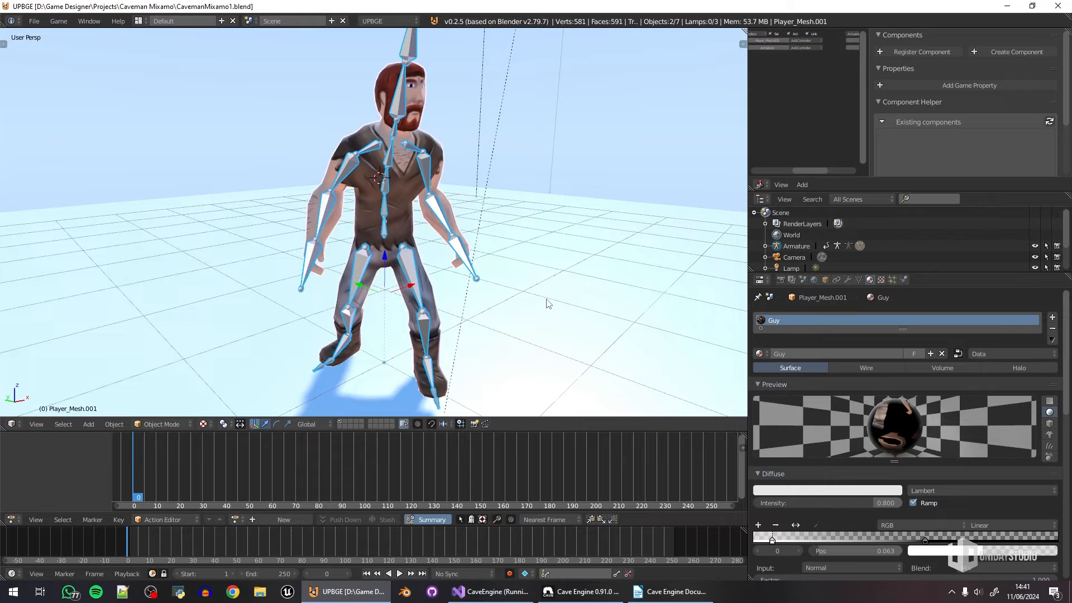
Step: Switch to the Cave Engine documentation in LibreOffice Writer and review its table of contents and introductory chapters through The Editor Basics
click(1008, 5)
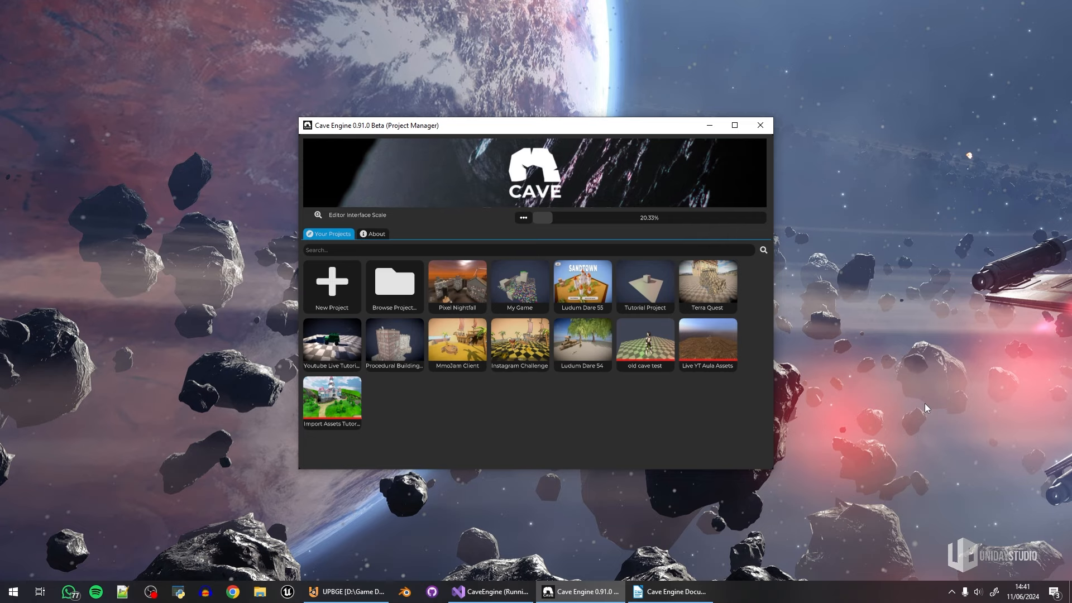
click(670, 592)
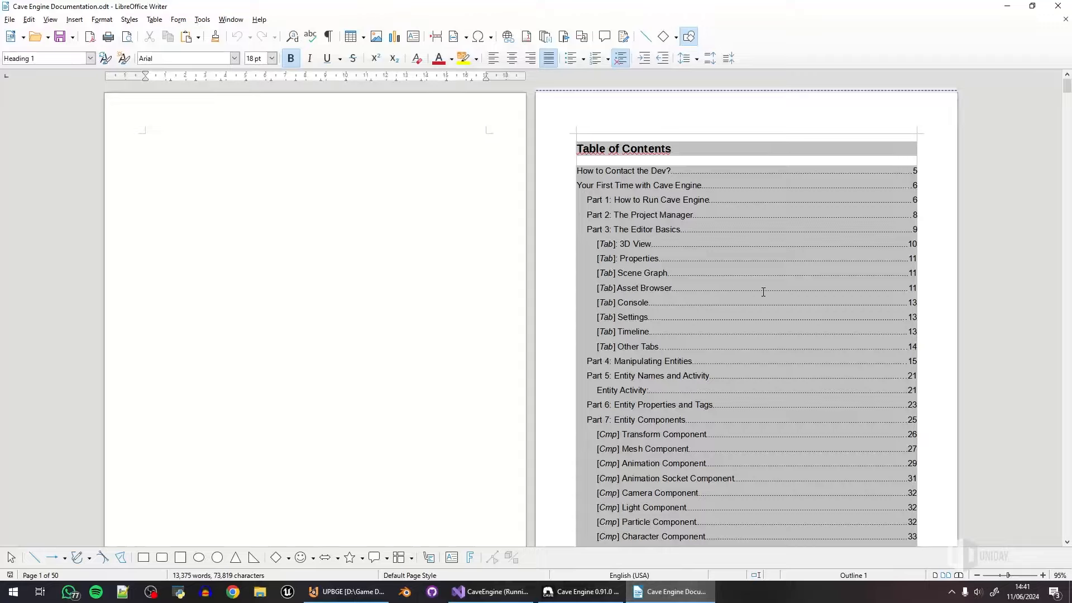
scroll(894, 235, down, 5)
scroll(909, 229, down, 15)
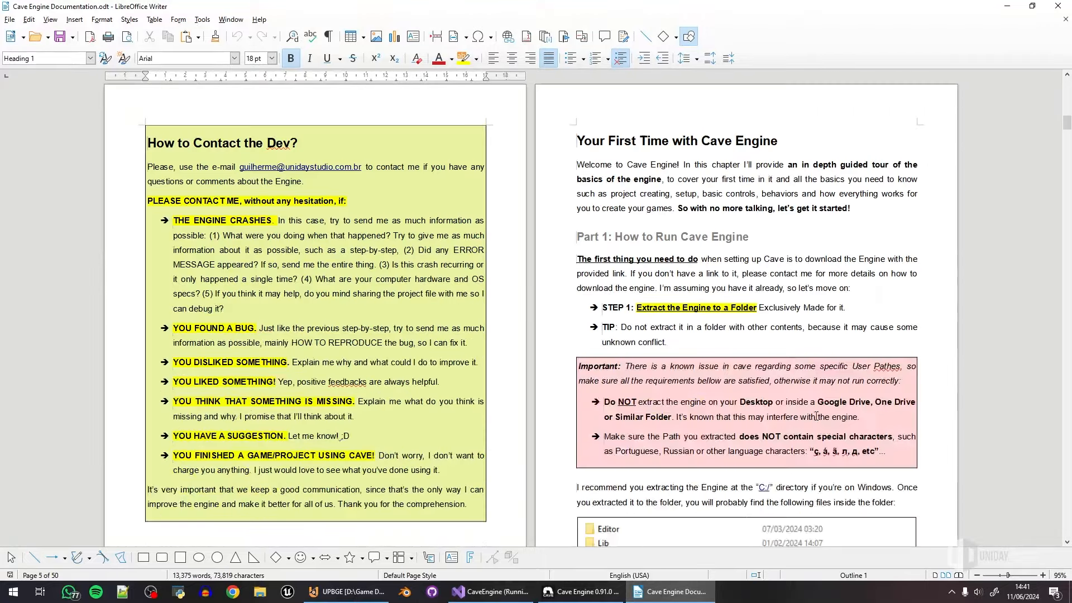
scroll(844, 224, down, 10)
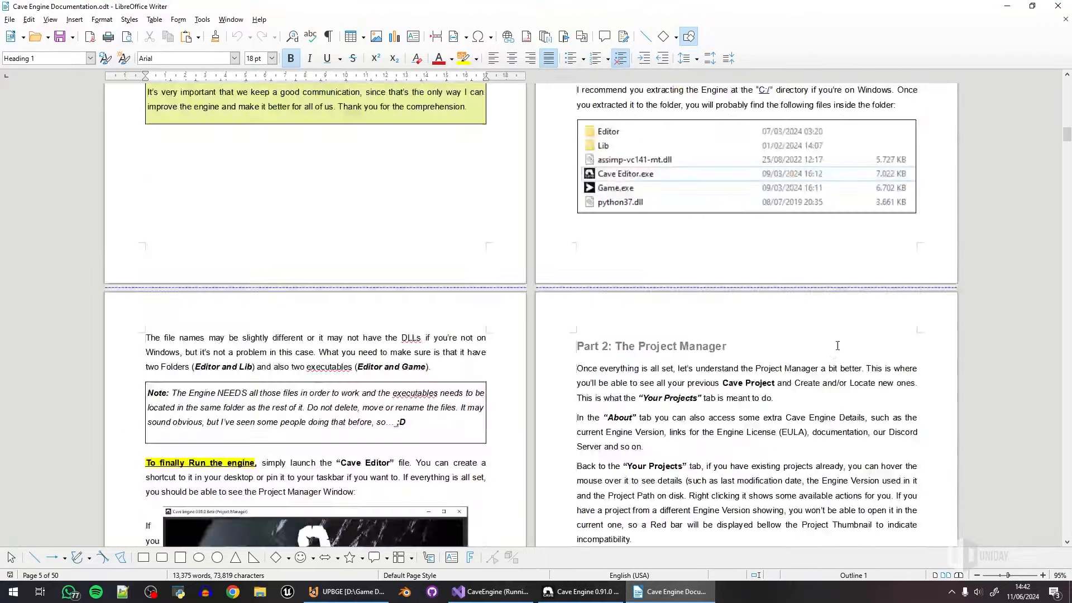
scroll(847, 355, up, 5)
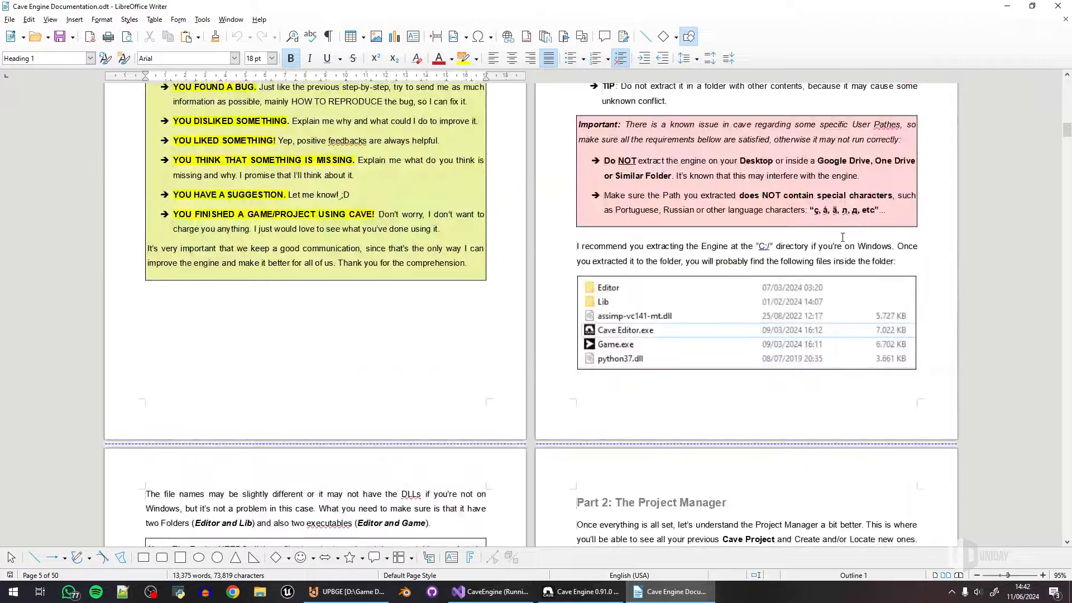
scroll(784, 182, up, 5)
scroll(699, 347, down, 10)
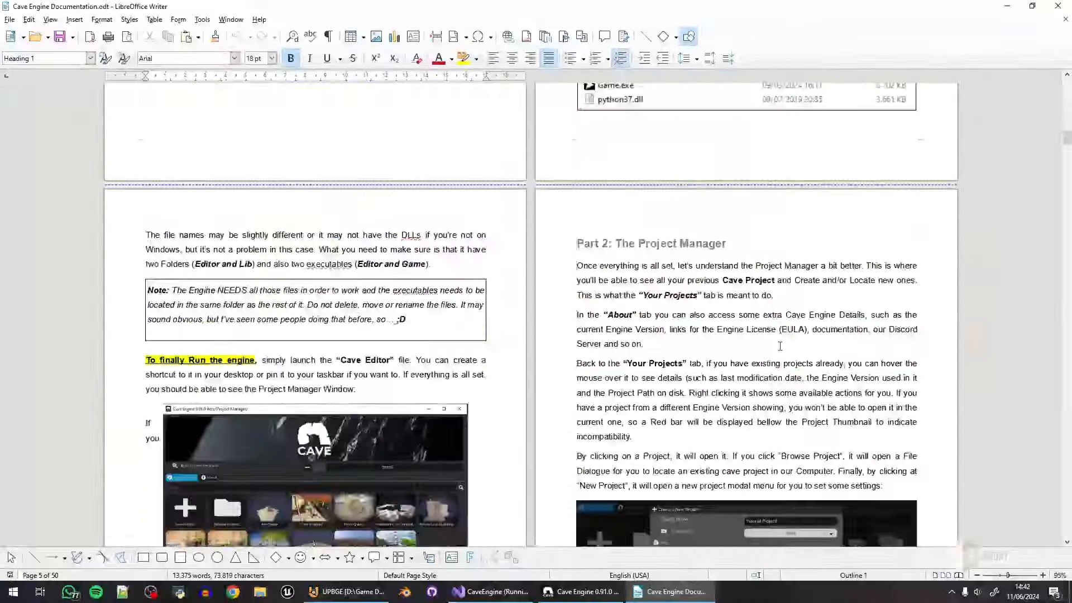
scroll(781, 346, down, 10)
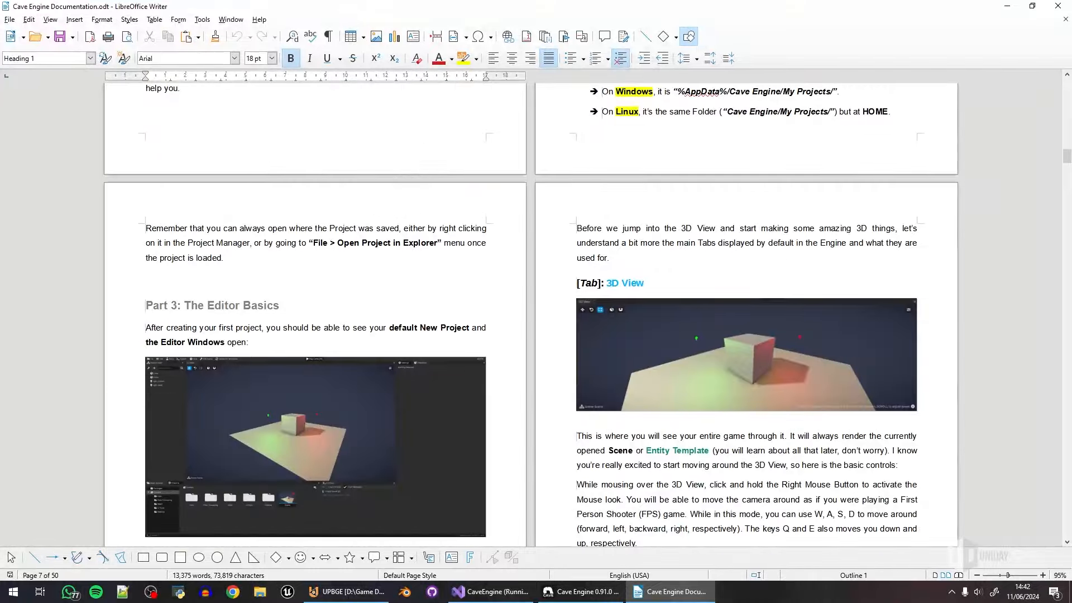
Step: Examine the documentation's entity component sections, from Mesh and Animation with its layered animator example through Particle and Physics Constraint
drag(1067, 157, 1068, 323)
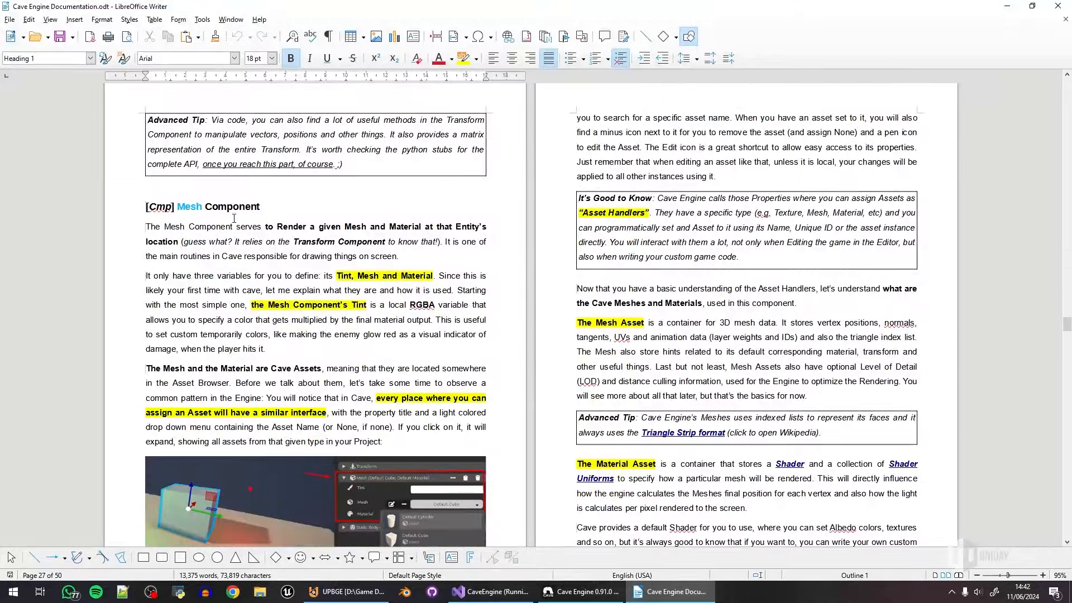
scroll(234, 218, down, 3)
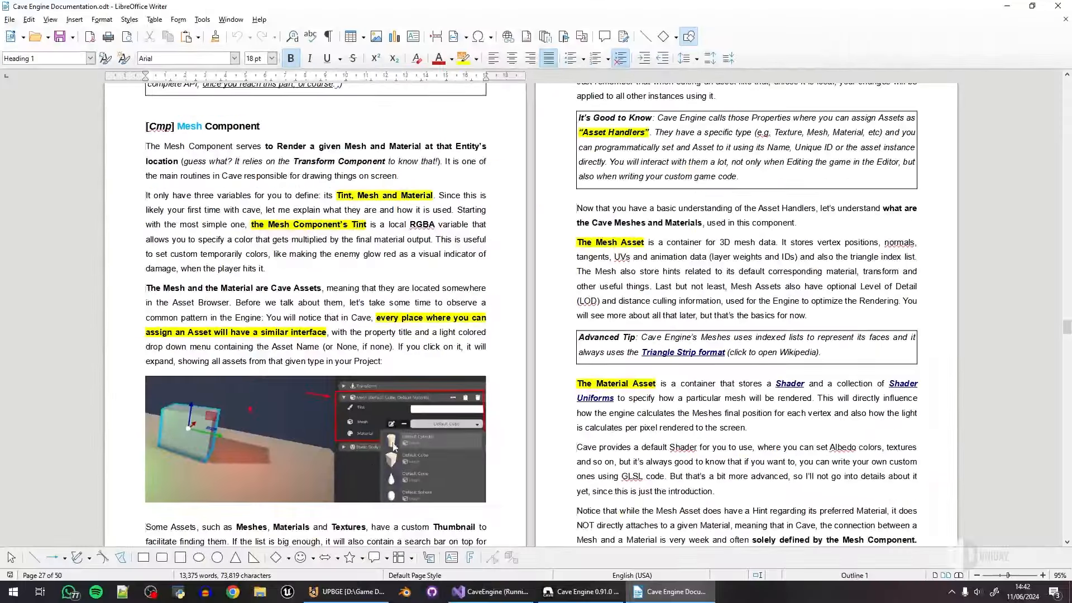
scroll(437, 459, down, 1)
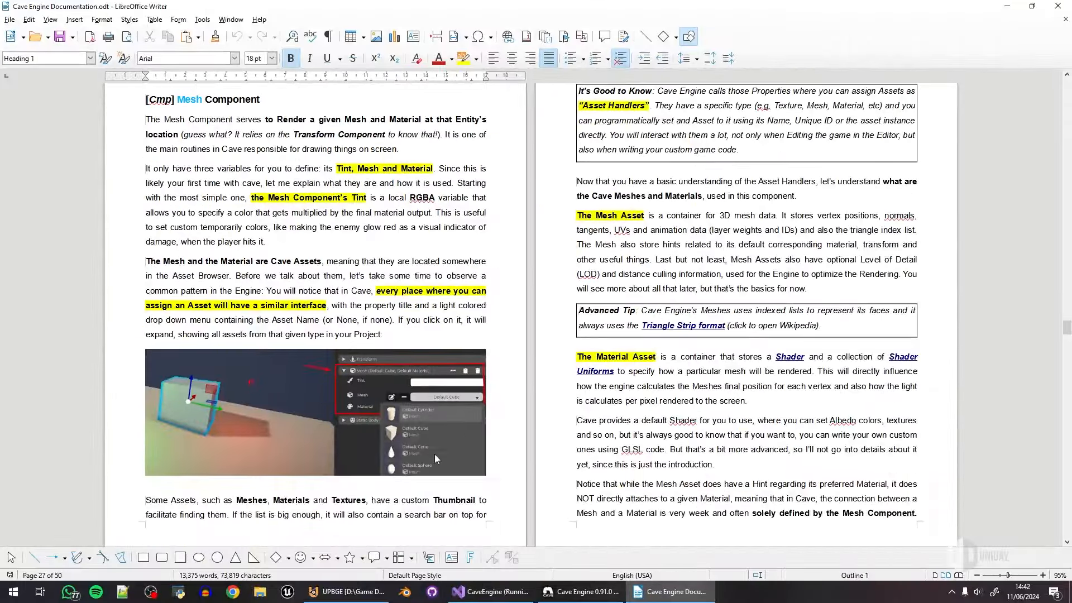
scroll(803, 310, down, 20)
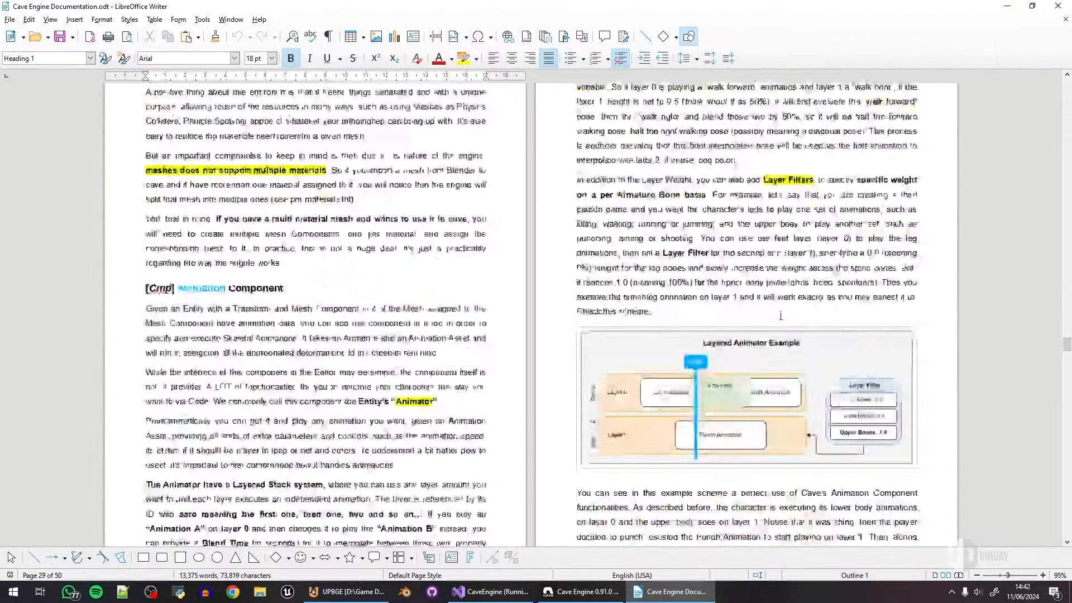
scroll(552, 382, up, 1)
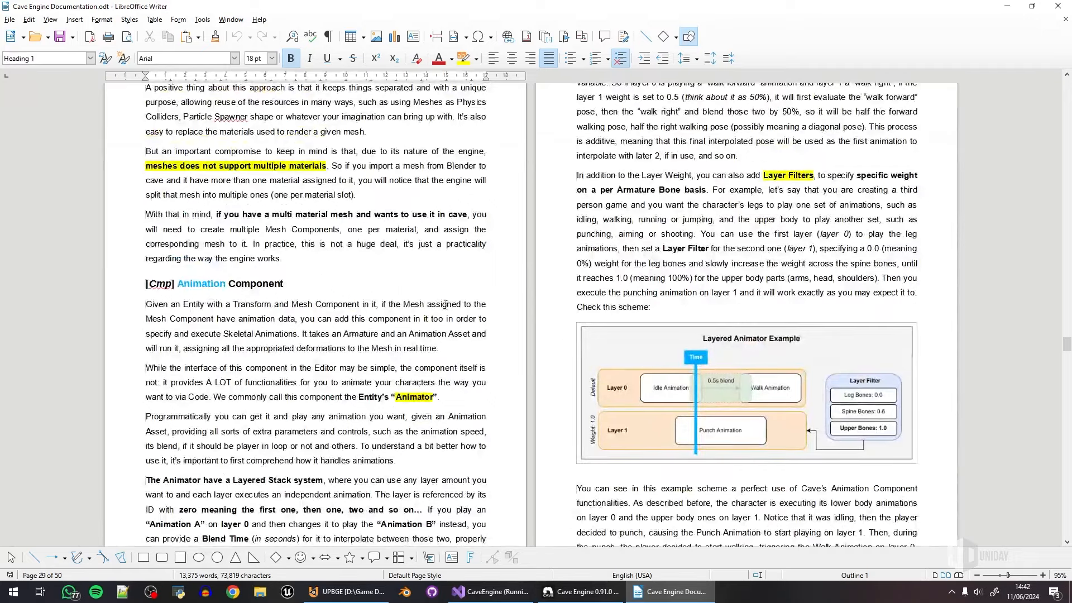
scroll(581, 375, down, 3)
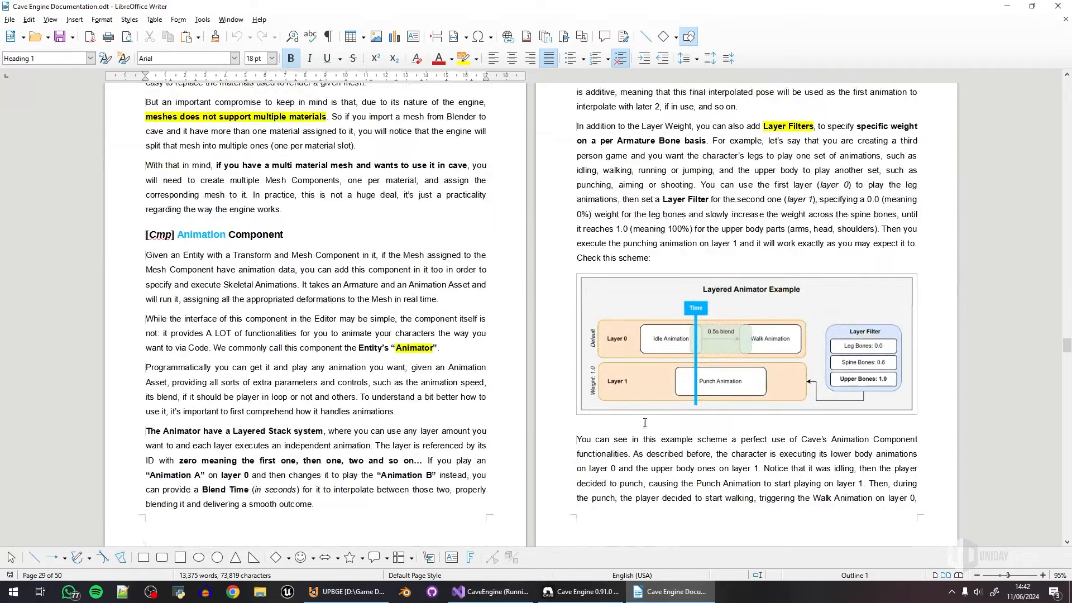
scroll(581, 375, up, 3)
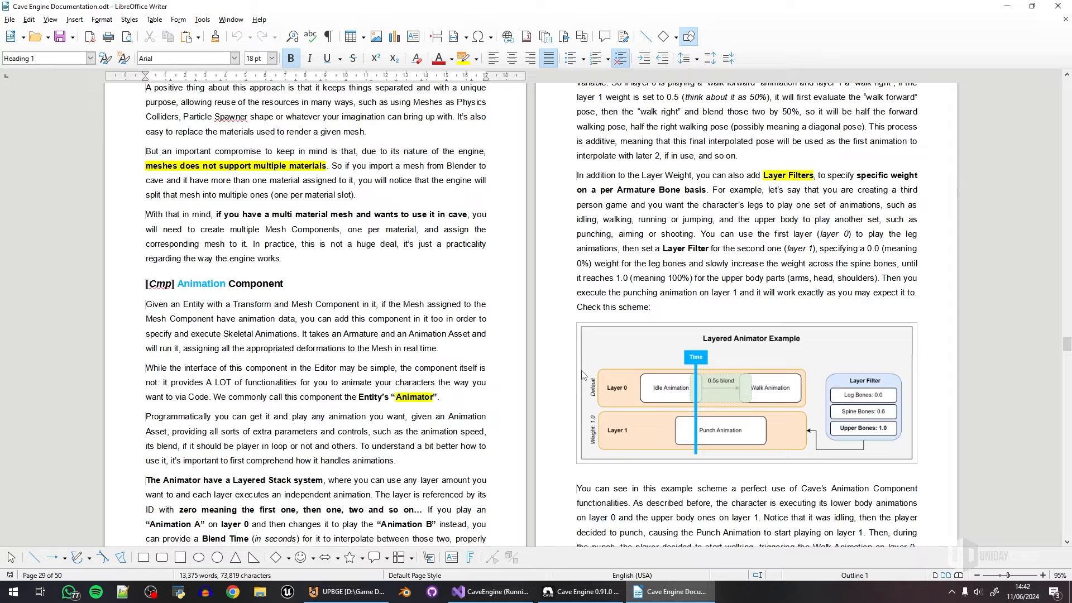
scroll(224, 325, down, 3)
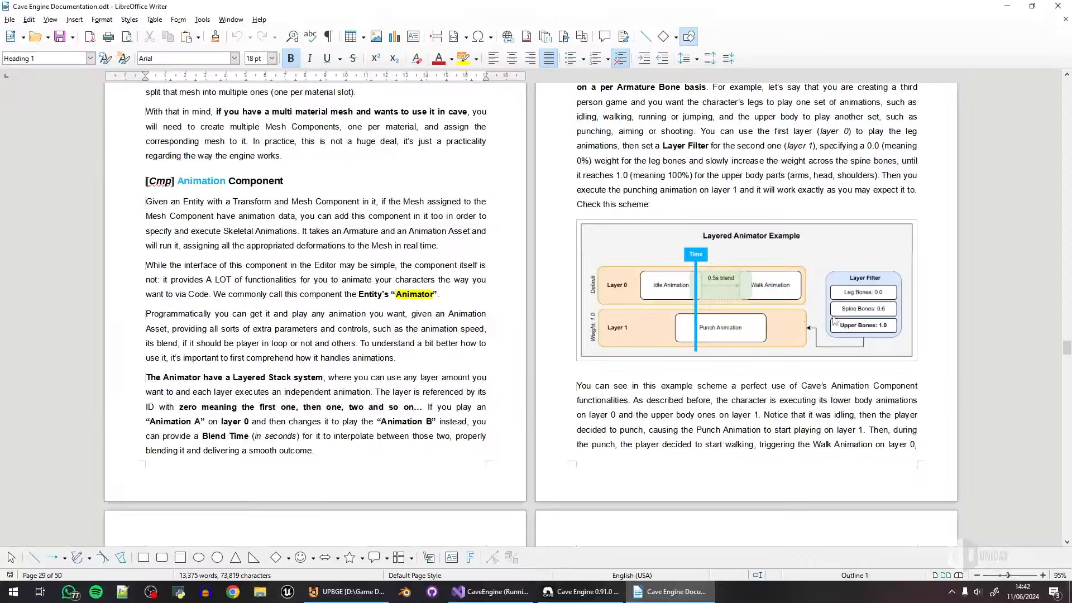
scroll(835, 321, down, 4)
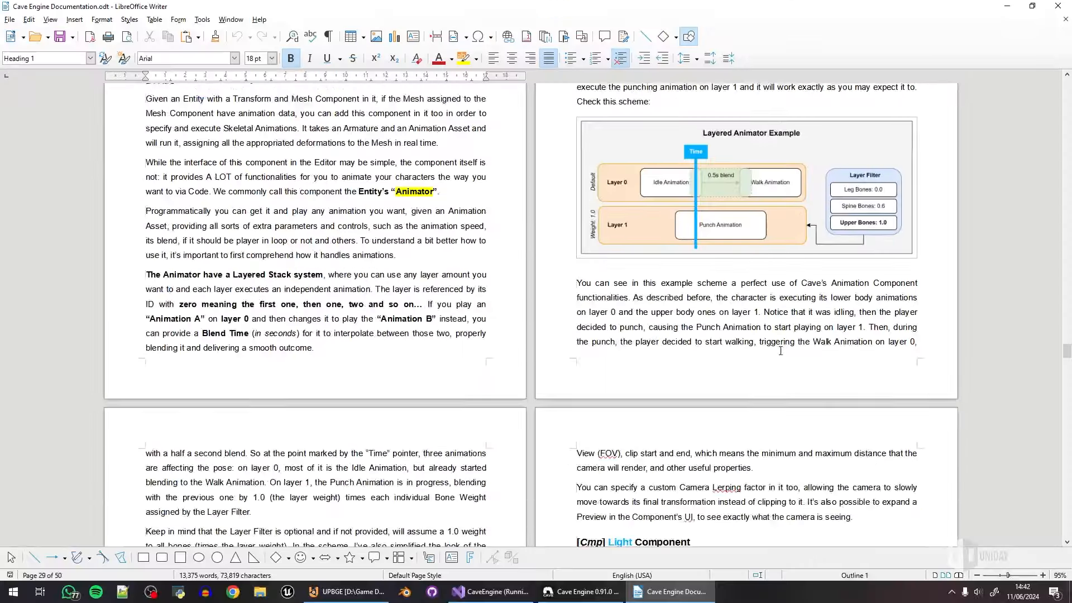
scroll(783, 350, down, 15)
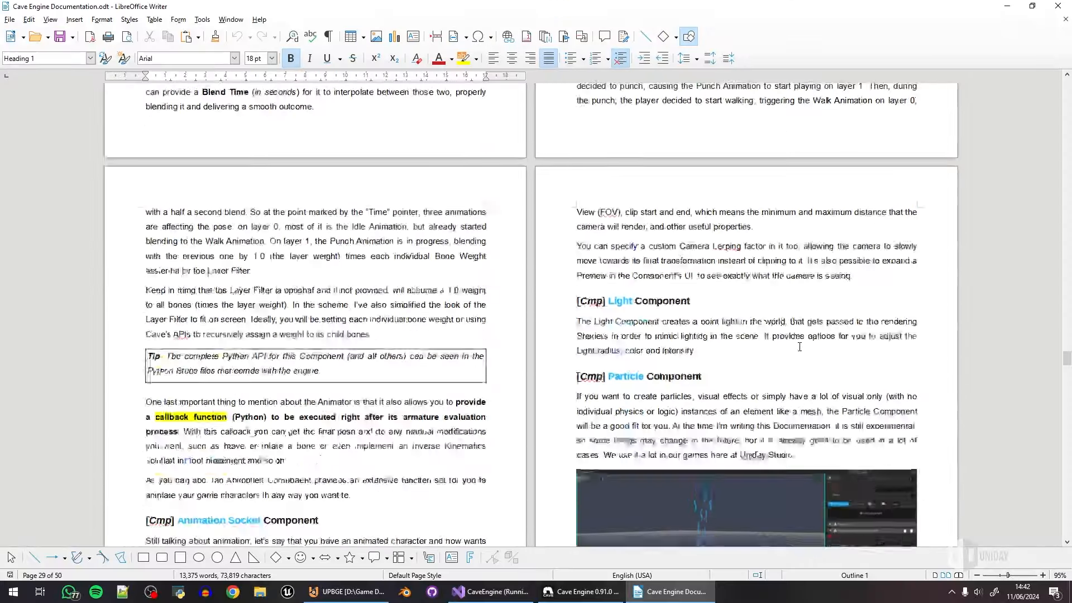
scroll(829, 340, down, 5)
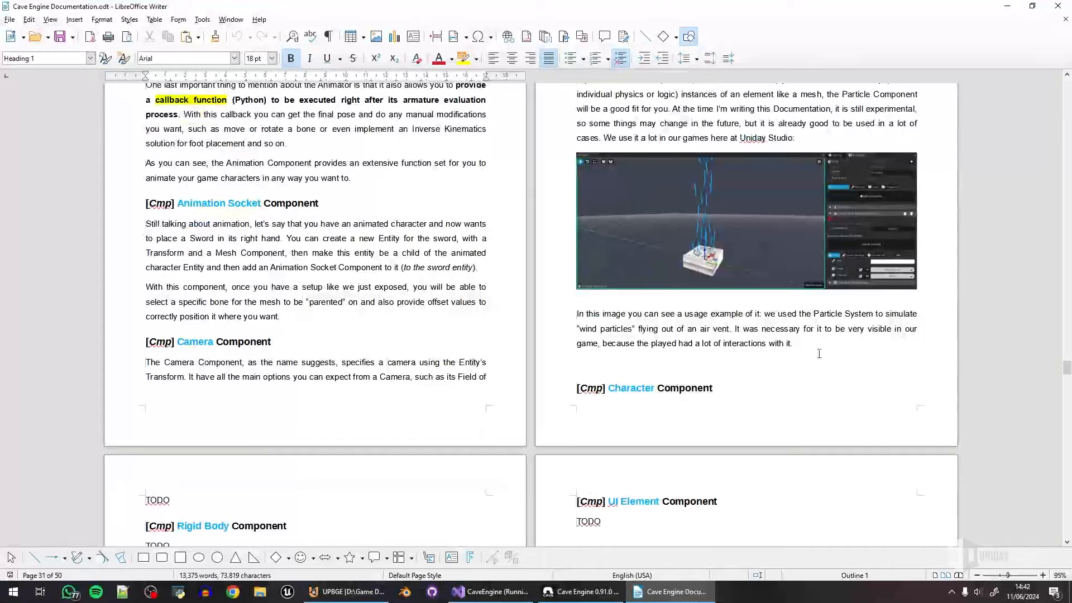
scroll(834, 329, down, 7)
scroll(833, 317, down, 4)
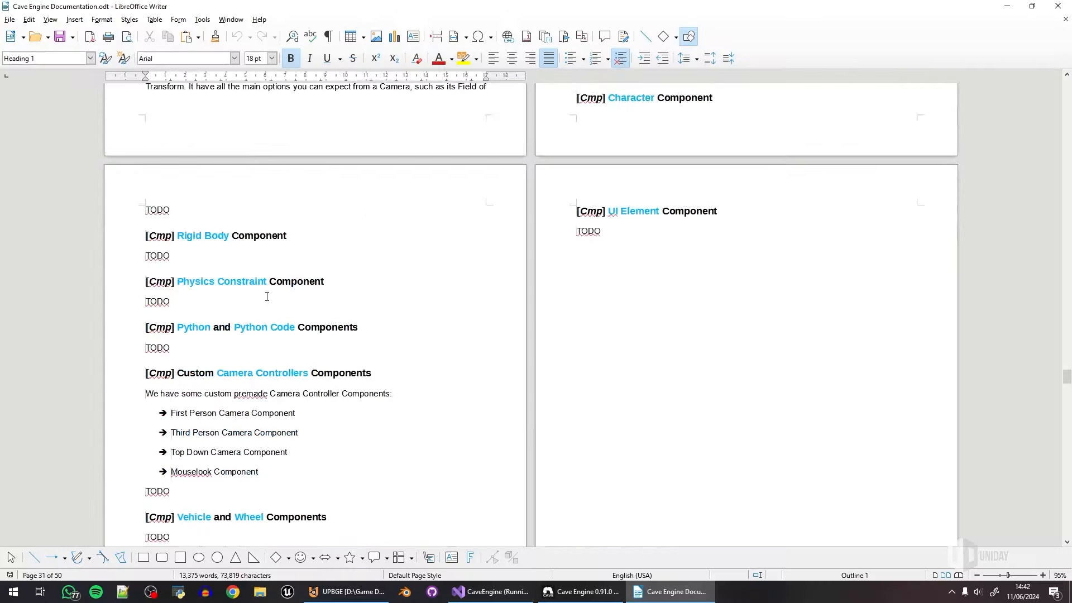
Step: Review the Engine, Editor and Player chapter, including the activity diagrams, Main Loop and Audio System sections, and minimize the documentation
scroll(519, 363, down, 20)
scroll(352, 364, down, 20)
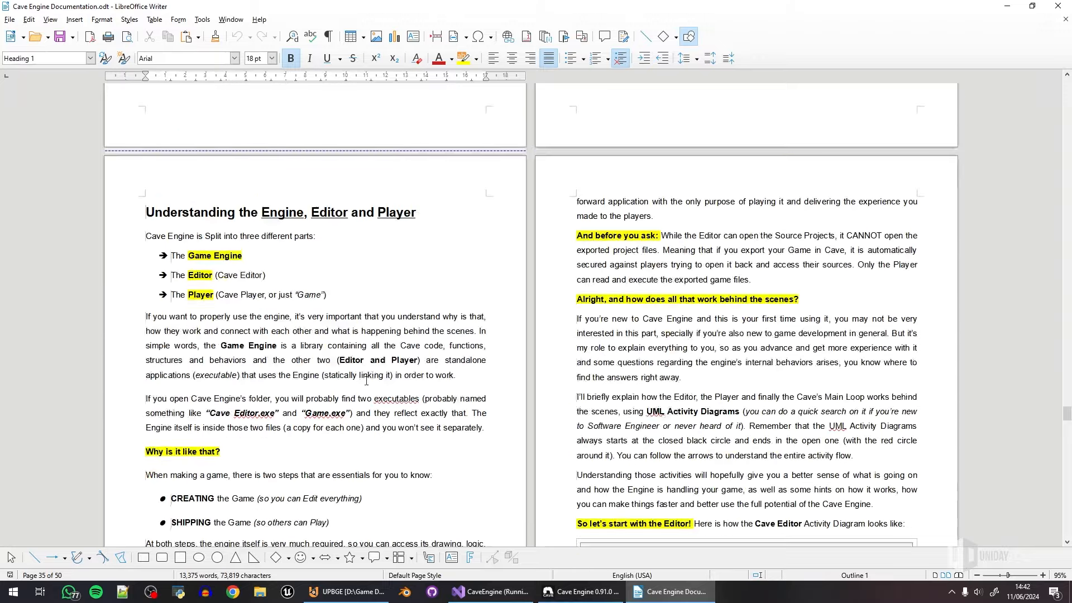
scroll(367, 352, down, 6)
scroll(385, 362, up, 3)
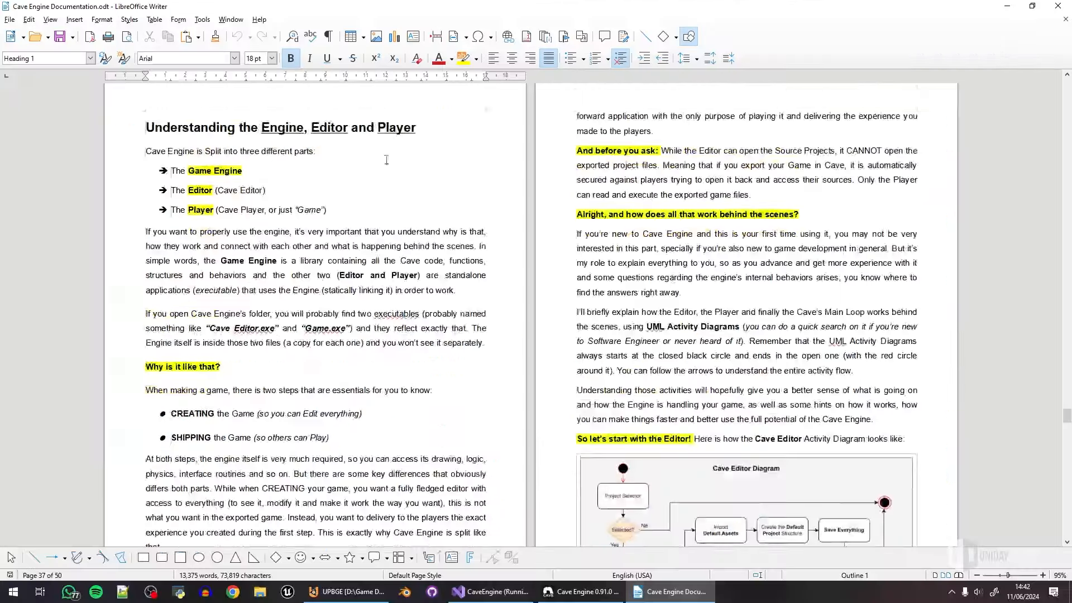
scroll(696, 302, down, 7)
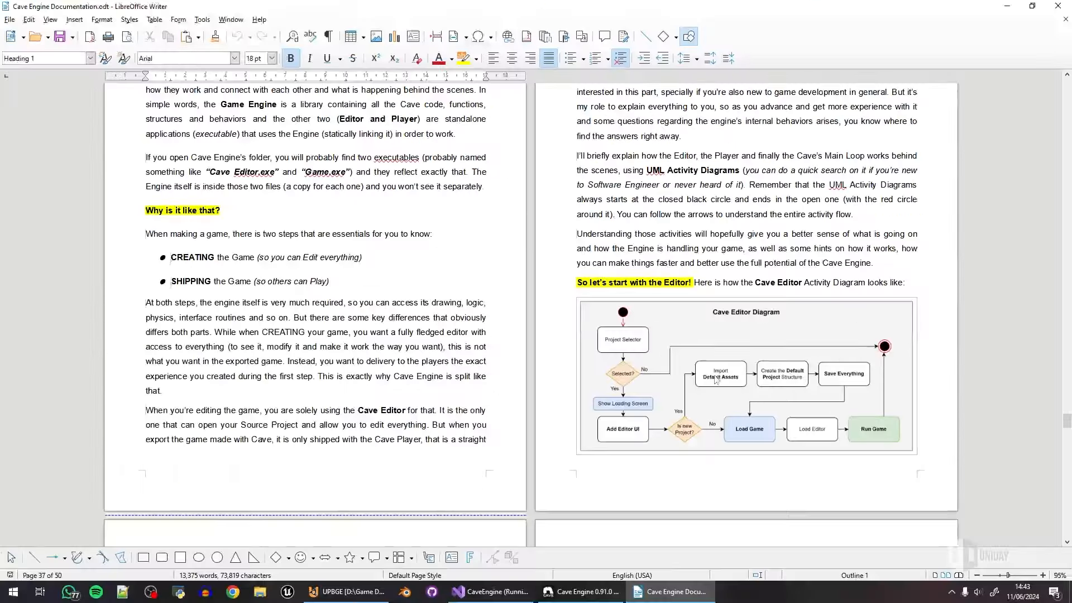
scroll(345, 225, down, 15)
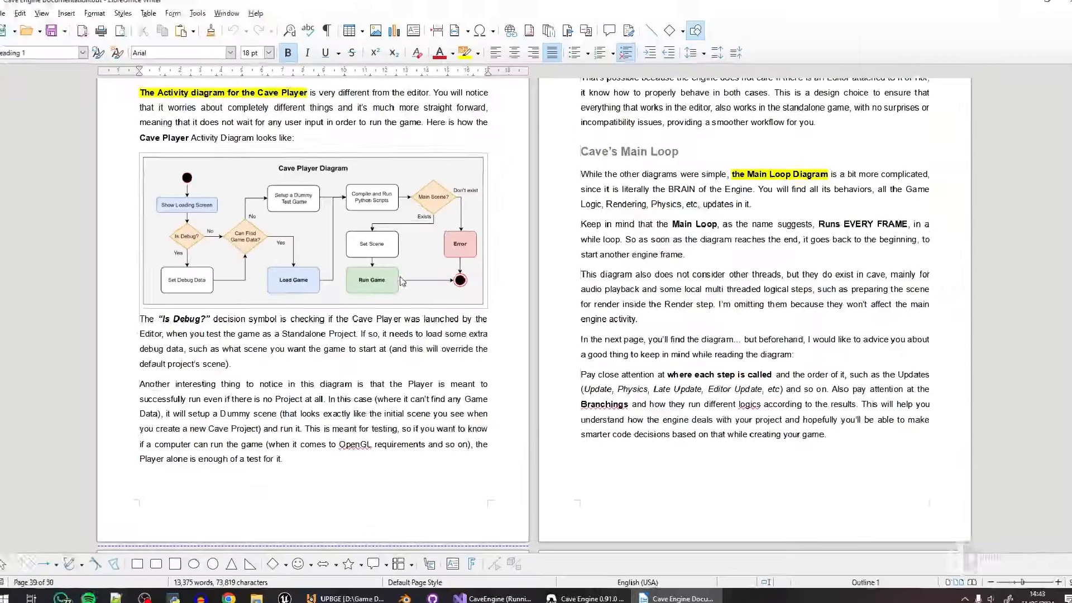
scroll(304, 190, down, 15)
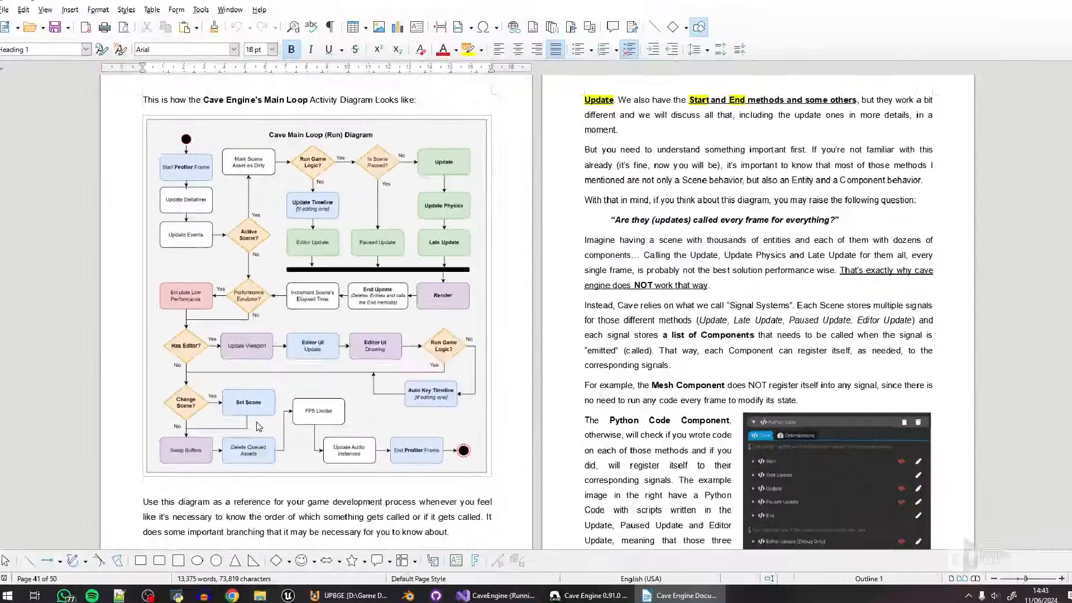
scroll(256, 421, down, 10)
scroll(766, 324, down, 7)
scroll(624, 270, down, 12)
scroll(697, 311, down, 15)
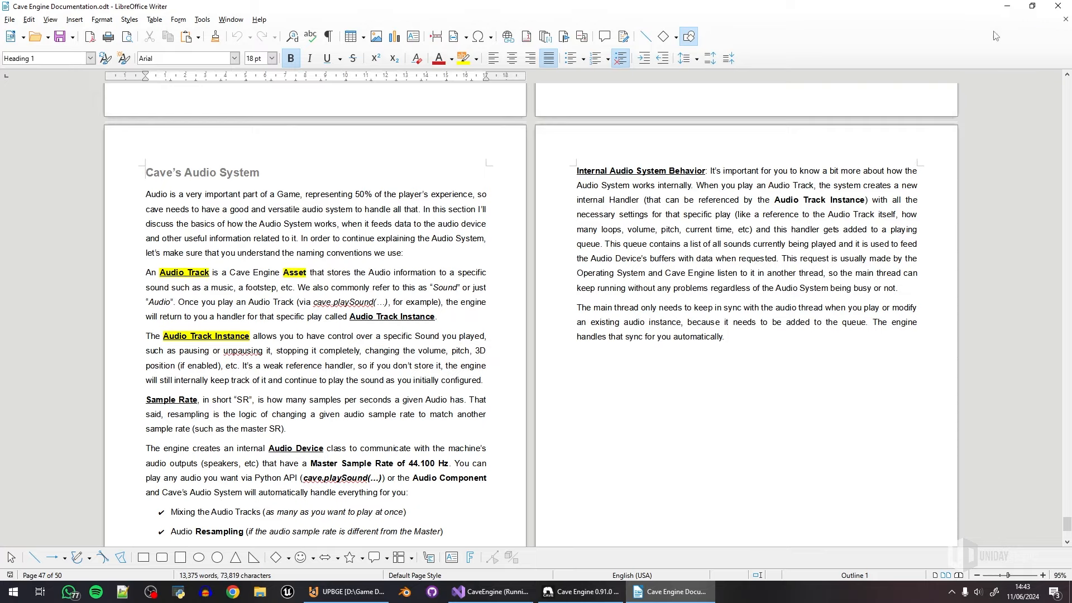
click(1009, 8)
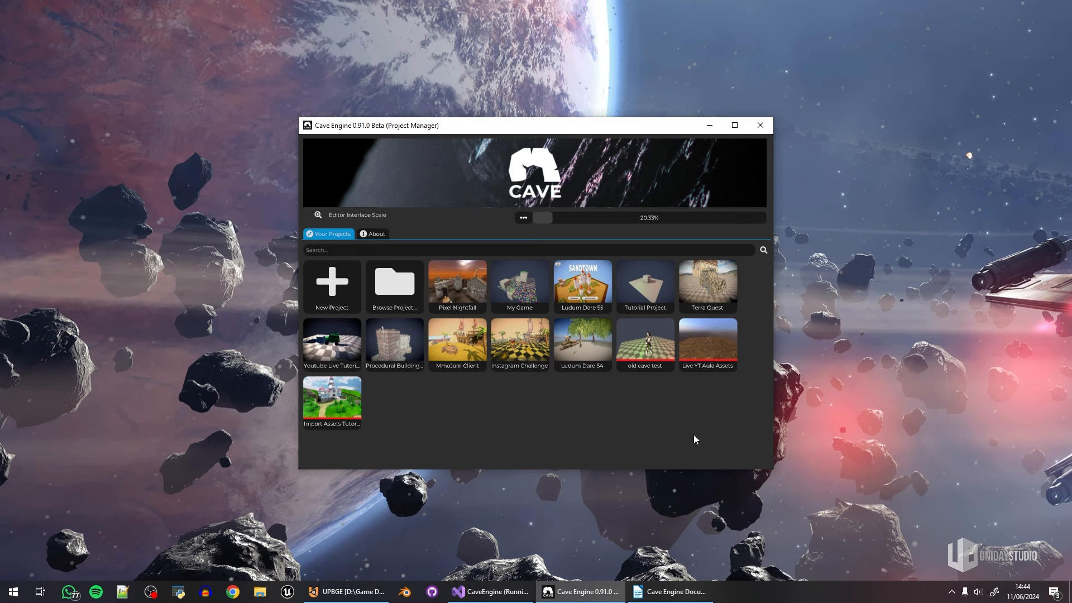
Step: Start a new project in the Cave Engine Project Manager and name it "Caveman MMO"
click(333, 286)
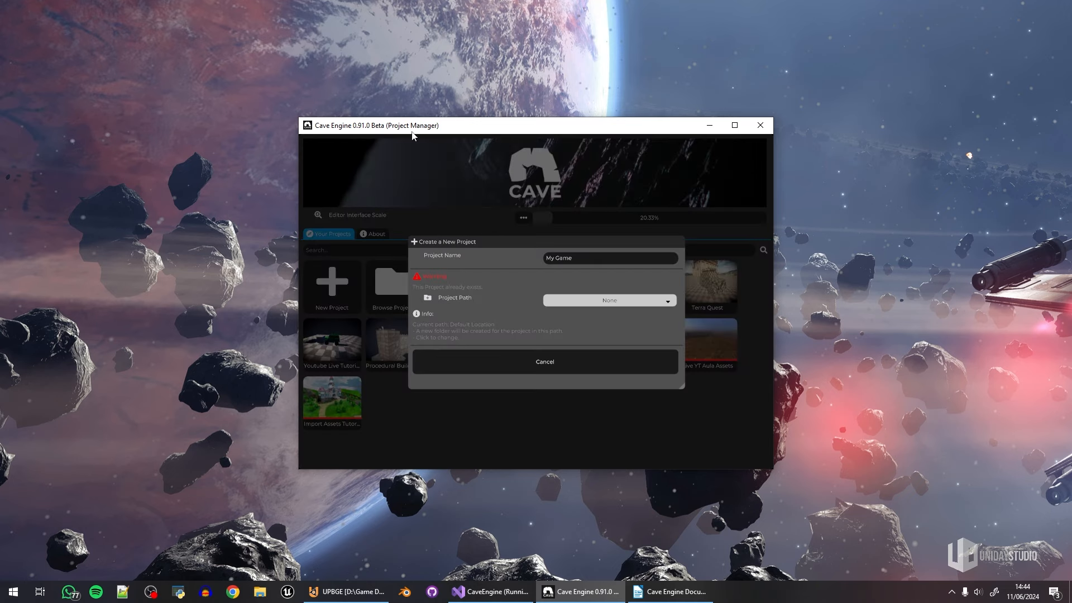
drag(593, 259, 543, 259)
text(Cave)
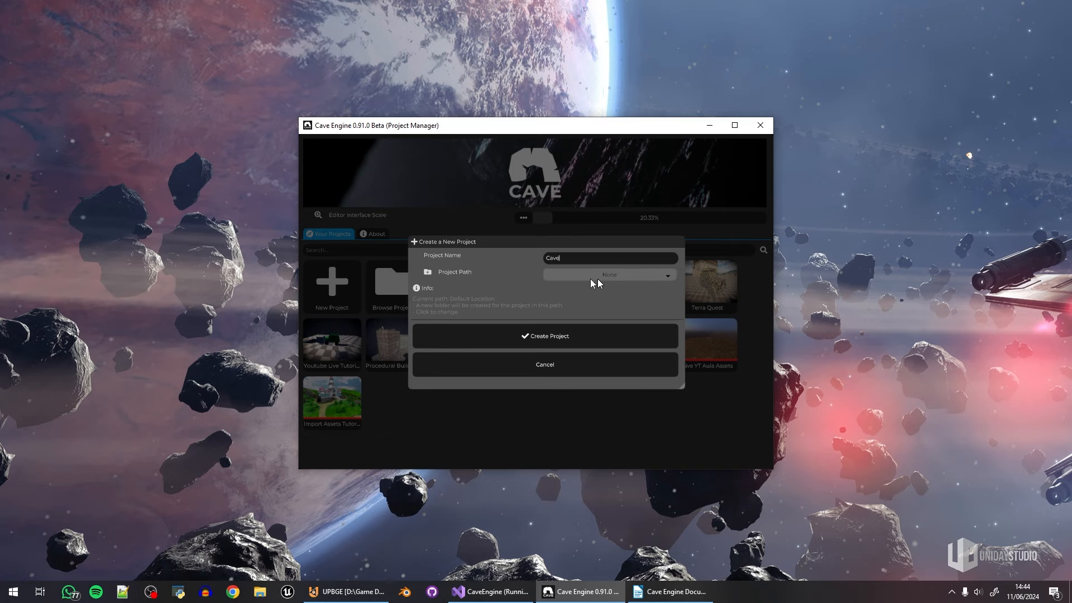
text(rna)
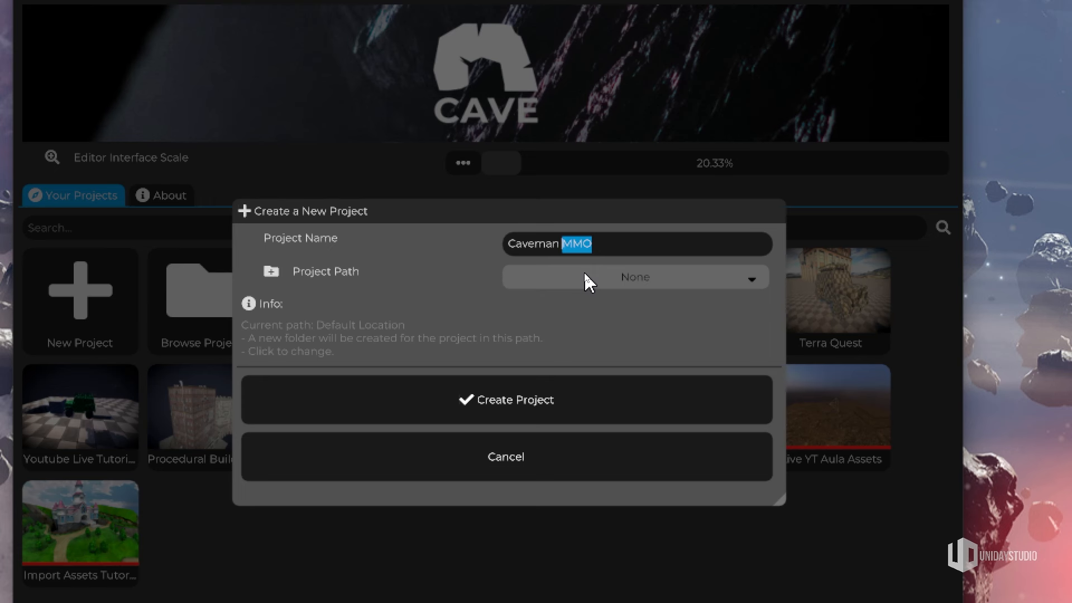
click(606, 250)
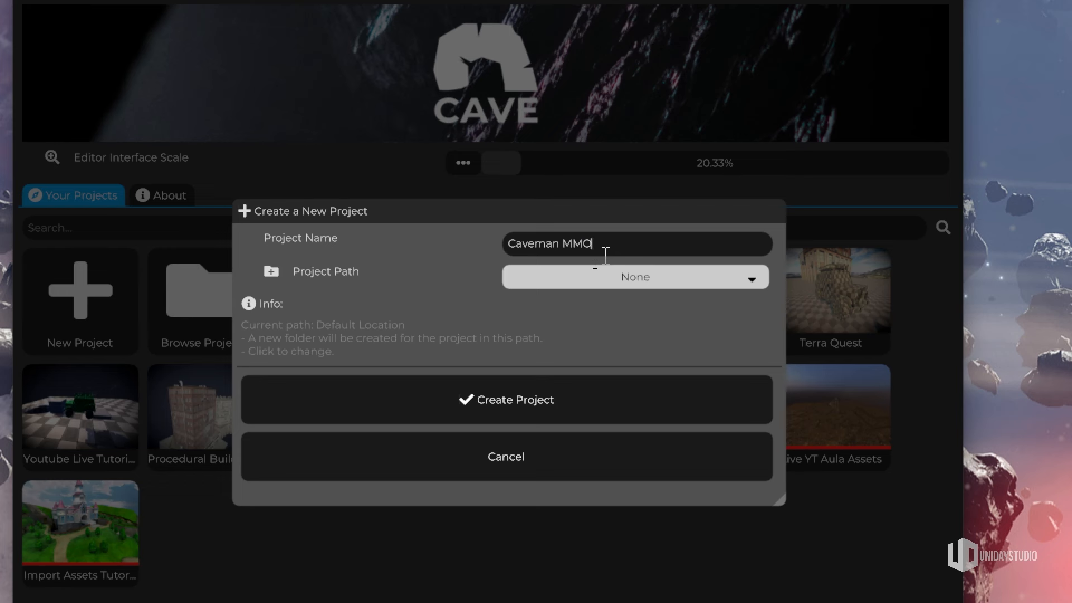
Step: Set the project path to the Caveman MMO folder on drive E and create the project
drag(469, 215, 762, 457)
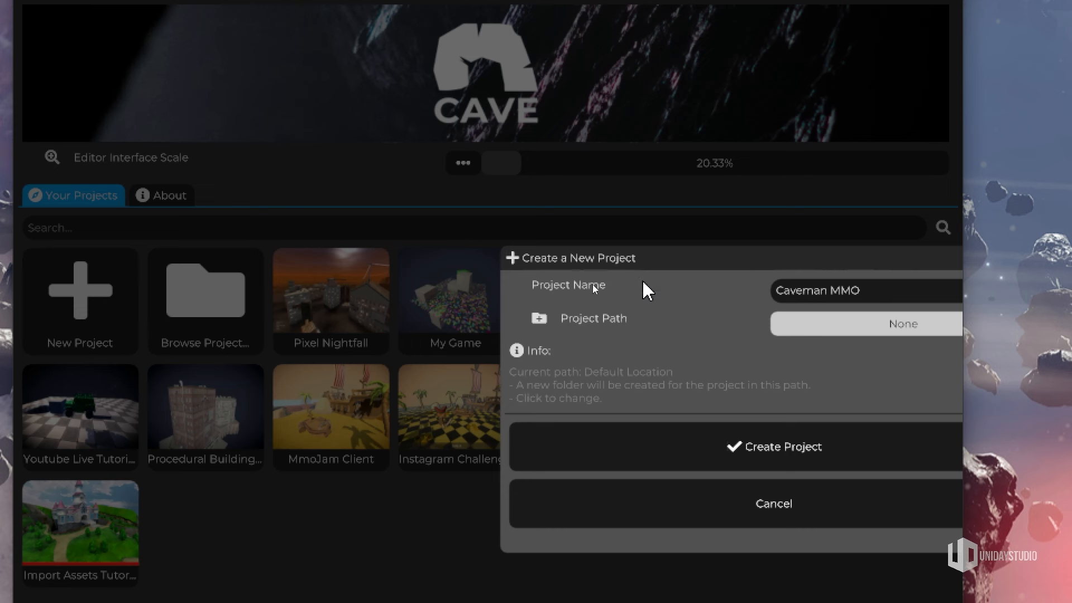
mouse_move(277, 474)
mouse_down()
mouse_move(395, 450)
mouse_move(371, 355)
mouse_move(257, 397)
mouse_move(268, 483)
mouse_move(282, 485)
mouse_up()
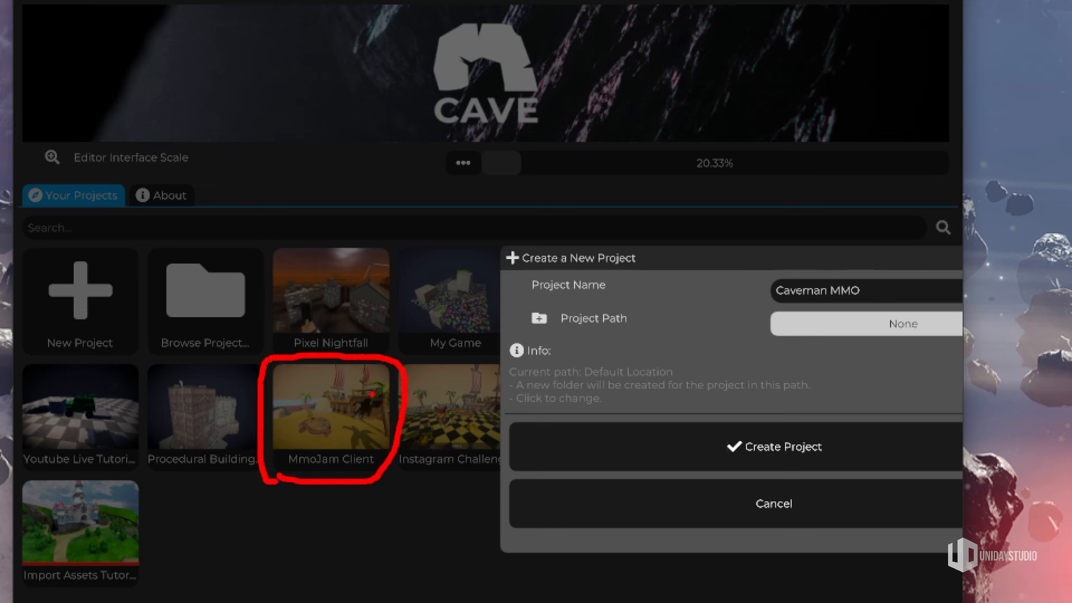
mouse_move(689, 262)
mouse_down()
mouse_move(587, 260)
mouse_move(351, 200)
mouse_move(388, 203)
mouse_up()
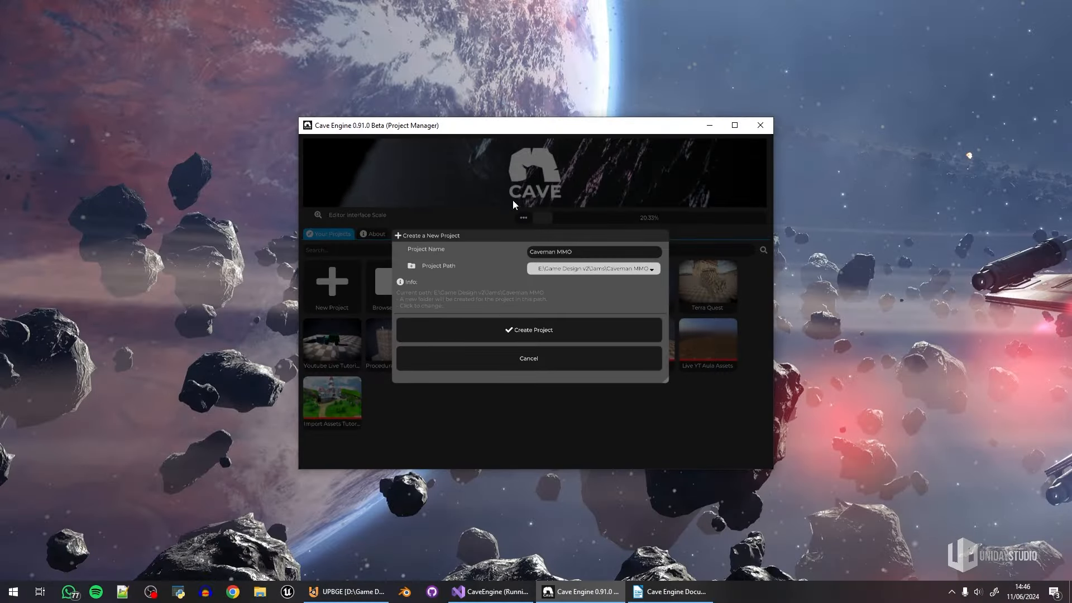
click(517, 330)
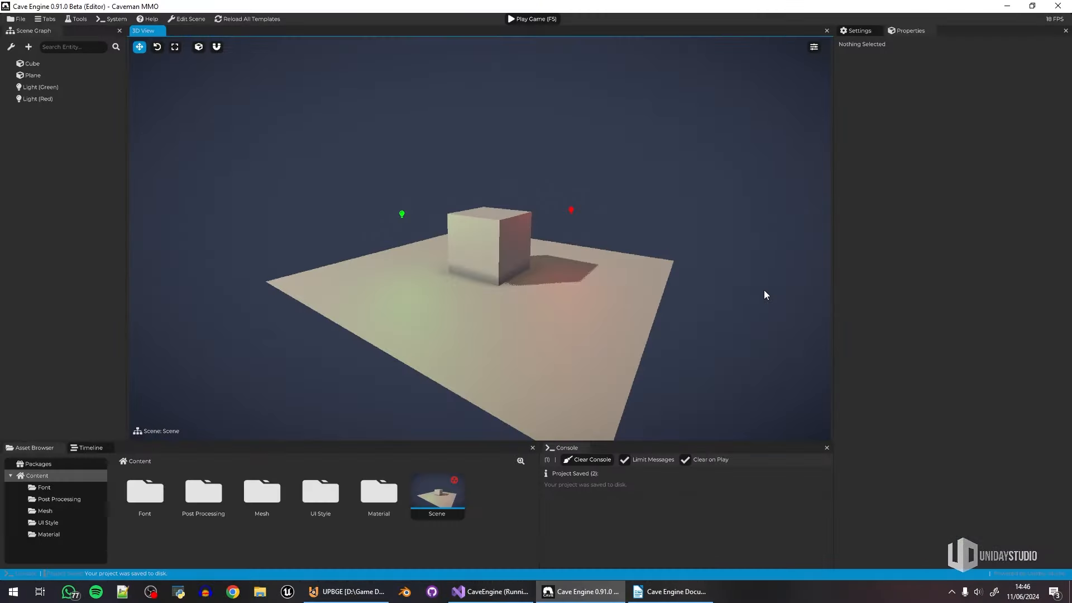
Step: Fly around the default scene in the 3D view to inspect the cube, plane and lights from different angles
right_drag(764, 290, 782, 269)
key(w)
key(s)
key(w)
key(s)
right_drag(371, 445, 372, 445)
key(a)
mouse_move(426, 339)
right_down()
mouse_move(447, 338)
mouse_move(430, 353)
mouse_move(439, 345)
right_up()
key(w)
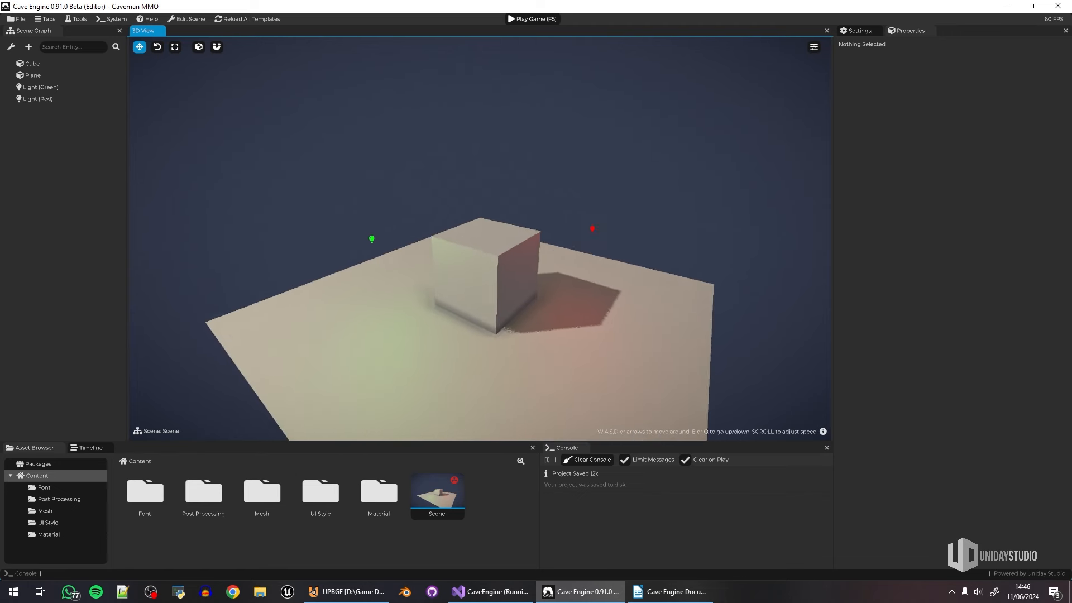
right_drag(482, 376, 482, 369)
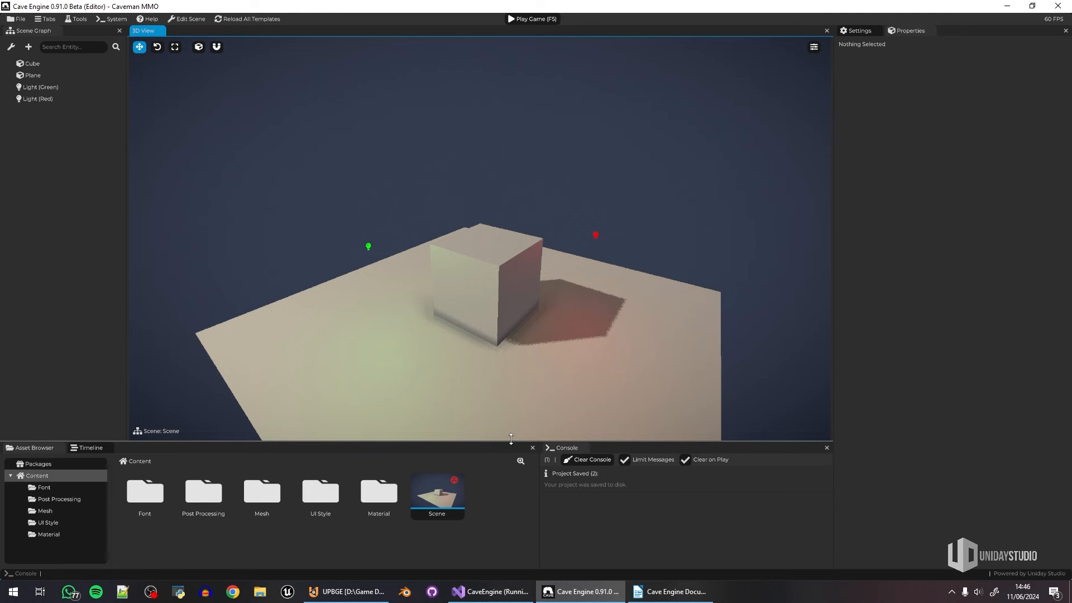
right_drag(679, 254, 488, 232)
click(653, 371)
click(665, 147)
right_drag(664, 147, 638, 300)
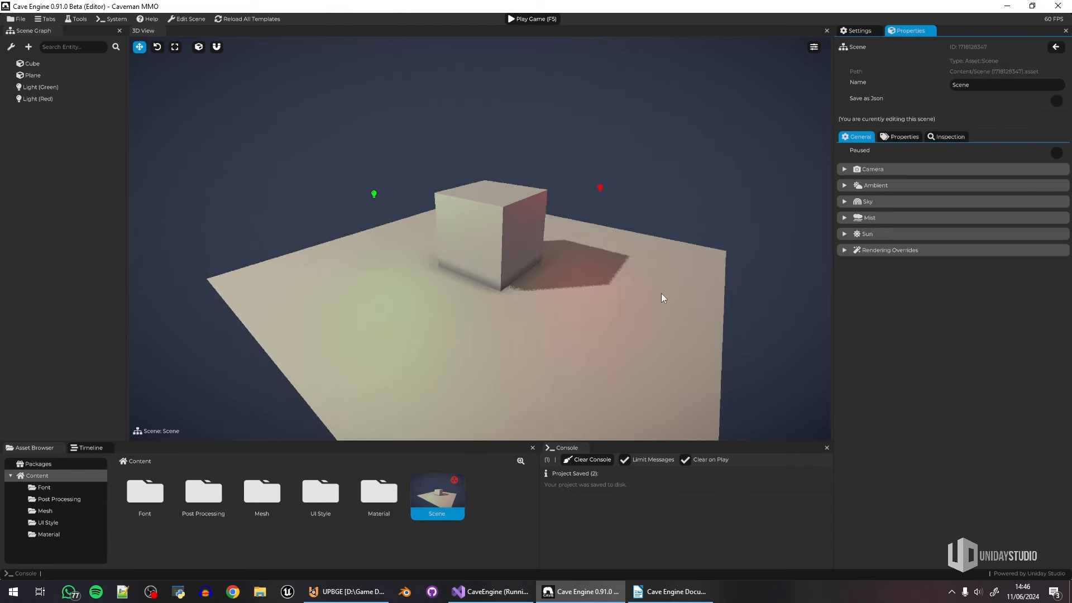
Step: Enlarge the Asset Browser and dissolve the Post Processing folder into Content
drag(516, 441, 516, 422)
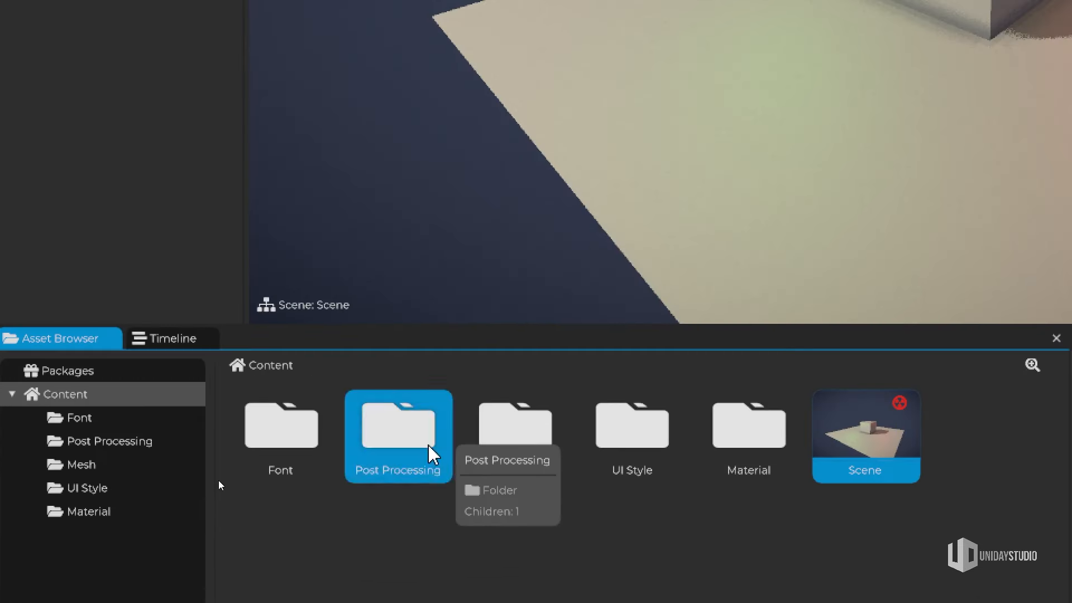
double_click(429, 445)
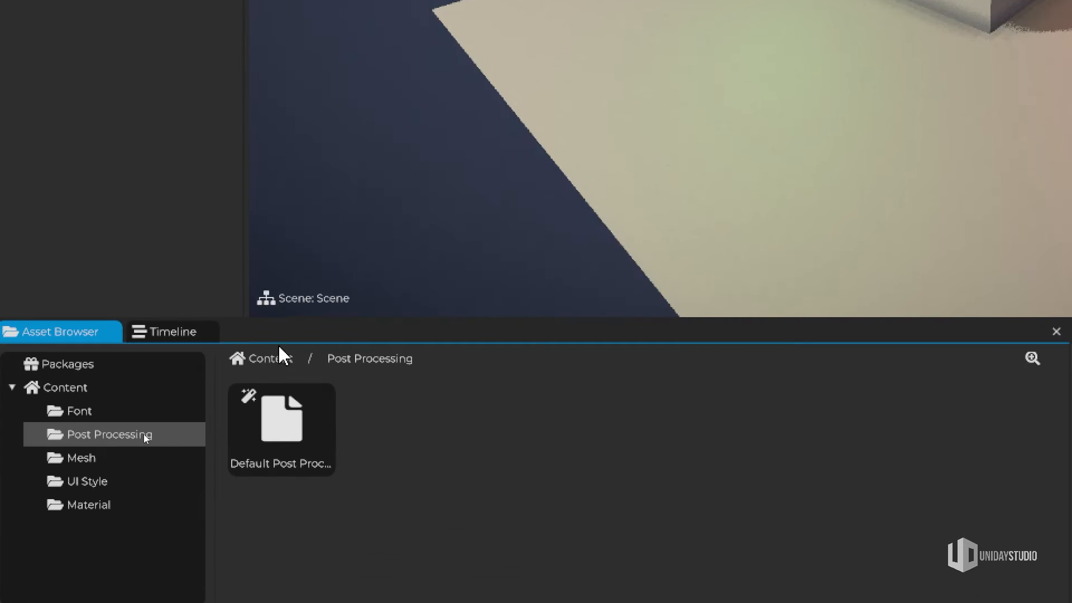
click(282, 366)
right_click(444, 441)
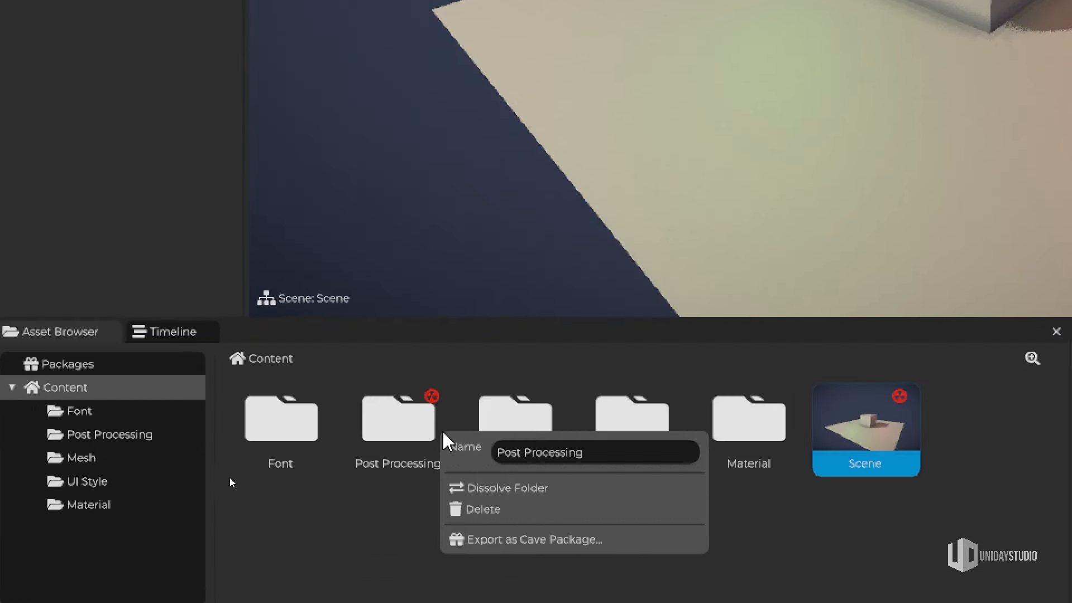
click(532, 496)
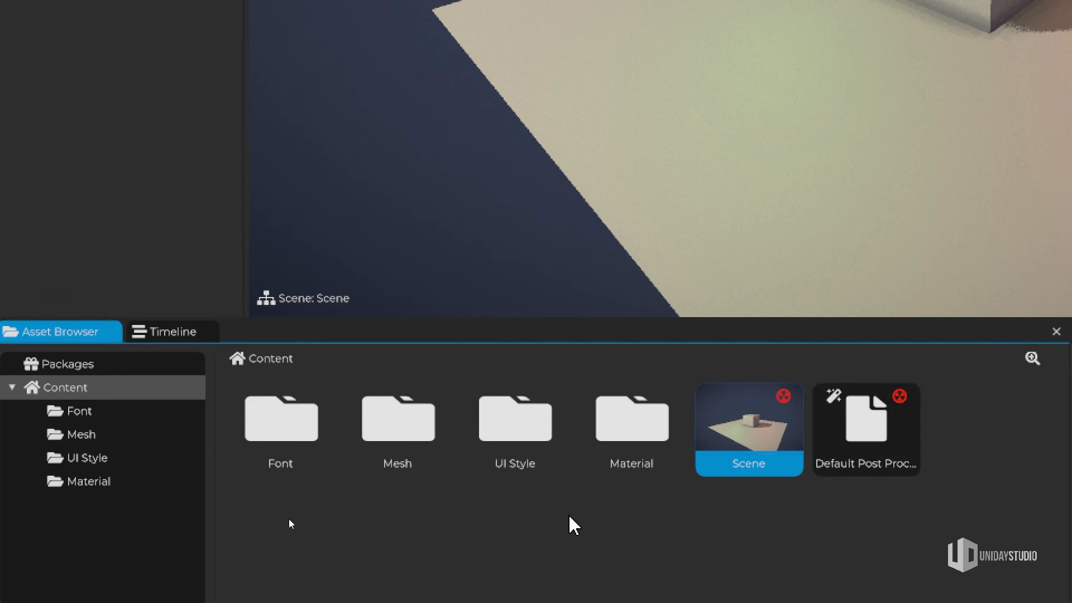
Step: Move the Font folder into the UI Style folder, check its font assets and return to Content
drag(279, 433, 536, 444)
double_click(400, 407)
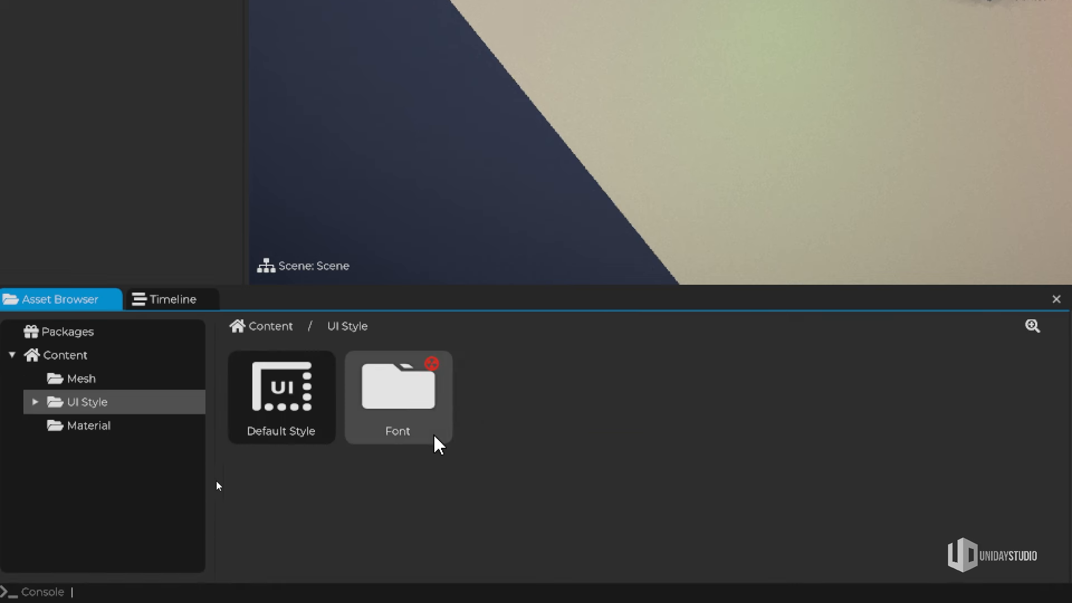
double_click(417, 416)
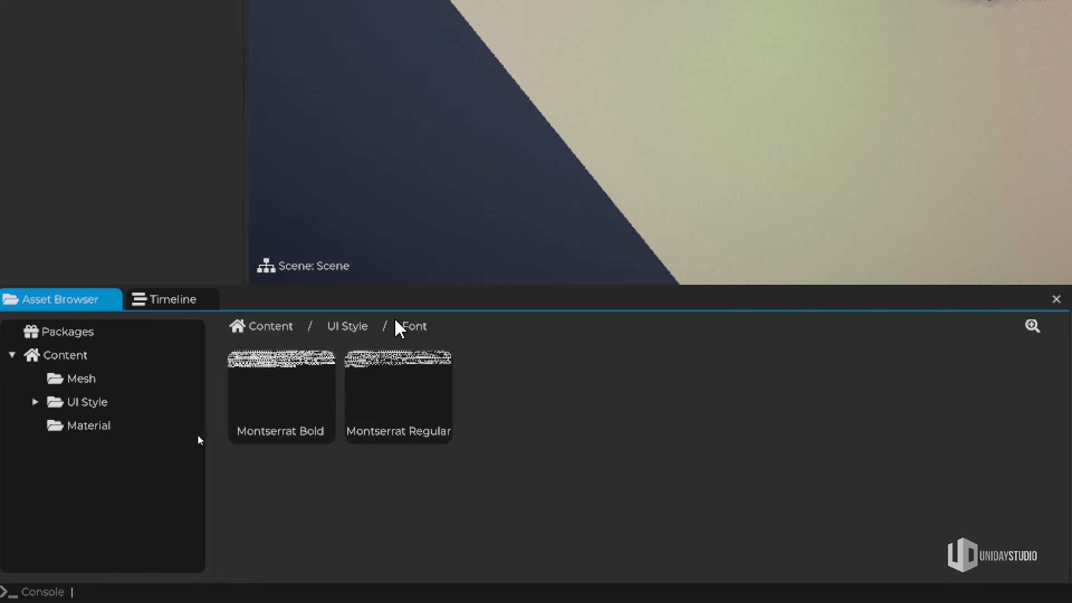
click(358, 326)
click(276, 326)
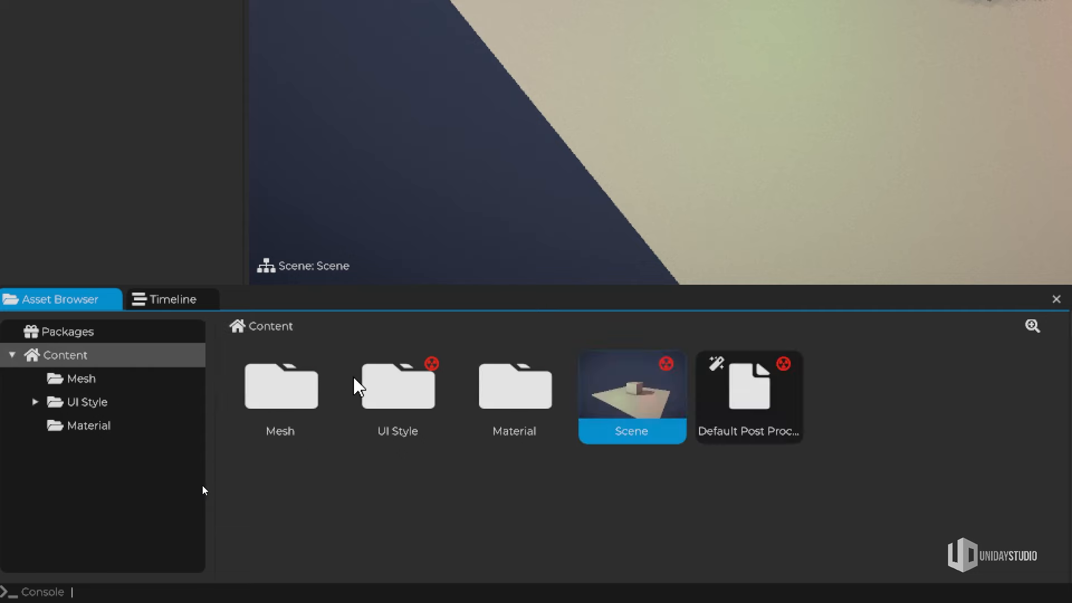
Step: Rename the UI Style folder to "Interface"
right_click(424, 402)
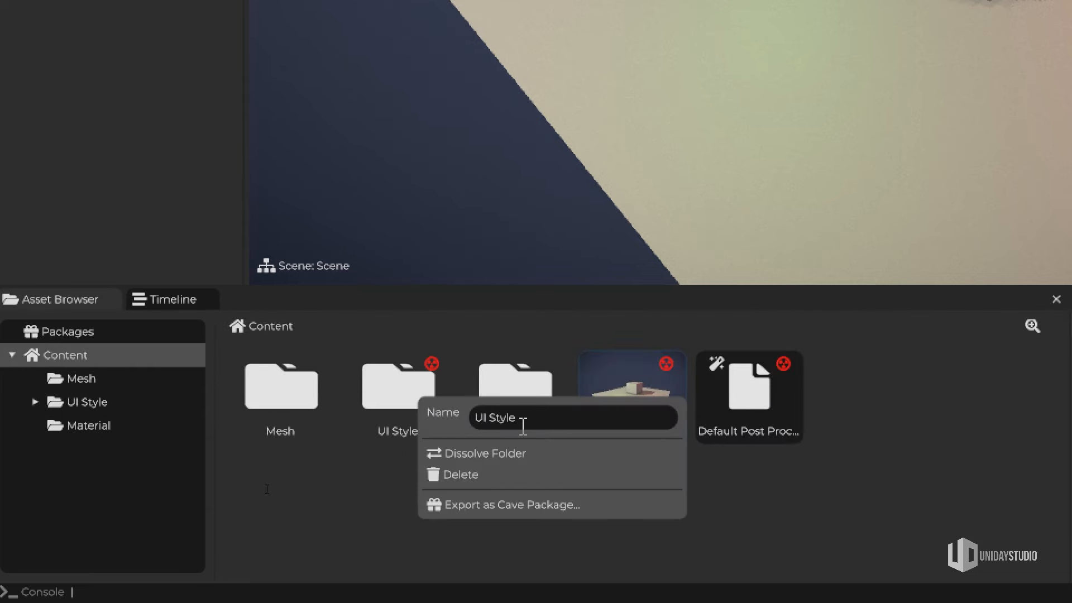
click(536, 416)
key(ctrl+a)
text(Interface)
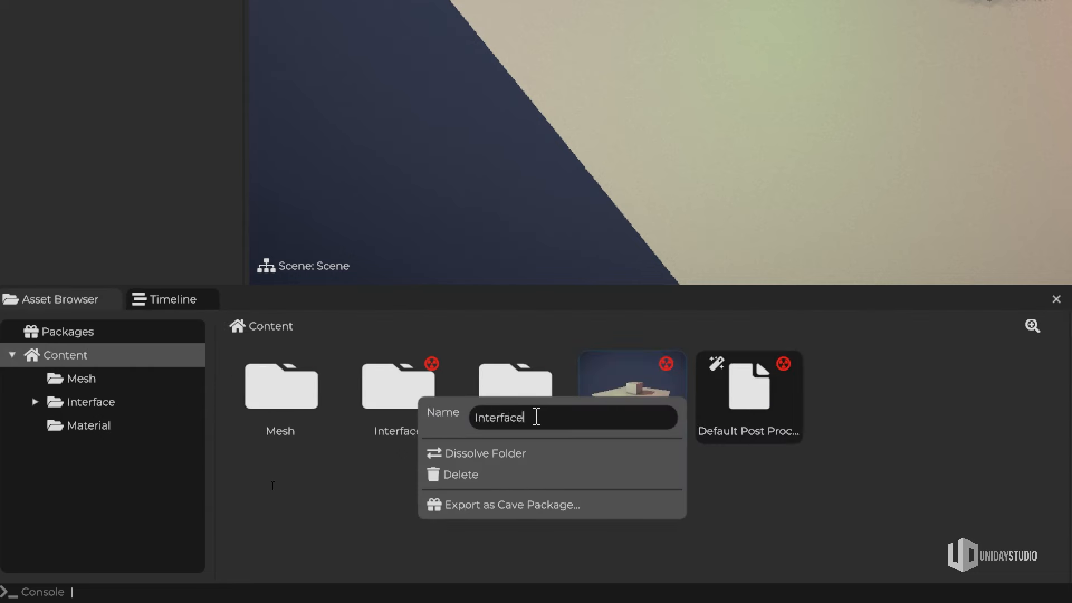
key(Return)
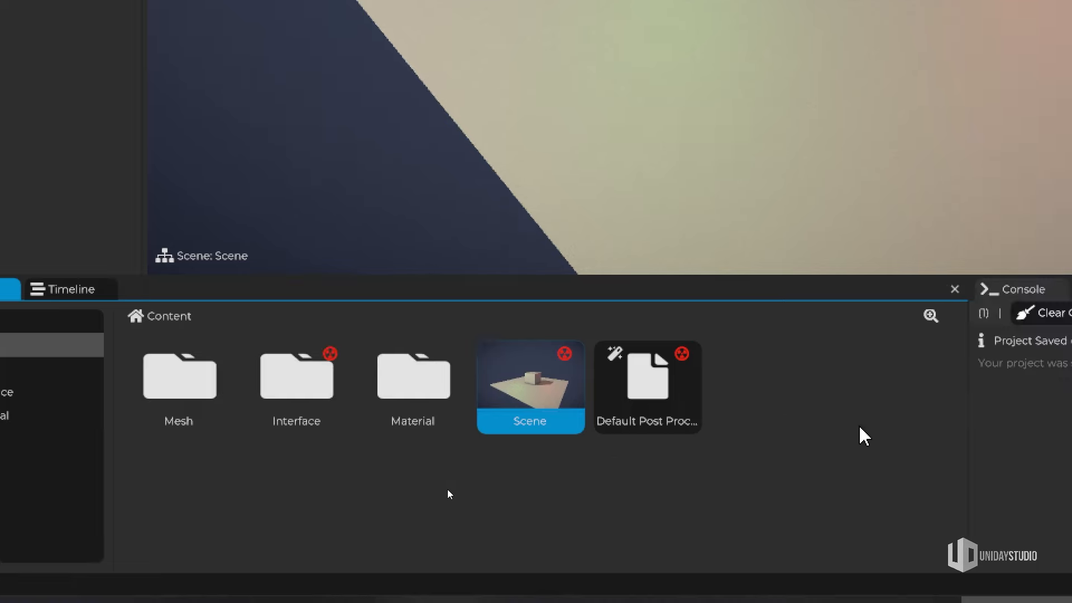
Step: Rename the Default Post Processing asset to "Post Processing"
right_click(666, 378)
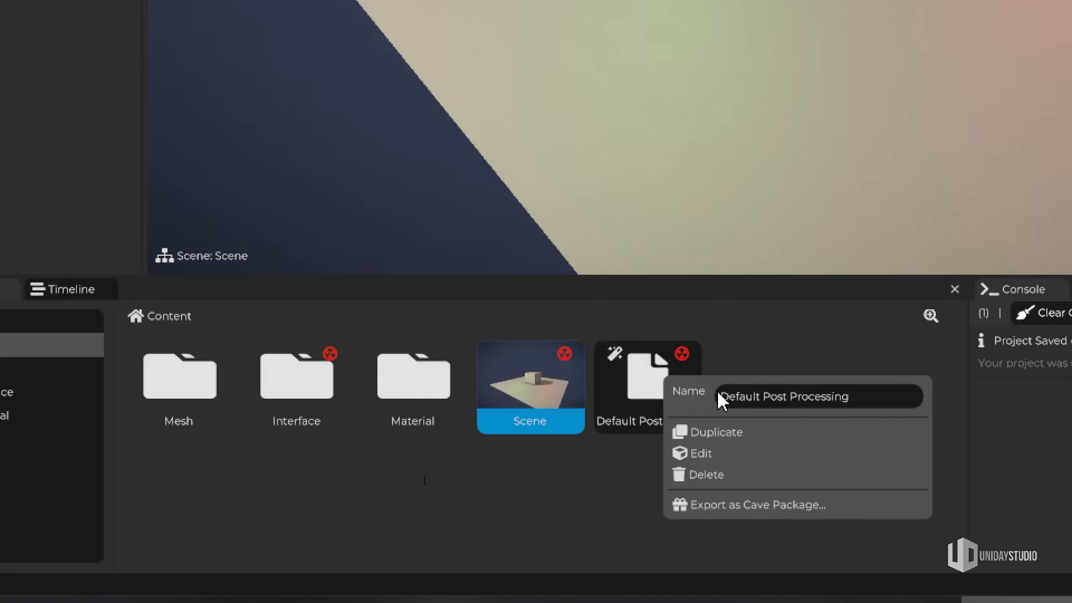
drag(765, 396, 718, 398)
key(BackSpace)
key(Return)
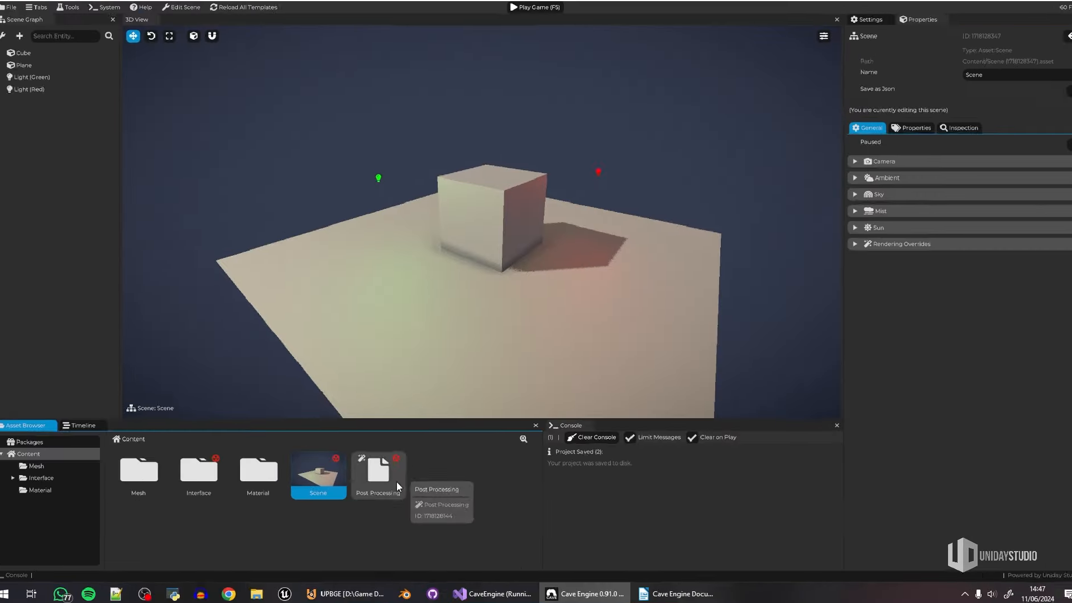
Step: Inspect the Color Corrections filter settings of the Post Processing asset, collapse them and save the project
click(378, 474)
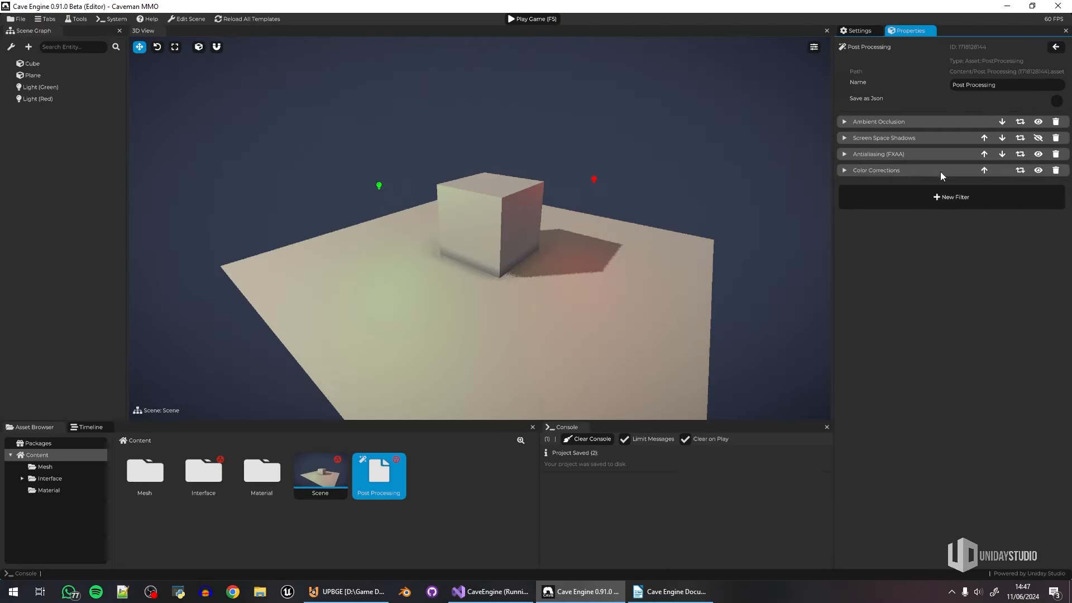
click(908, 173)
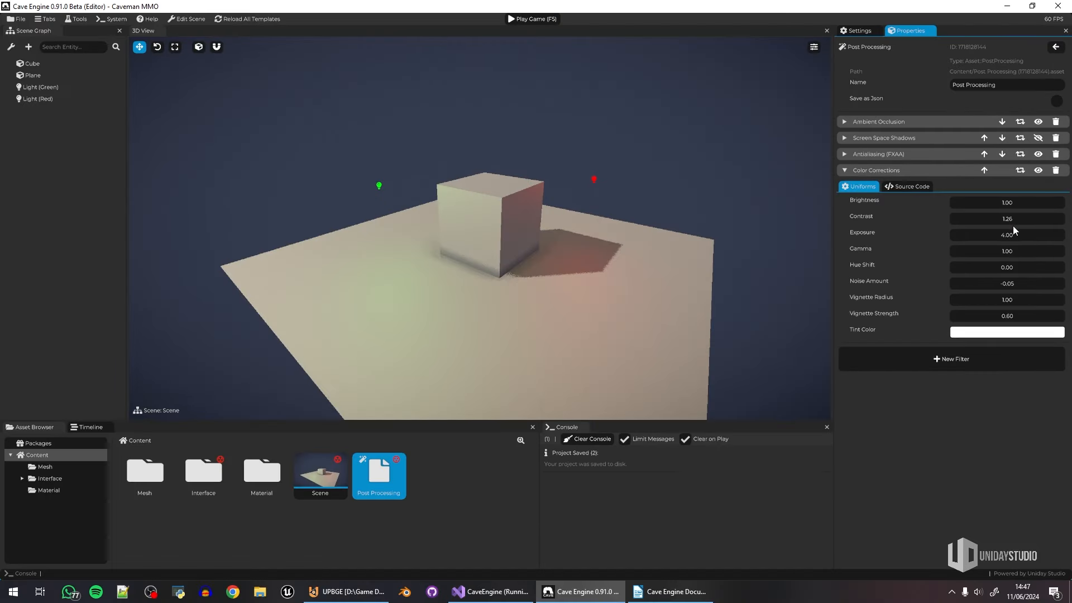
drag(1014, 206, 1017, 203)
click(950, 170)
click(463, 494)
key(ctrl+s)
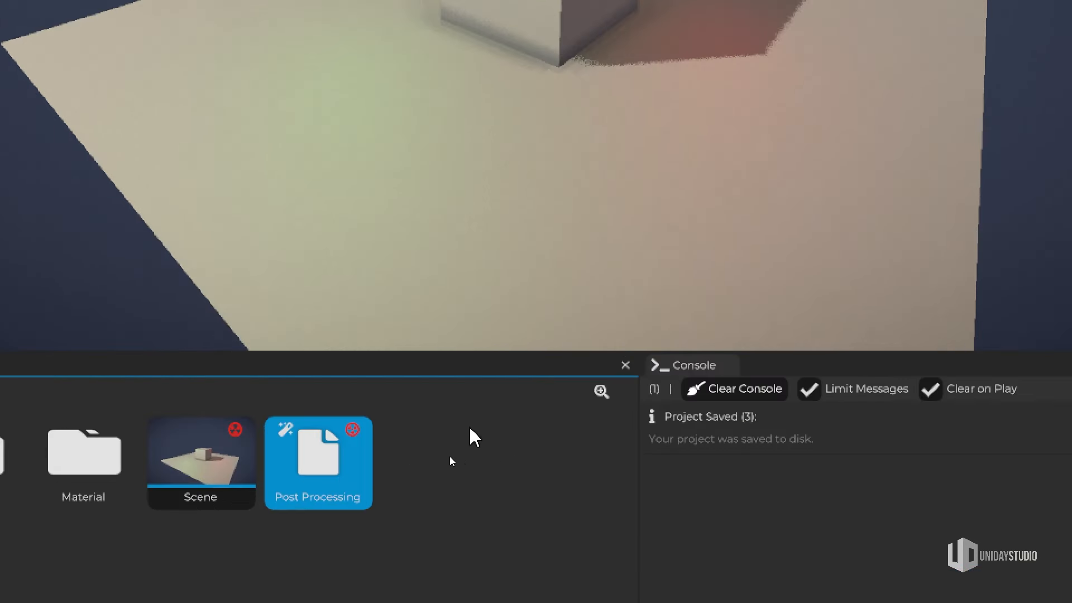
Step: Create a new folder in Content, name it "Player" and open it
right_click(450, 457)
click(565, 446)
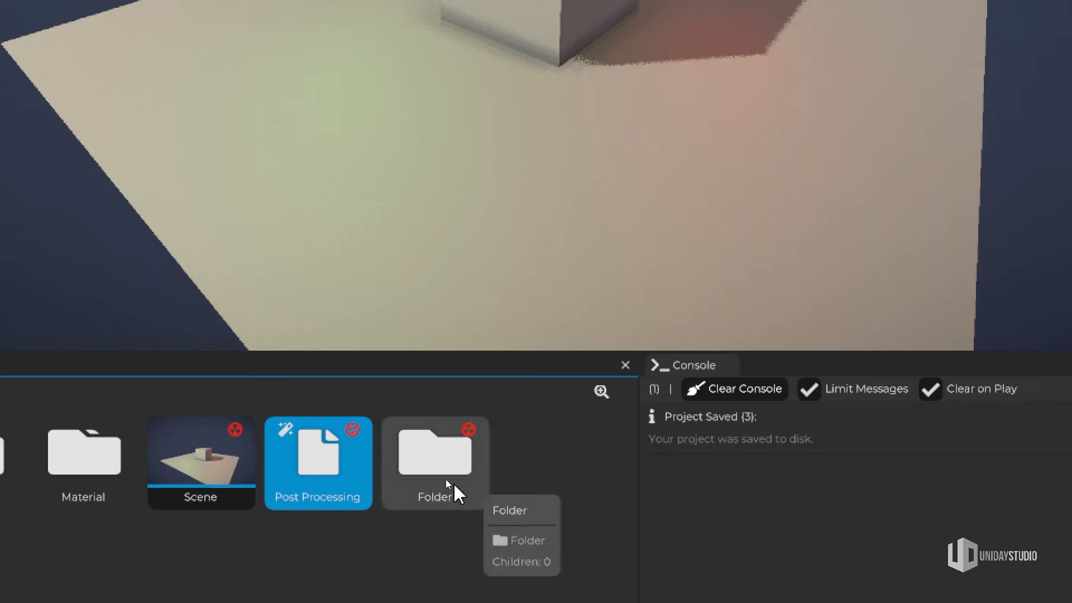
right_click(447, 484)
click(563, 471)
key(ctrl+a)
text(Player)
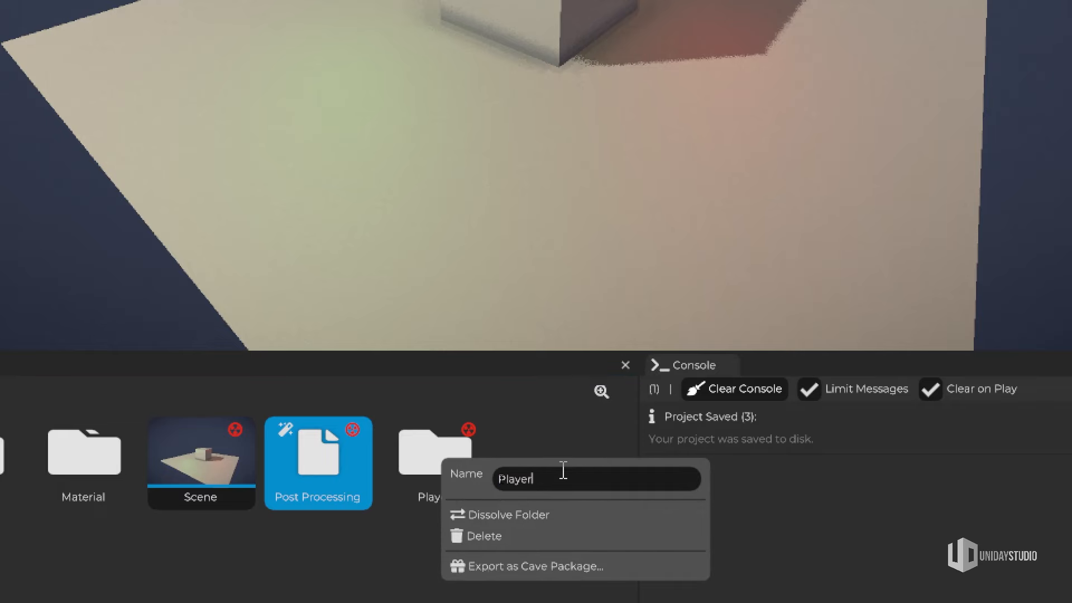
key(Return)
double_click(450, 461)
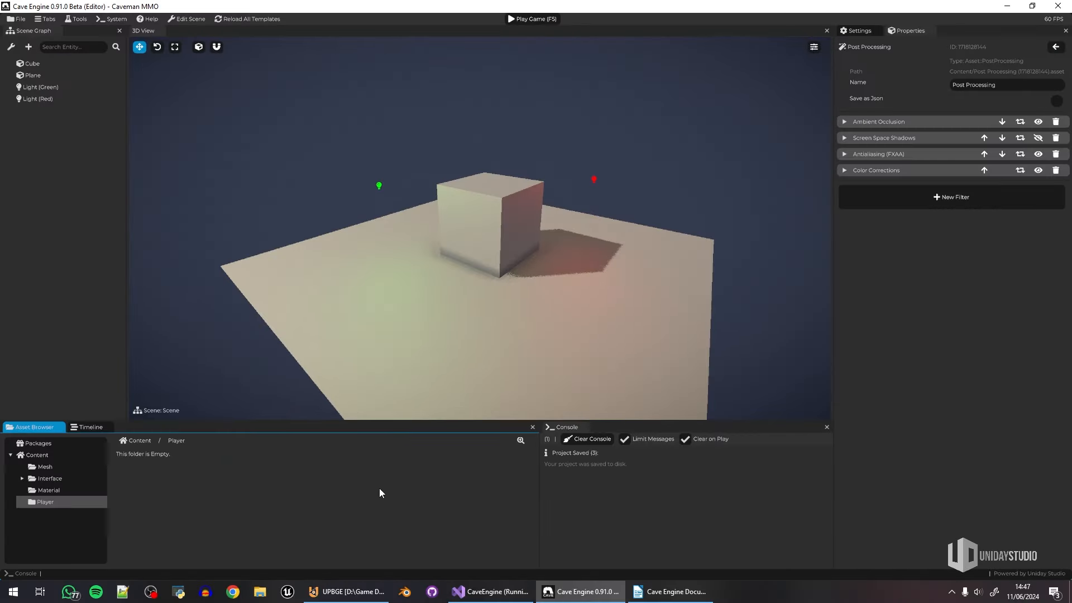
Step: Create a new entity template in the Player folder and name it "Player"
right_click(203, 478)
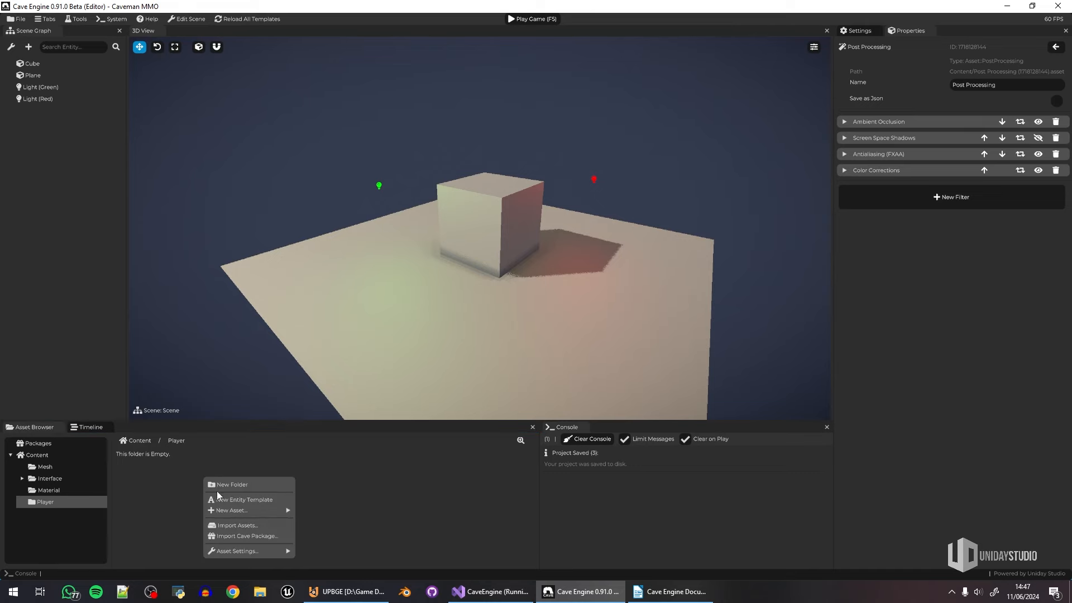
mouse_move(253, 513)
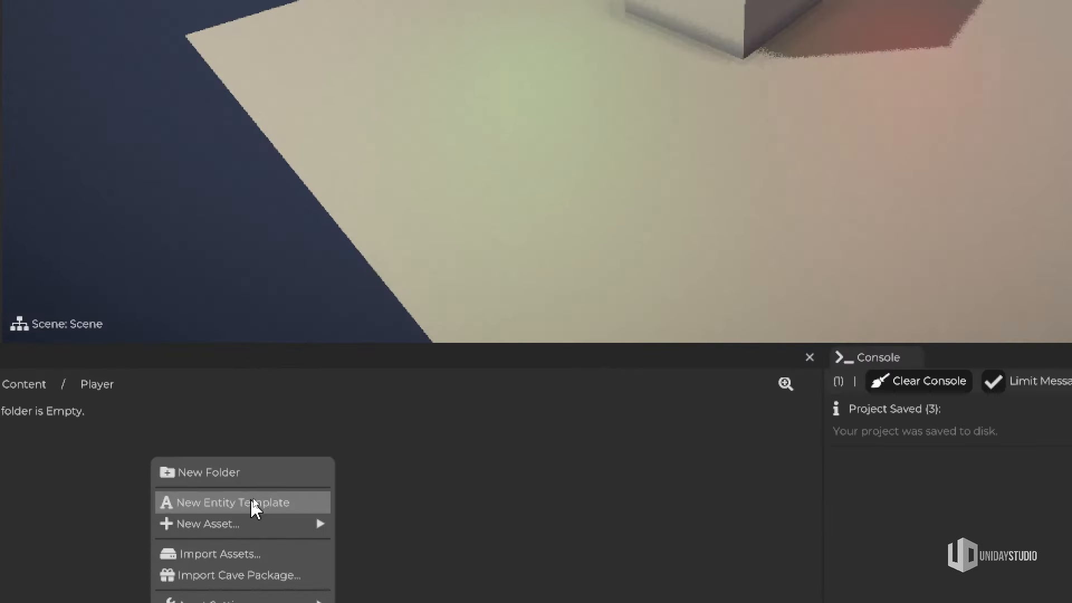
click(248, 500)
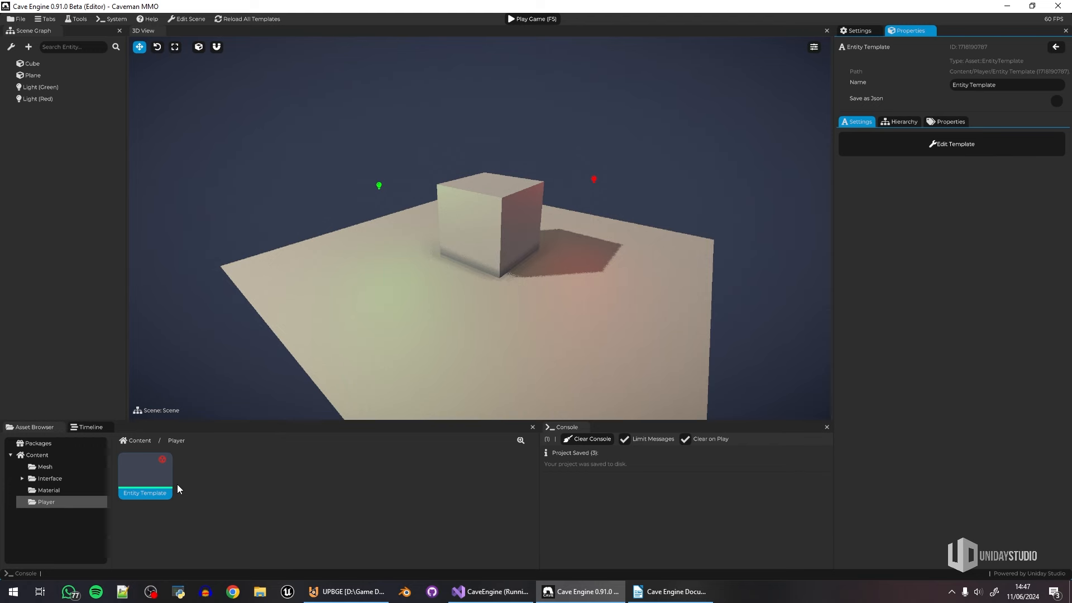
right_click(156, 475)
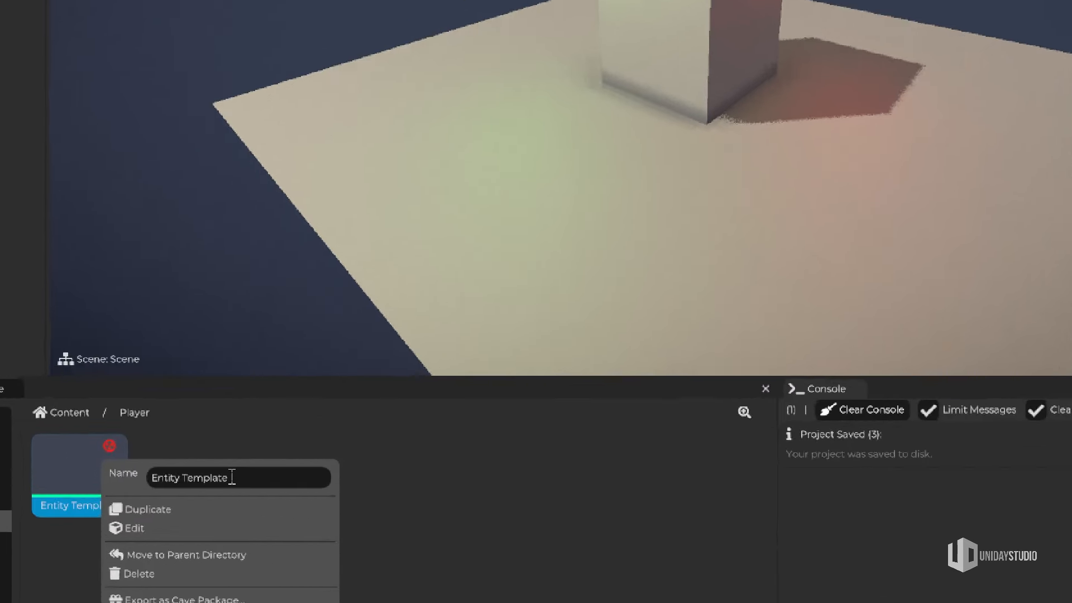
key(ctrl+a)
text(Player)
key(Return)
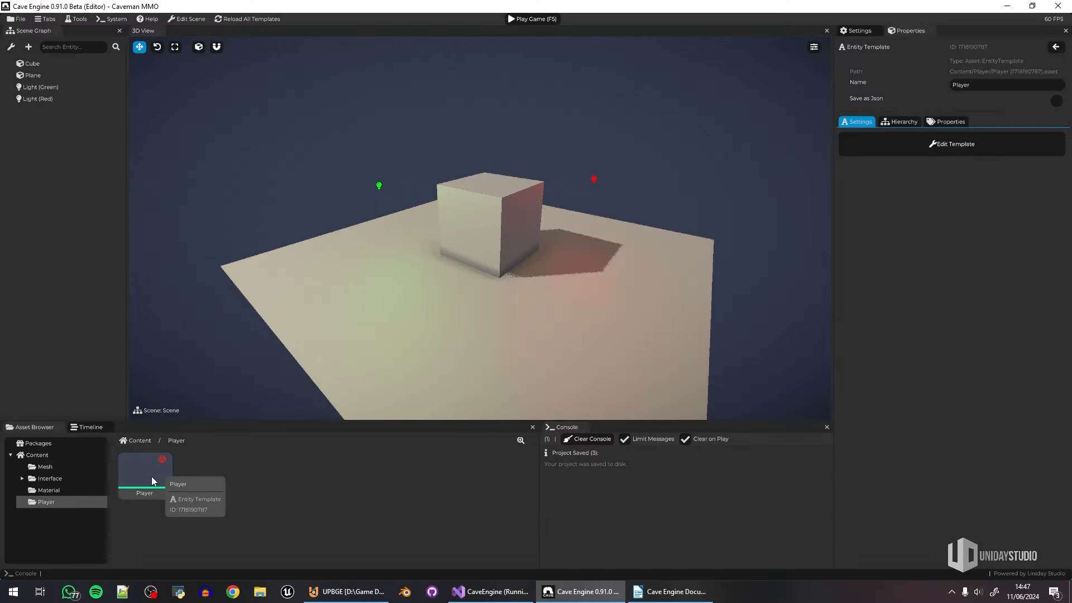
Step: Open the Player template for editing, return to the main scene and save the project
double_click(134, 480)
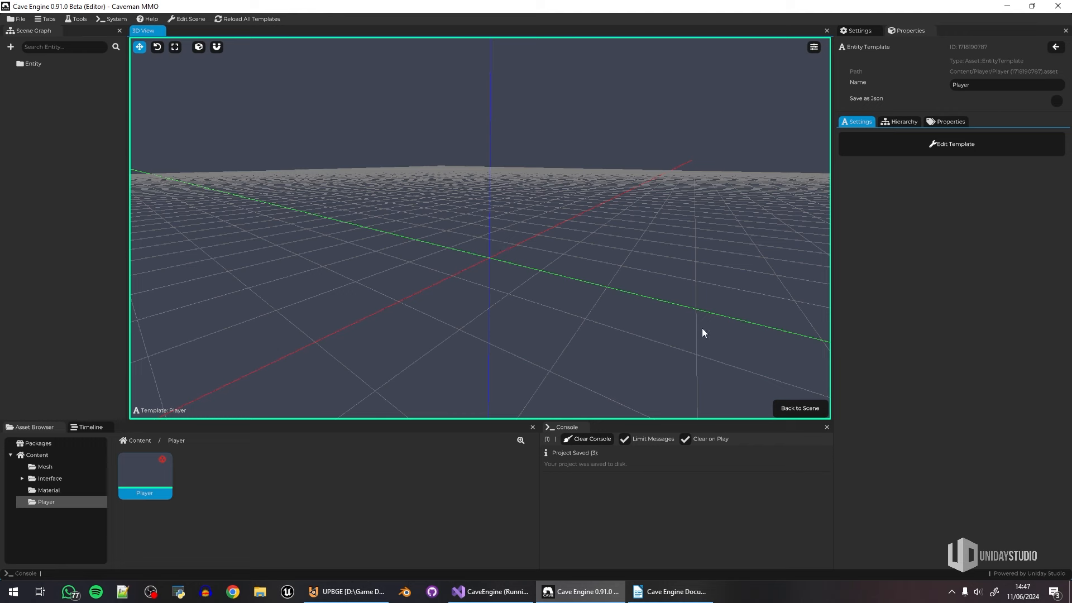
click(796, 407)
key(ctrl+s)
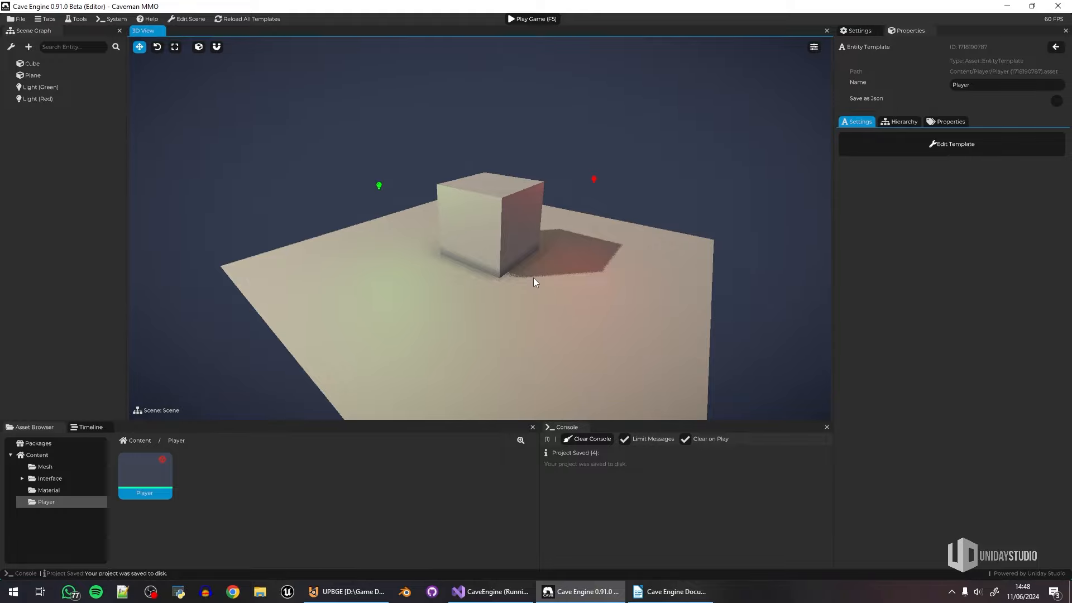
Step: Switch to UPBGE and select only the caveman's body mesh, examining the rigged character up close and from afar
key(alt+Tab)
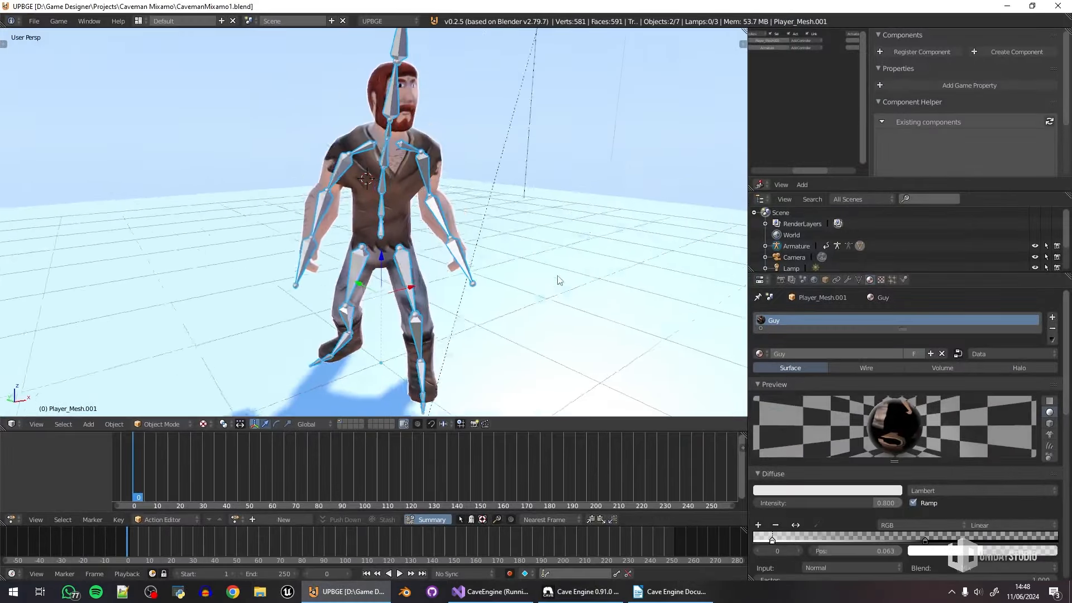
middle_drag(552, 274, 581, 307)
scroll(581, 308, down, 3)
scroll(425, 201, up, 3)
shift+middle_drag(425, 202, 489, 196)
shift+middle_drag(568, 180, 507, 226)
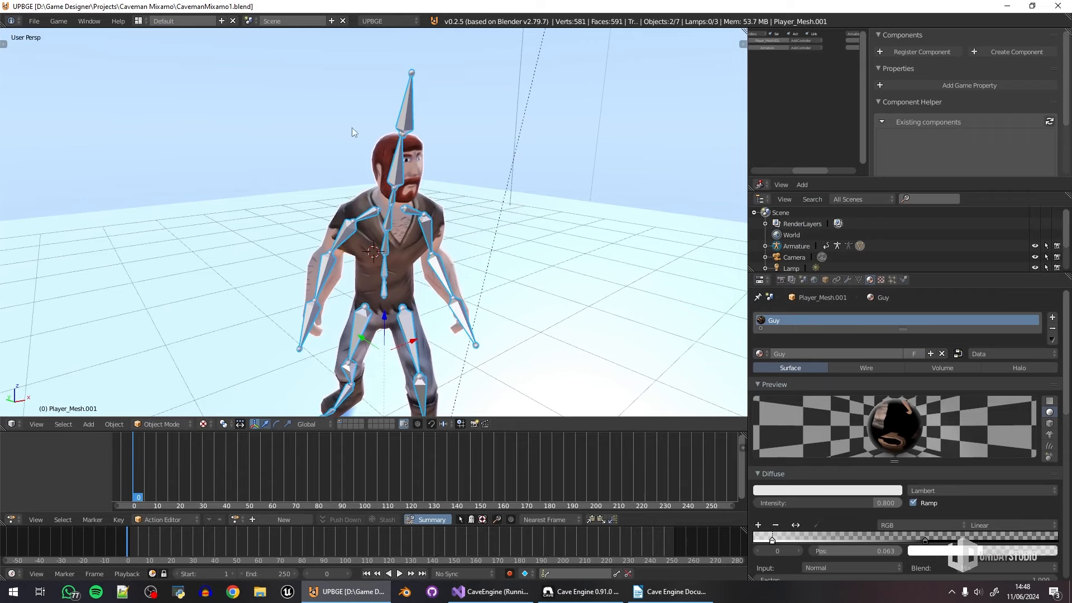
right_click(384, 160)
scroll(423, 137, up, 2)
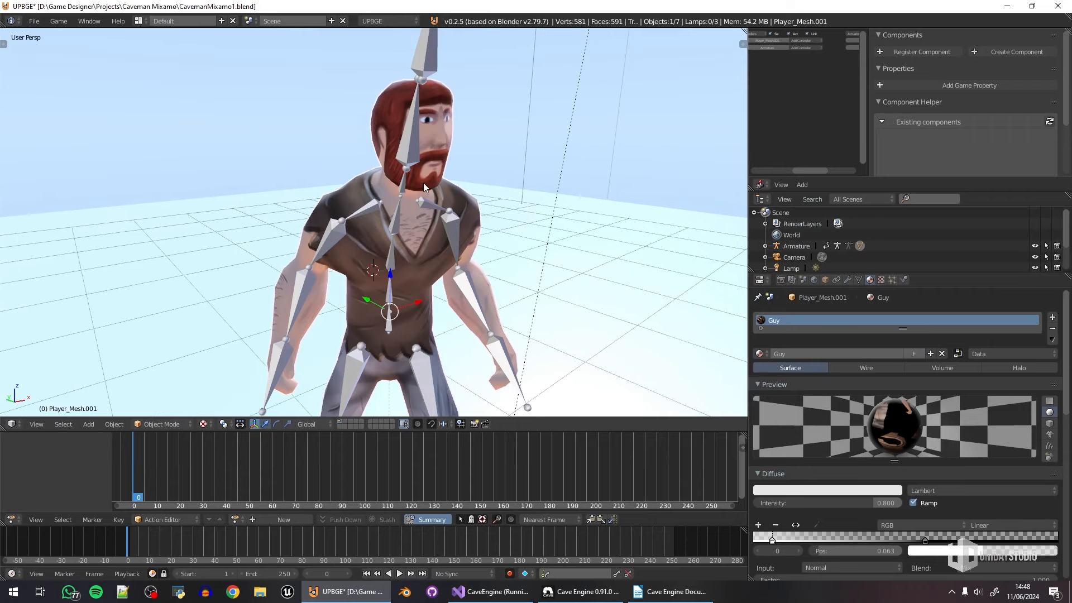
scroll(466, 240, down, 5)
scroll(470, 235, up, 5)
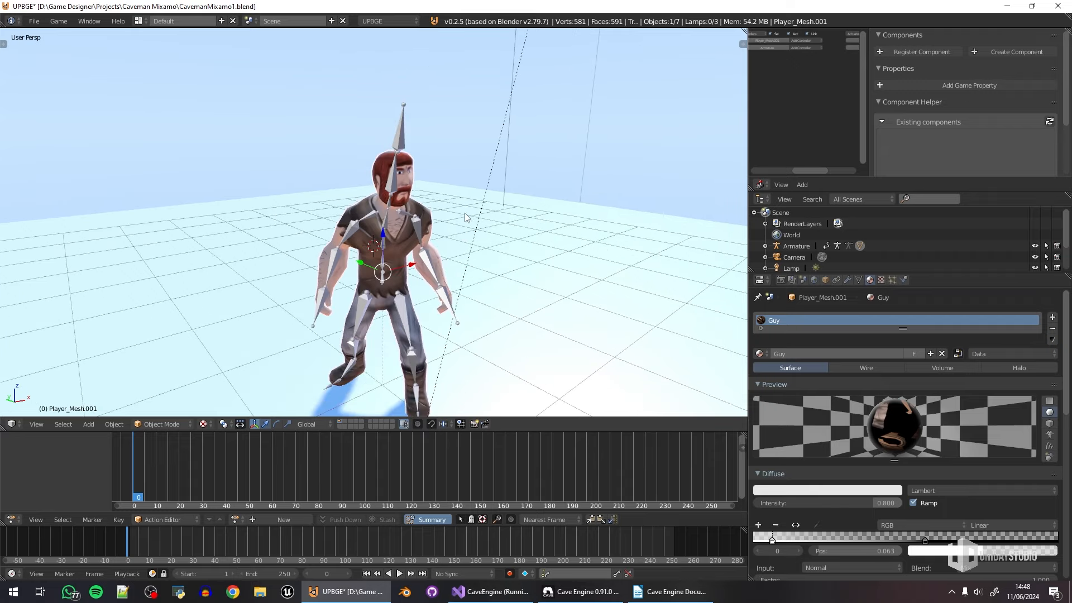
Step: Examine the caveman's mesh topology in Edit Mode, return to Object Mode and inspect the textured model
key(Tab)
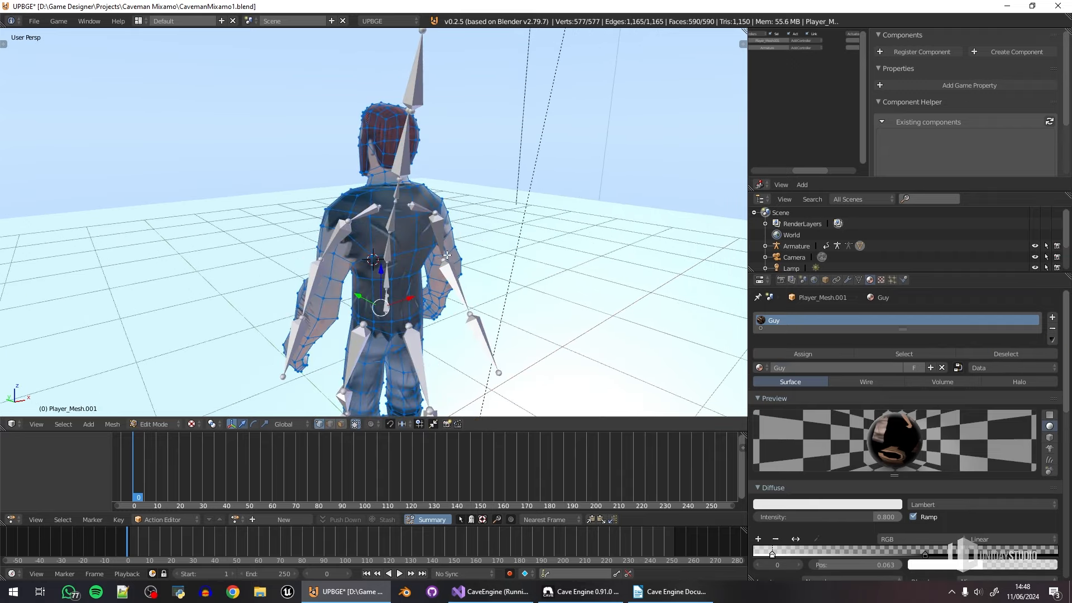
scroll(435, 211, up, 3)
key(Tab)
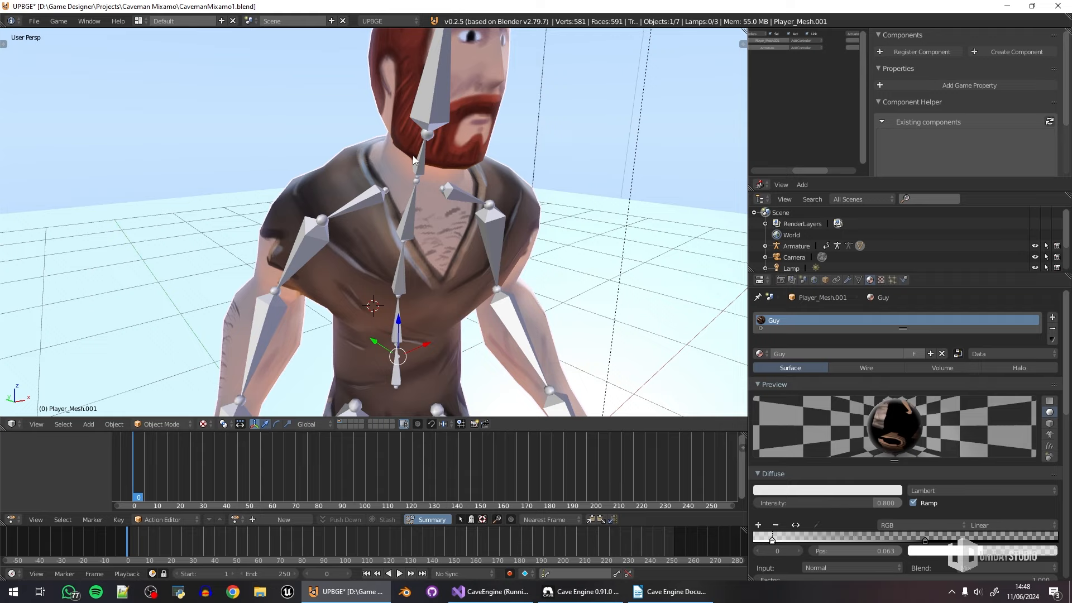
scroll(409, 141, down, 5)
scroll(410, 164, up, 5)
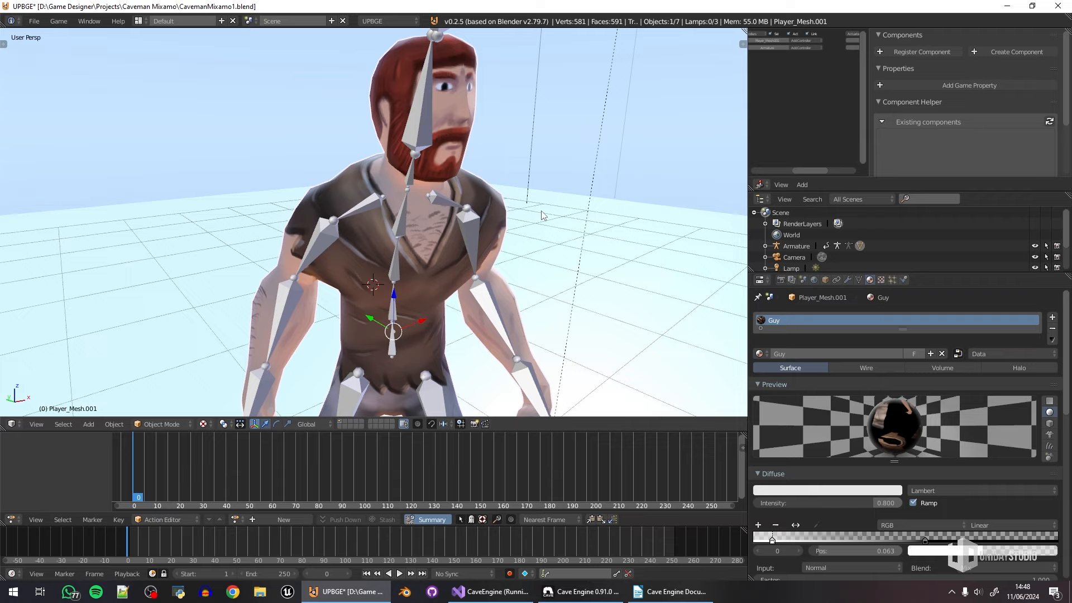
scroll(452, 285, down, 4)
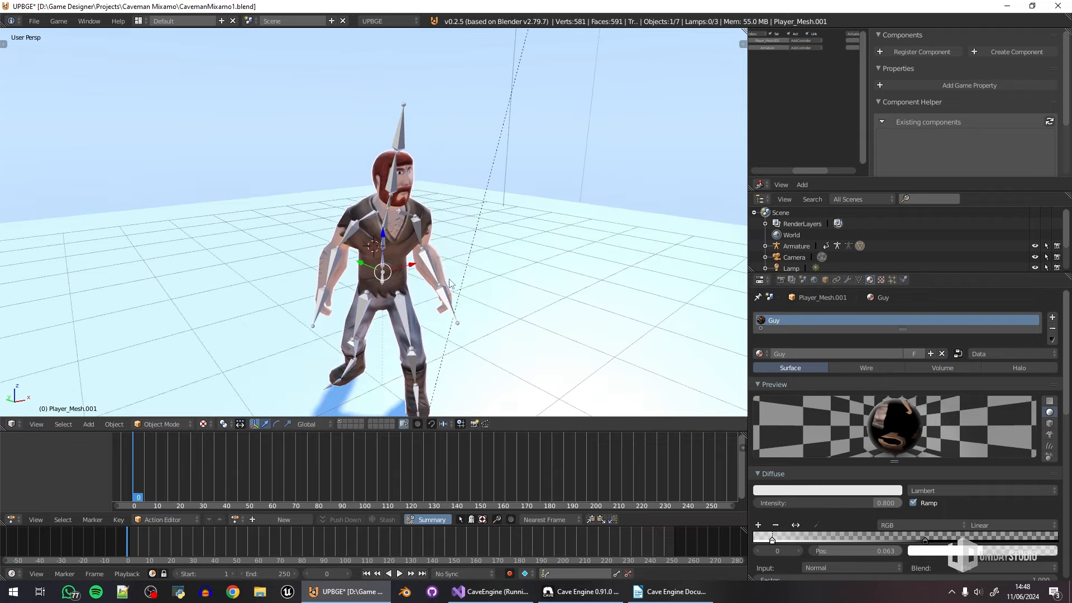
Step: Inspect the rigged caveman in the viewport and enlarge the material slot list of the body mesh
scroll(452, 280, down, 5)
key(g)
right_click(388, 230)
scroll(378, 225, up, 4)
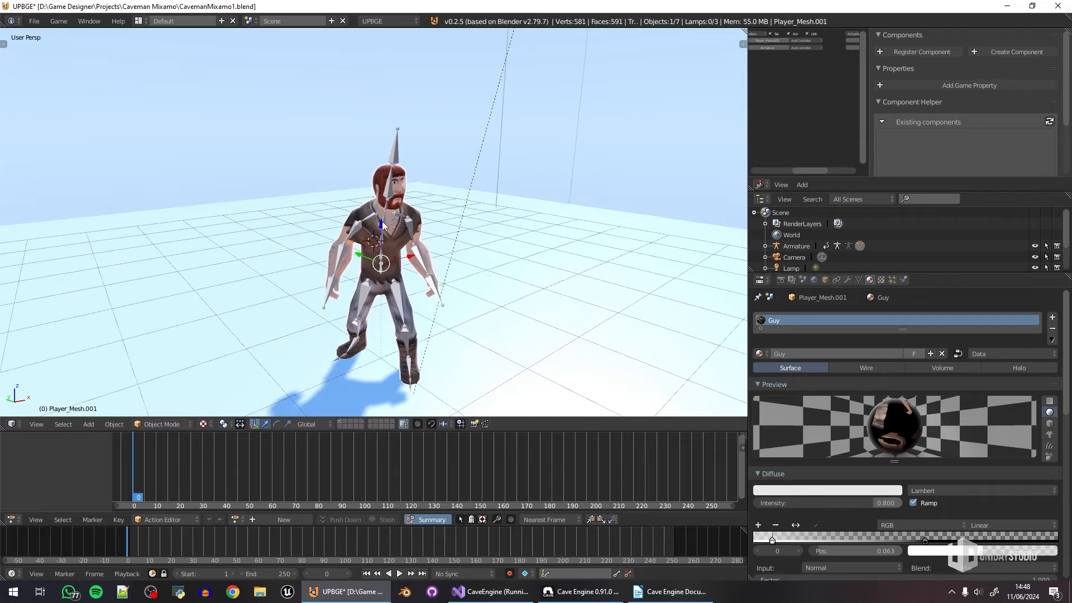
scroll(435, 265, up, 3)
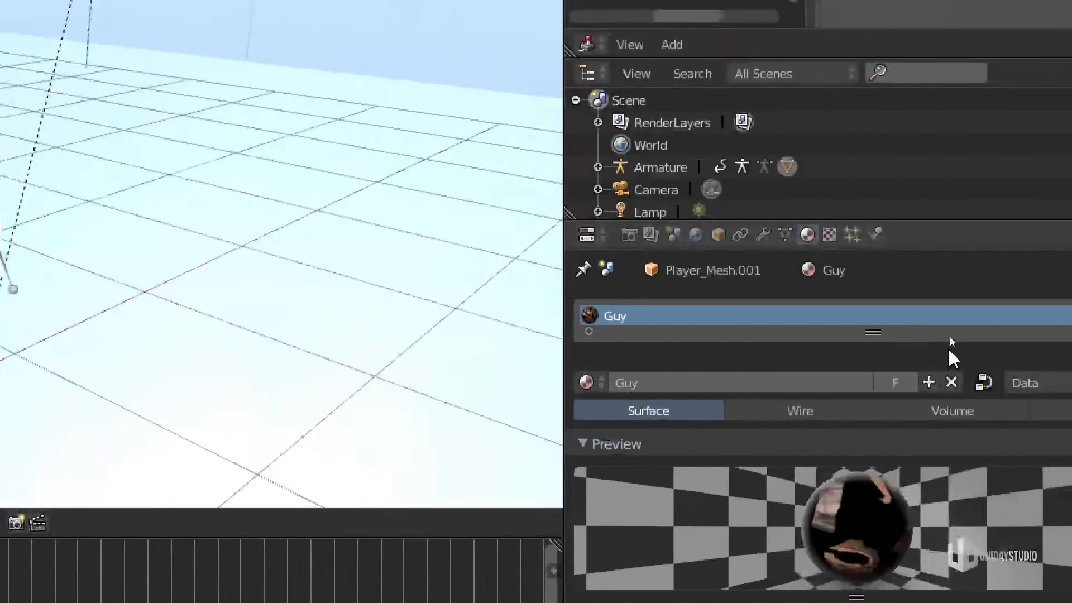
drag(876, 332, 873, 398)
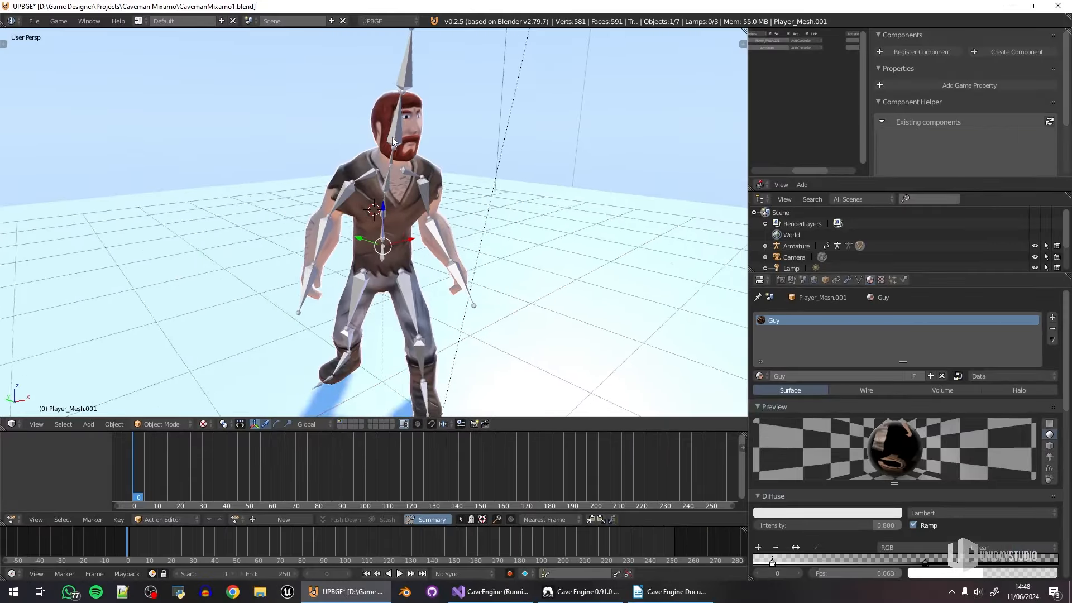
Step: Triangulate all faces of the caveman's mesh in Edit Mode and return to Object Mode
middle_drag(394, 141, 436, 134)
key(Tab)
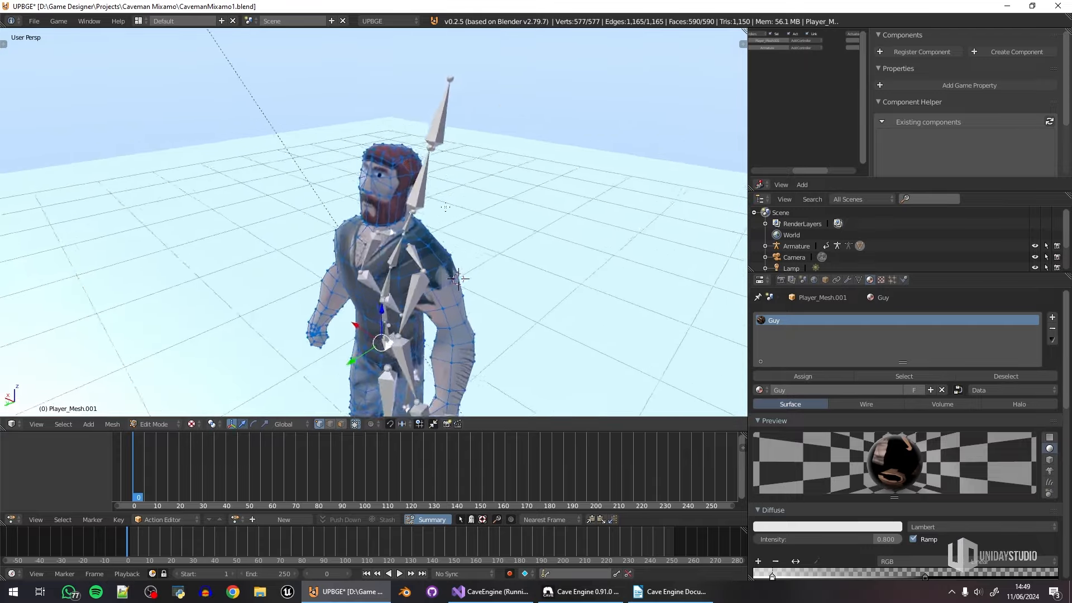
scroll(425, 129, up, 3)
key(ctrl+t)
middle_drag(424, 161, 398, 276)
scroll(391, 188, up, 3)
key(Tab)
Step: Inspect the triangulated caveman from near and far, and select its armature
scroll(444, 257, down, 3)
scroll(401, 281, up, 4)
scroll(416, 313, down, 3)
middle_drag(416, 313, 457, 288)
scroll(423, 294, down, 3)
scroll(456, 288, up, 3)
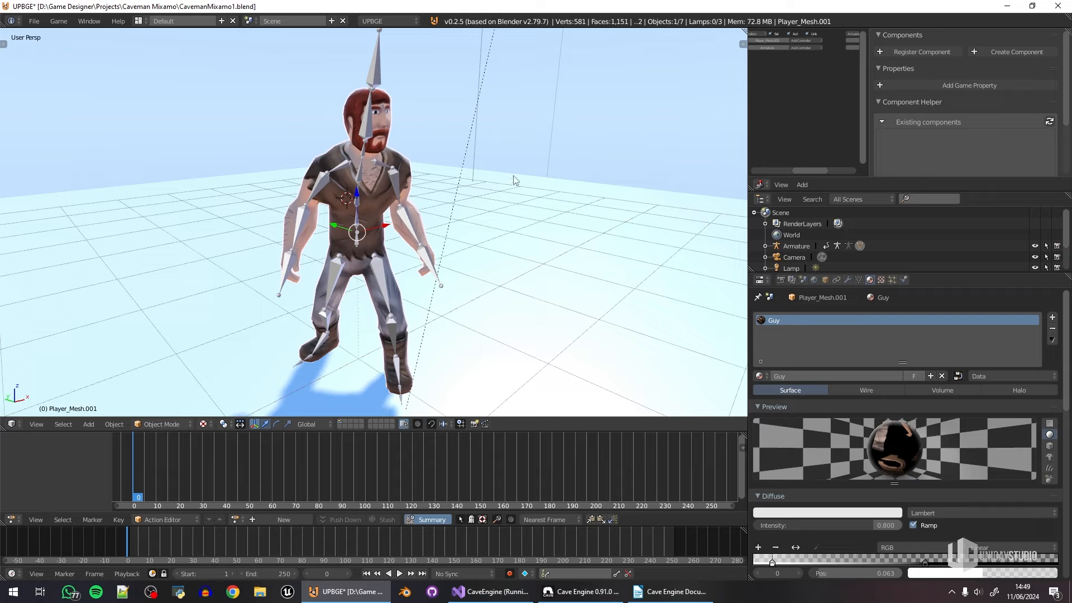
scroll(494, 257, down, 2)
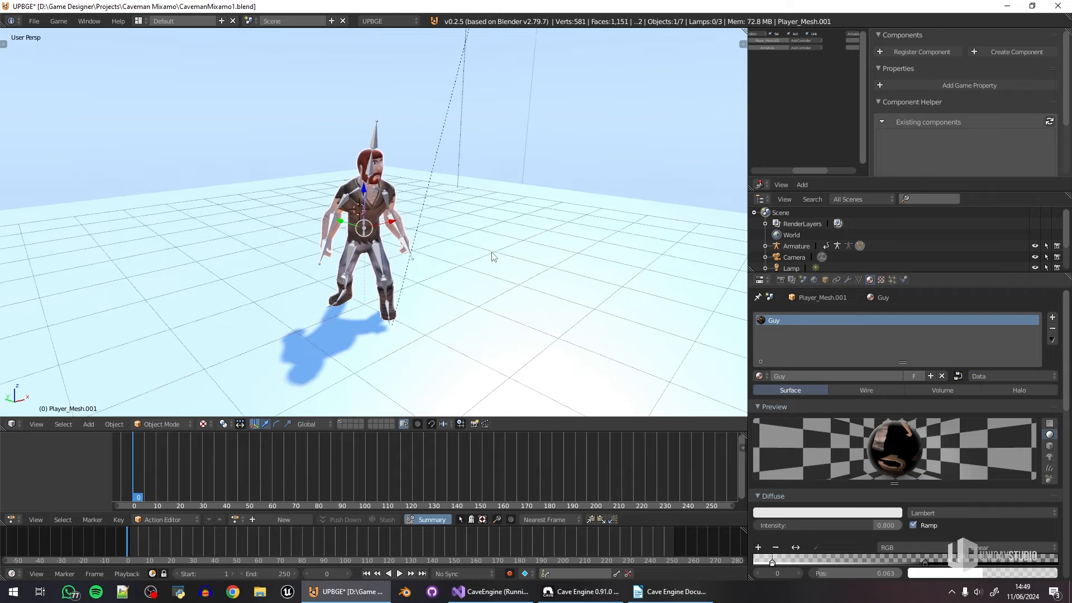
right_click(376, 145)
scroll(391, 224, up, 3)
scroll(411, 280, down, 2)
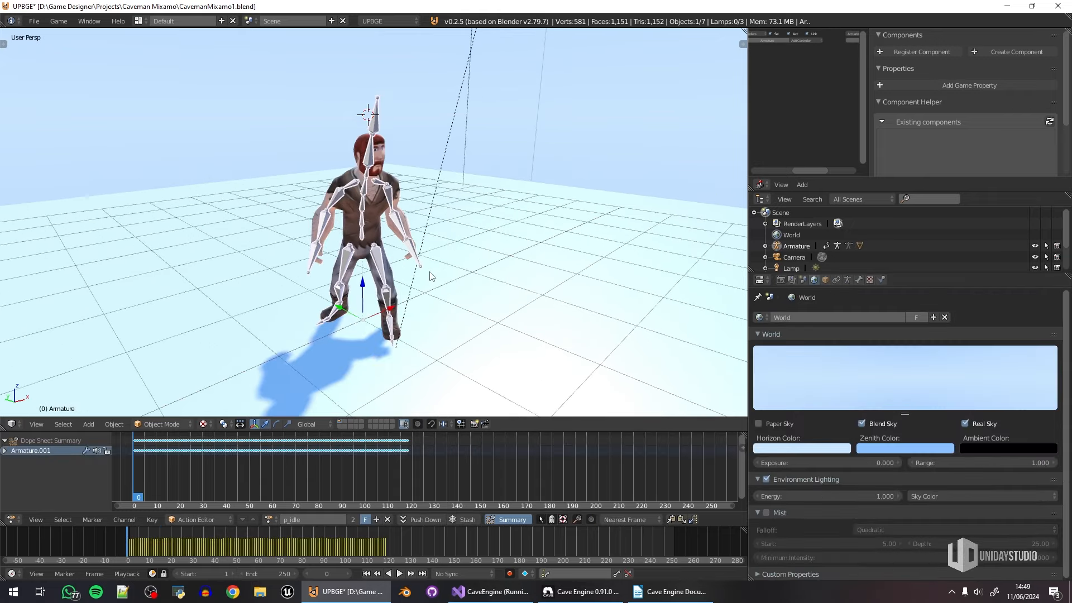
scroll(416, 263, down, 2)
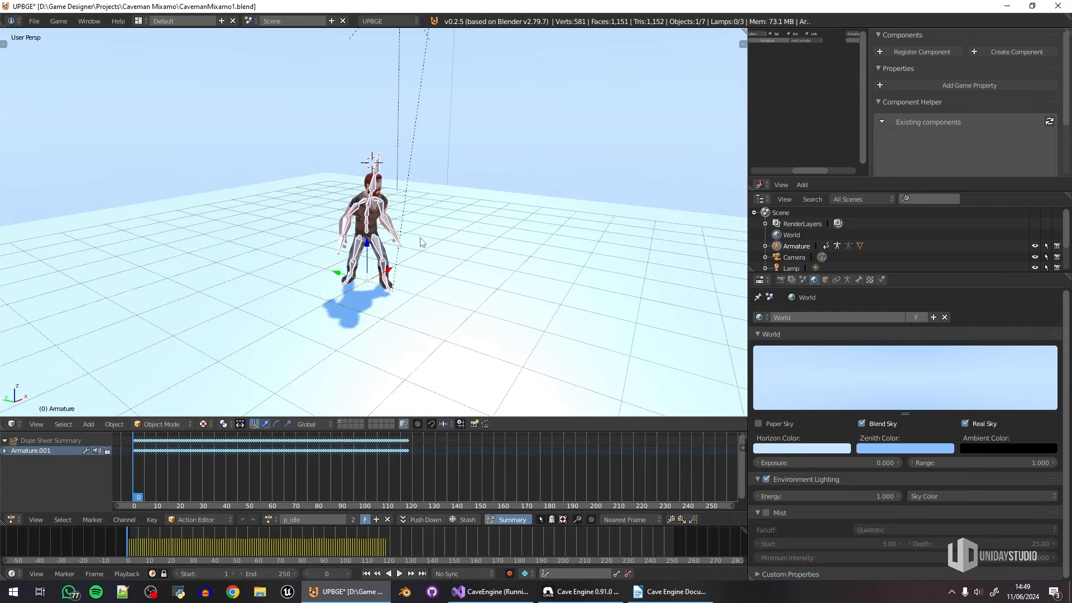
Step: Preview the armature's p_walk1 action by playing it, and switch back to the p_idle action
click(270, 519)
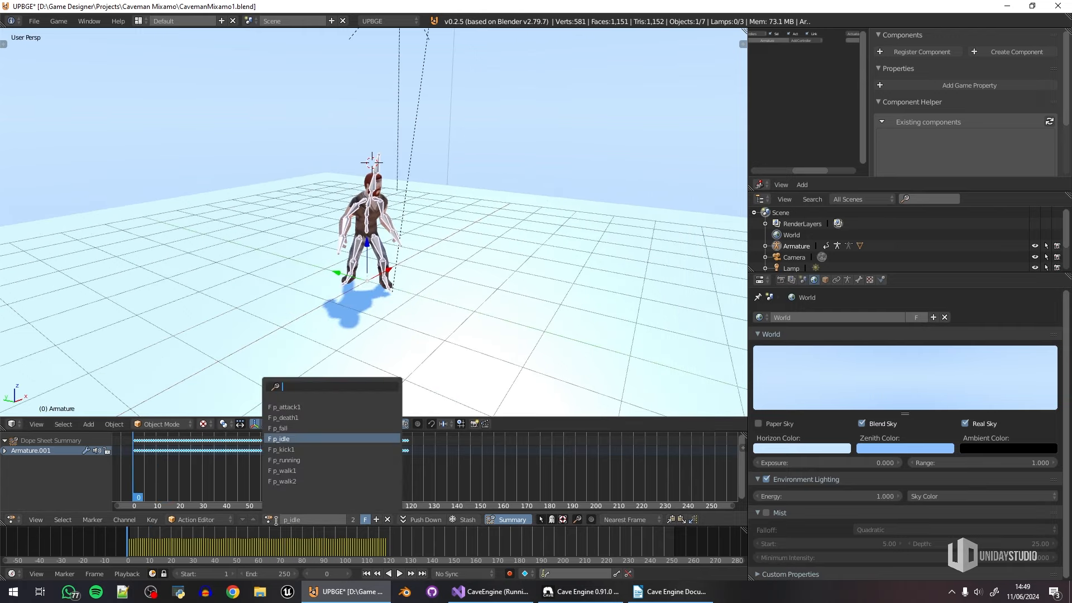
click(313, 470)
scroll(411, 307, up, 3)
key(alt+a)
key(Escape)
click(272, 519)
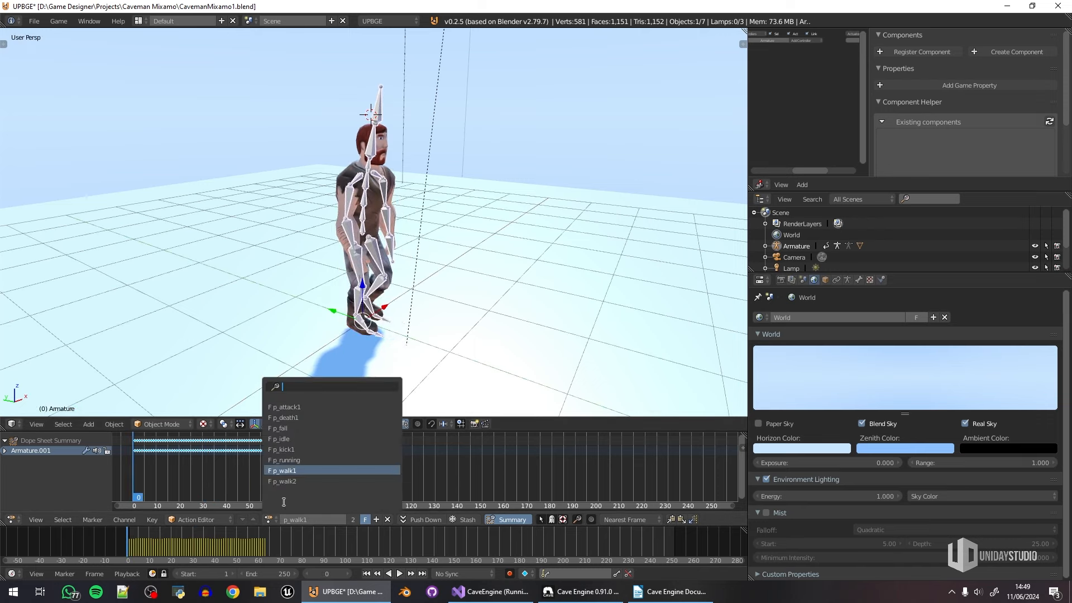
click(317, 439)
Step: Select the caveman's body mesh together with its armature
scroll(373, 203, up, 3)
key(g)
right_click(331, 135)
shift+right_click(331, 136)
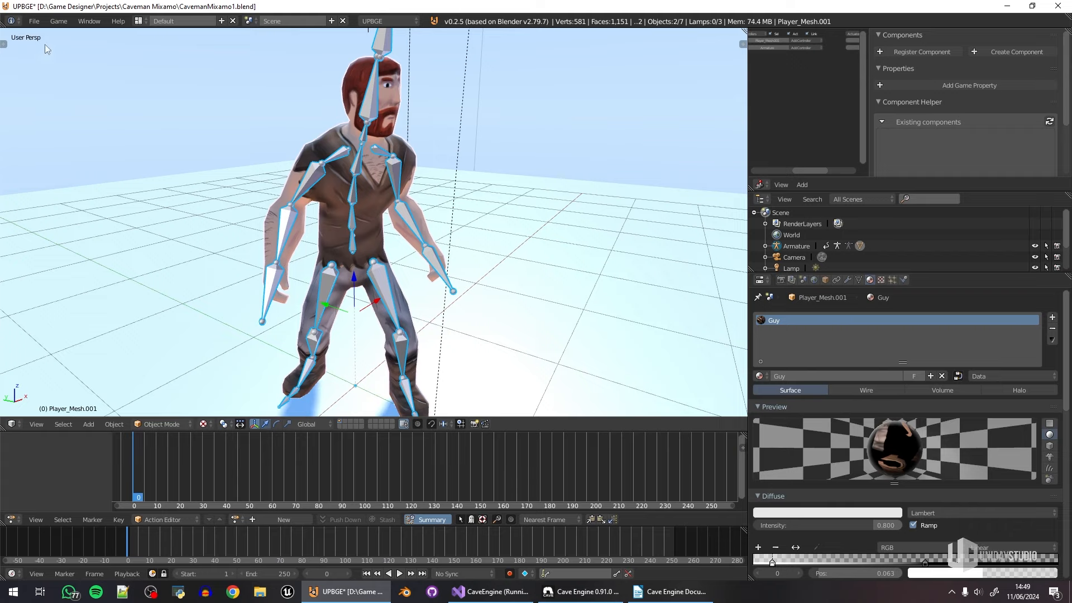
Step: Export only the selected objects as FBX into the AllFBX folder under the name "Caveman Player"
click(34, 21)
mouse_move(67, 243)
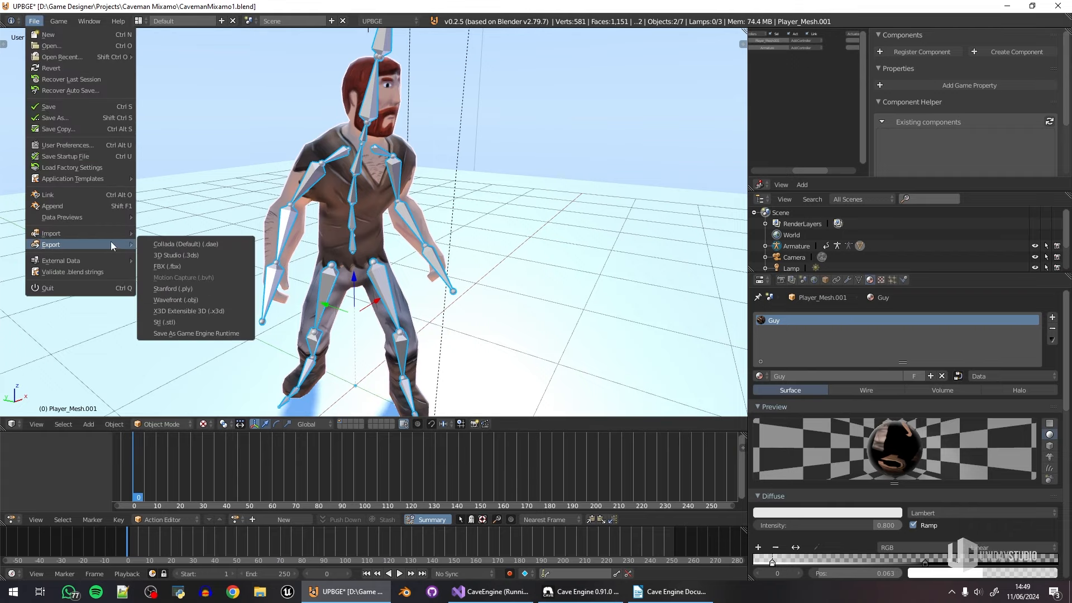
click(181, 270)
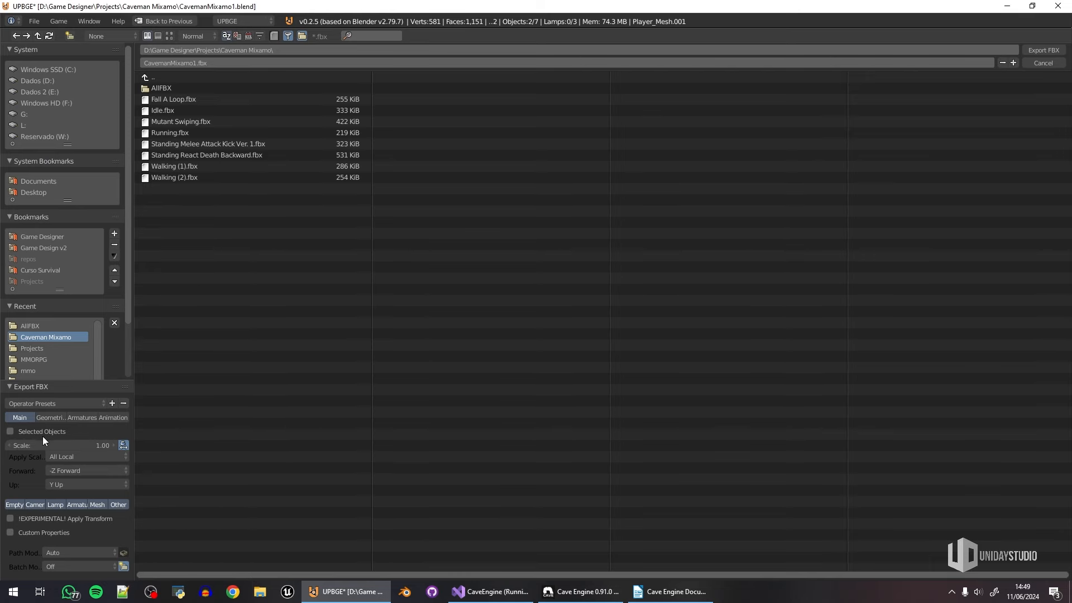
click(51, 434)
click(163, 87)
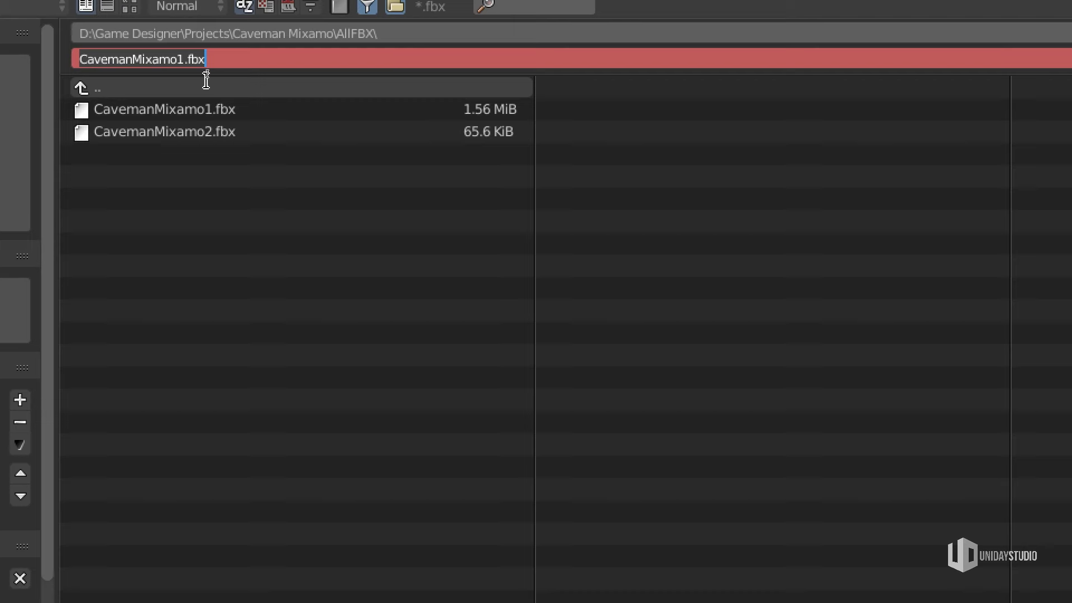
text(Caveman )
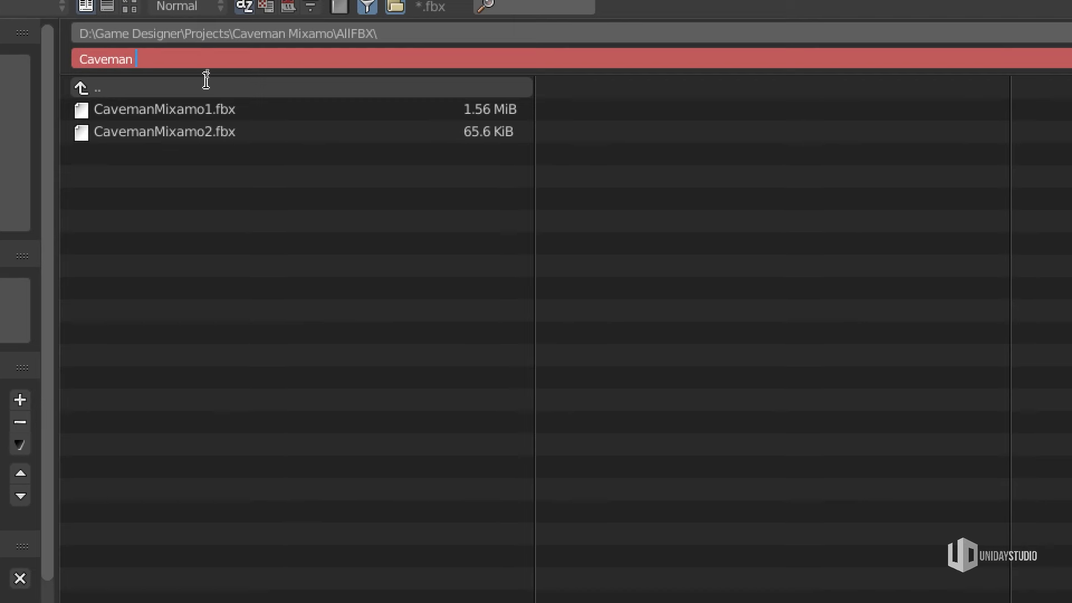
text(Player)
key(Return)
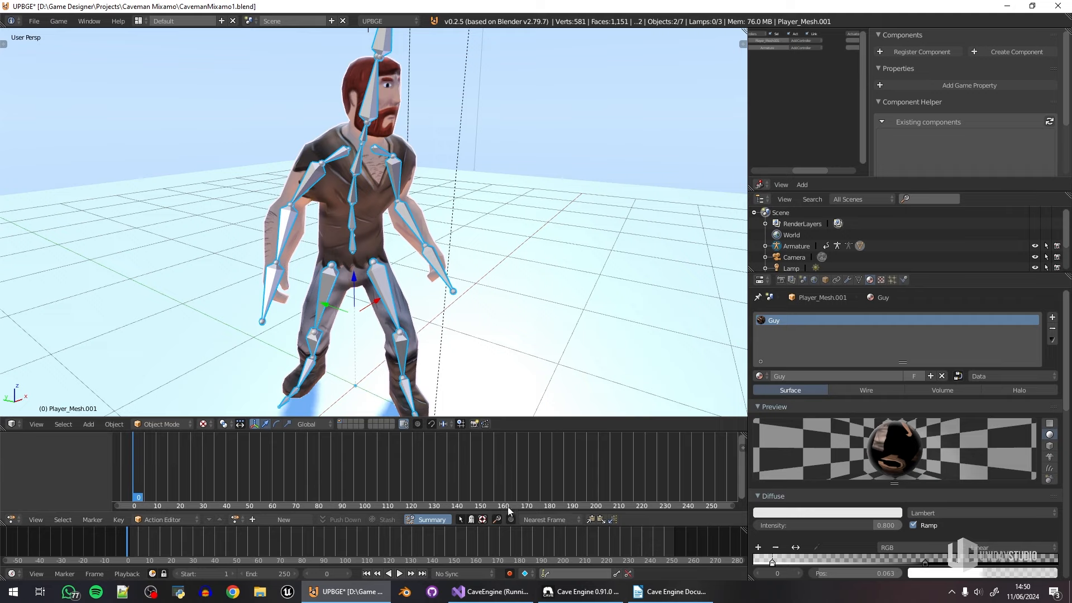
Step: Switch to Cave Engine and locate Caveman Player.fbx in the AllFBX folder with the file explorer
click(581, 591)
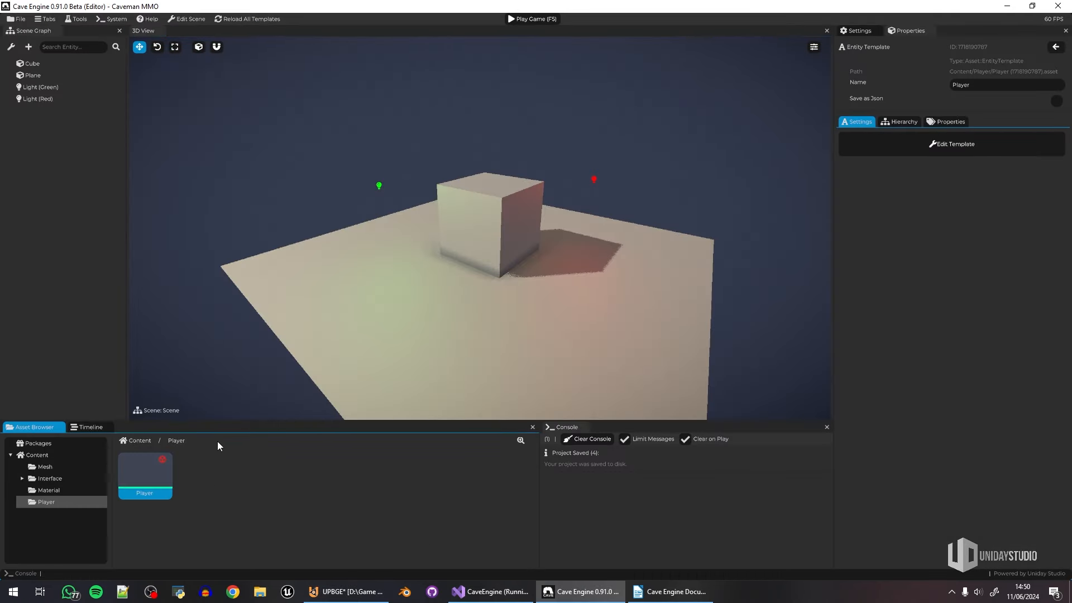
click(659, 491)
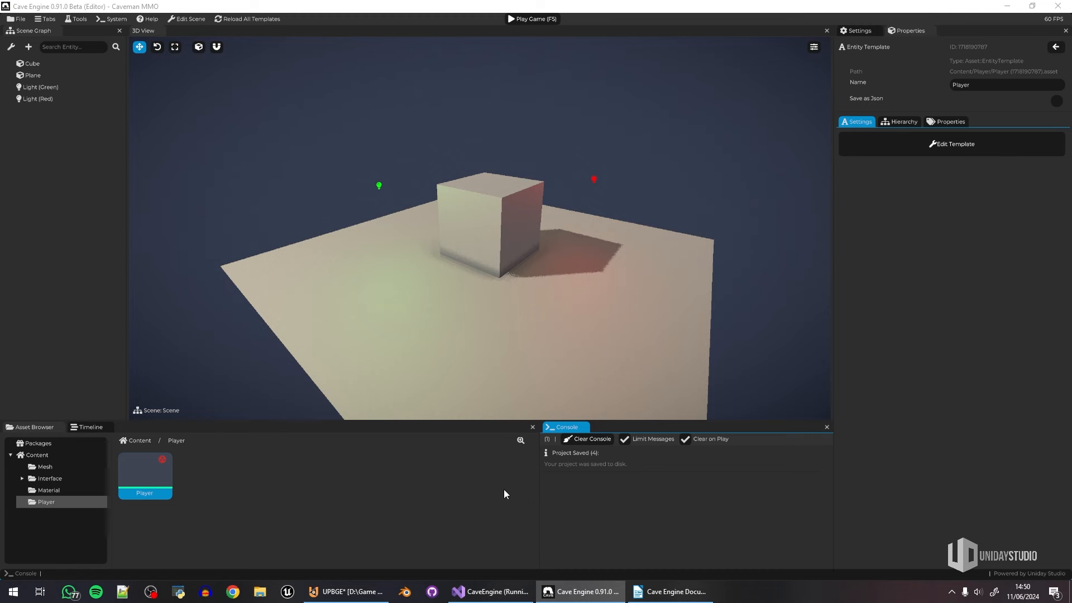
click(367, 467)
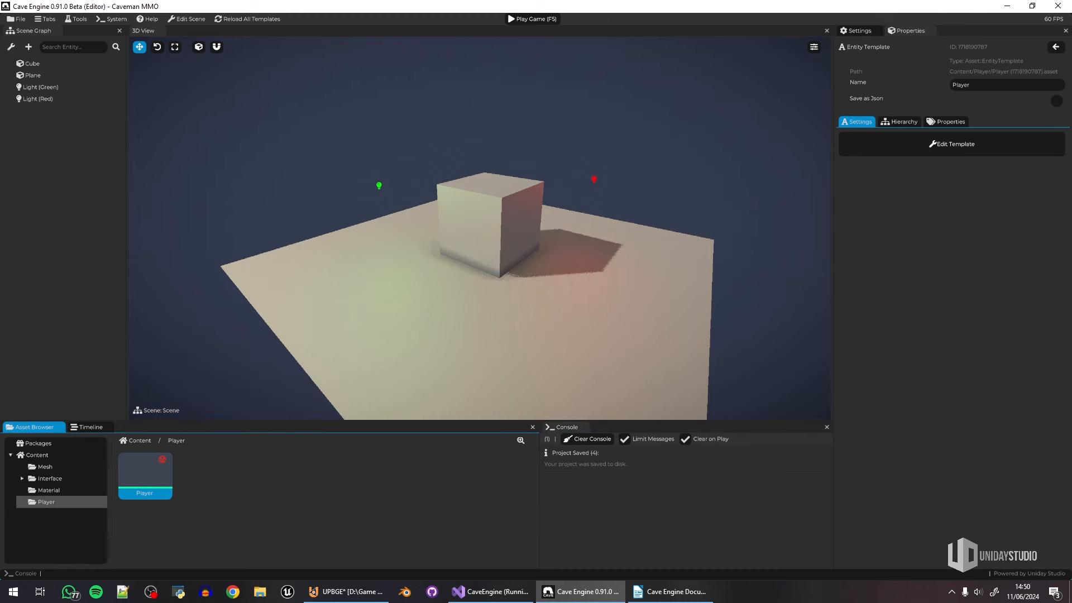
drag(682, 363, 353, 510)
drag(652, 298, 667, 236)
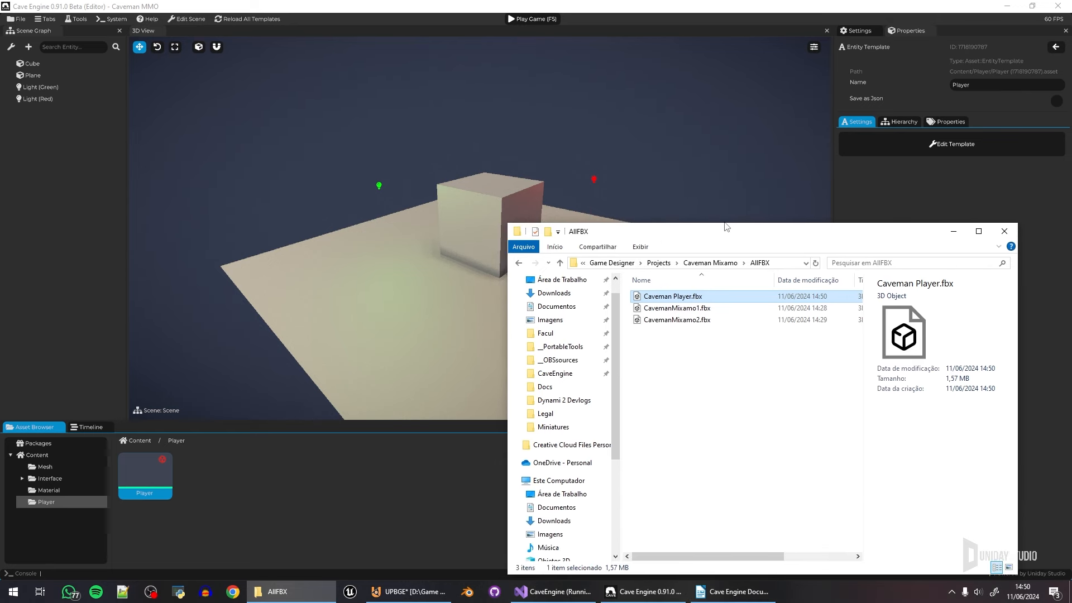
key(alt+F4)
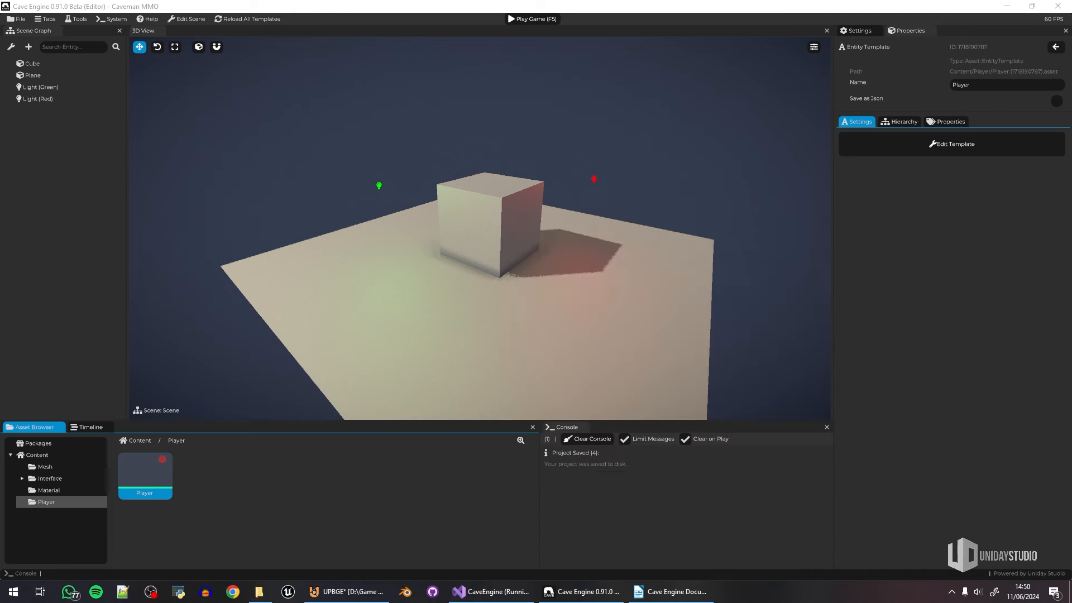
click(790, 2)
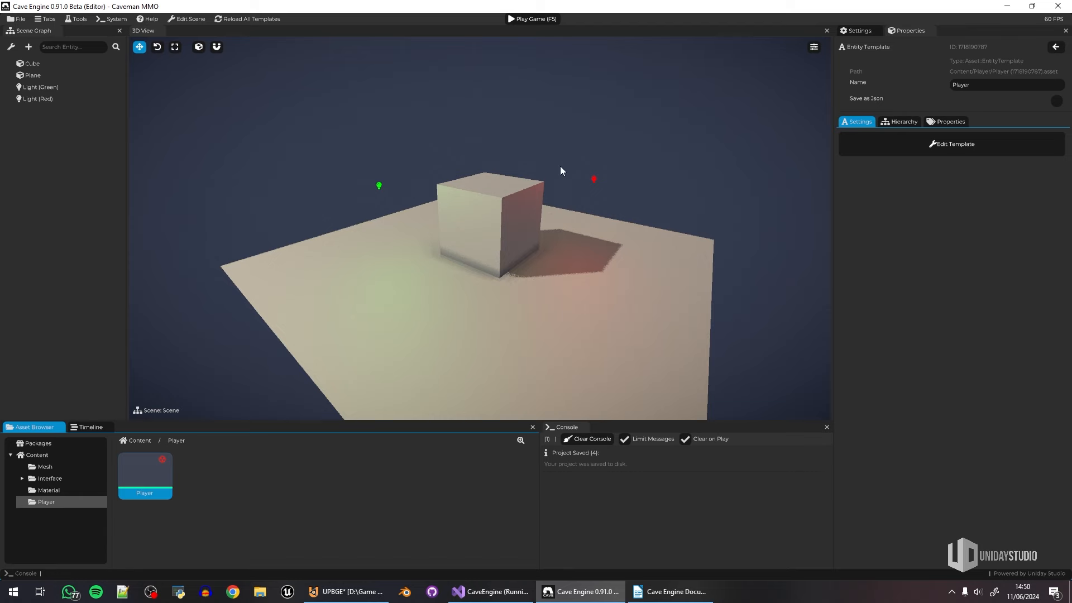
drag(592, 1, 394, 488)
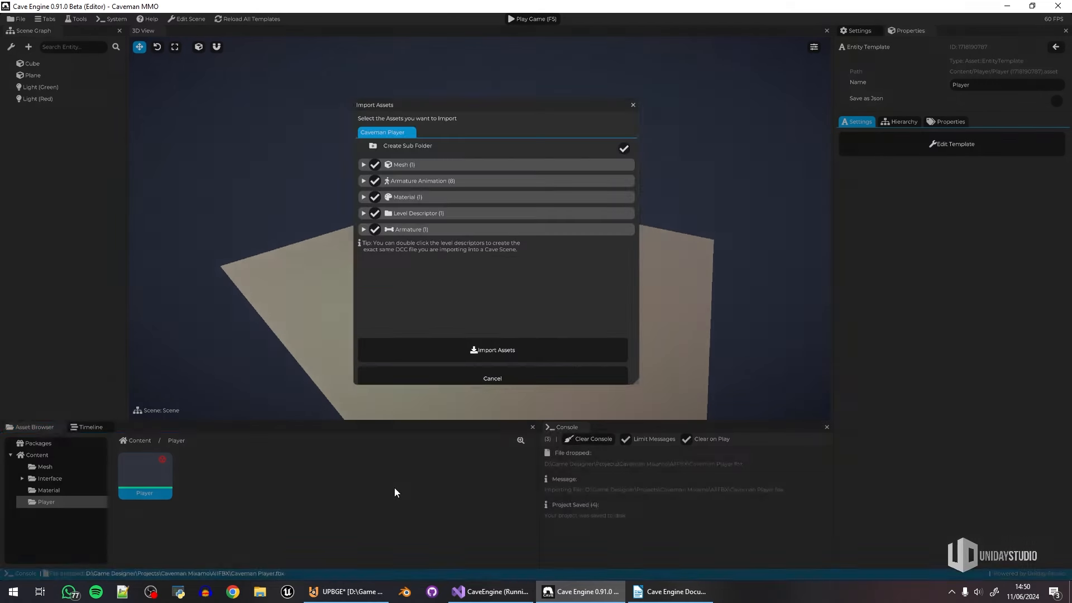
click(485, 379)
right_click(331, 475)
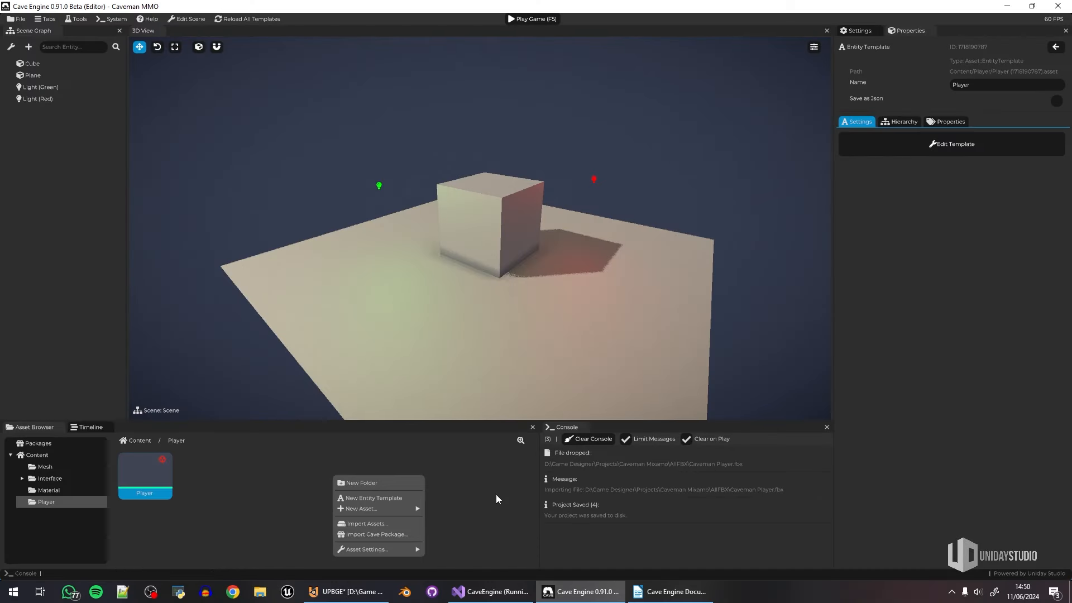
click(496, 495)
Step: Bring Caveman Player.fbx into the Player folder for import and strip the "Armature|" prefix from the p_walk1 animation's name
drag(558, 1, 370, 499)
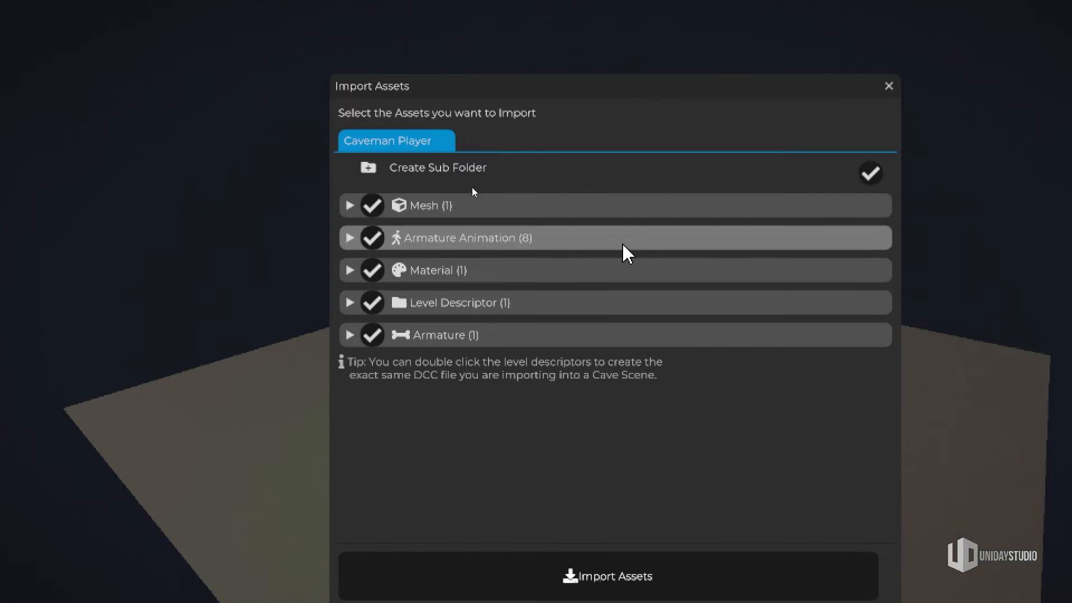
click(363, 165)
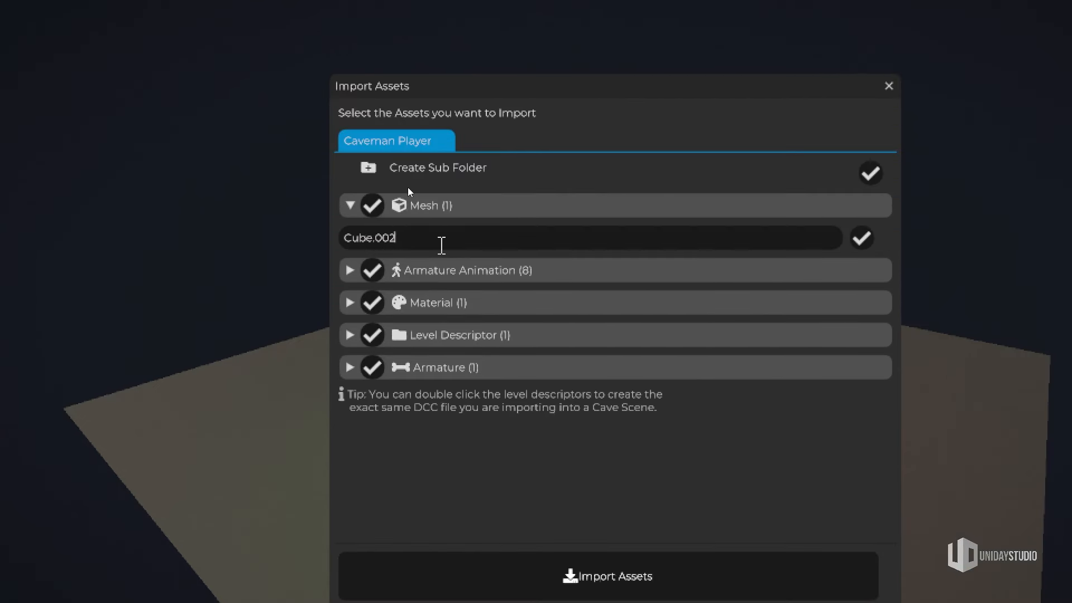
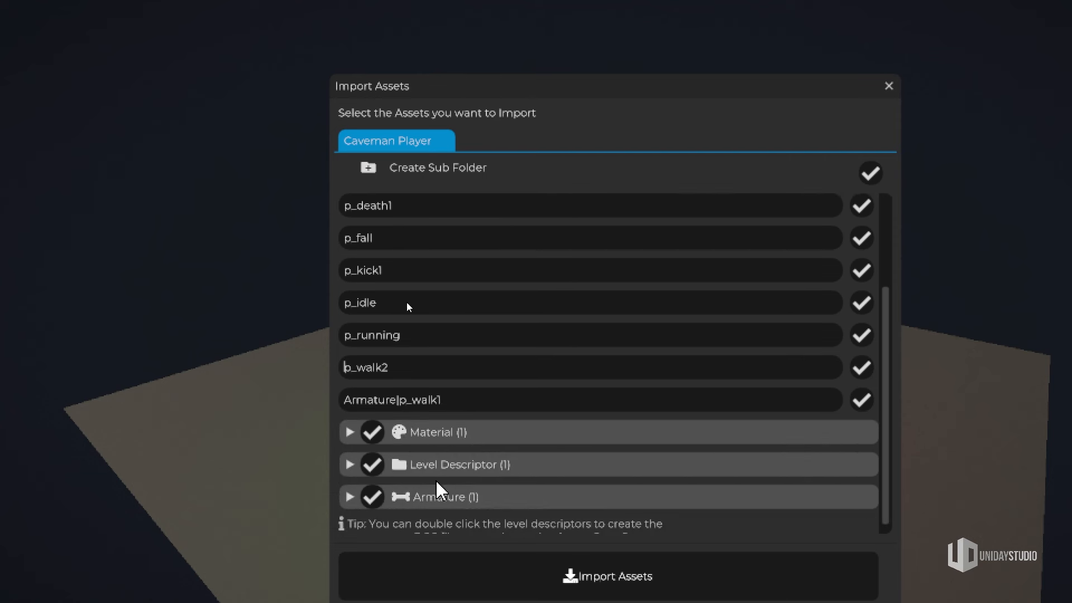
drag(398, 400, 286, 403)
key(BackSpace)
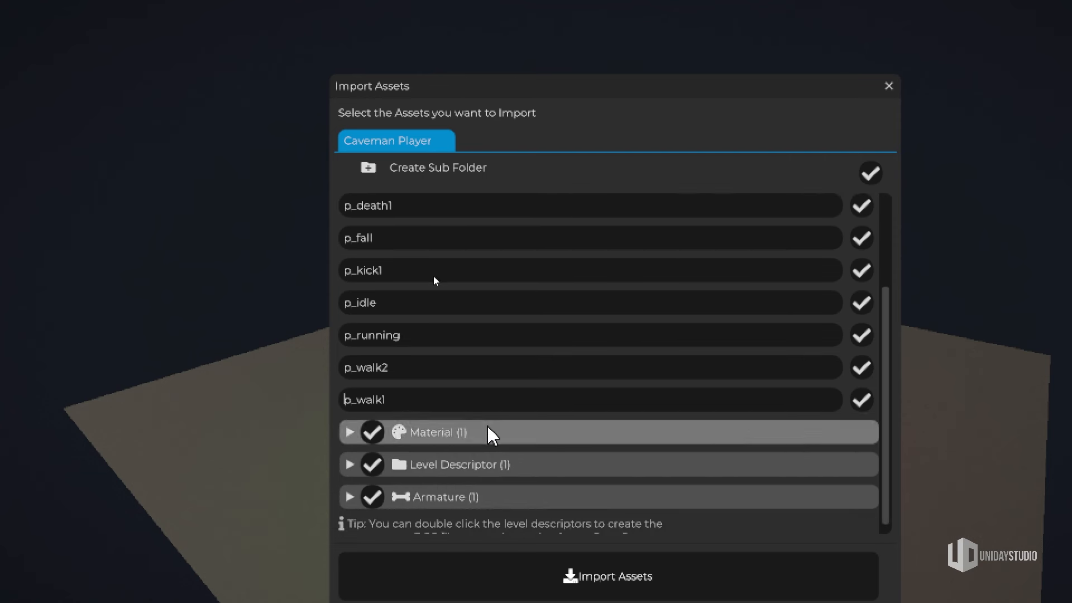
Step: Review the animation names in the import list and rename the material to "Player Mat"
scroll(488, 430, up, 2)
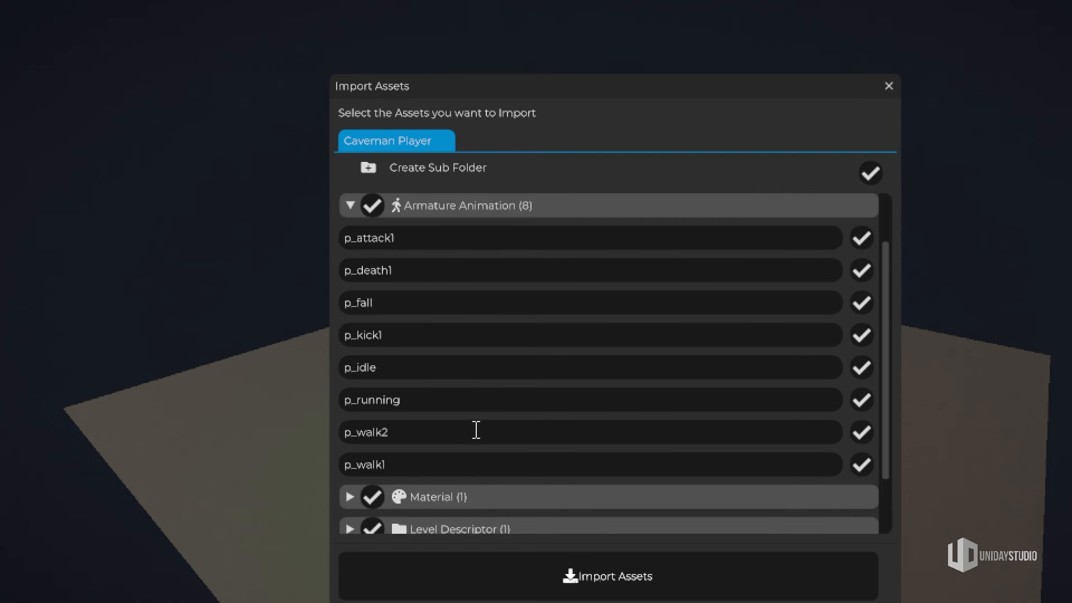
scroll(476, 431, down, 2)
click(350, 428)
scroll(510, 470, up, 4)
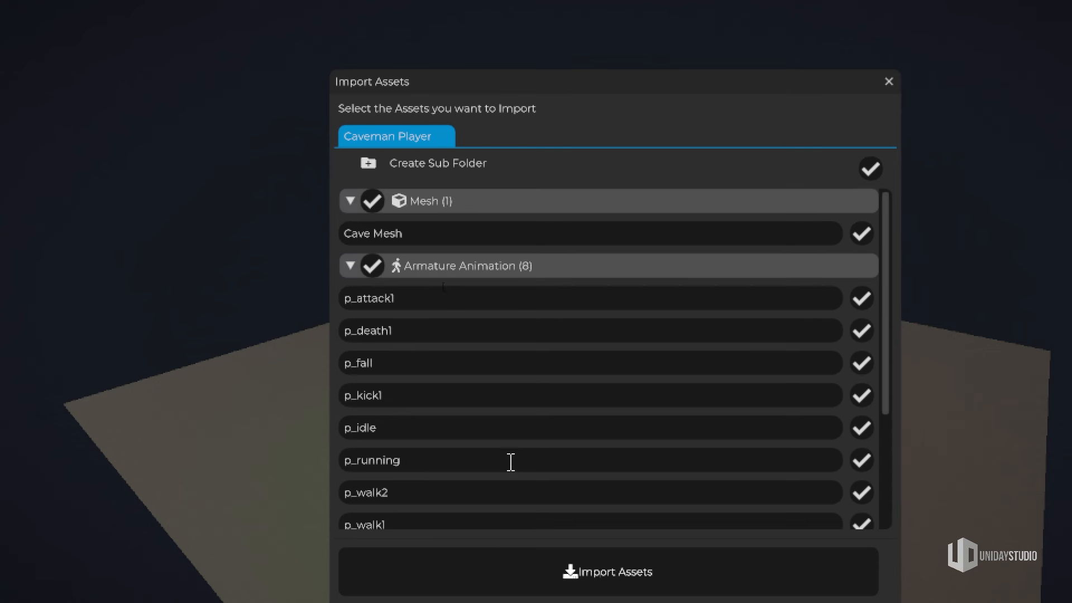
scroll(453, 312, down, 5)
click(381, 419)
key(ctrl+a)
text(d)
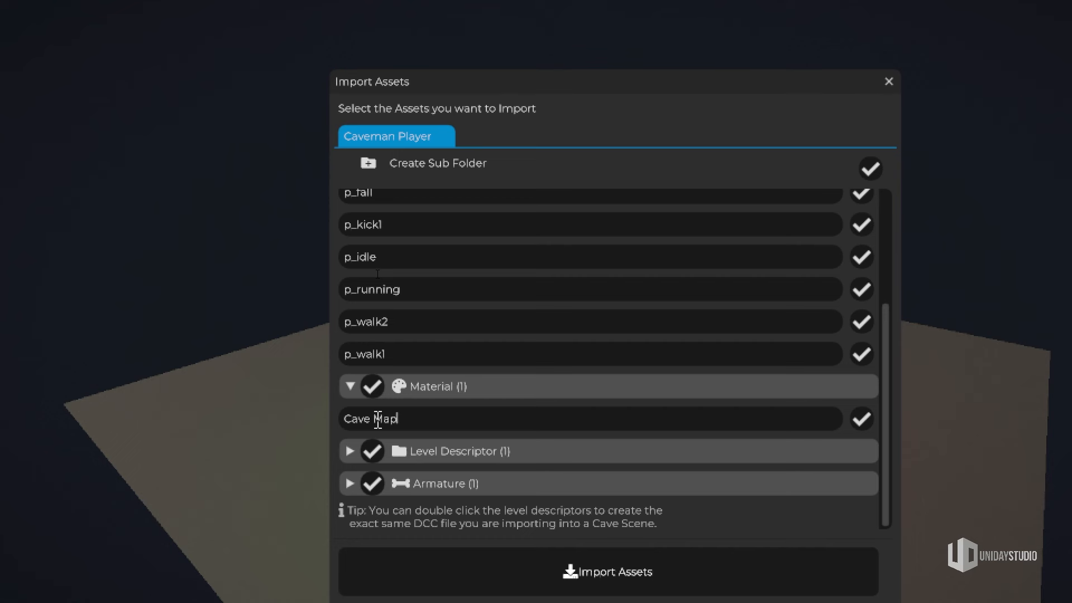
key(BackSpace)
key(BackSpace)
key(BackSpace)
key(BackSpace)
key(BackSpace)
key(BackSpace)
key(BackSpace)
key(BackSpace)
text(Player Ma)
Step: Replace "Cave" with "Player" in the name of the mesh being imported
scroll(378, 419, up, 5)
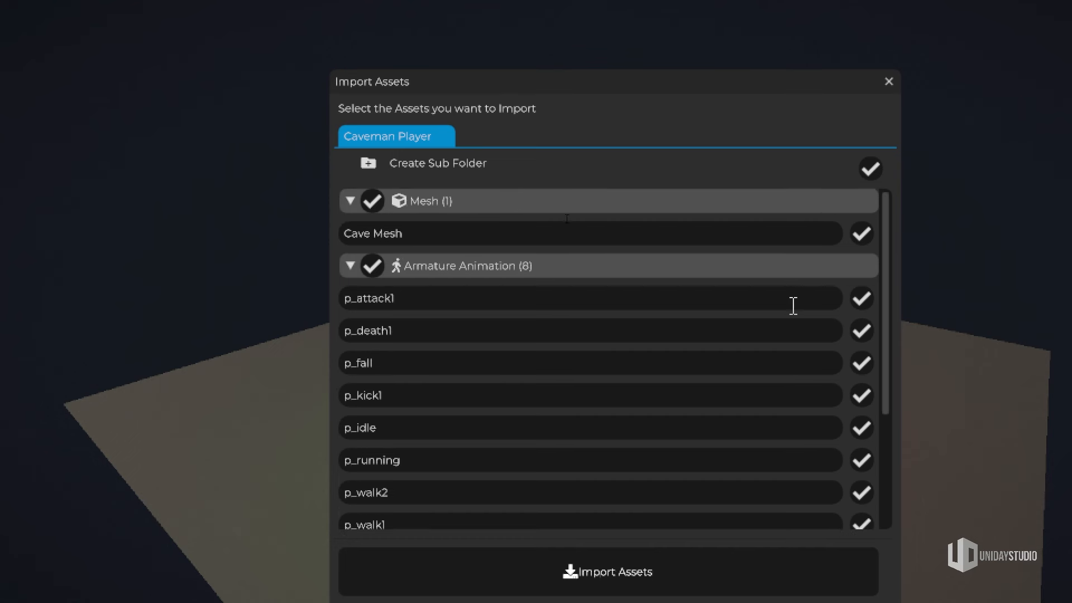
drag(371, 234, 192, 236)
text(Player)
Step: Exclude the level descriptor from the import and expand its group to show the Caveman Player entry
scroll(664, 429, down, 3)
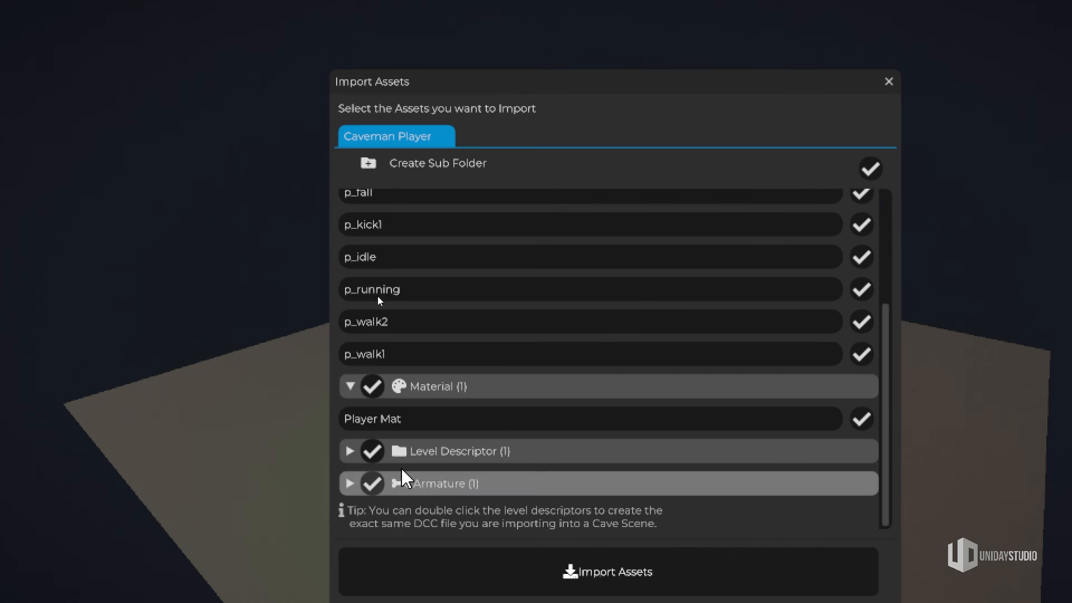
click(372, 451)
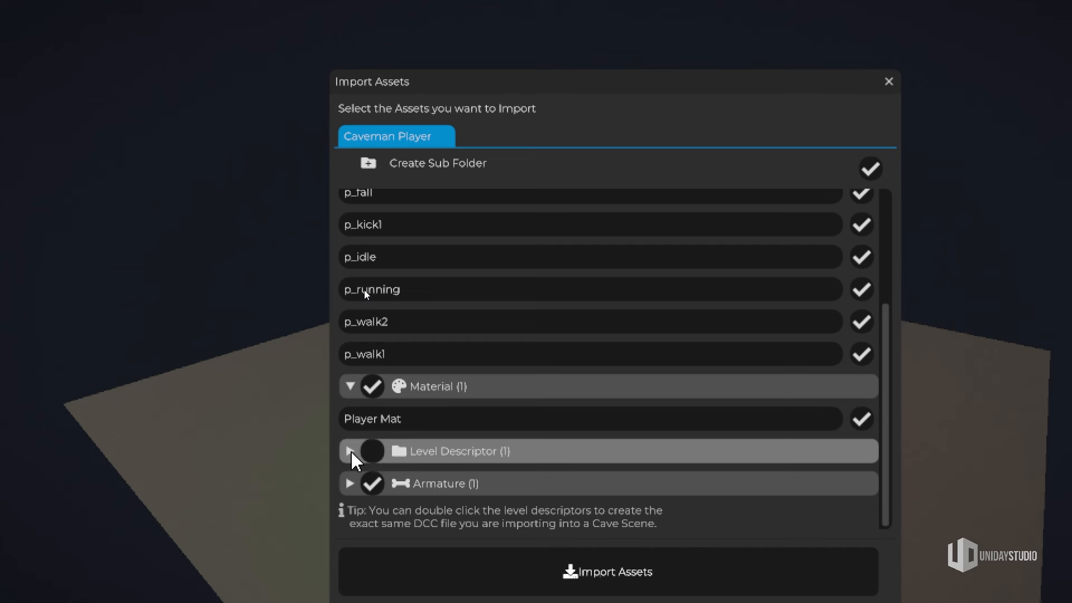
click(350, 451)
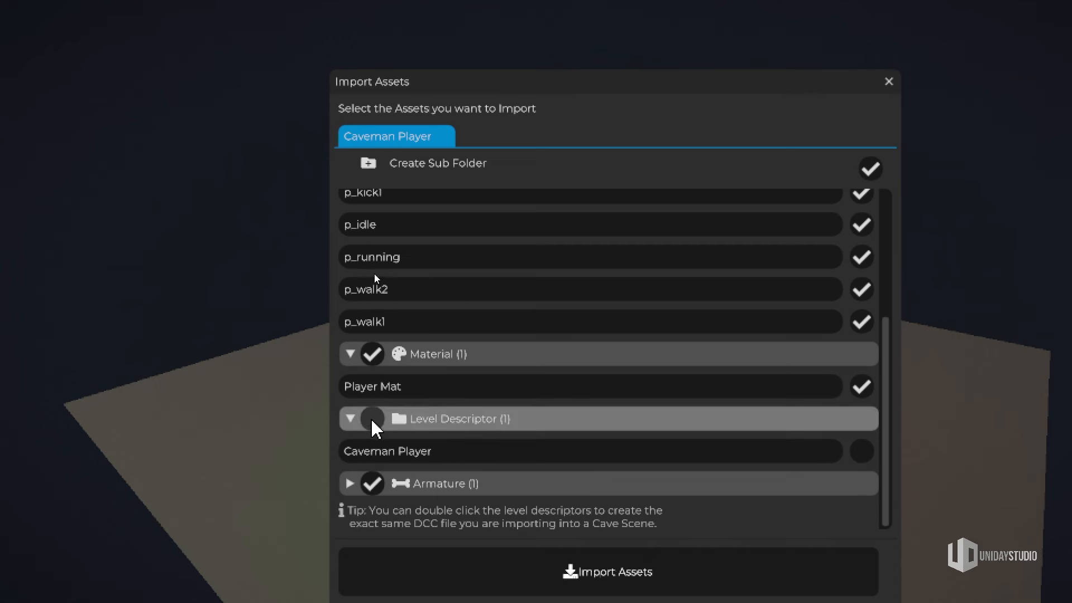
Step: Rename the armature being imported to "Player Armature" and import the selected assets
click(350, 483)
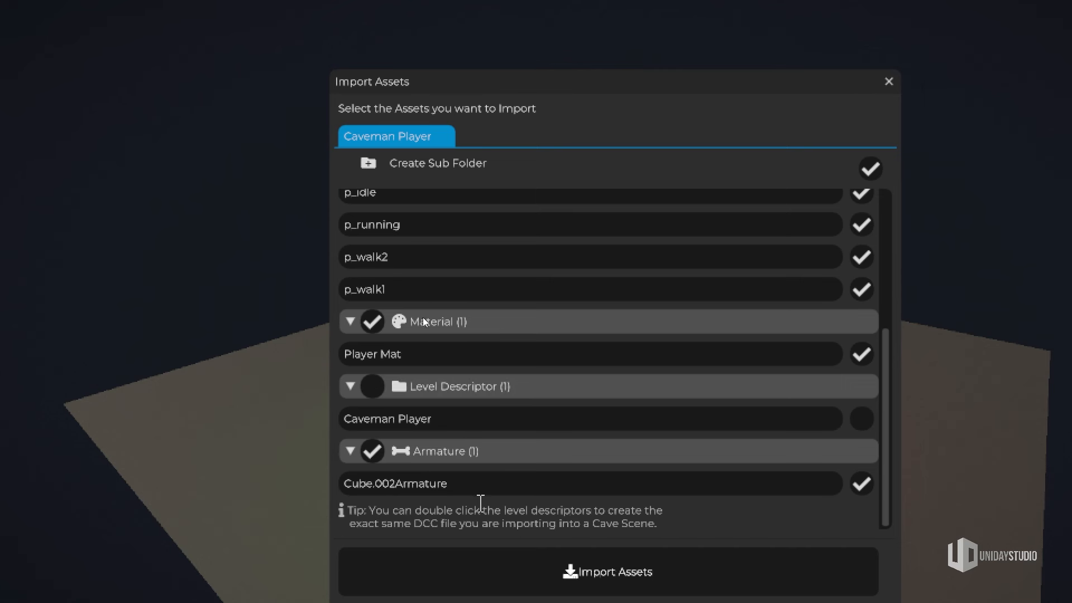
double_click(458, 484)
text(Player Armature)
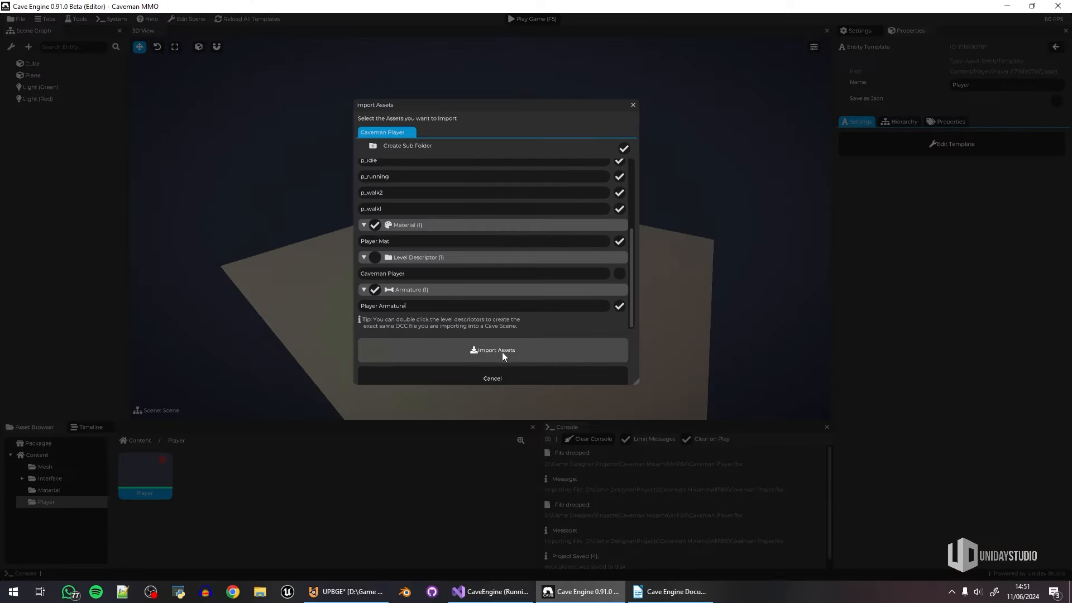
click(625, 575)
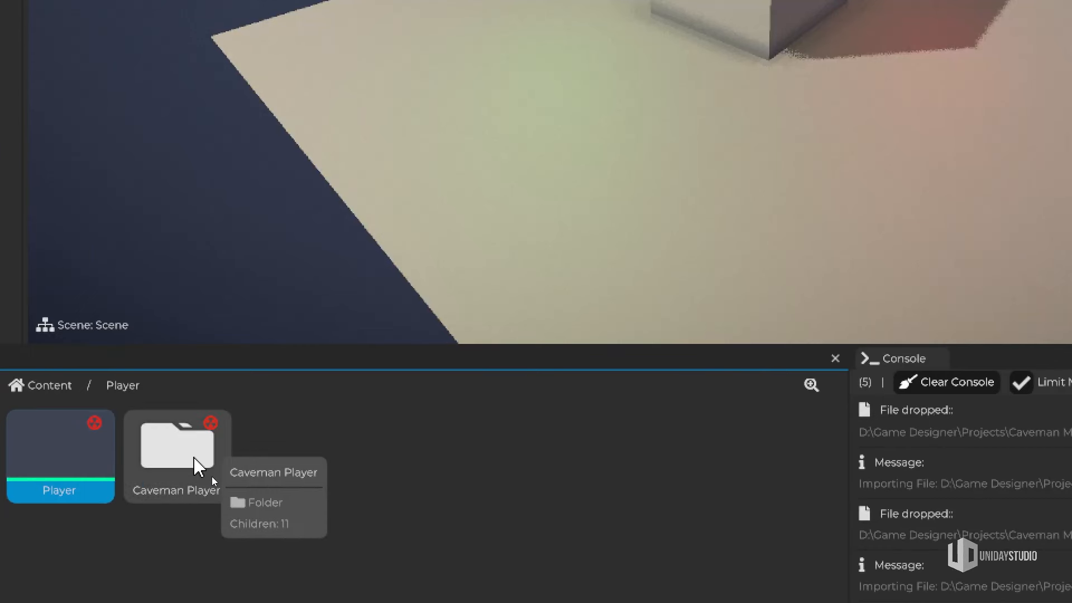
Step: Rename the imported Caveman Player folder to "Player Mesh"
right_click(194, 459)
key(ctrl+a)
text(Pla)
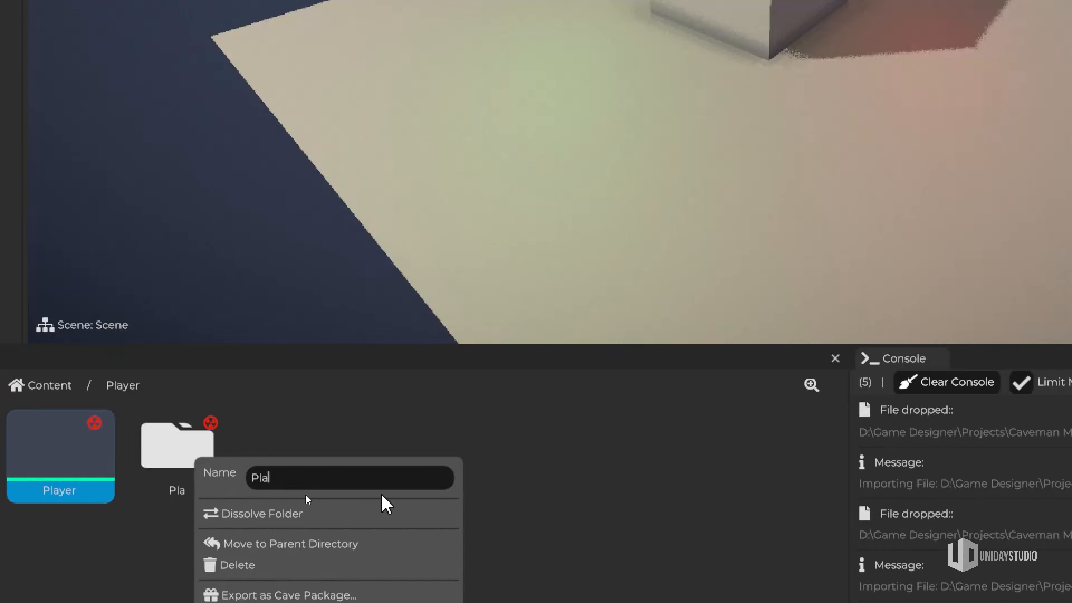
text(yer Mesh)
click(601, 474)
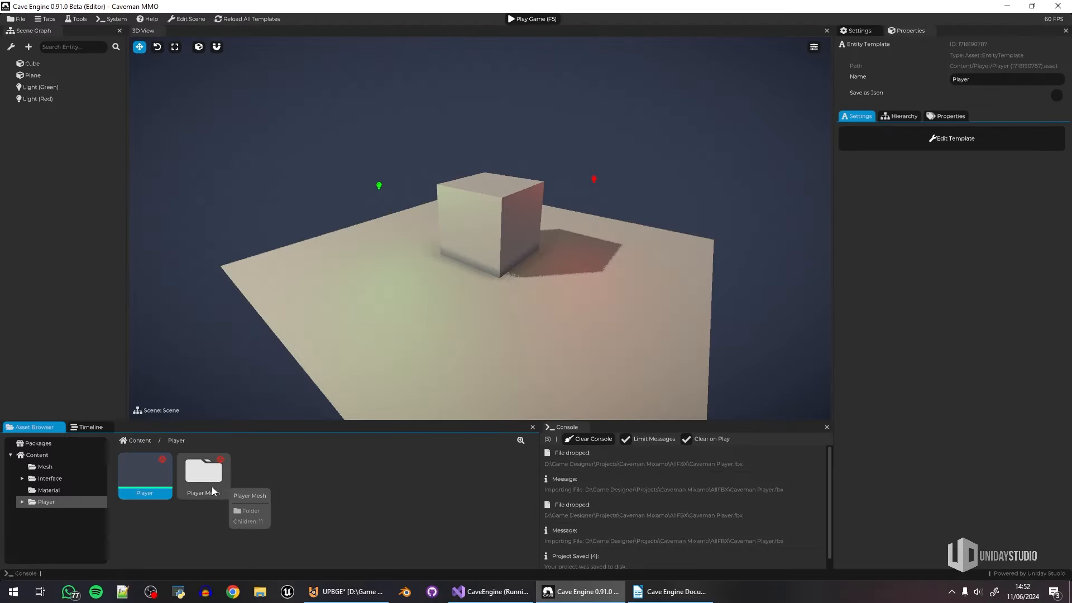
Step: Check the contents of the Player Mesh folder, clear the console, return to the Player folder and save the project
double_click(206, 452)
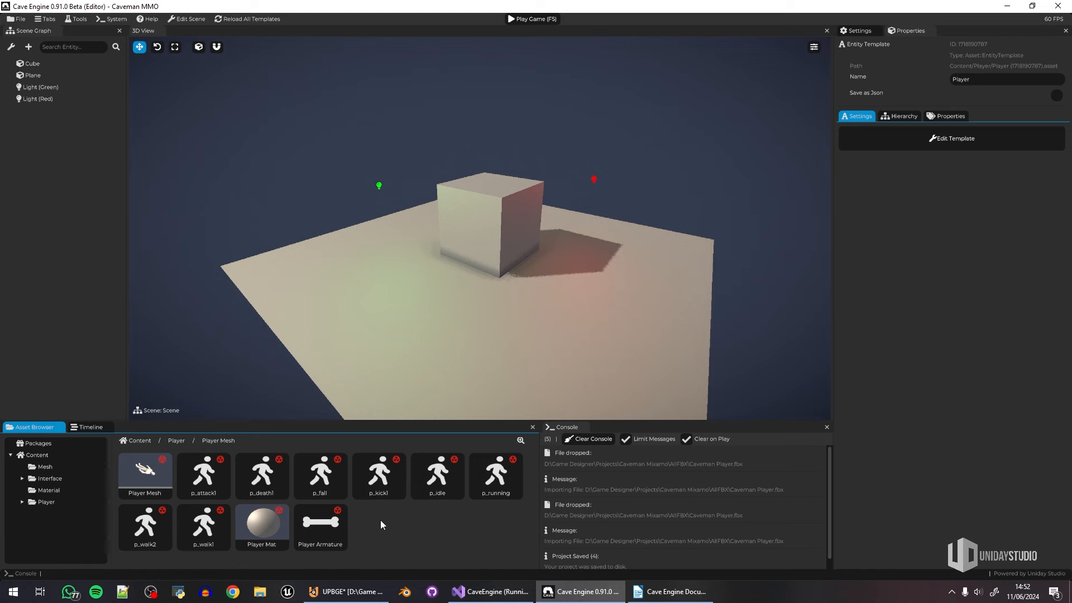
click(593, 439)
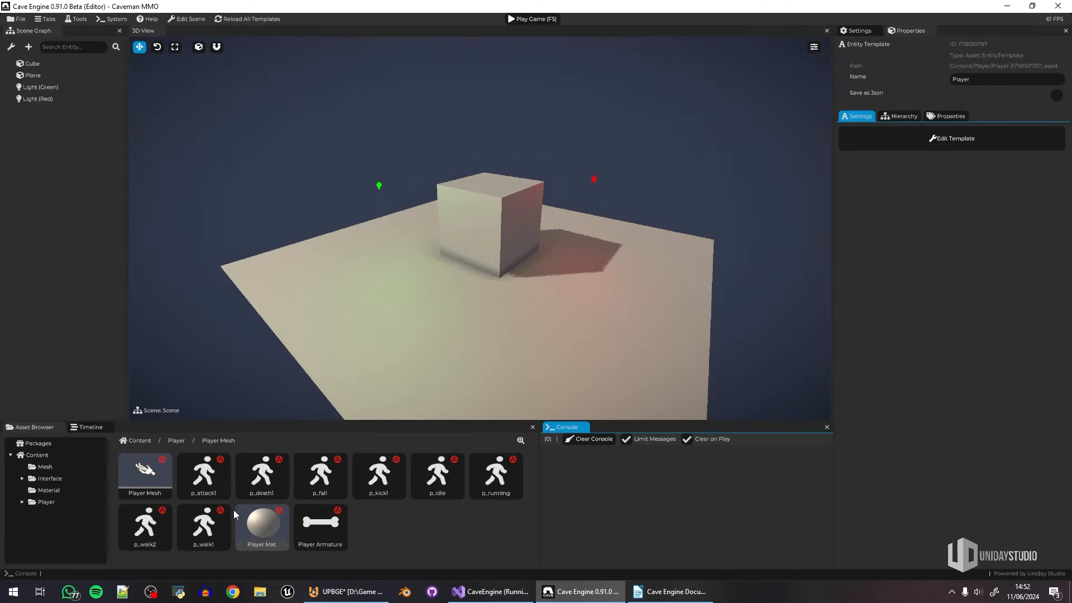
click(178, 441)
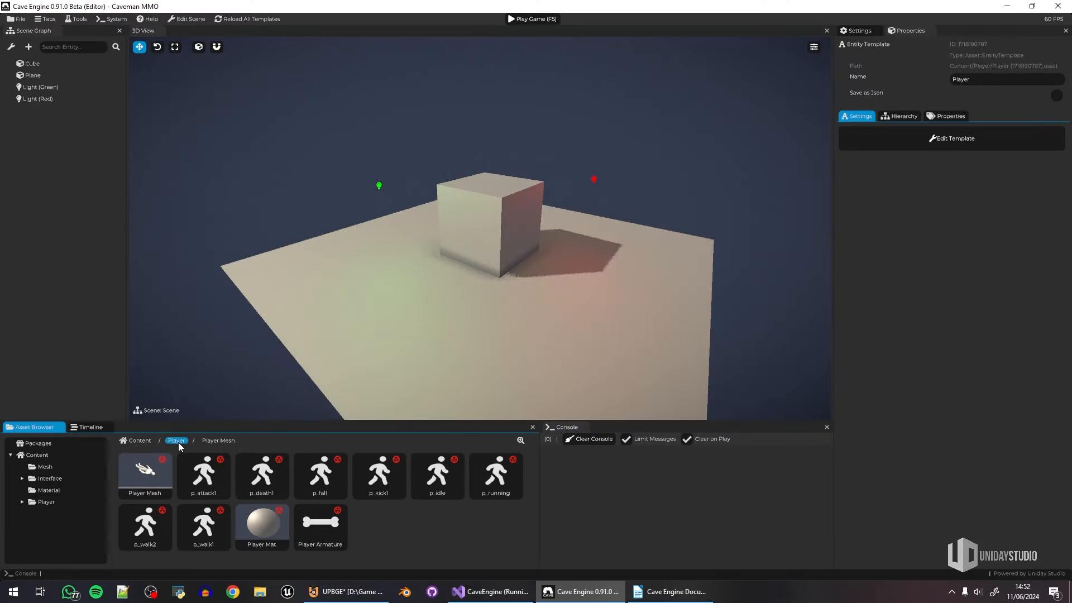
key(ctrl+s)
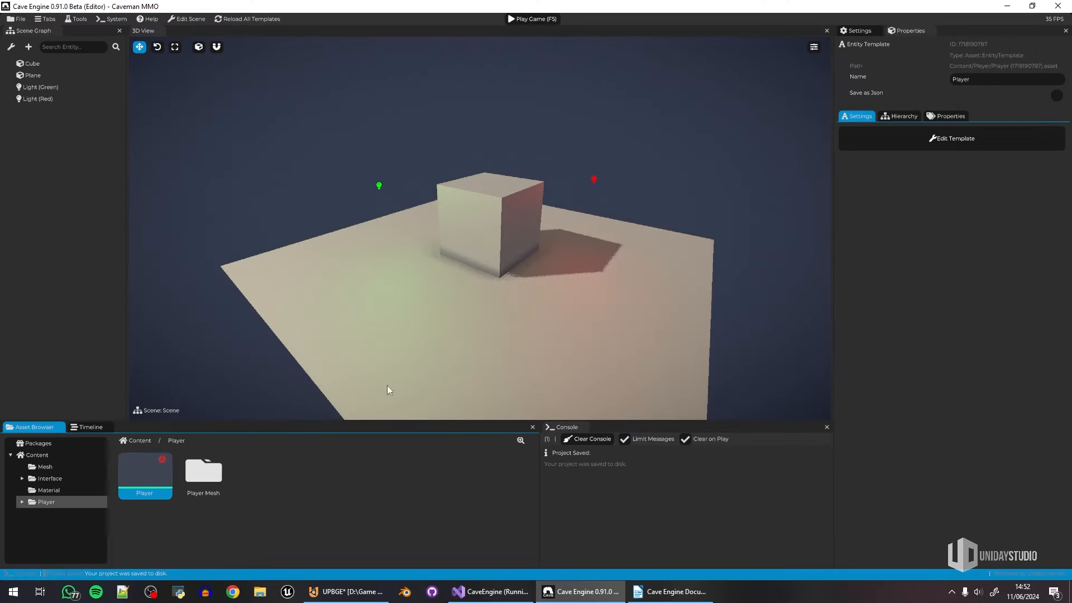
Step: Open the Player template for editing, name its root entity "Player" and give it a Transform component
double_click(149, 468)
mouse_move(465, 264)
right_down()
mouse_move(478, 199)
mouse_move(484, 263)
right_up()
click(35, 65)
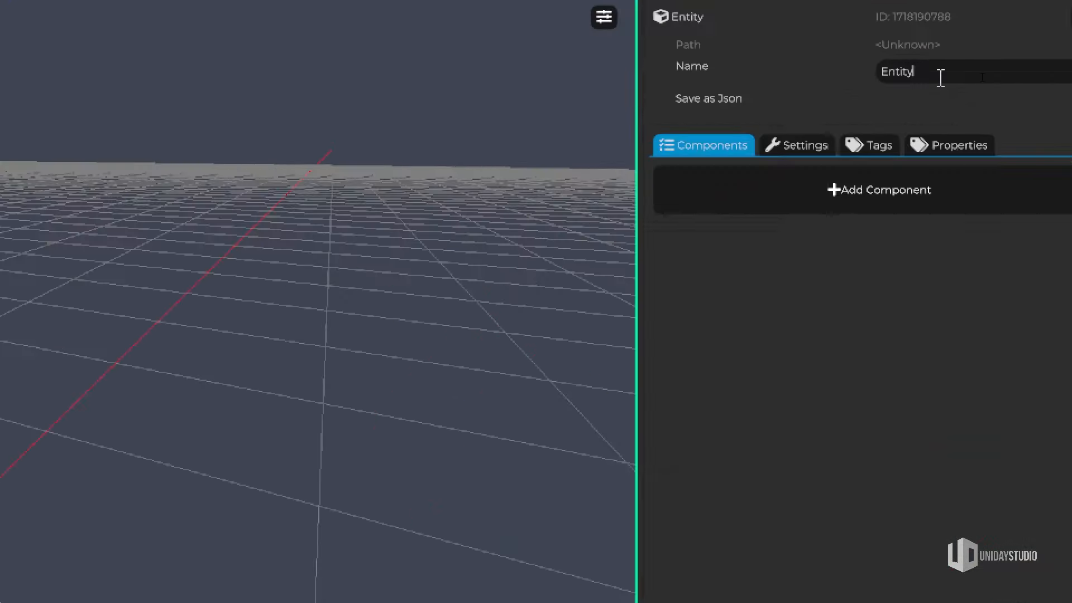
double_click(982, 78)
text(Player)
click(847, 196)
click(908, 250)
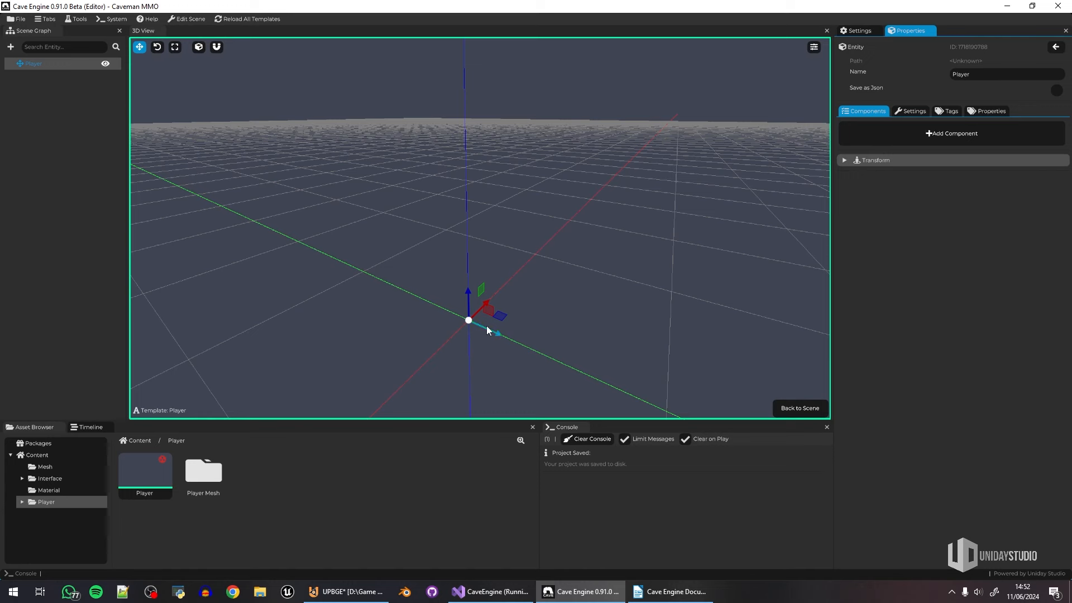
Step: Add an empty child entity under Player and name it "Mesh"
right_click(34, 66)
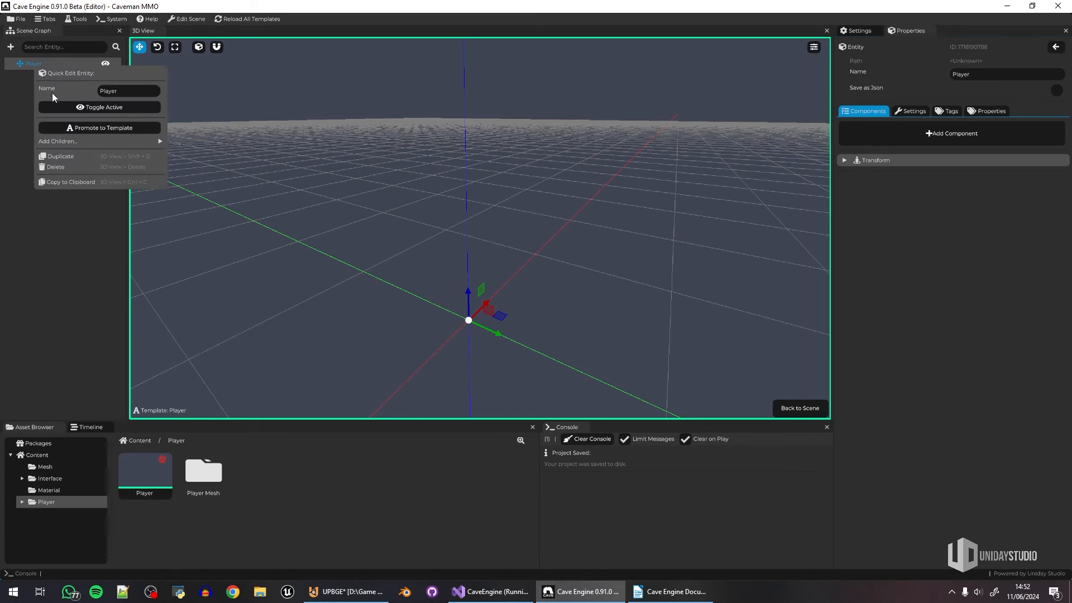
mouse_move(67, 140)
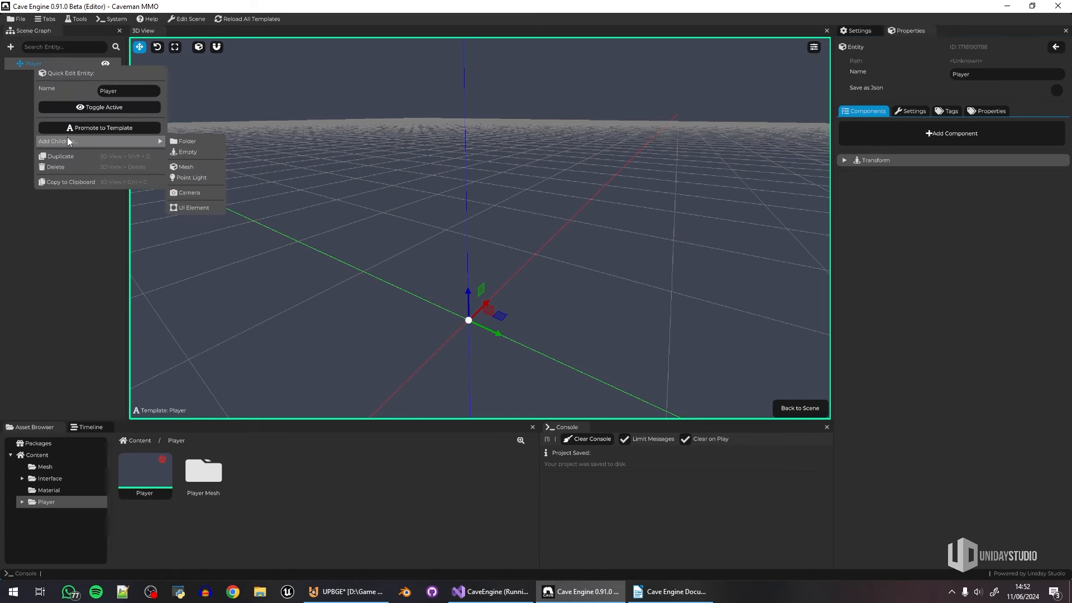
click(202, 153)
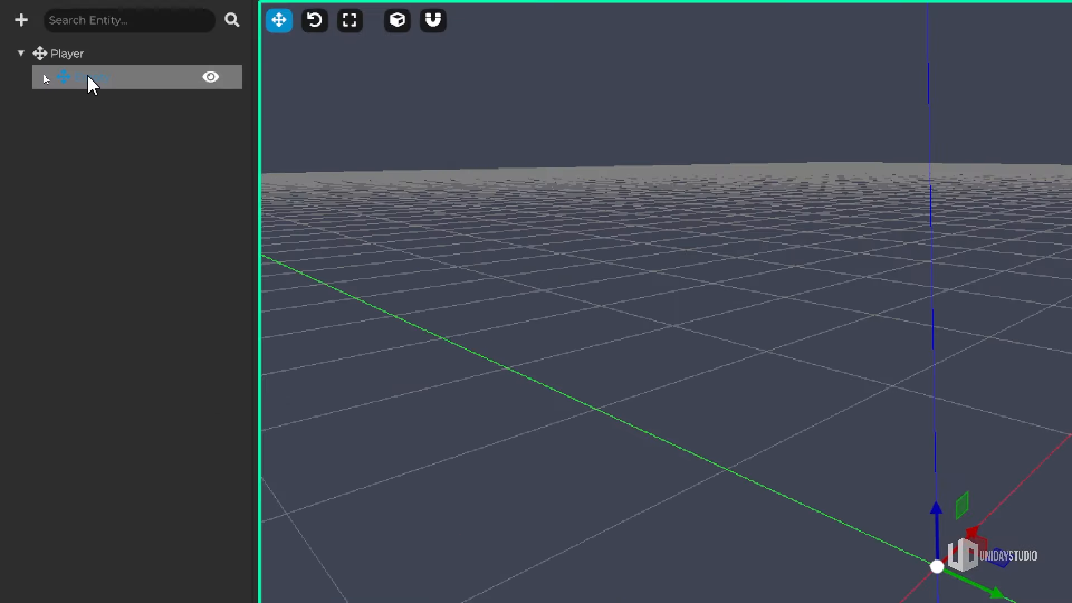
right_click(44, 76)
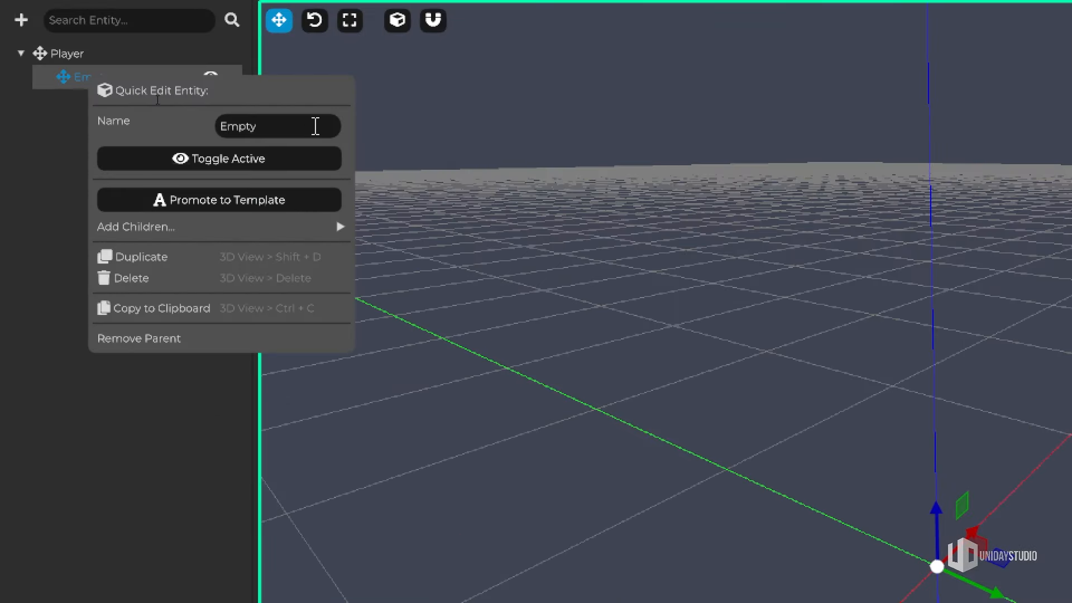
double_click(143, 105)
text(Health)
click(3, 159)
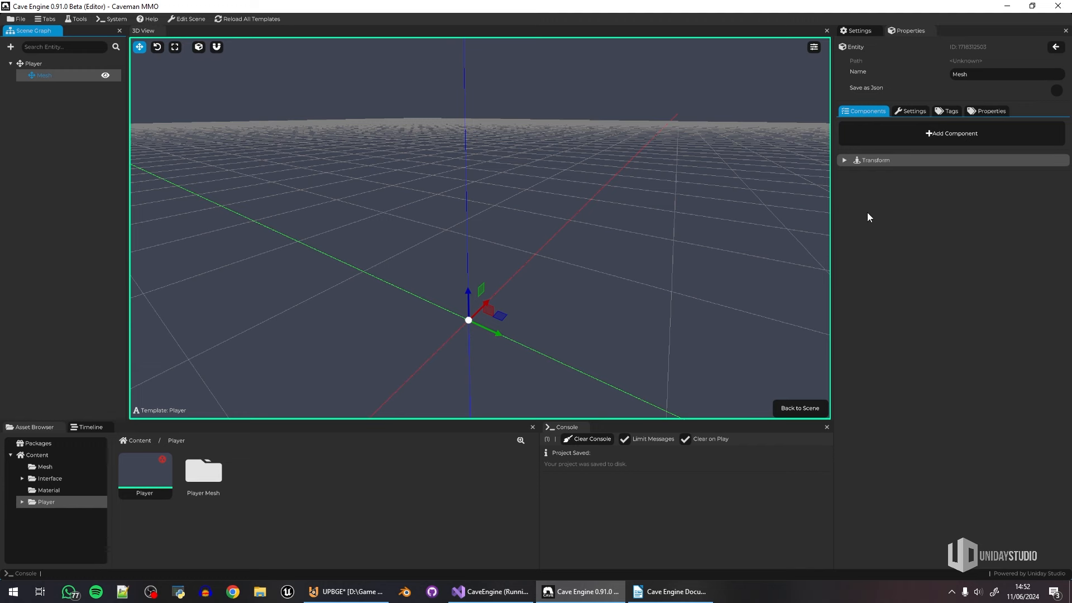
Step: Place the Player Mesh asset from the Player Mesh folder into the Player template
right_click(903, 197)
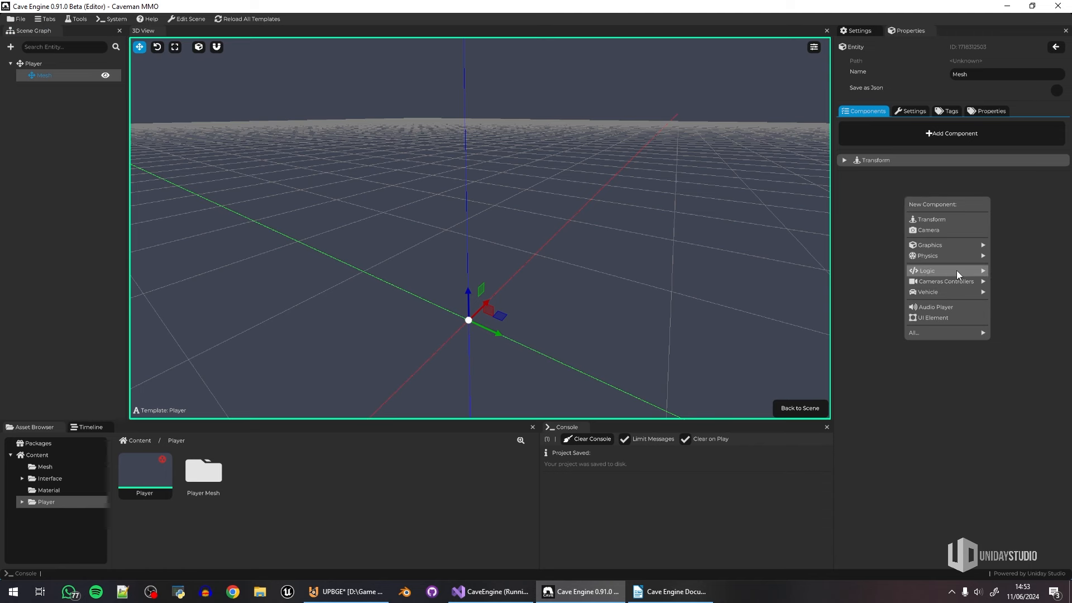
click(204, 474)
double_click(203, 473)
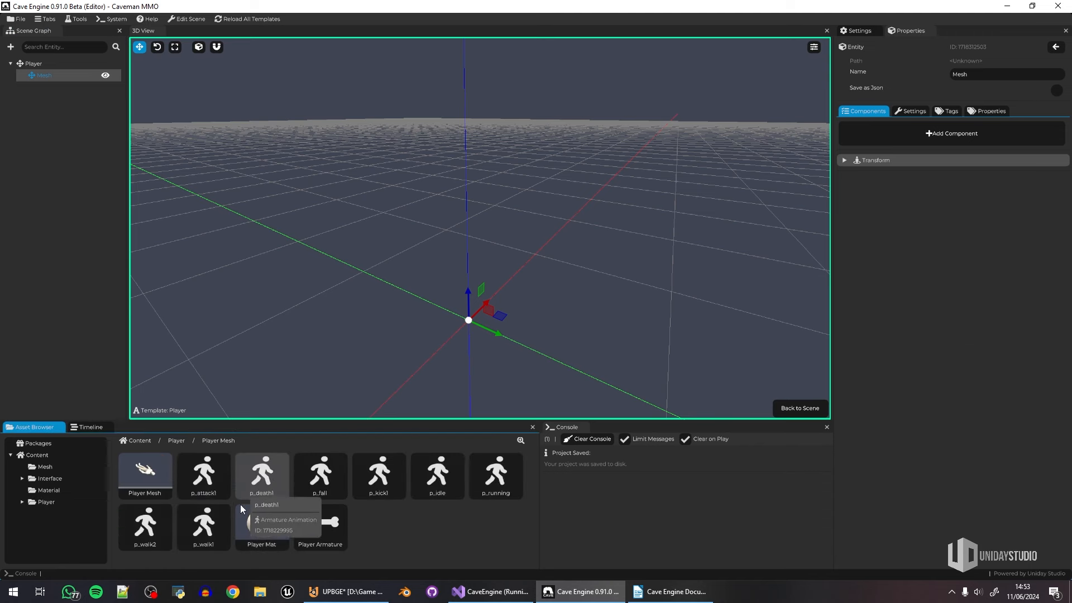
drag(160, 472, 426, 410)
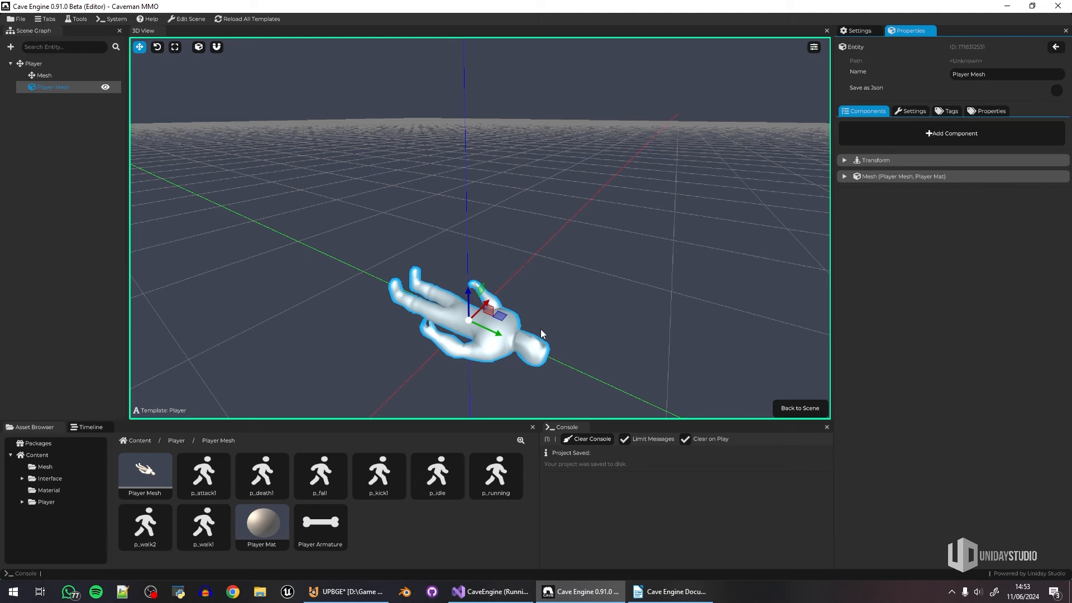
Step: Delete the empty Mesh entity and select the Player Mesh entity
click(42, 76)
key(Delete)
click(75, 78)
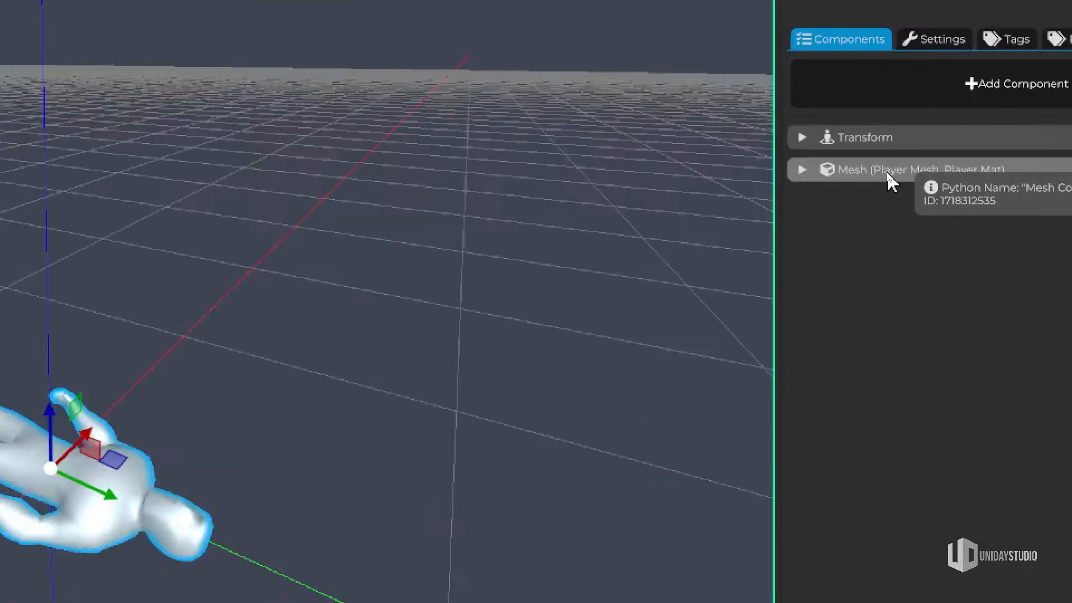
Step: Add an Animation component to the Player Mesh entity
click(886, 171)
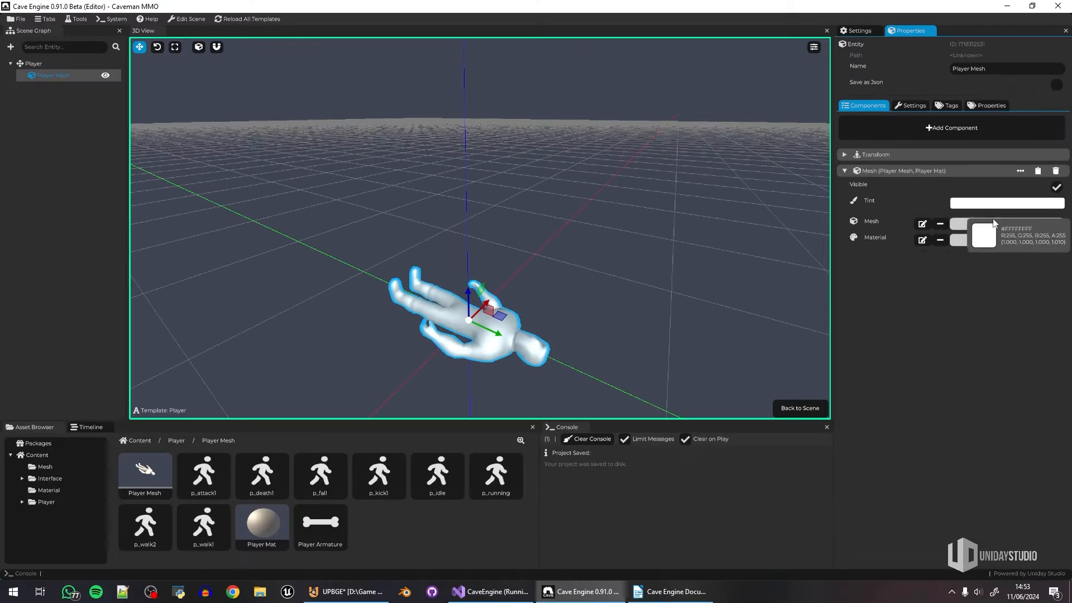
right_click(842, 388)
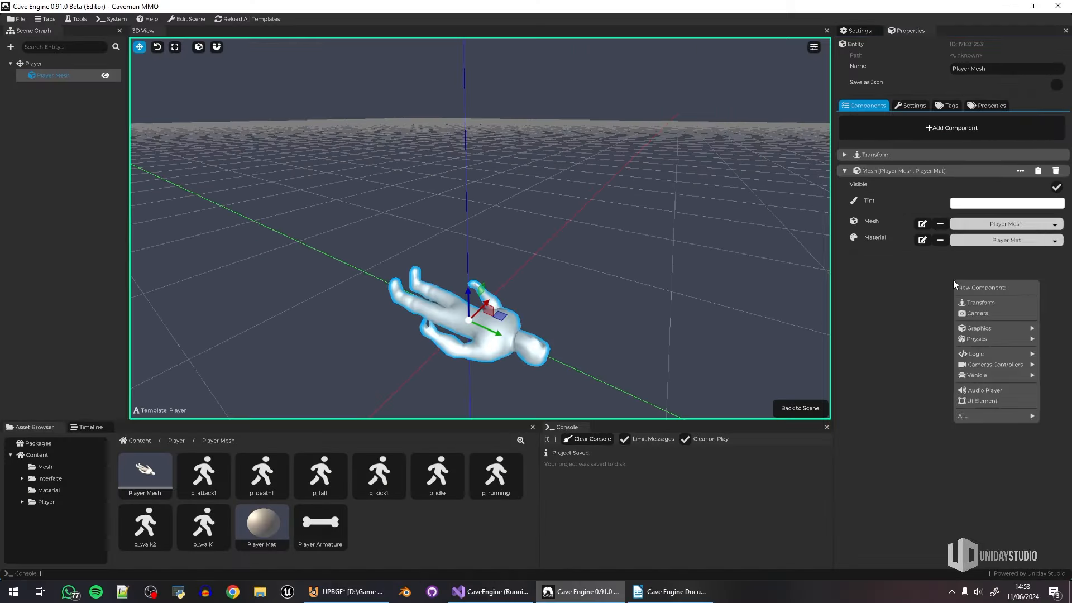
mouse_move(911, 517)
mouse_move(982, 324)
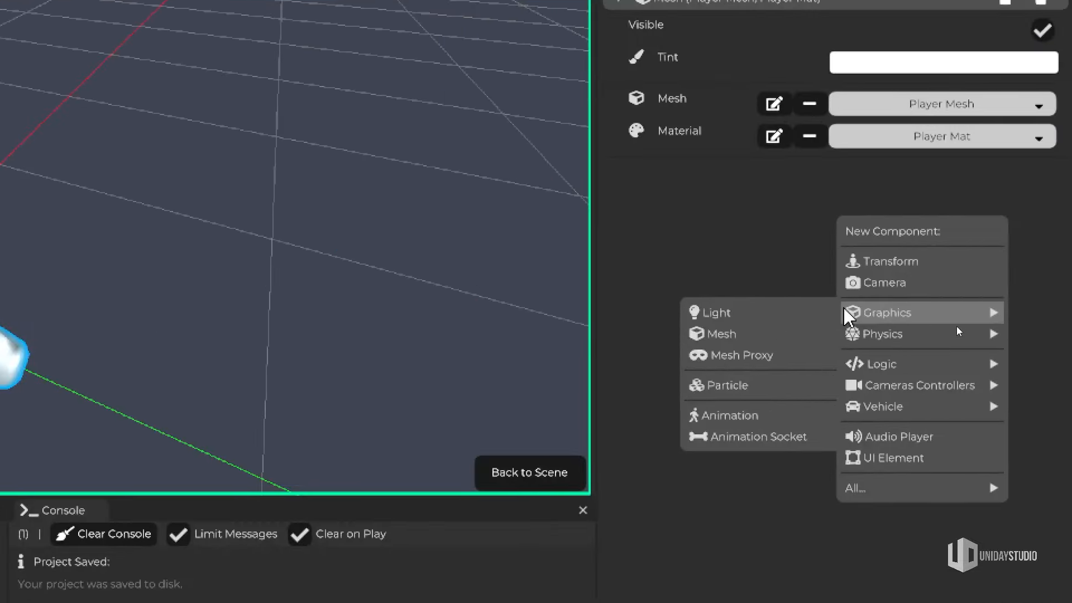
click(864, 393)
click(807, 167)
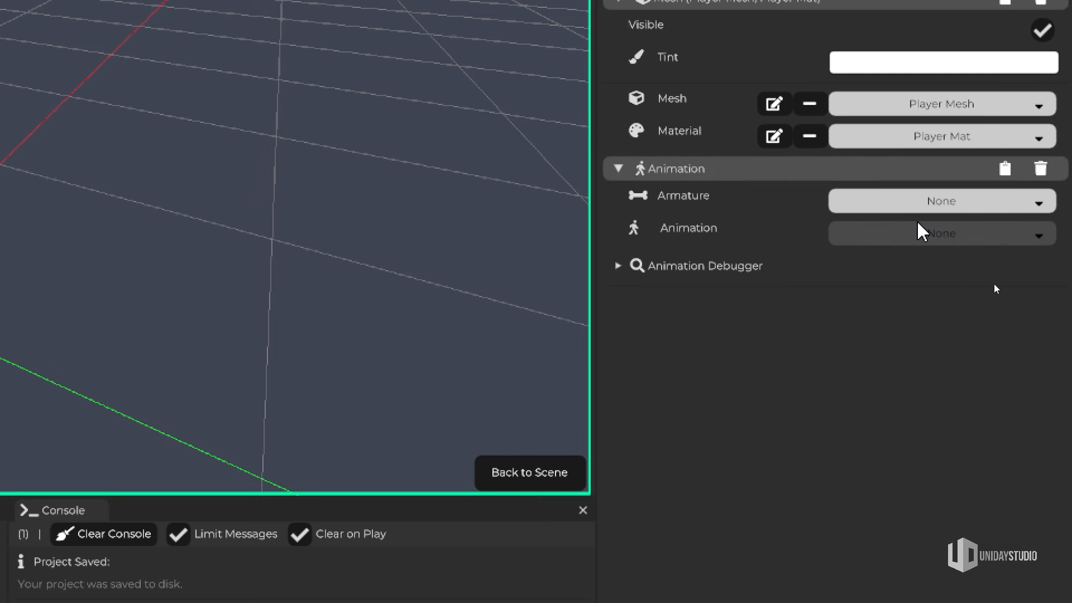
Step: Set the Animation component's armature to Player Armature and its animation to p_idle
click(880, 198)
click(876, 232)
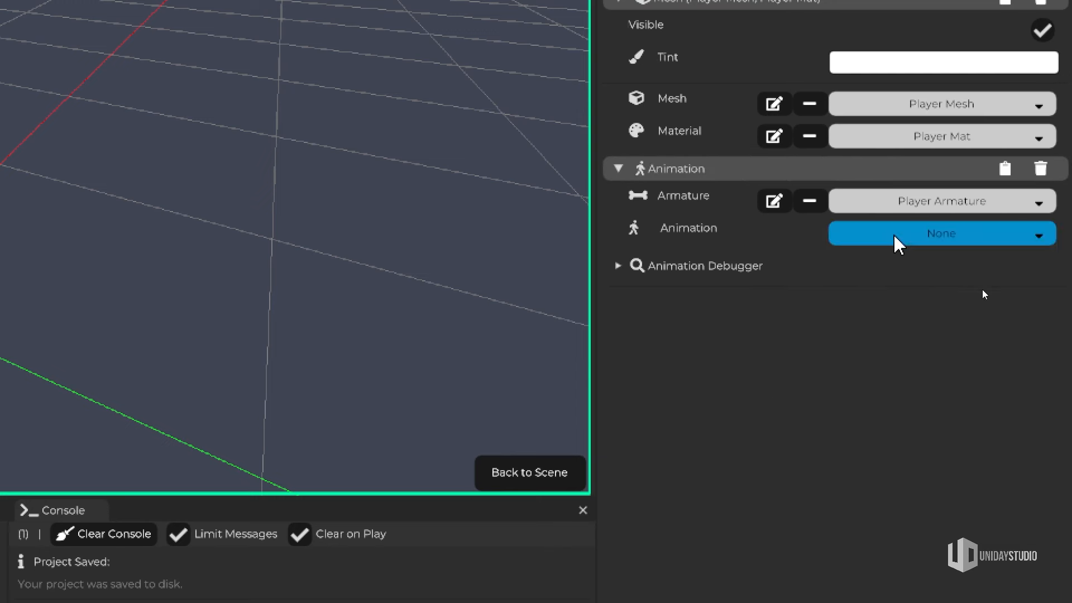
click(893, 238)
click(904, 469)
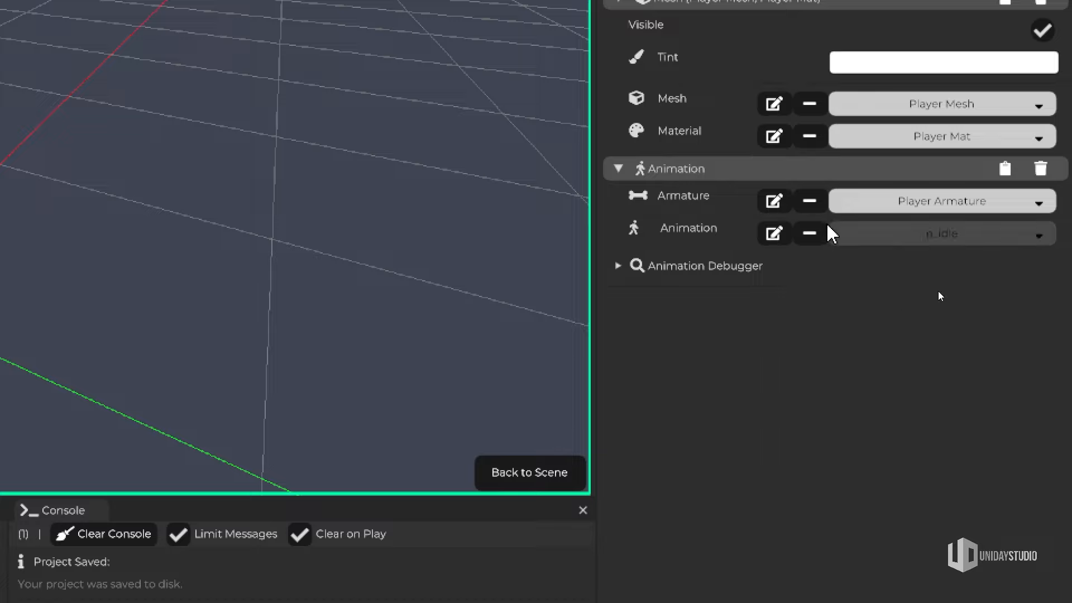
Step: Inspect the player character in the 3D view from different distances and angles
key(w)
right_drag(560, 276, 542, 202)
click(586, 214)
key(s)
key(w)
key(q)
key(s)
Step: Switch to UPBGE and change the Logic Editor area to the UV/Image Editor
click(346, 591)
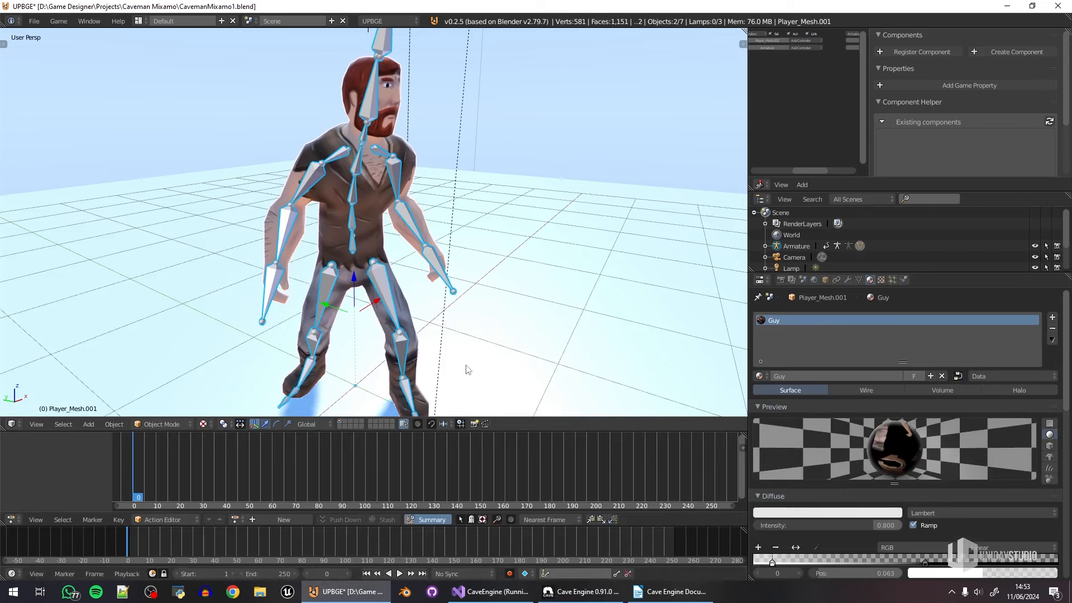
click(761, 184)
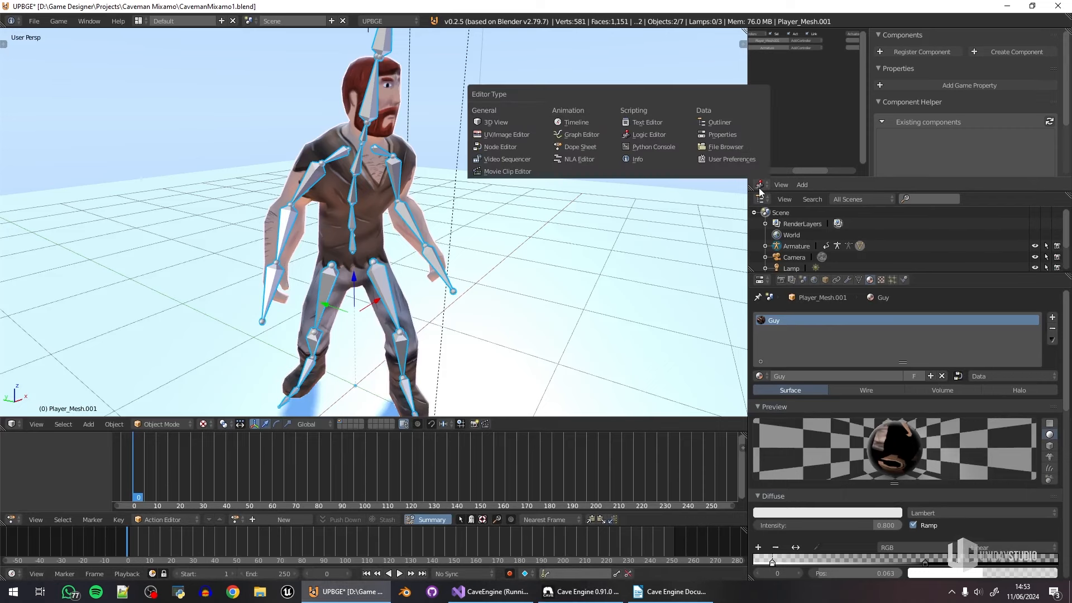
click(535, 138)
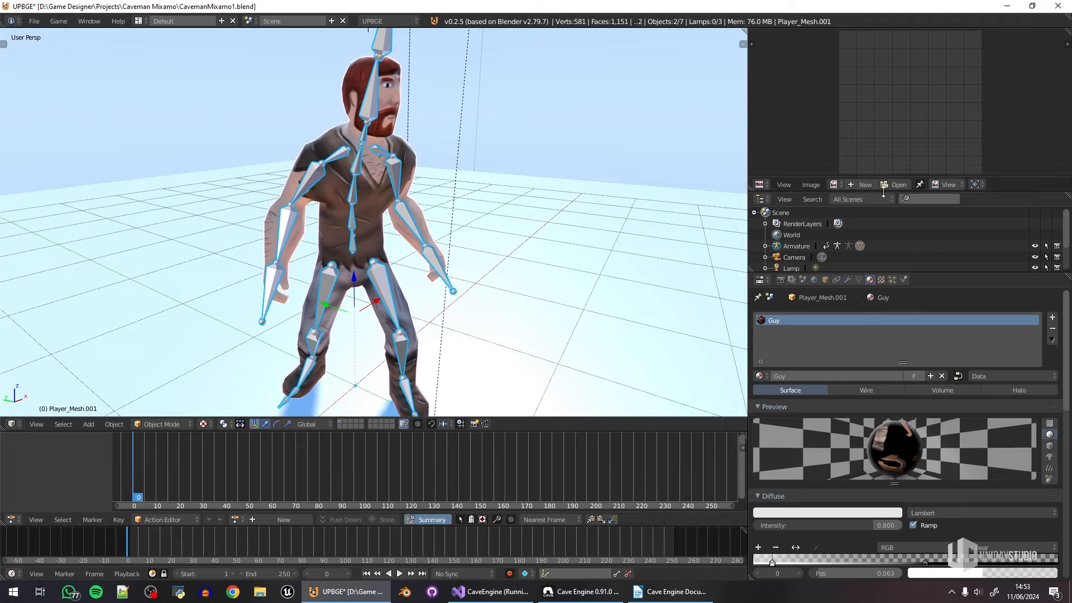
Step: Check which image the Guy material's texture uses and display Caveman3.001 in the UV/Image Editor
click(833, 185)
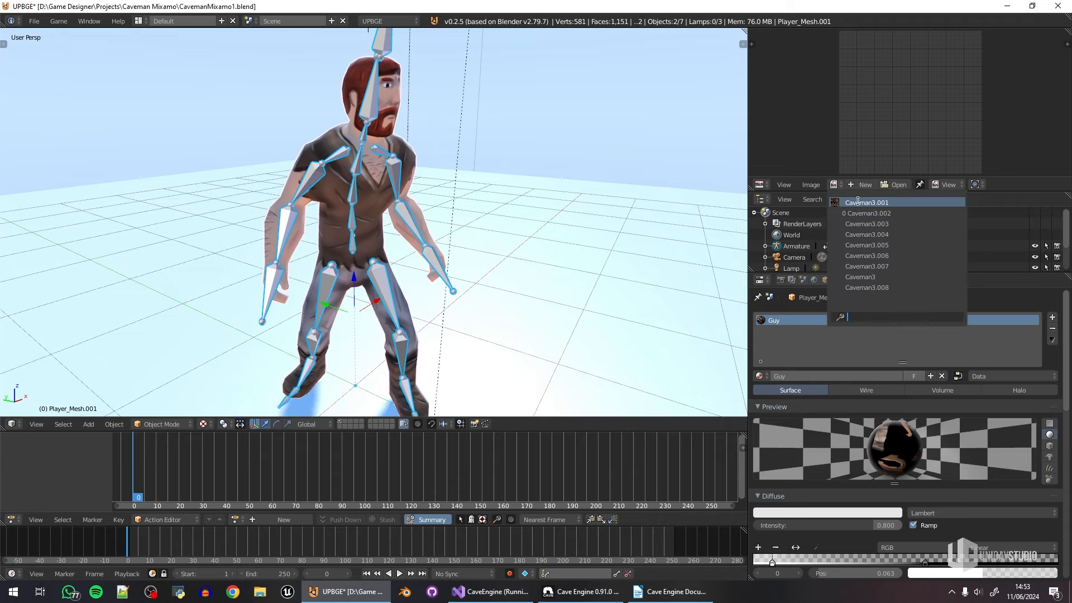
key(Escape)
click(881, 279)
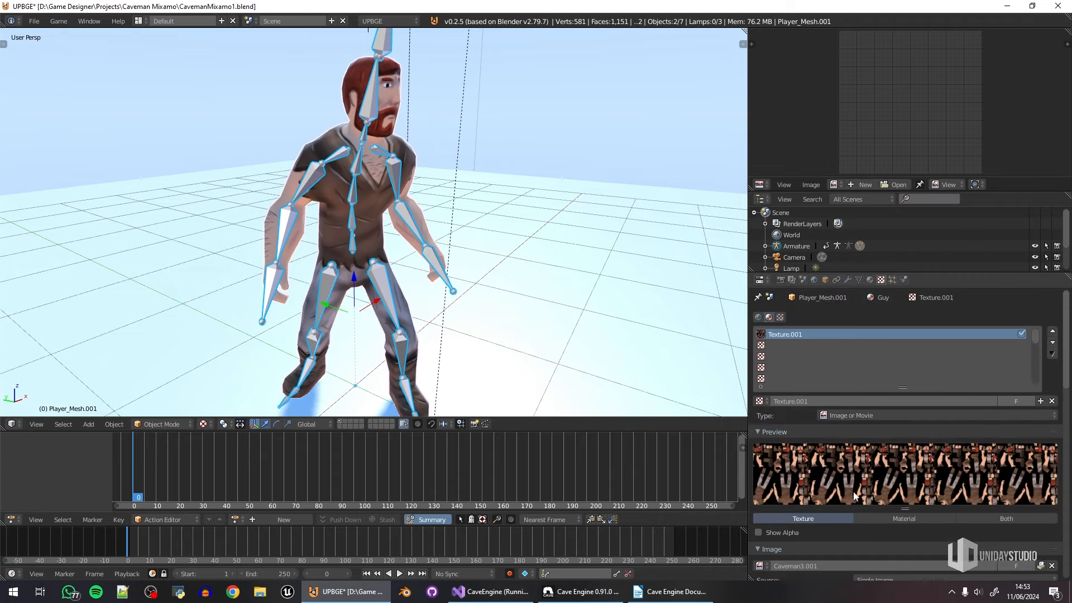
scroll(874, 424, down, 3)
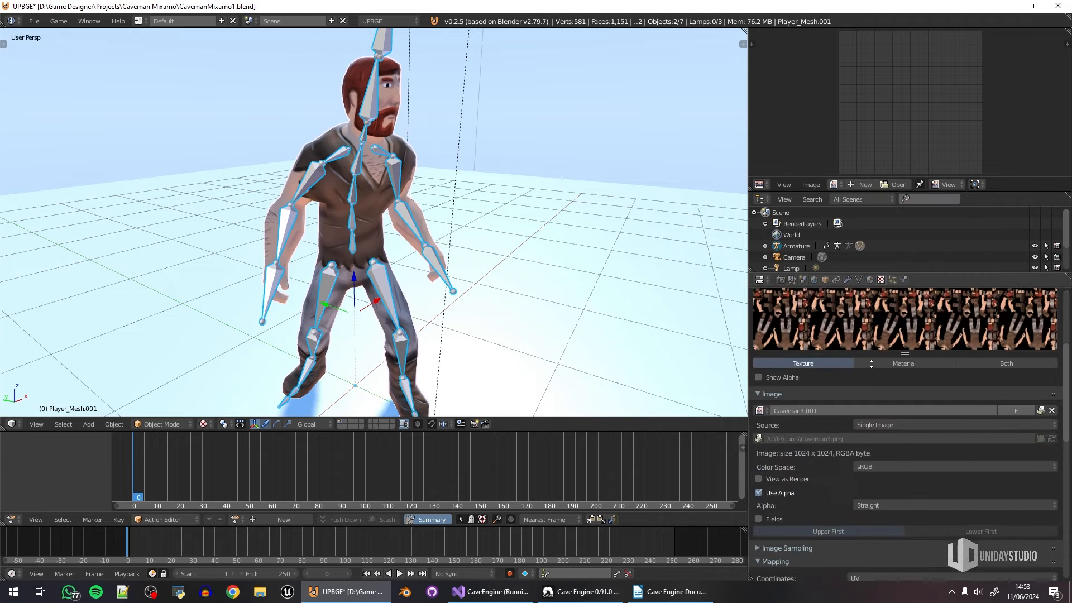
click(835, 185)
click(865, 202)
scroll(906, 102, down, 3)
scroll(906, 102, up, 2)
Step: Save the Caveman3.001 texture as Caveman3.001.png in the AllFBX folder of the Caveman Mixamo project
click(811, 184)
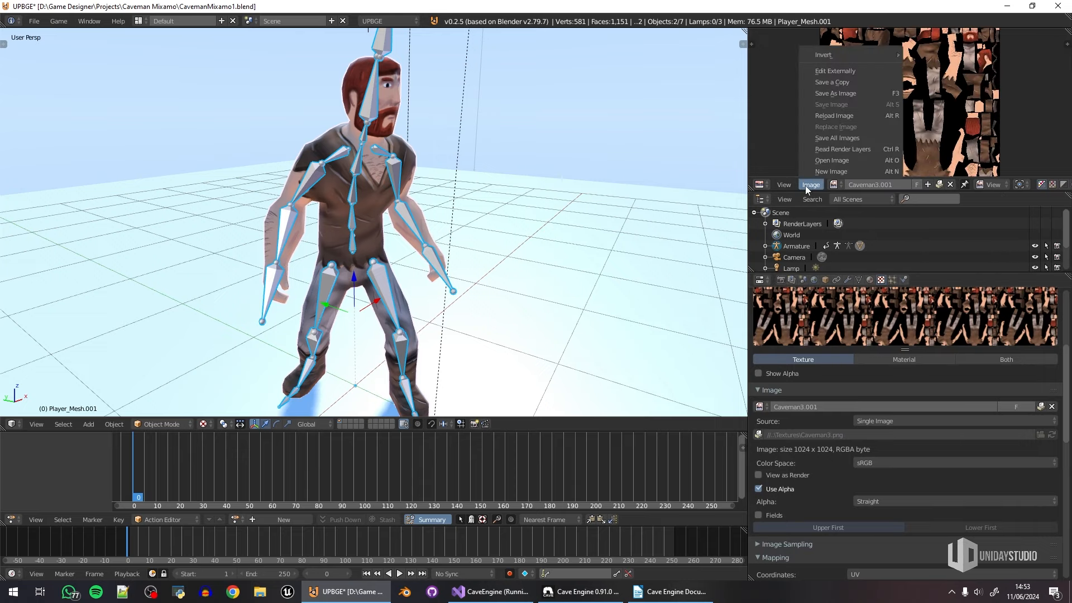
click(857, 92)
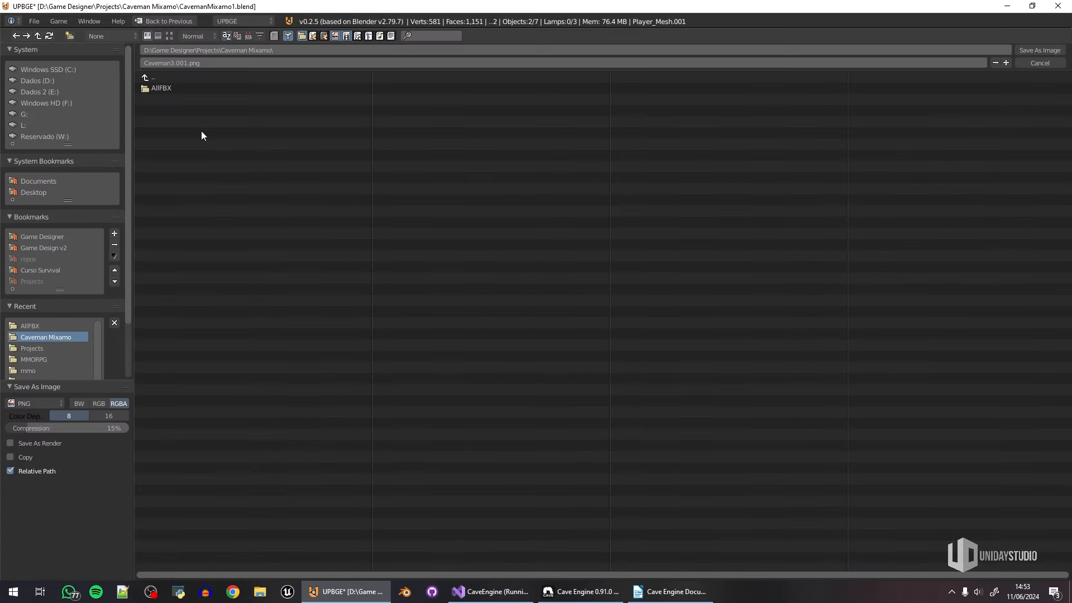
click(167, 88)
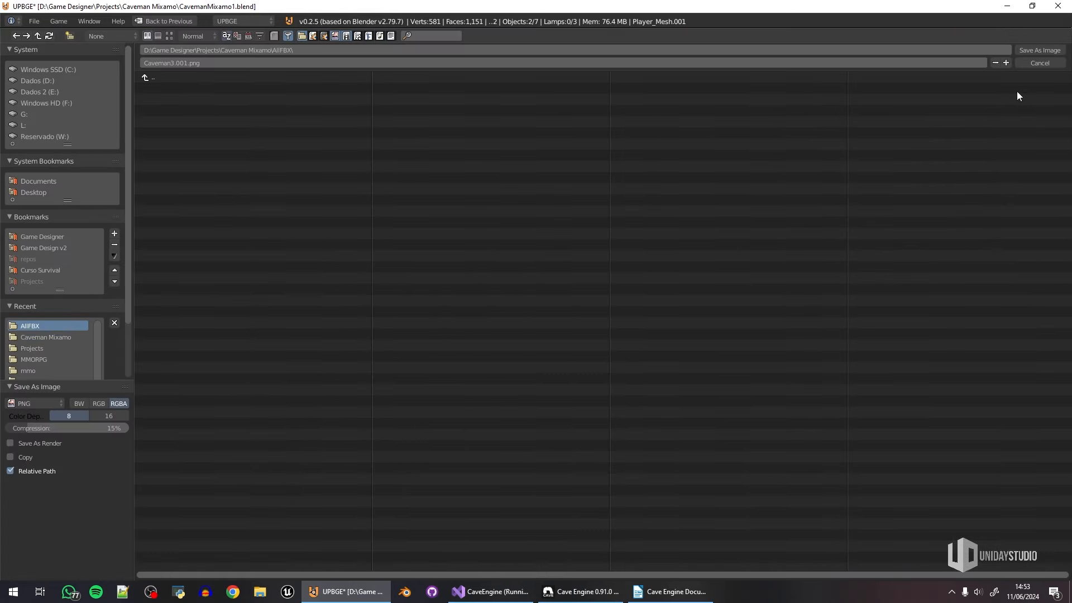
click(1040, 50)
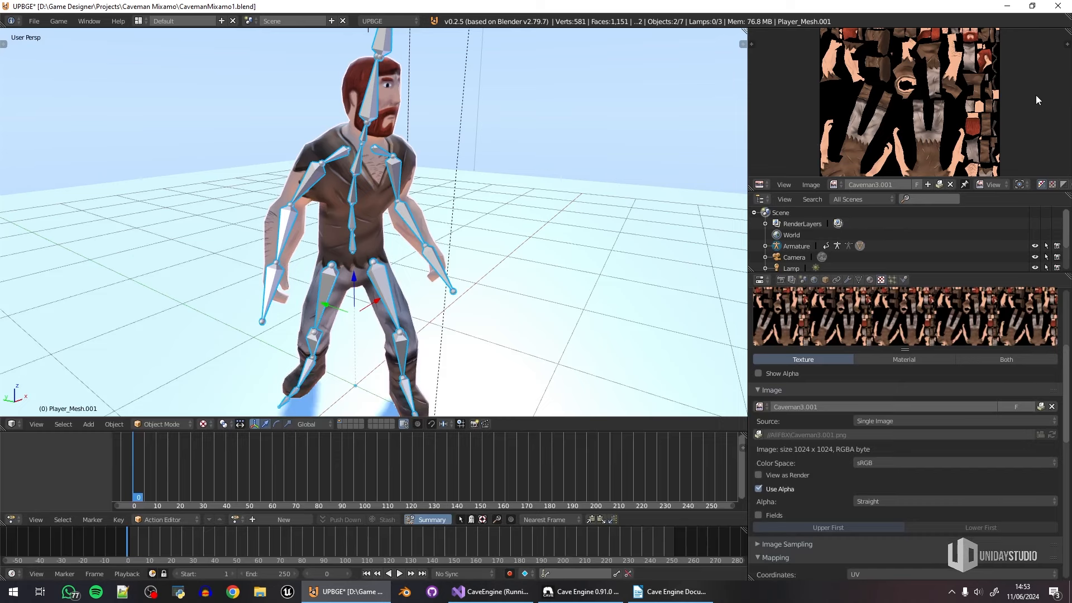
Step: Switch to Cave Engine and import Caveman3.001.png into the Player Mesh asset folder
click(581, 592)
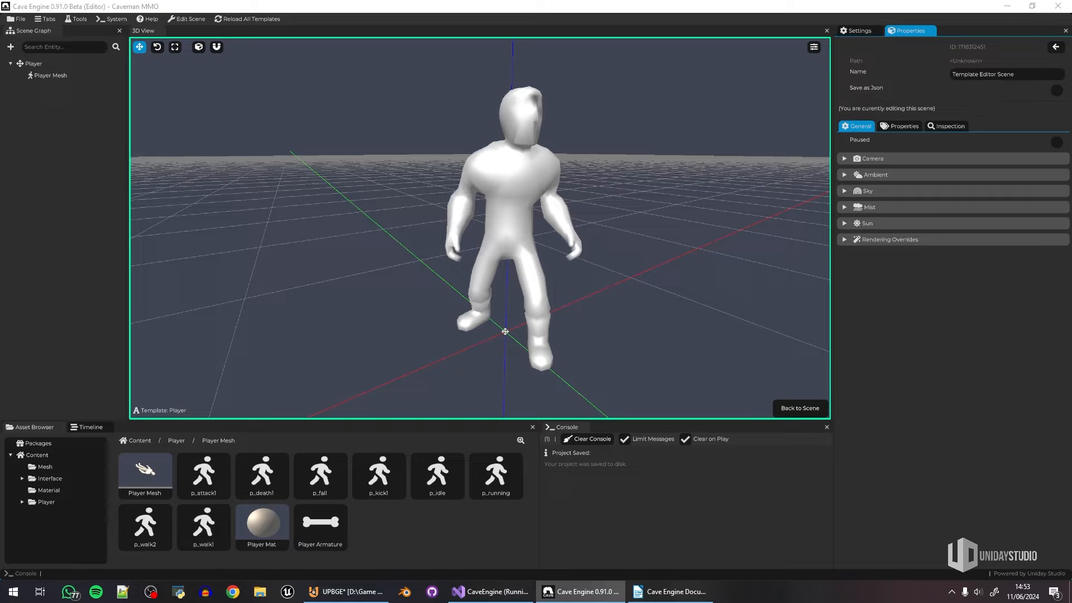
drag(494, 526, 486, 530)
click(428, 543)
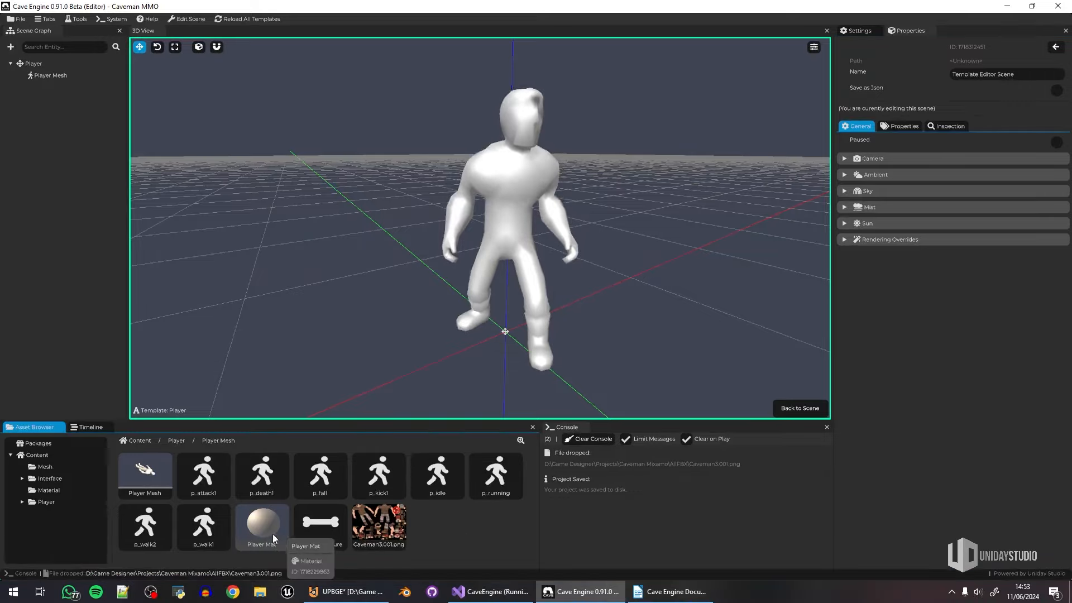
Step: Assign Caveman3.001.png as the albedo texture of the Player Mat material
click(274, 531)
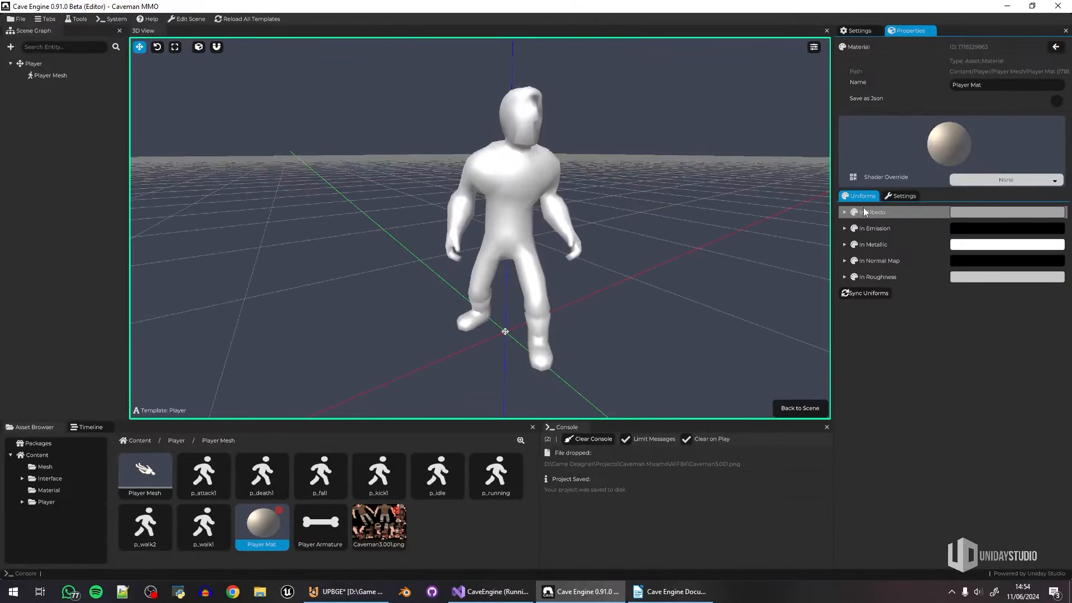
click(866, 211)
click(983, 229)
click(976, 242)
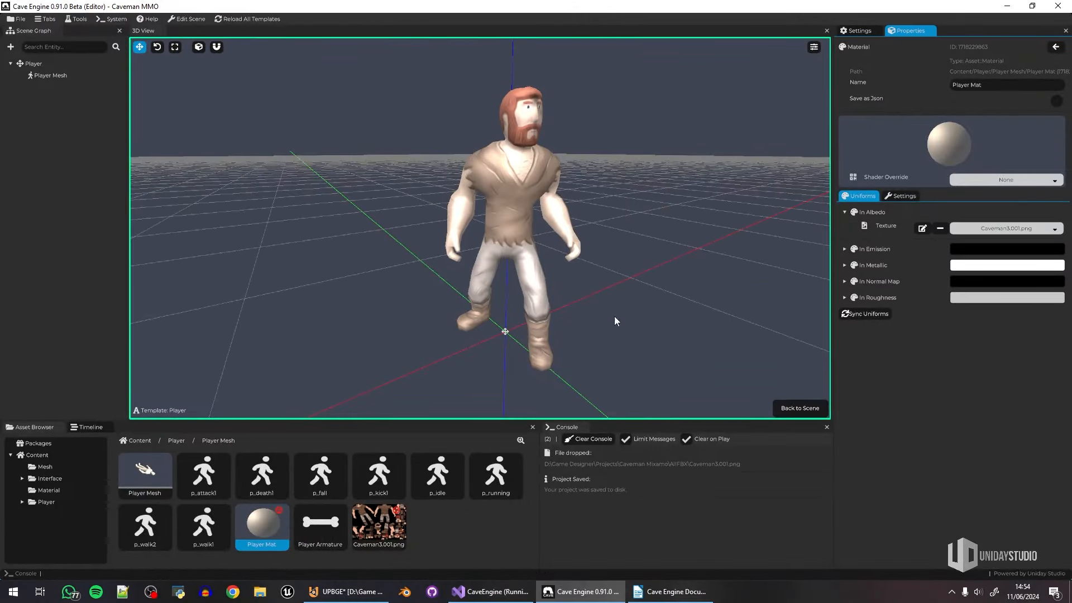
Step: Set Player Mat's metallic colour to white and its roughness colour to #FFFFFF
click(880, 248)
click(880, 249)
click(880, 266)
click(999, 301)
drag(999, 313, 919, 302)
click(878, 327)
click(888, 335)
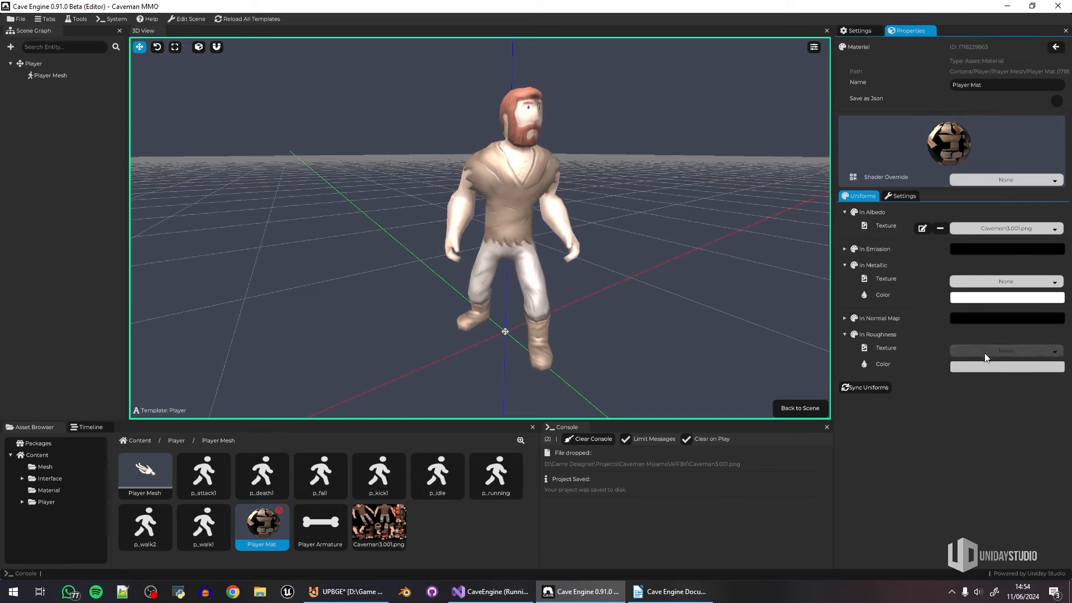
click(1005, 367)
mouse_move(939, 391)
mouse_down()
mouse_move(893, 493)
mouse_move(885, 357)
mouse_move(976, 341)
mouse_move(911, 492)
mouse_move(877, 316)
mouse_up()
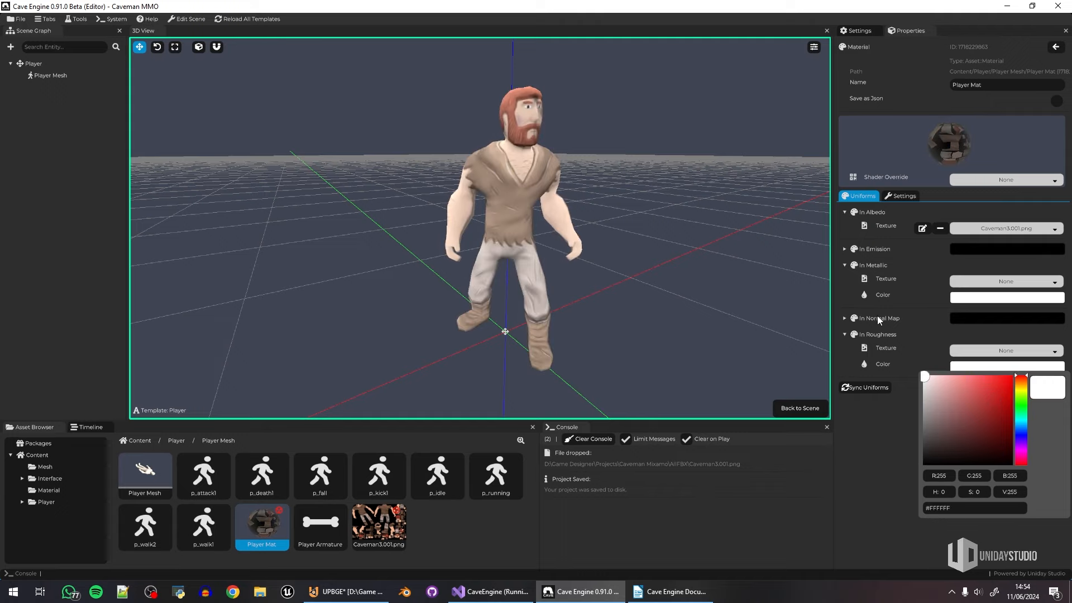
click(867, 477)
Step: Inspect the textured character's surface in the 3D view from different angles and distances
key(w)
right_drag(721, 267, 665, 266)
key(a)
key(s)
key(d)
key(s)
key(w)
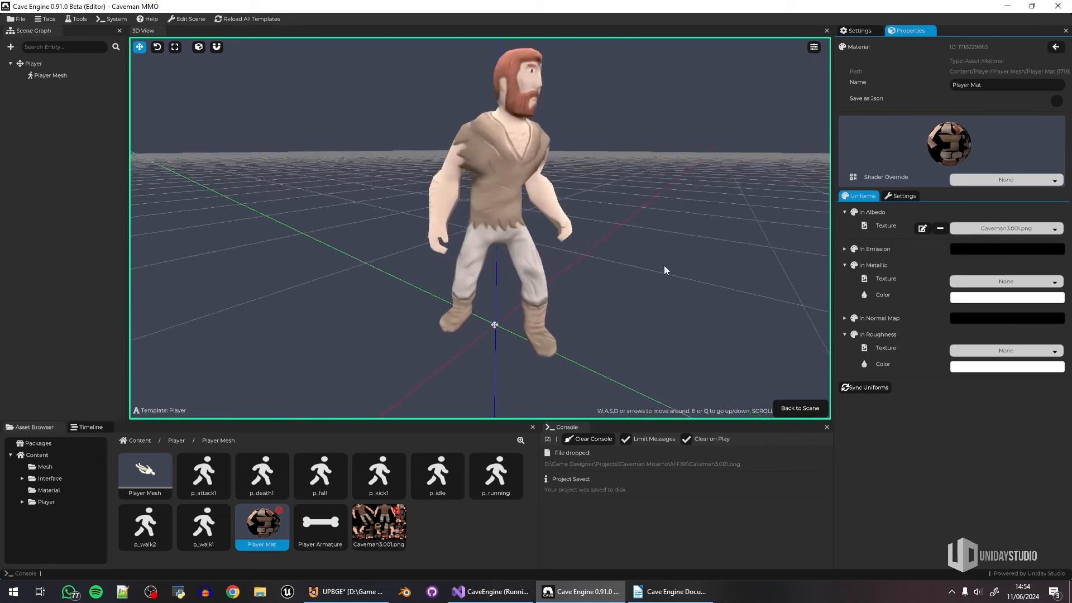
Step: Try different metallic colours on Player Mat and return the colour to white
click(962, 299)
drag(971, 327, 894, 279)
click(875, 392)
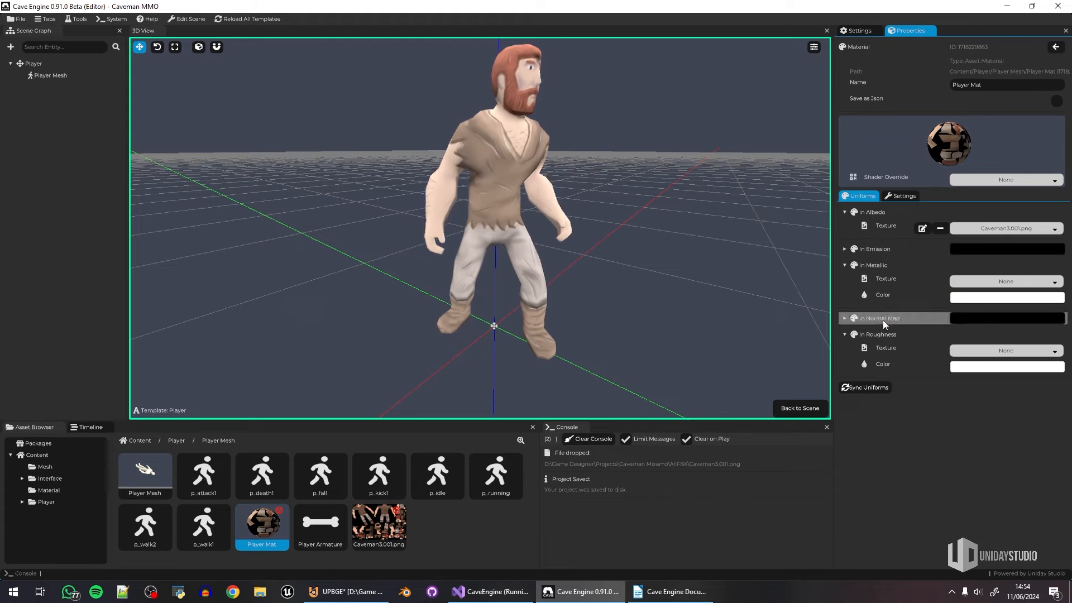
Step: Examine the character from the front and review the general settings of Player Mat
key(d)
right_drag(646, 228, 509, 224)
key(w)
click(909, 197)
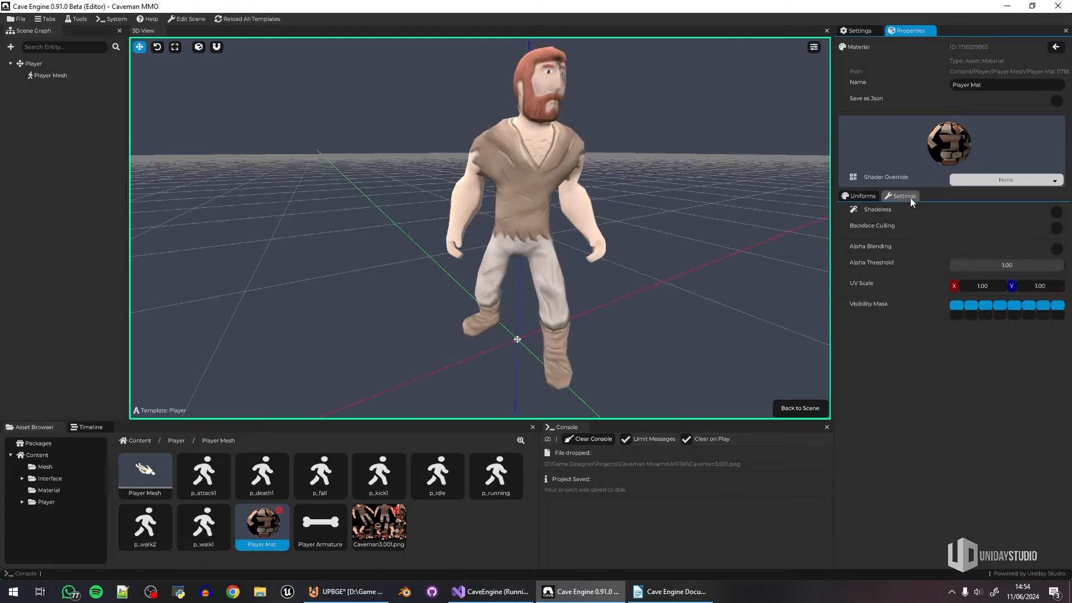
click(863, 196)
scroll(612, 220, down, 3)
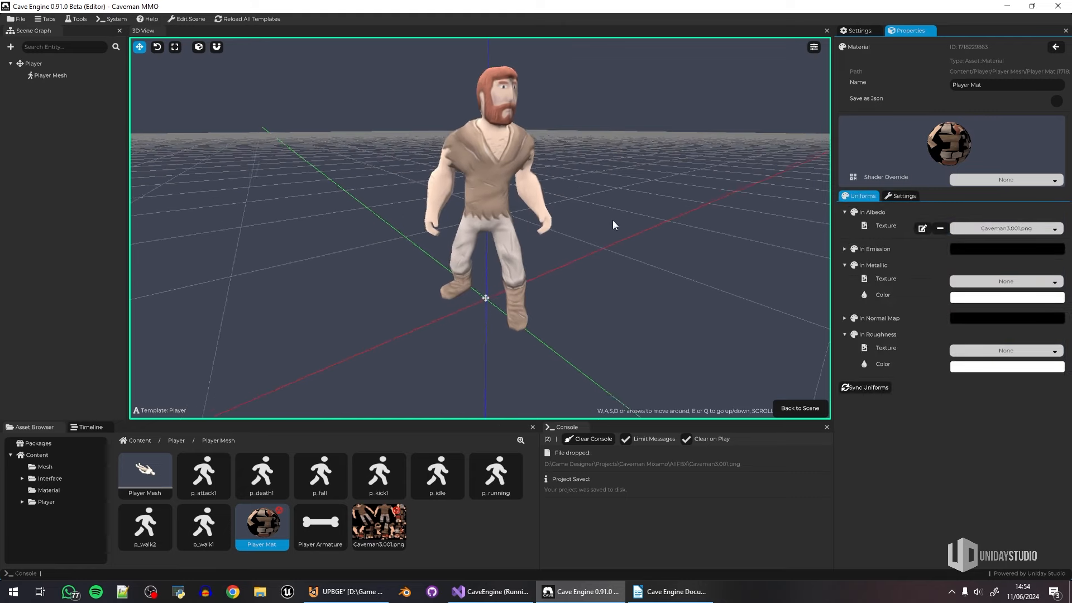
Step: Select the Player Mesh entity and examine its origin and forward axis at the character's feet
click(59, 76)
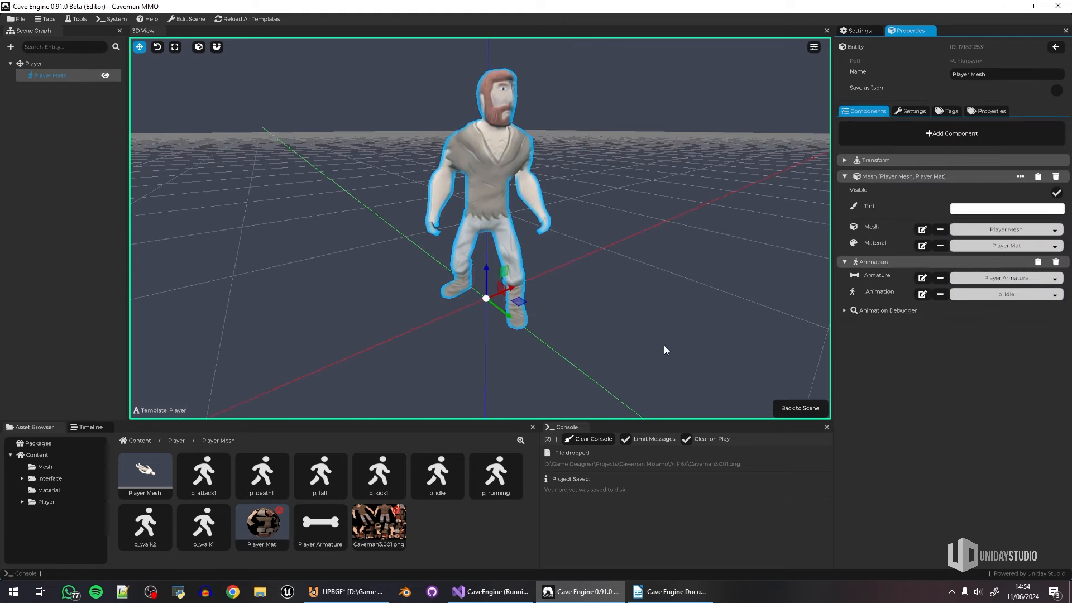
right_drag(617, 300, 559, 343)
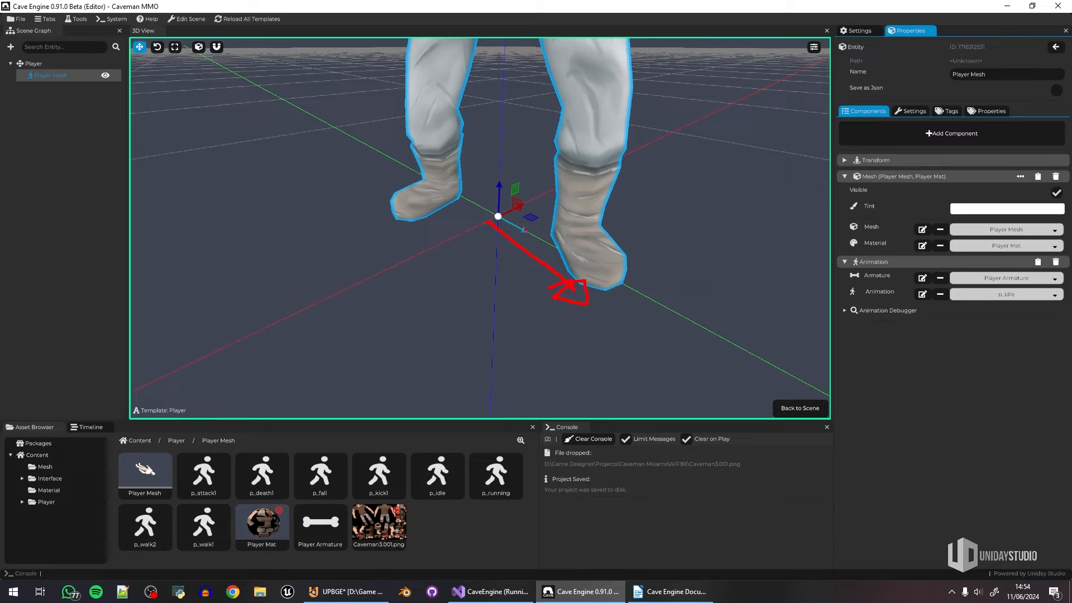
mouse_move(588, 195)
right_down()
mouse_move(584, 155)
mouse_move(585, 206)
mouse_move(592, 173)
mouse_move(598, 184)
right_up()
key(s)
key(e)
key(w)
key(s)
Step: Add a Character physics component to the root Player entity
click(38, 64)
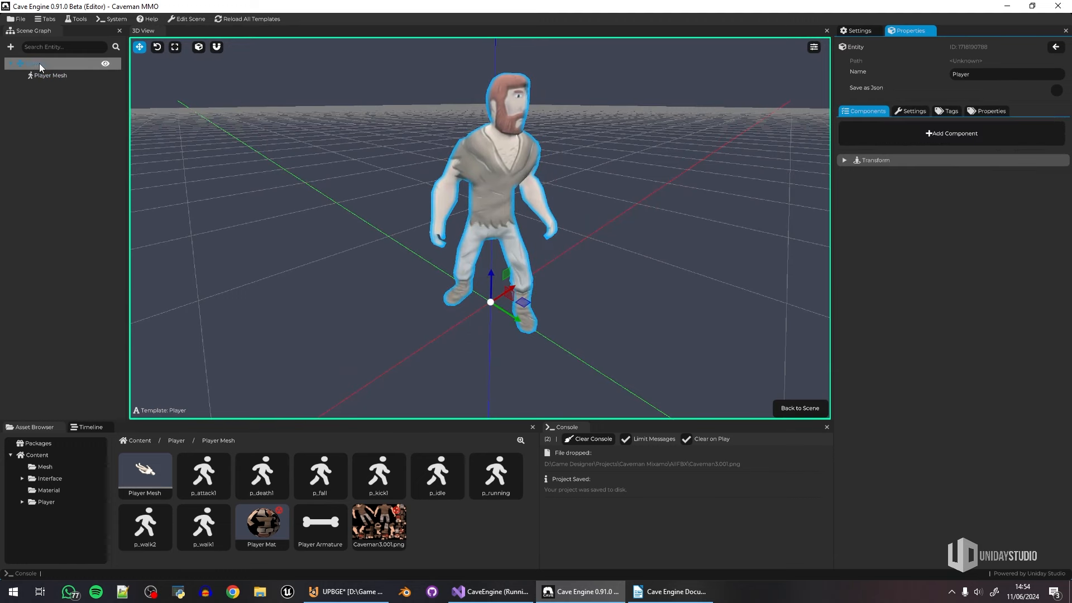
right_click(892, 195)
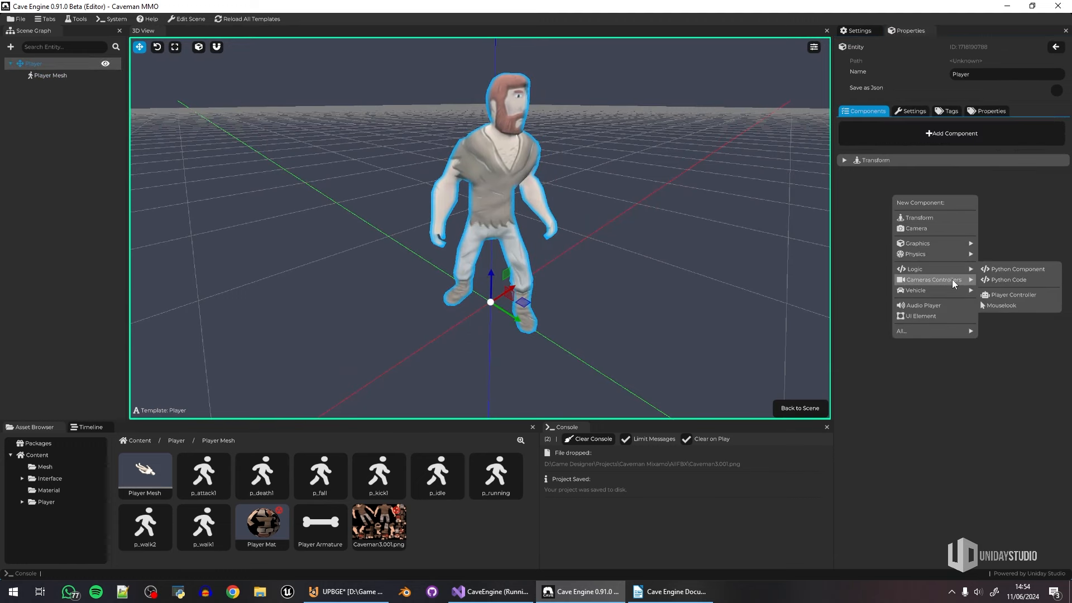
mouse_move(954, 246)
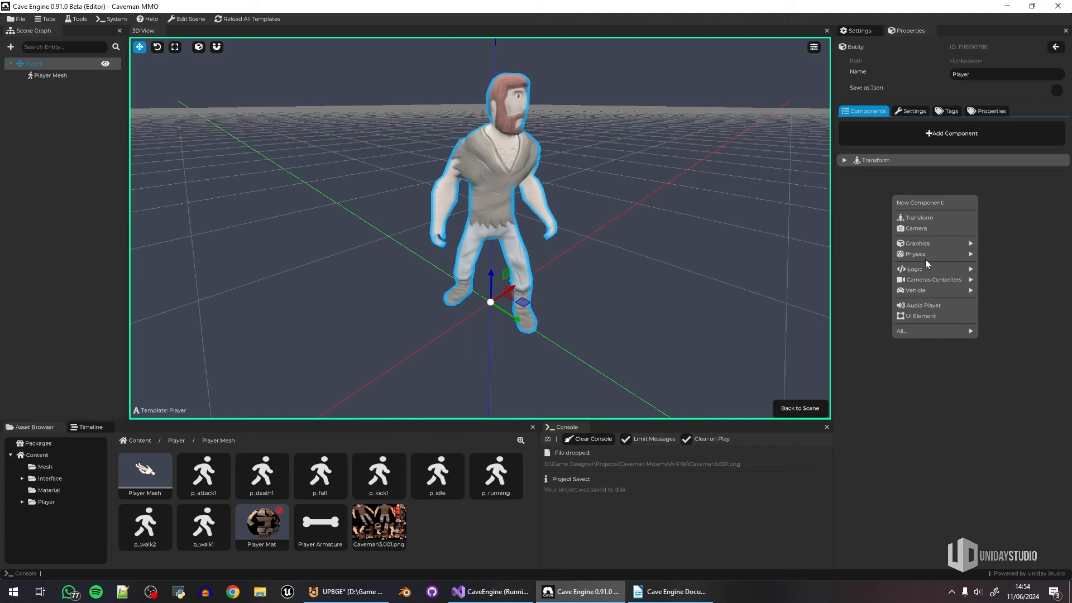
click(1001, 264)
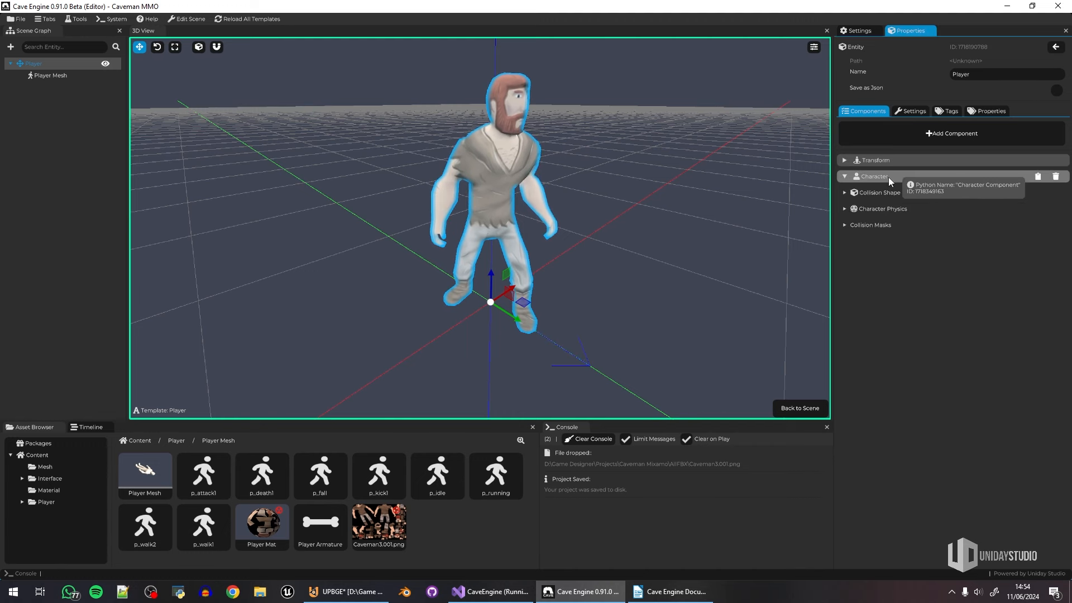
Step: Expand the Character component's collision shape settings and turn on Draw Debug Physics in the 3D view
click(886, 192)
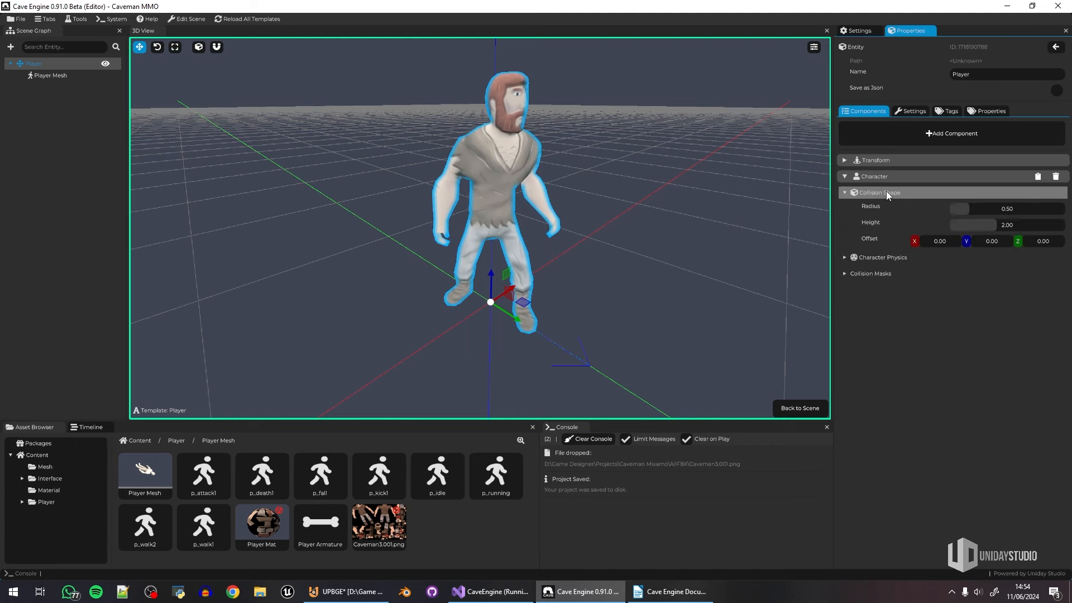
click(814, 49)
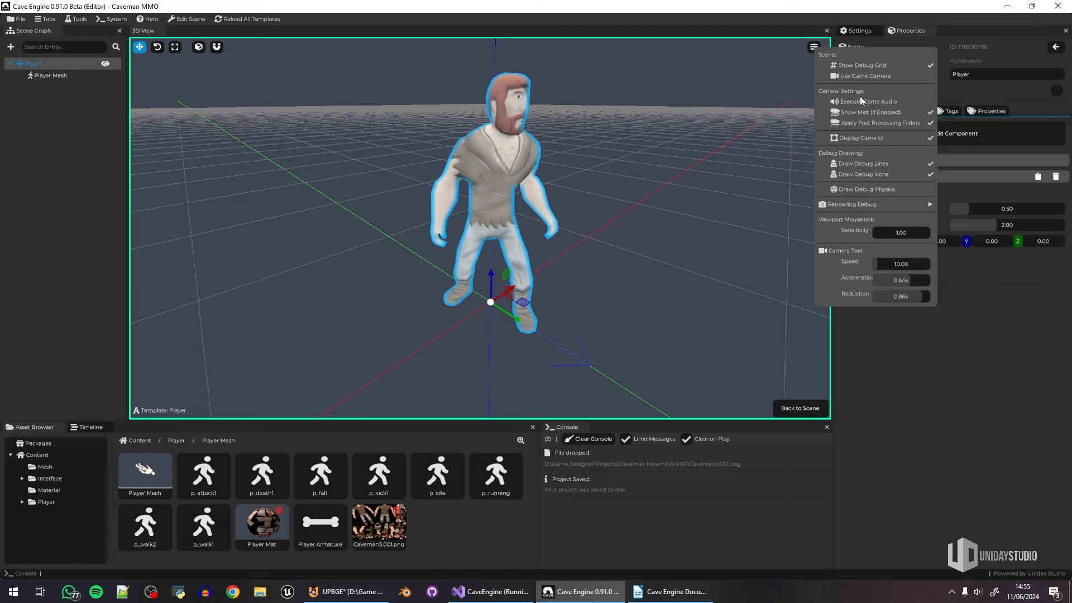
click(872, 189)
right_drag(489, 292, 504, 220)
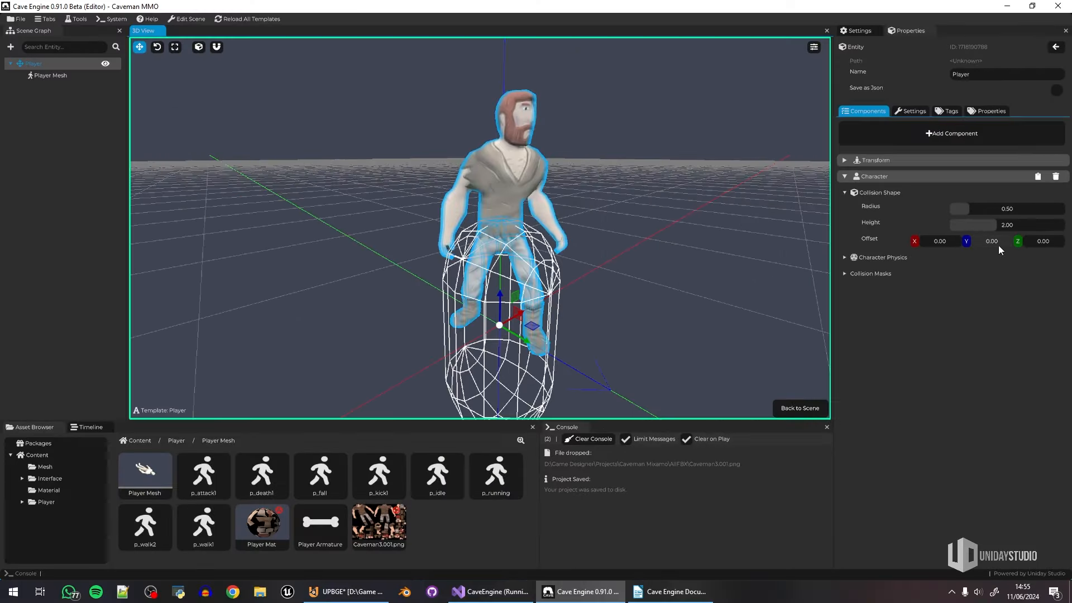
Step: Set the collision shape's Y offset to 1.00 and compare the capsule with the character's body
drag(925, 222, 935, 219)
double_click(1004, 245)
text(1)
key(Return)
middle_drag(668, 273, 633, 282)
scroll(647, 246, down, 3)
scroll(634, 282, up, 4)
scroll(635, 285, up, 2)
Step: Reduce the collision shape's radius to 0.35 and check its fit around the character
drag(969, 212, 962, 212)
right_drag(663, 224, 624, 254)
key(s)
key(w)
right_drag(613, 211, 638, 234)
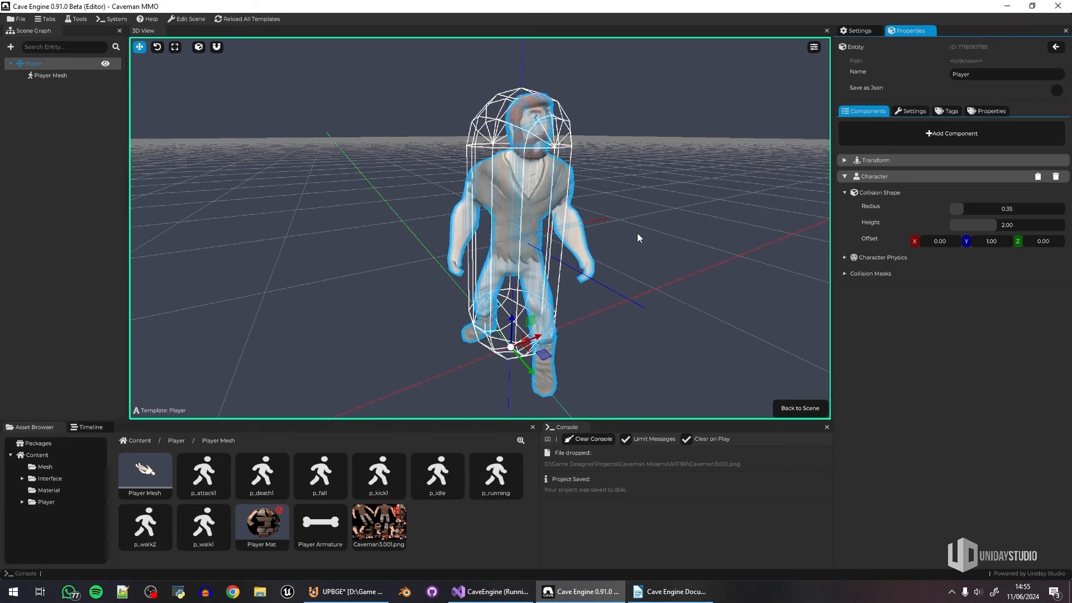
Step: Select the Player Mesh entity and turn off Draw Debug Physics in the 3D view
click(52, 76)
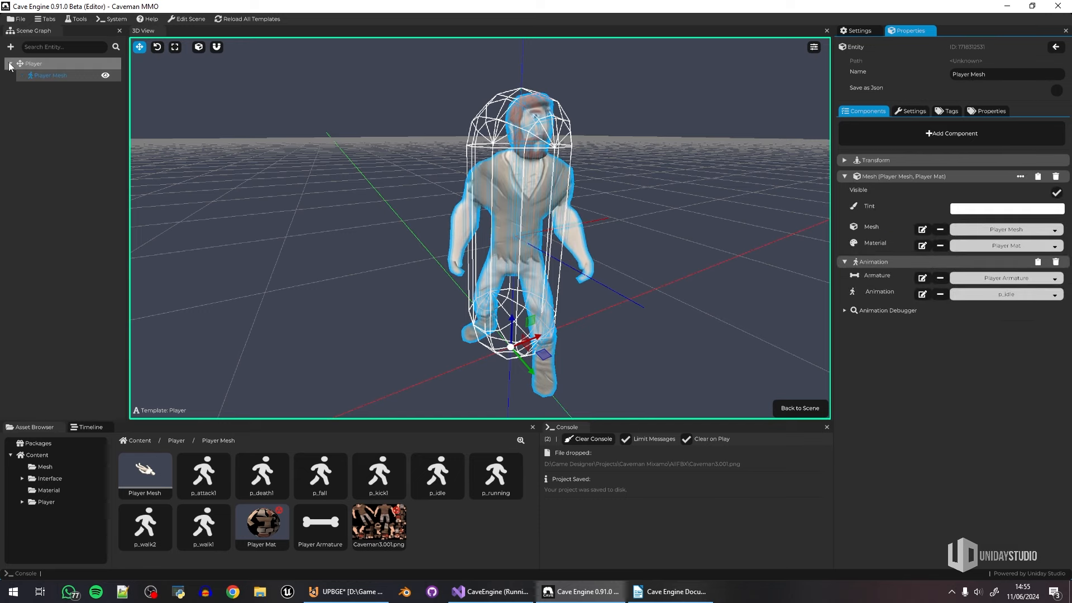
click(816, 48)
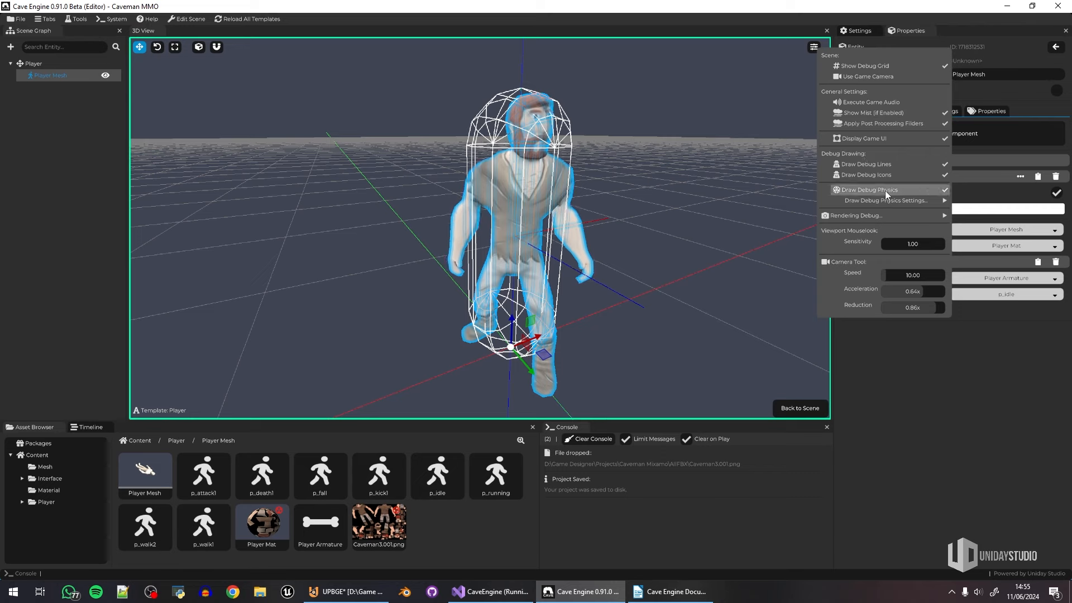
mouse_move(868, 212)
click(889, 190)
Step: Add a Camera as a child of the Player entity
click(36, 64)
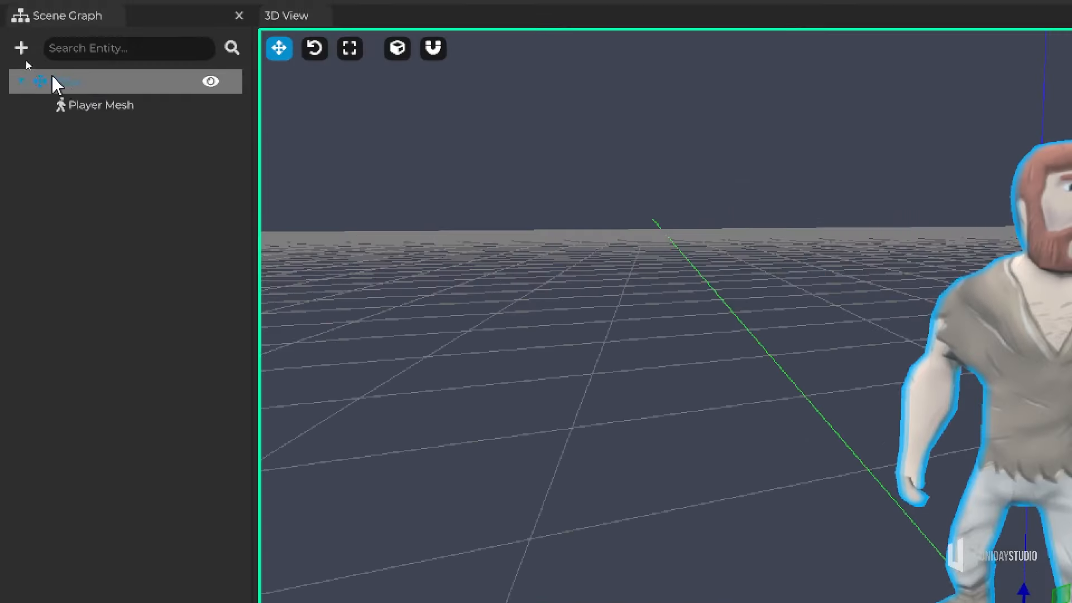
right_click(81, 89)
mouse_move(294, 232)
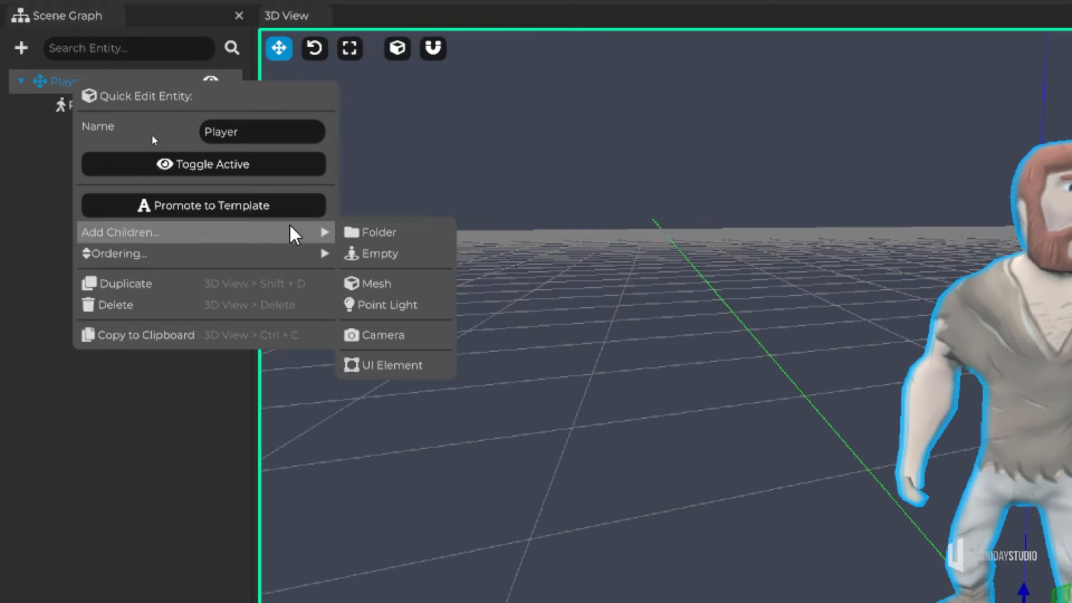
click(407, 335)
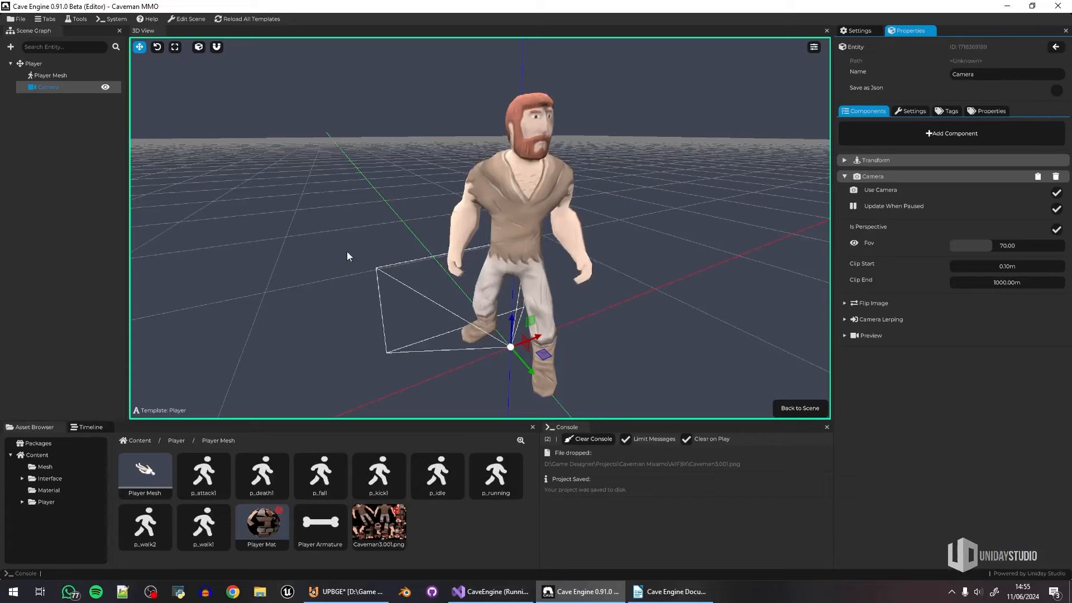
Step: Rotate the new camera around its vertical axis so that it points in the character's forward direction
middle_drag(347, 253, 443, 282)
key(r)
mouse_move(509, 331)
mouse_down()
mouse_move(473, 334)
mouse_move(410, 241)
mouse_move(444, 222)
mouse_move(508, 311)
mouse_up()
key(g)
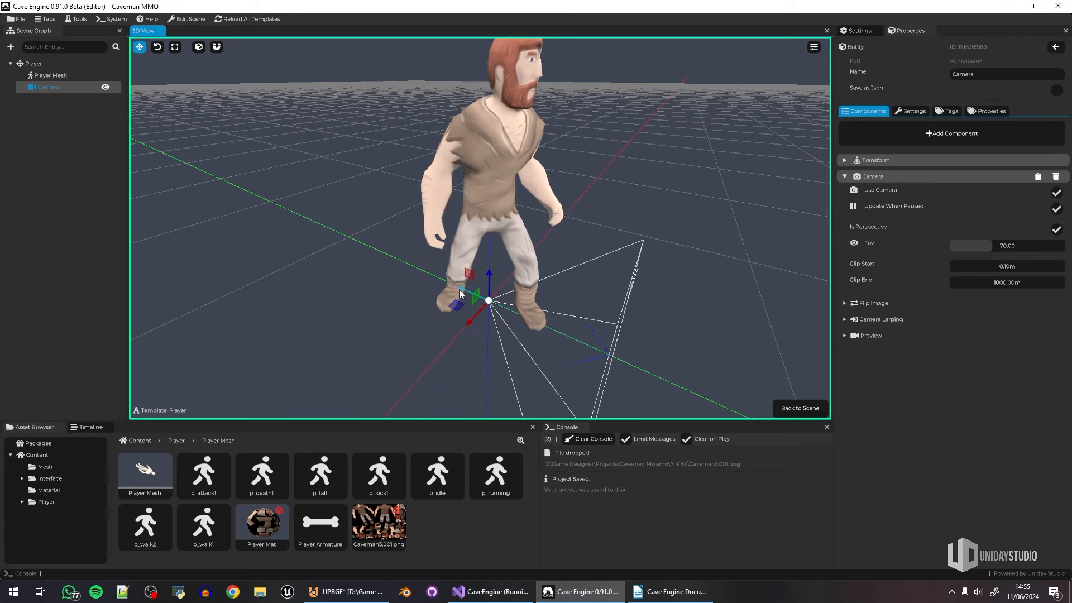
Step: Move the camera behind and above the player, looking towards the character
key(r)
key(s)
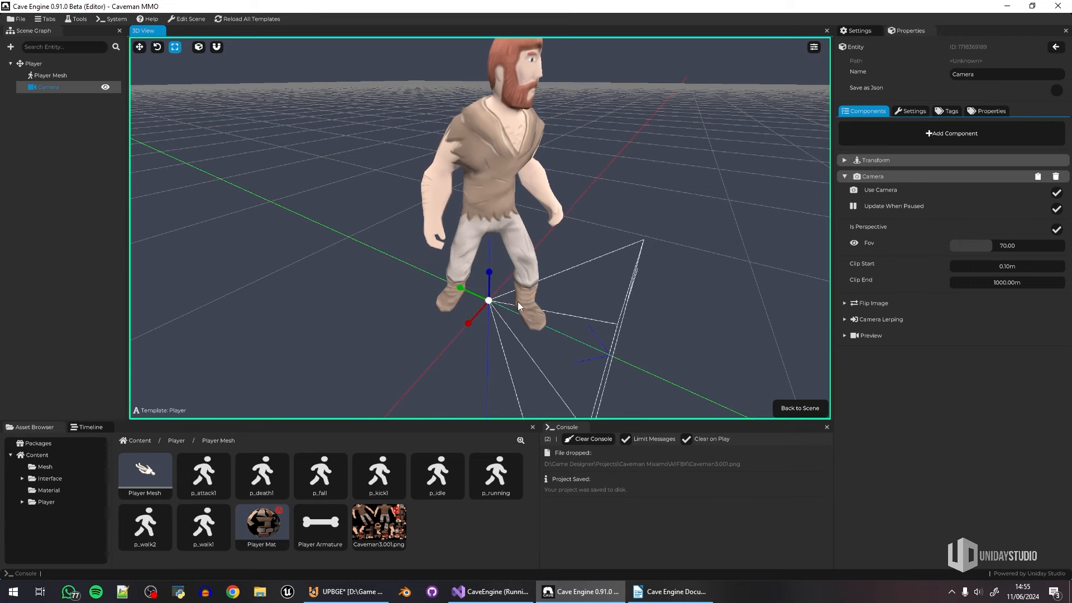
key(g)
key(r)
key(s)
key(g)
drag(466, 291, 292, 123)
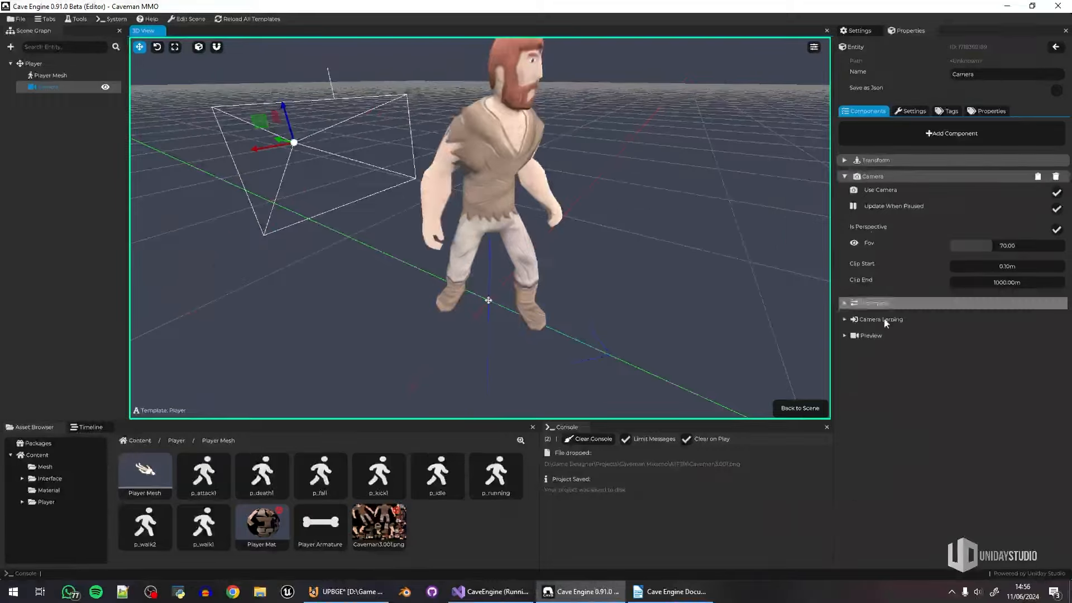
Step: Check the camera's preview and its placement behind the player from a wider view
click(863, 337)
scroll(391, 178, down, 4)
right_drag(390, 177, 422, 188)
mouse_move(401, 227)
mouse_down()
mouse_move(417, 227)
mouse_move(381, 221)
mouse_move(401, 226)
mouse_up()
right_drag(401, 226, 597, 256)
Step: Add a Third Person Camera component to the Camera entity
click(889, 176)
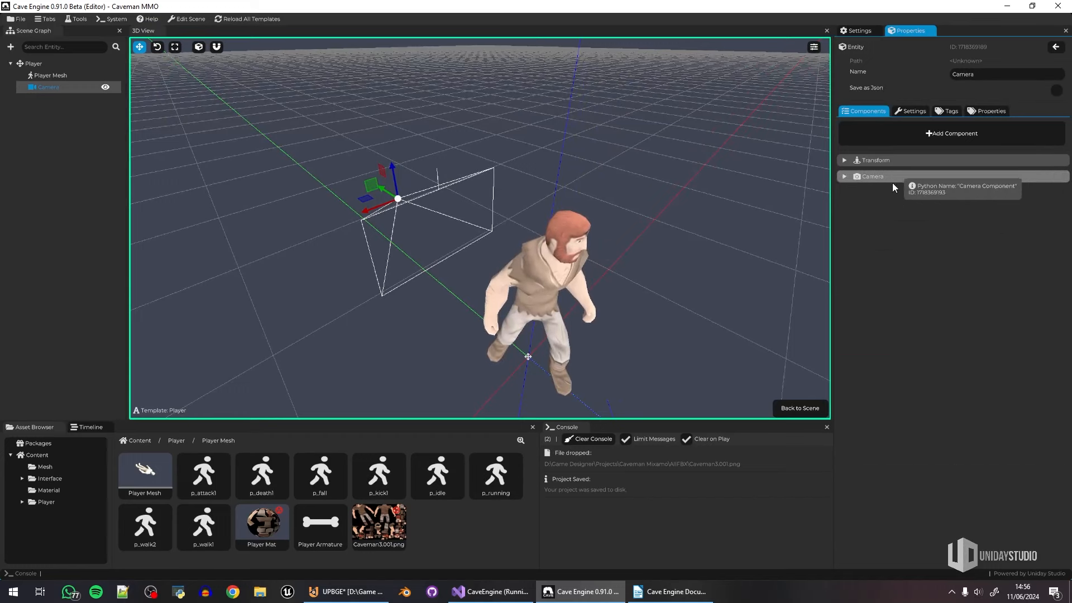
right_click(910, 217)
mouse_move(955, 302)
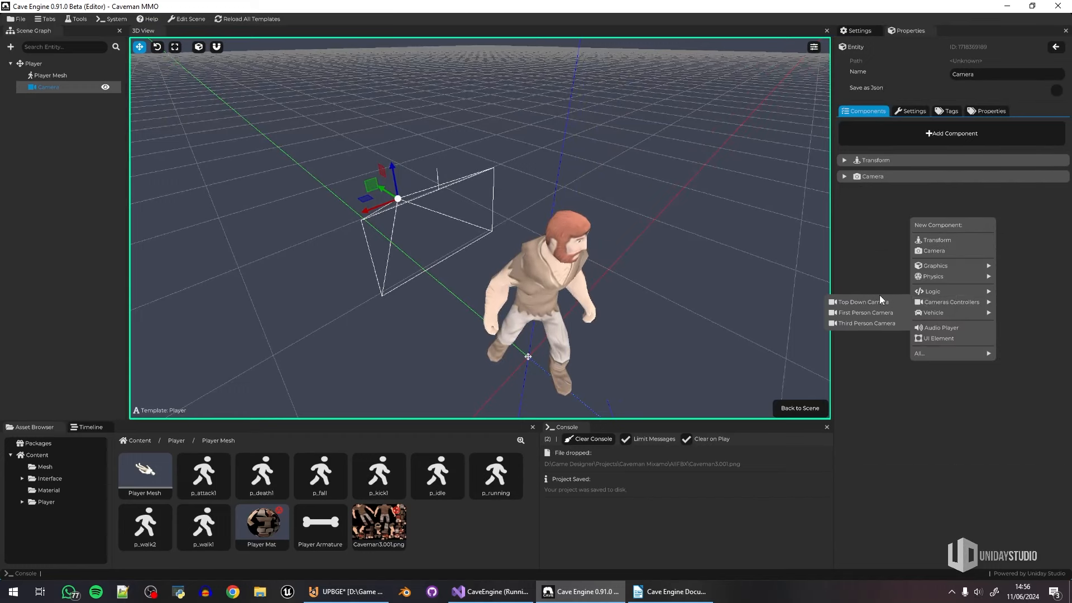
click(876, 322)
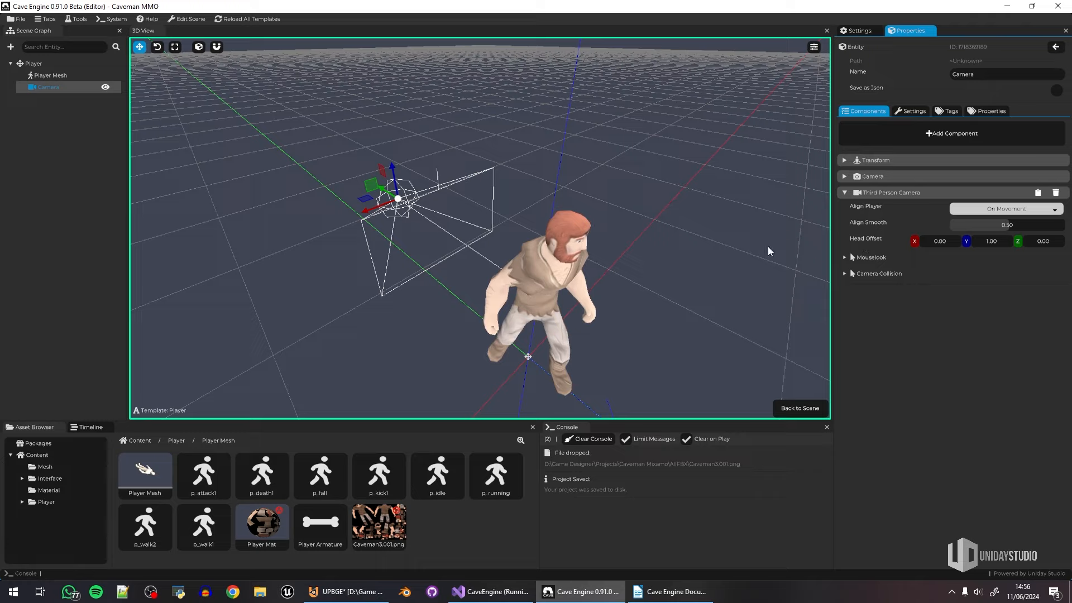
Step: Set the Third Person Camera's Head Offset Y to 1.70, at the height of the character's head
right_drag(511, 288, 402, 246)
drag(988, 242, 987, 242)
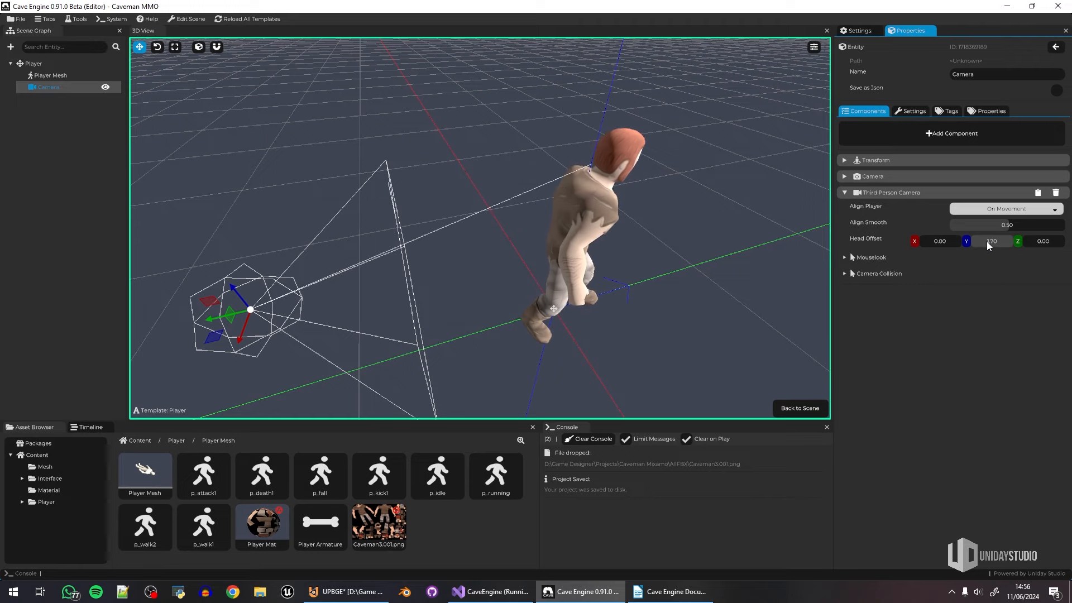
mouse_move(391, 246)
right_down()
mouse_move(359, 256)
mouse_move(389, 237)
right_up()
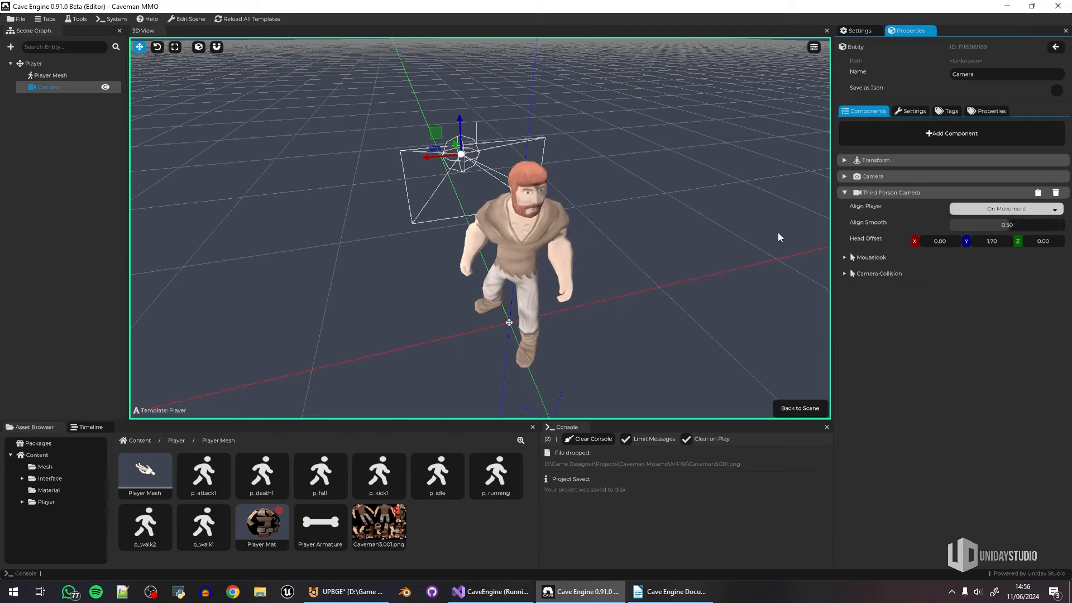
right_drag(550, 258, 577, 248)
key(s)
key(w)
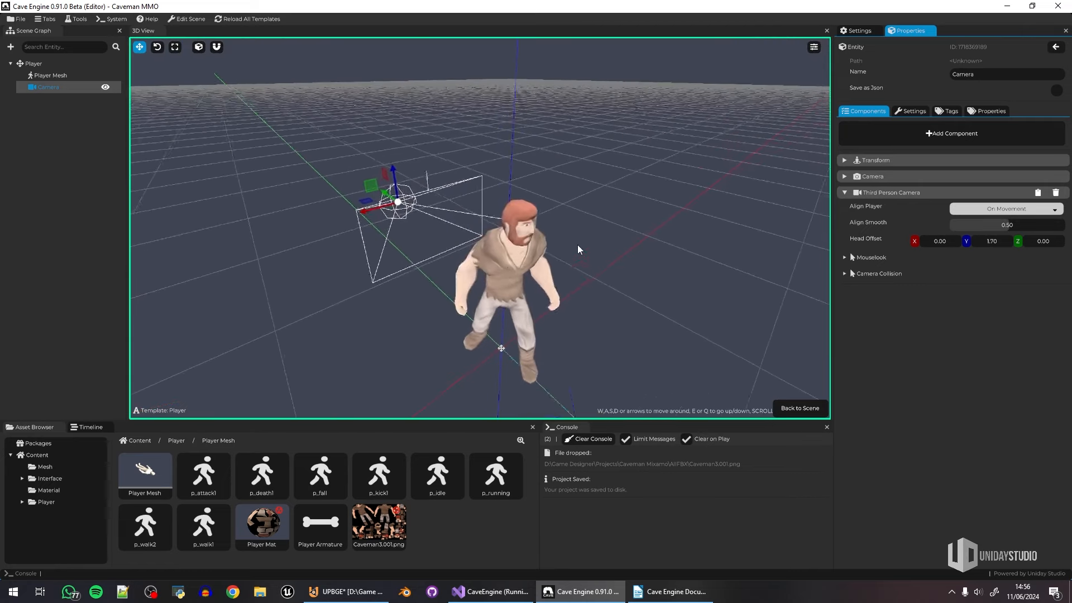
Step: Return to the scene and reload the asset thumbnails in the Player folder
click(811, 411)
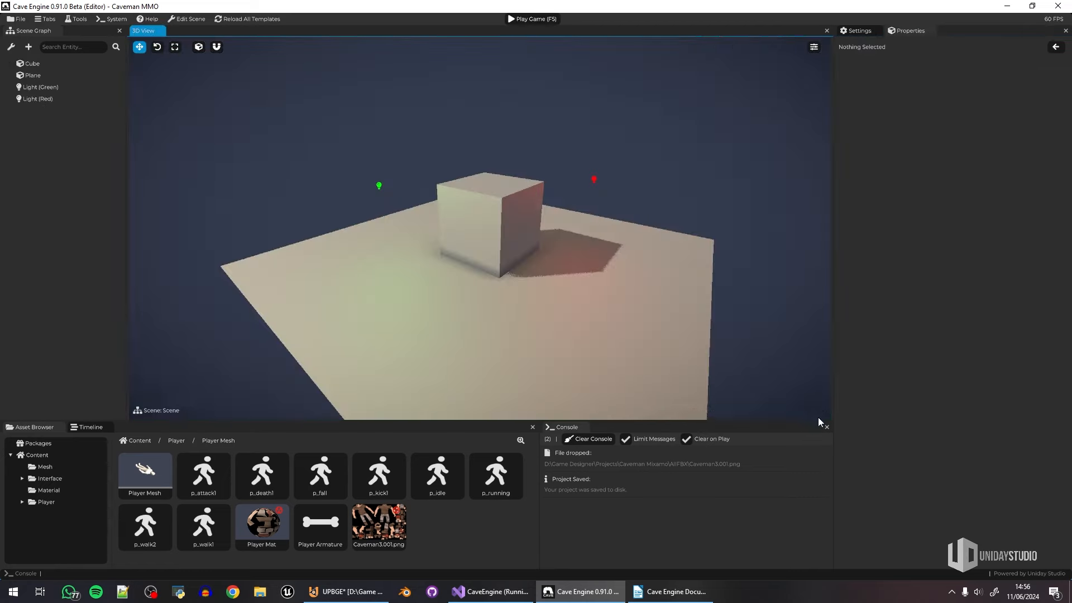
click(177, 441)
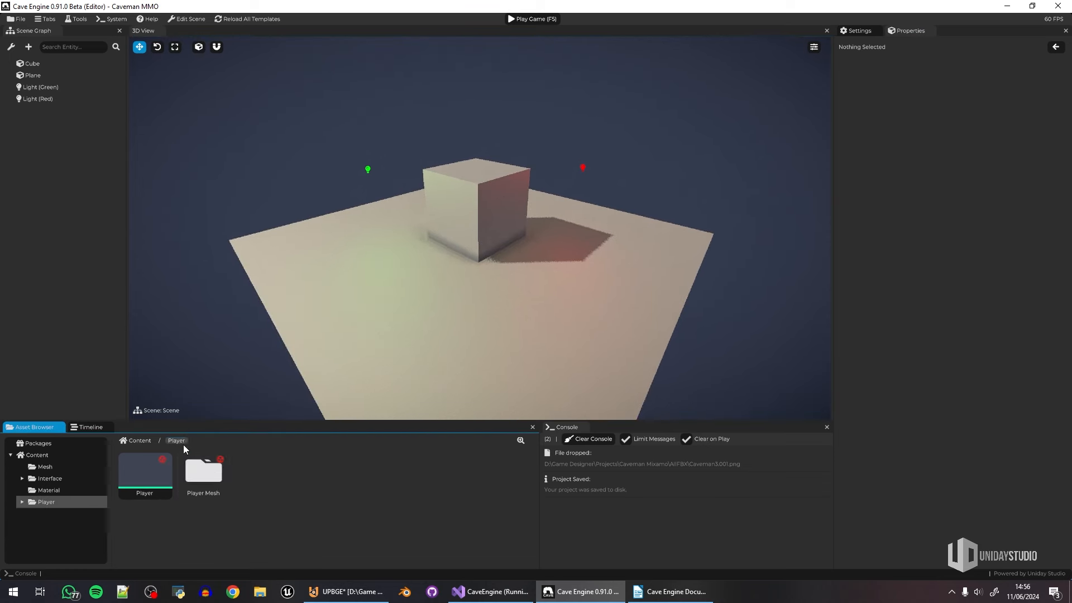
right_click(332, 491)
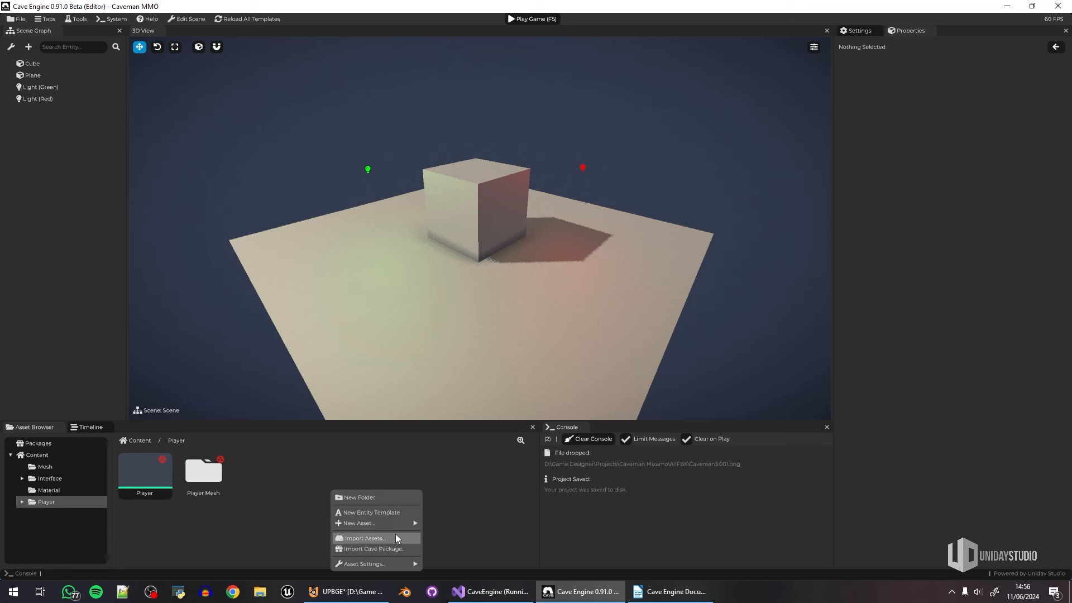
mouse_move(380, 563)
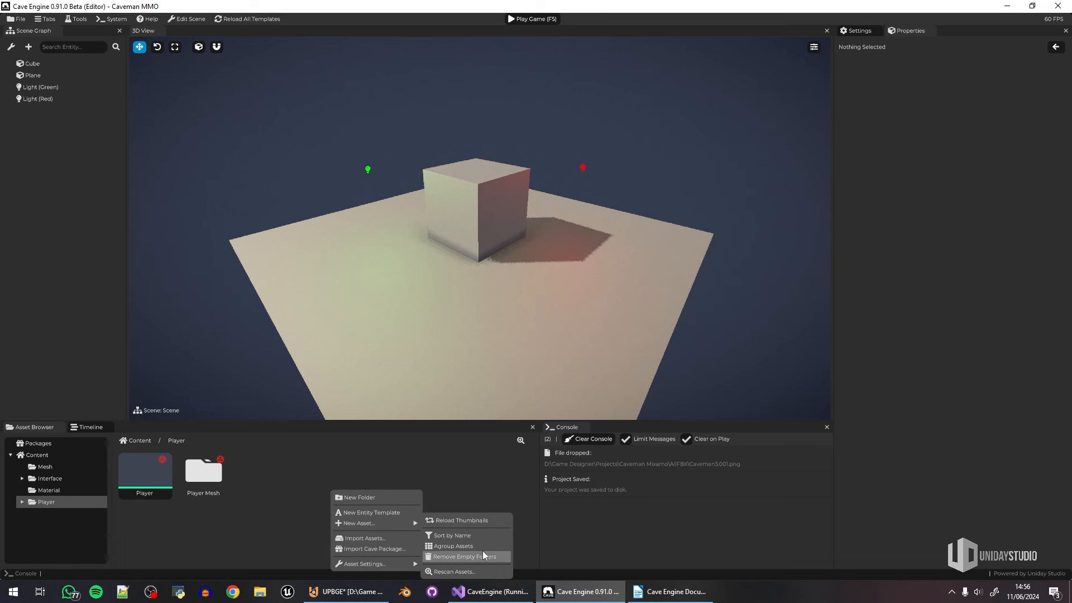
click(479, 520)
Step: Place an instance of the Player template on the plane beside the cube in the scene
drag(141, 471, 343, 267)
right_drag(386, 250, 310, 243)
key(w)
click(454, 102)
mouse_move(453, 101)
right_down()
mouse_move(484, 115)
mouse_move(469, 114)
right_up()
key(s)
key(w)
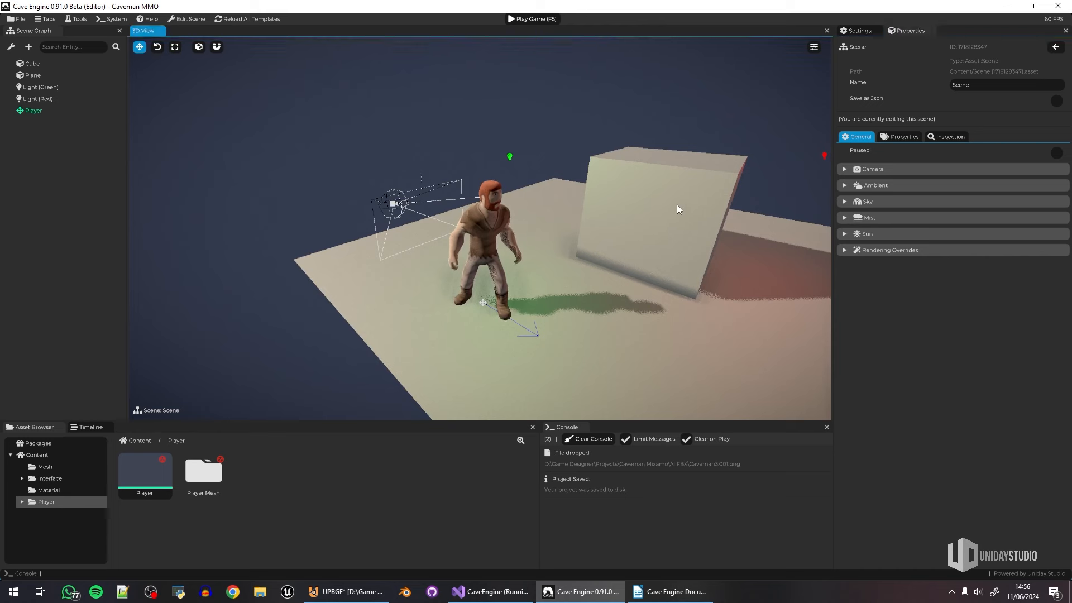
Step: Delete the cube and the green and red lights from the scene
click(677, 204)
key(Delete)
click(506, 157)
key(Delete)
click(824, 156)
key(Delete)
right_drag(629, 227, 640, 226)
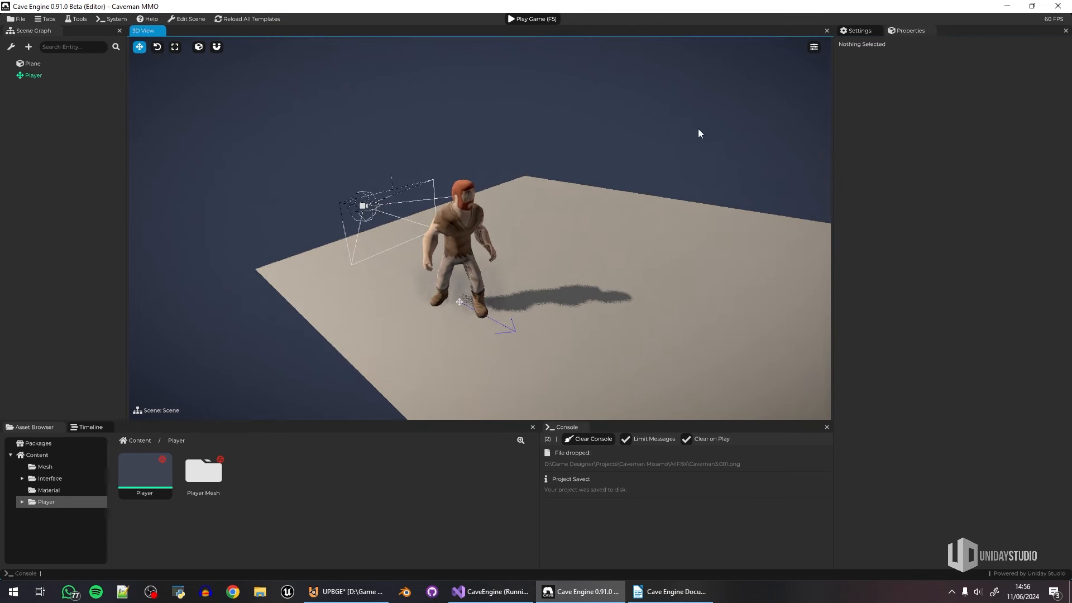
Step: Open the scene's Sun settings and examine the shadows on the character up close
click(768, 106)
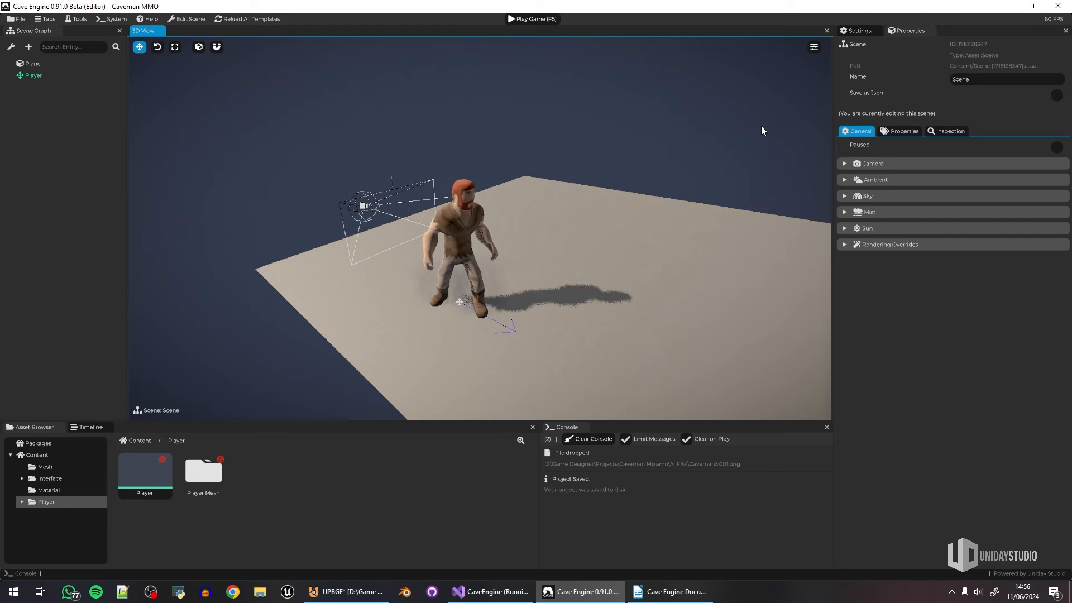
click(878, 232)
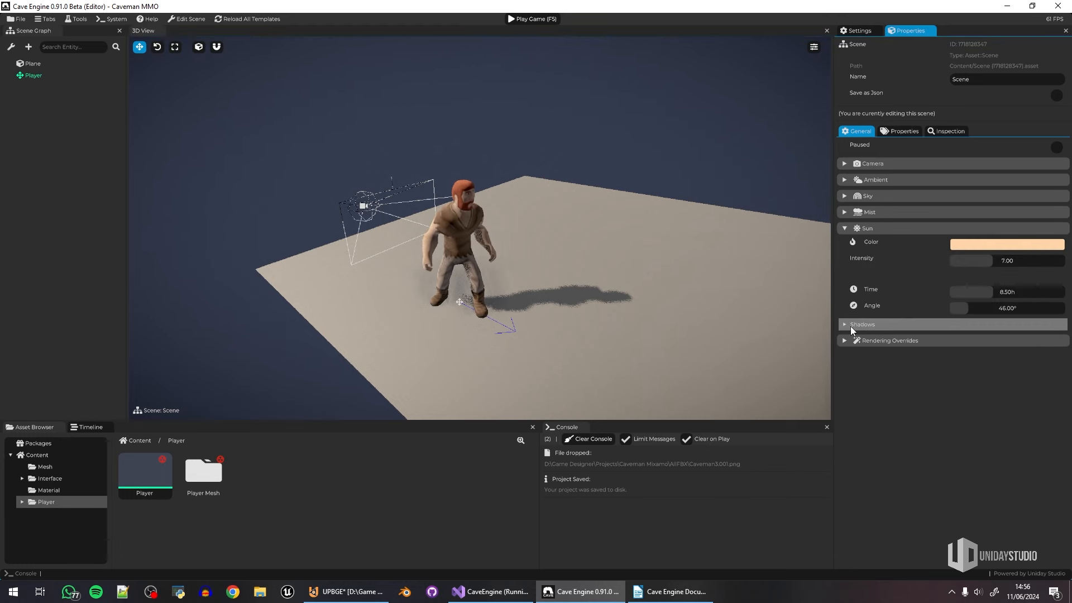
key(w)
right_drag(428, 219, 433, 228)
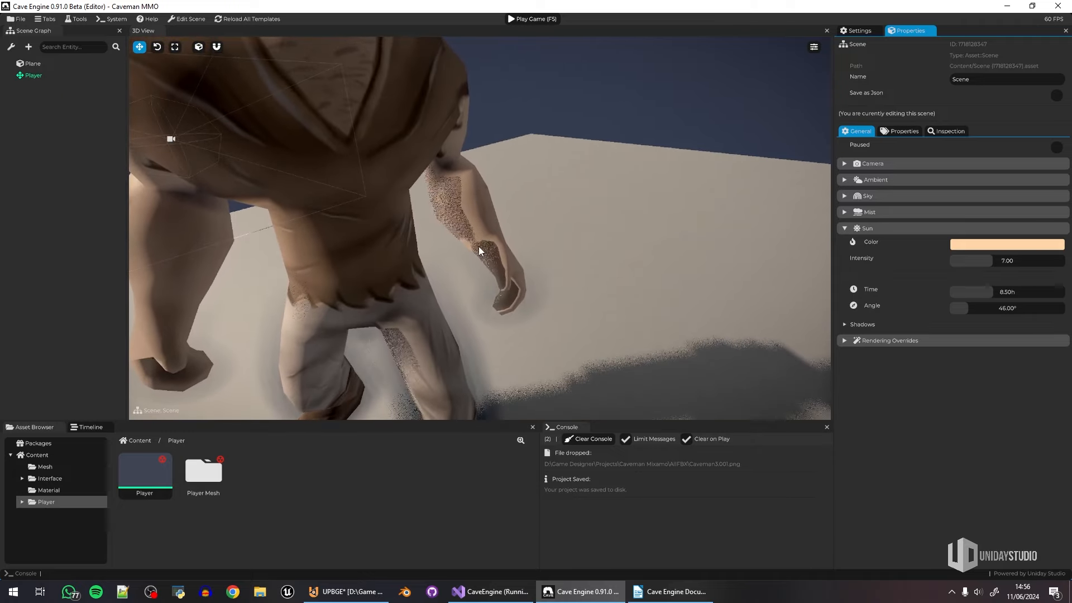
Step: Look over the Post Processing asset's filters and reopen the scene's settings with the sun's shadow options expanded
click(34, 455)
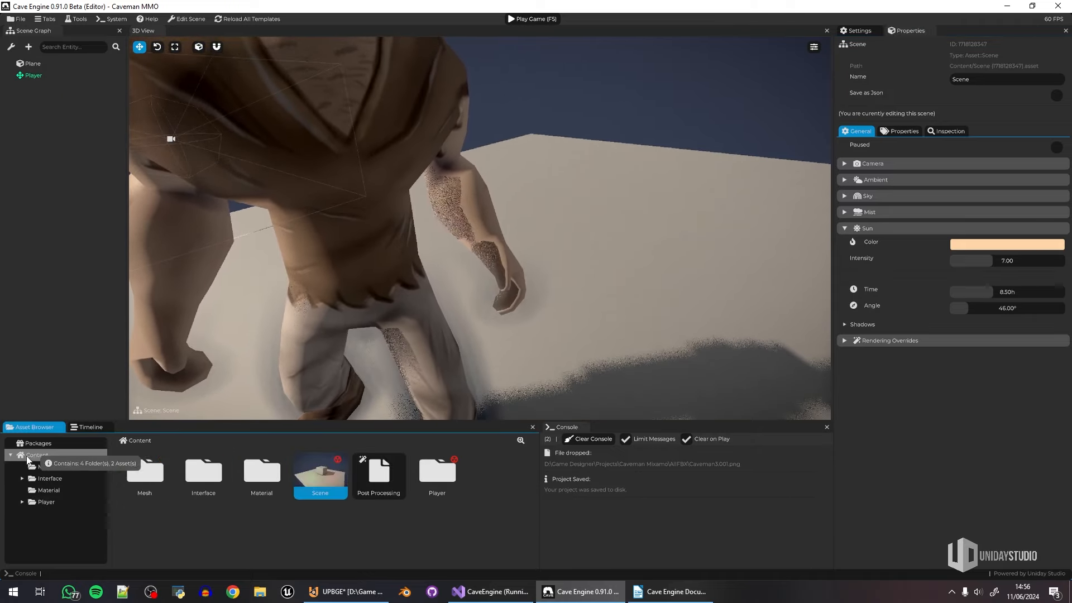
click(379, 475)
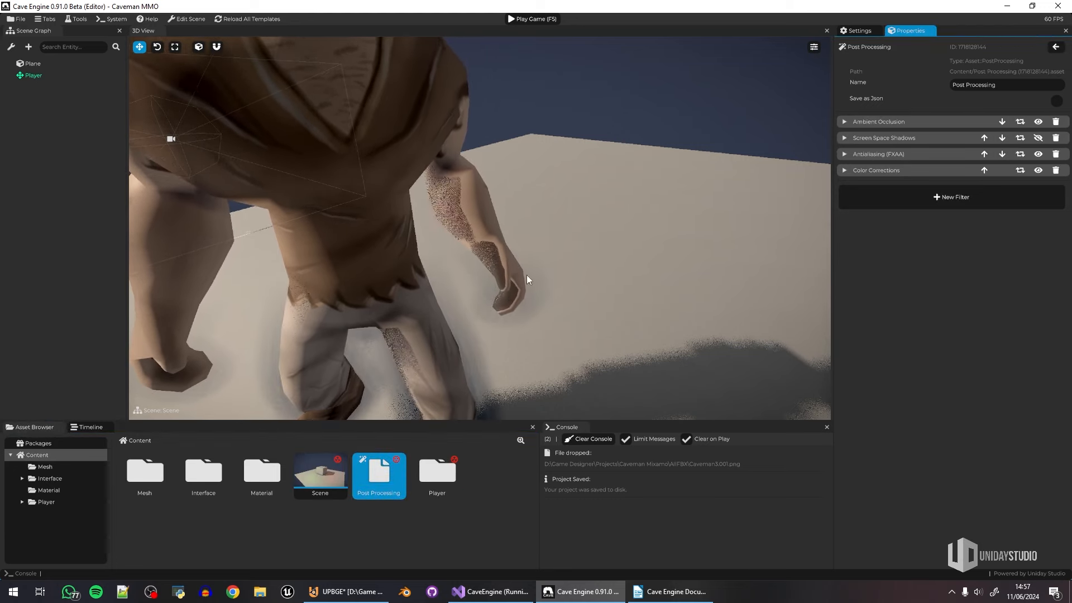
scroll(511, 293, down, 5)
click(642, 112)
click(855, 329)
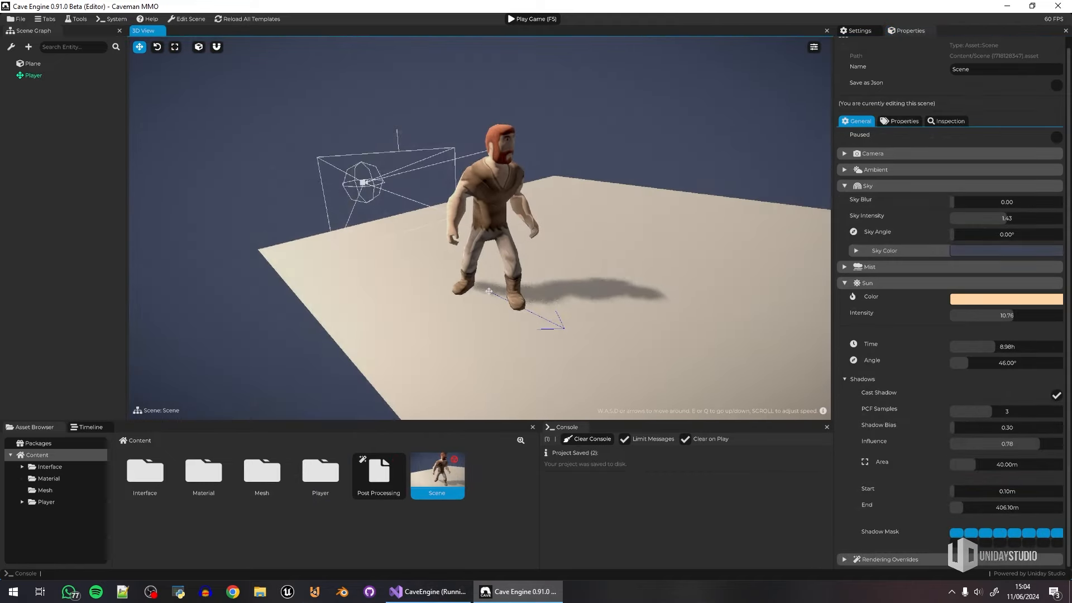
Step: Examine the shading and shadows on the character up close, from a wider view and from its side
key(w)
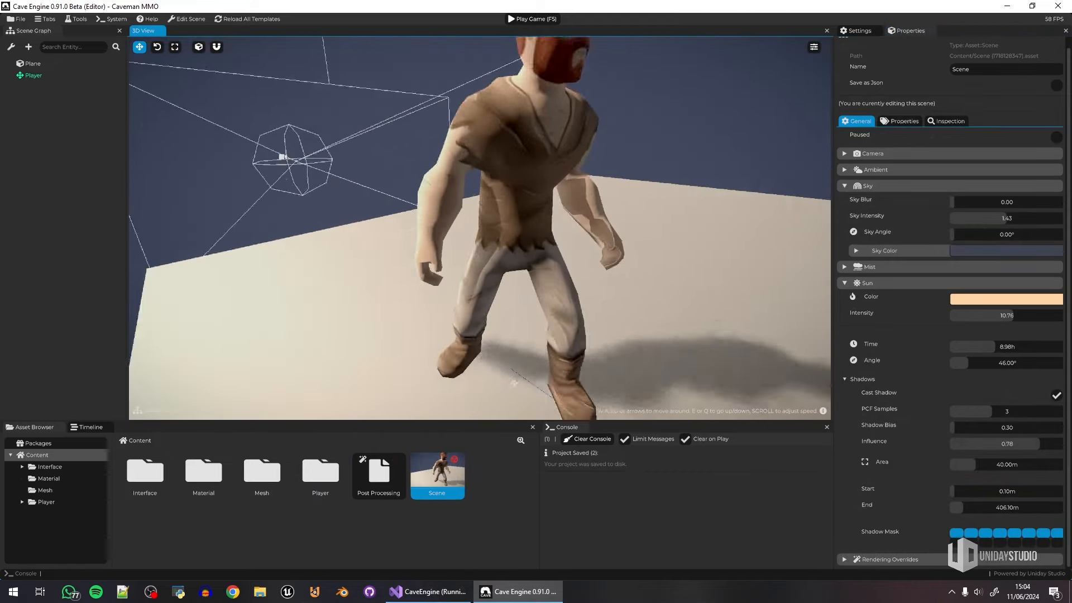
key(s)
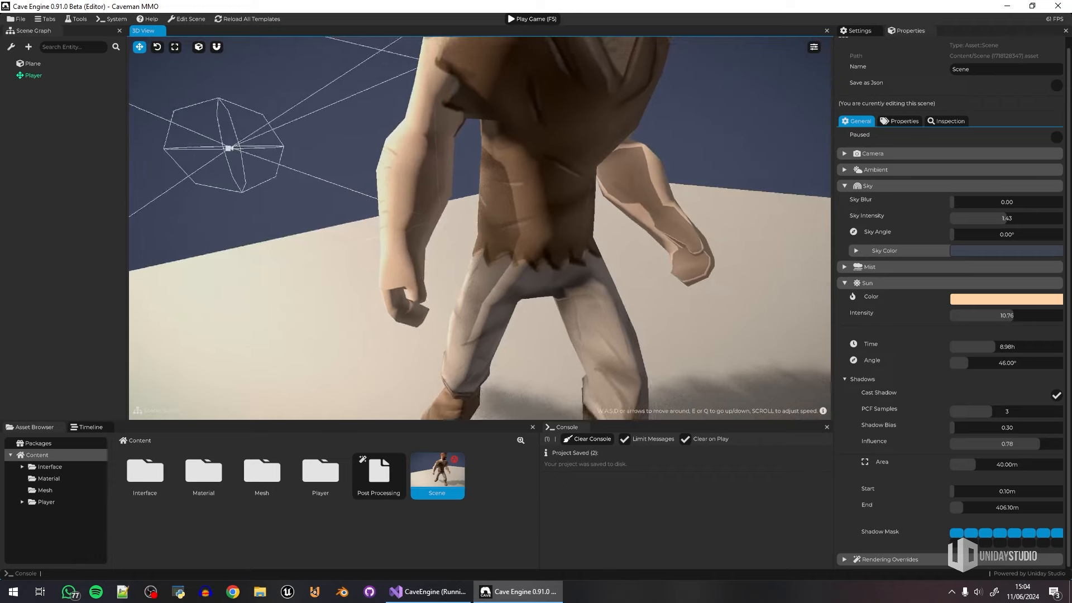
key(w)
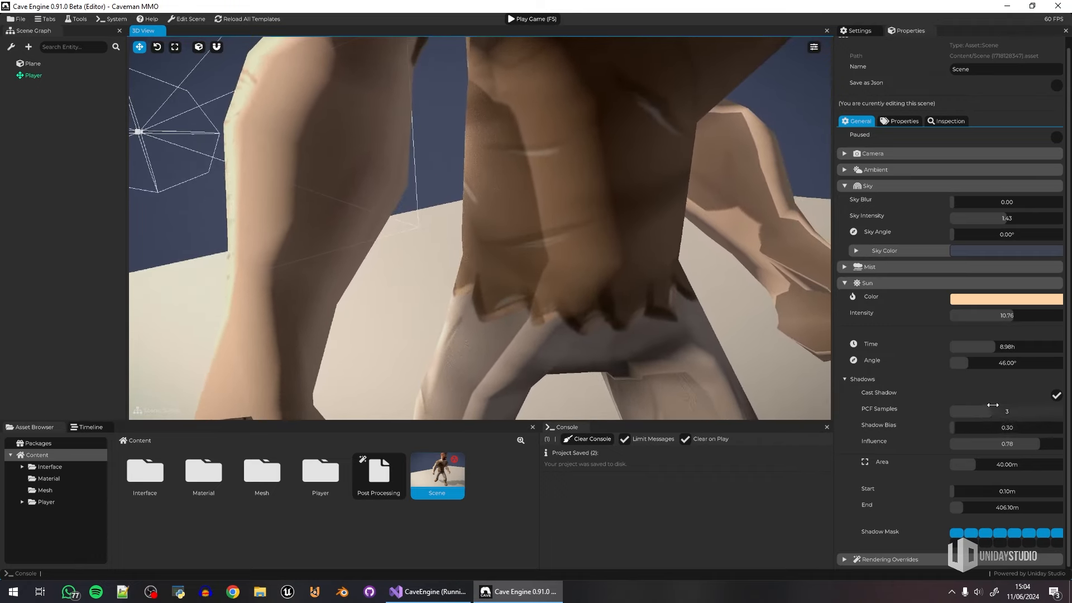
right_drag(651, 259, 562, 406)
key(s)
key(s)
right_drag(552, 246, 552, 246)
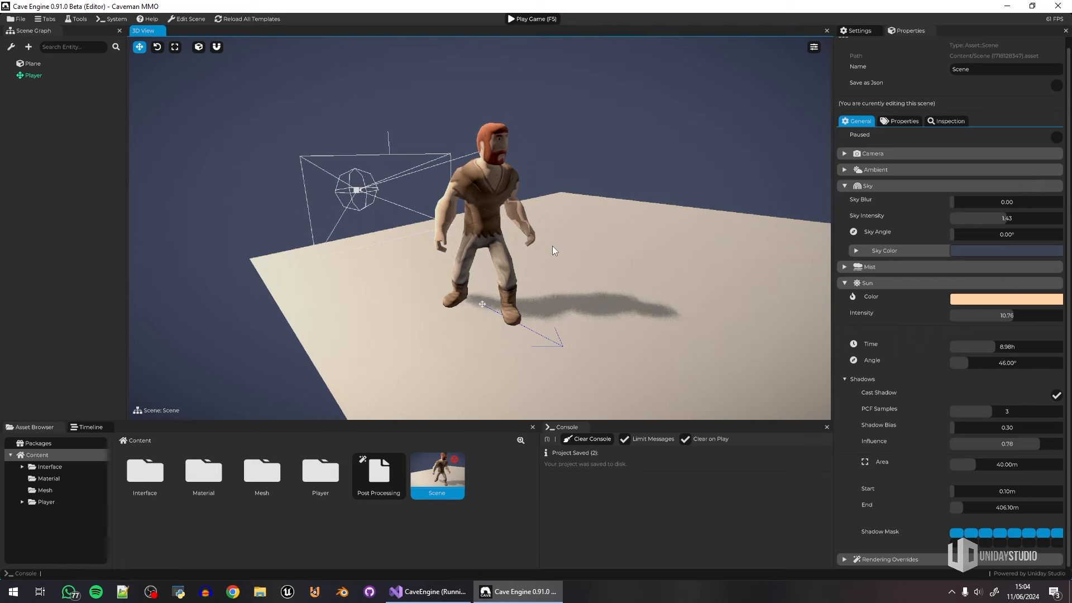
right_drag(562, 240, 398, 431)
key(w)
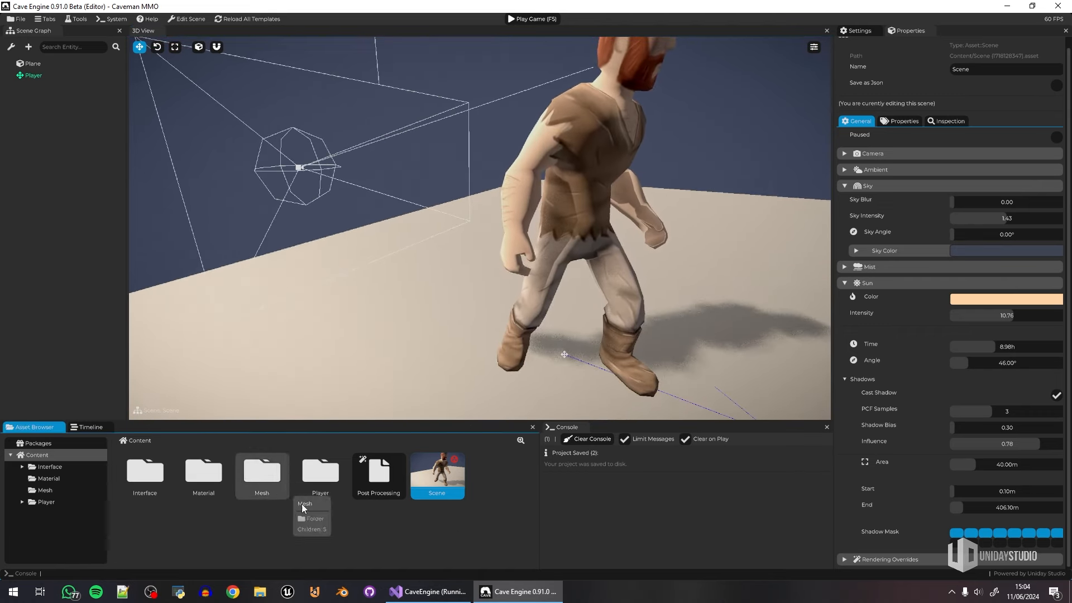
Step: Open the Player template for editing and check its camera's preview and placement from behind the character
double_click(330, 480)
double_click(156, 466)
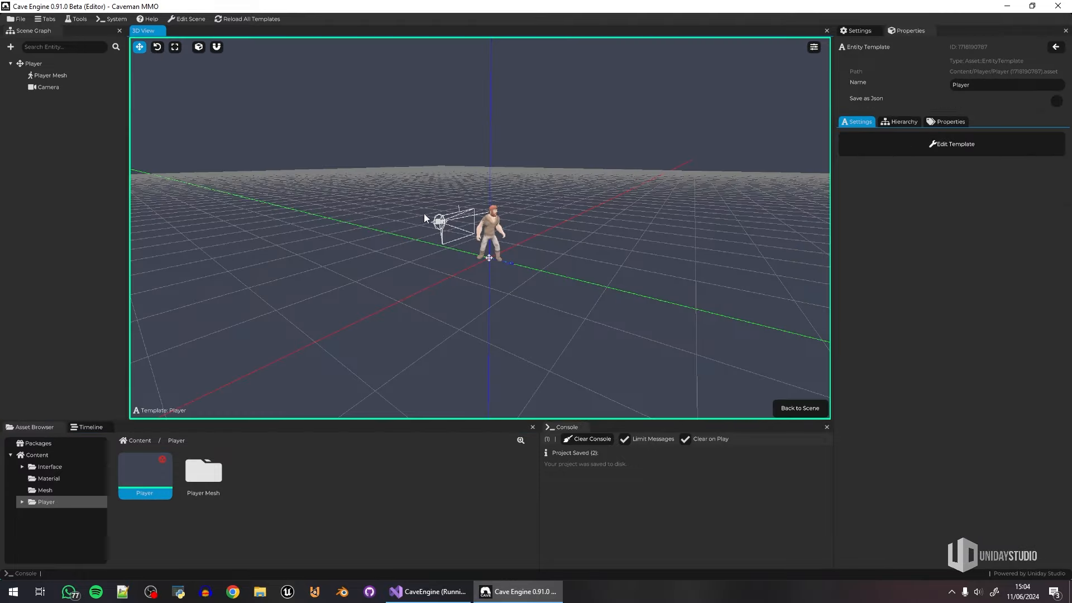
click(439, 222)
key(w)
right_drag(462, 260, 775, 315)
key(a)
key(d)
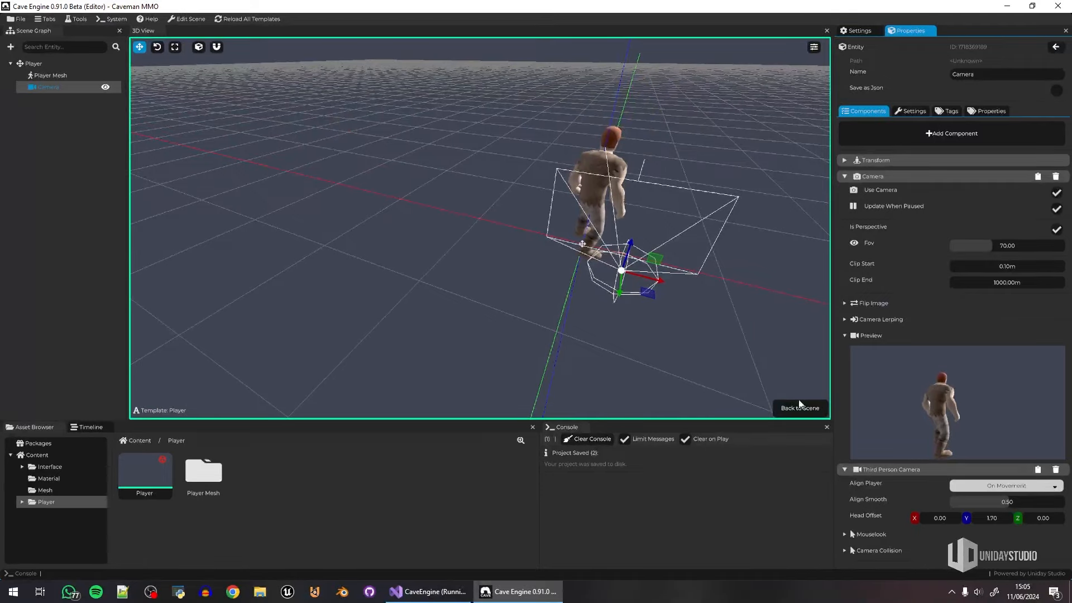
Step: Return to the scene, run the game to test the third-person camera around the character, and stop it
click(799, 405)
click(531, 19)
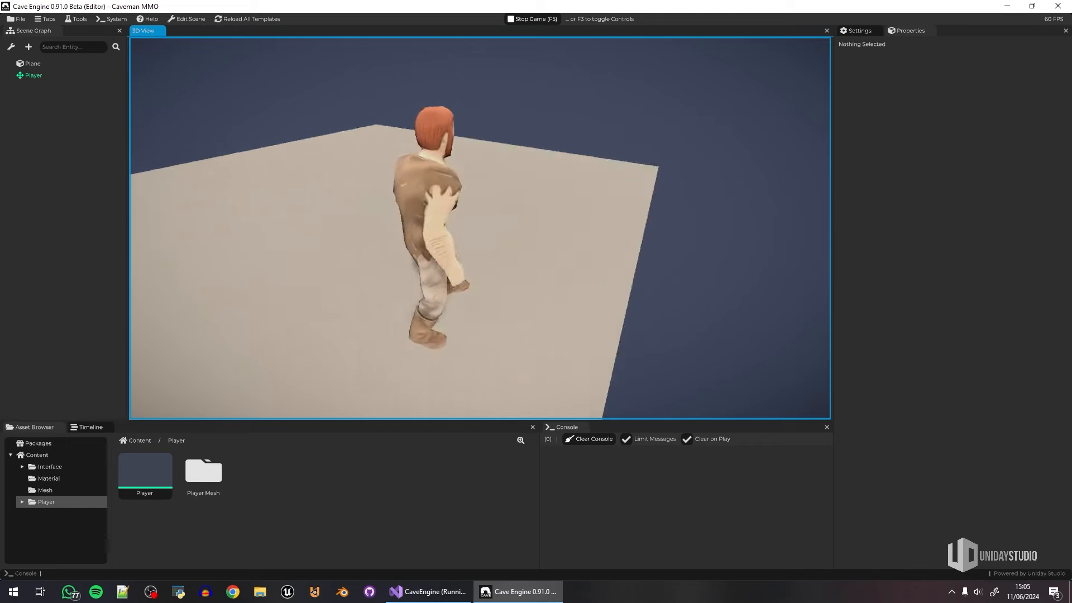
key(F5)
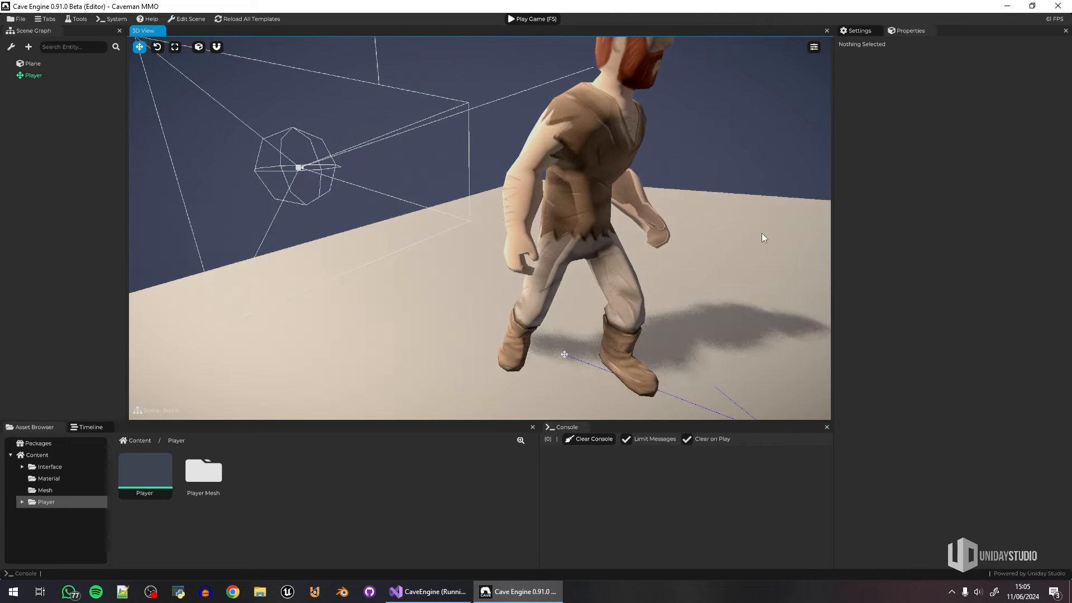
right_drag(655, 288, 666, 332)
key(s)
key(s)
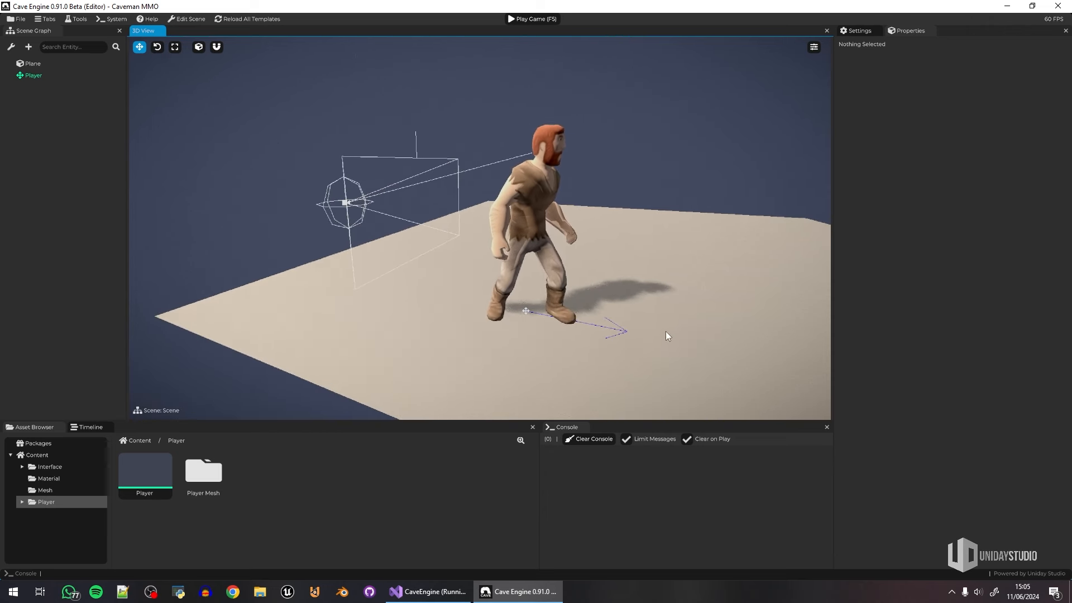
click(296, 519)
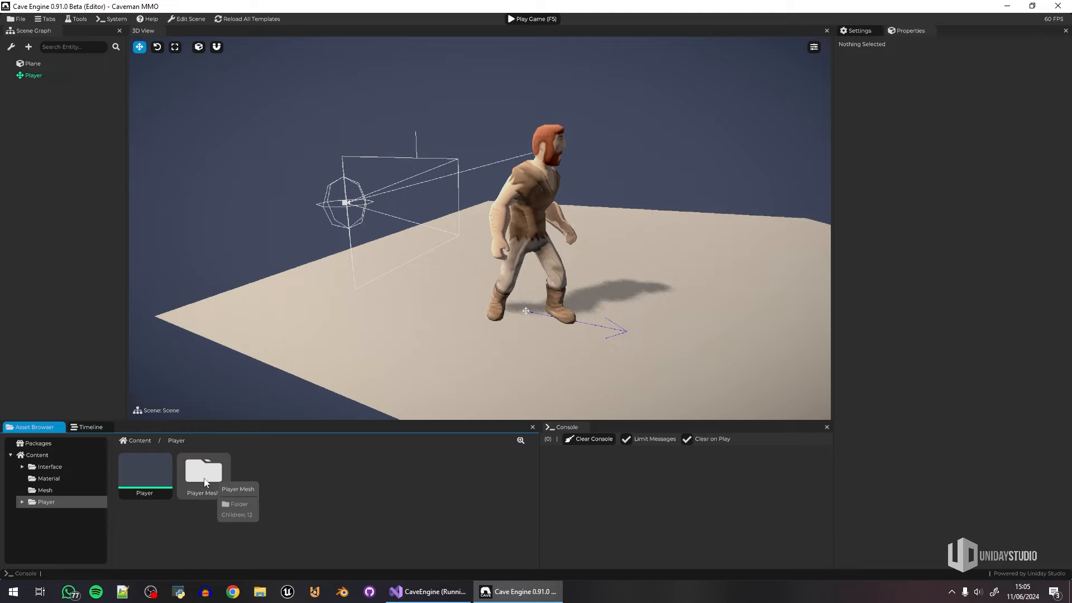
right_click(302, 469)
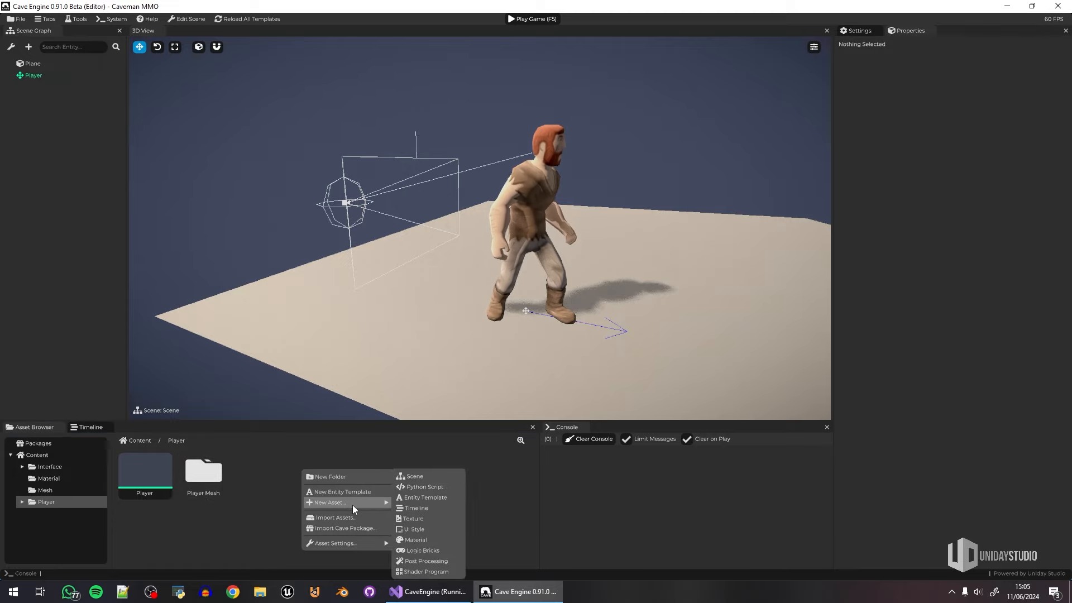
click(274, 508)
Step: Reopen the Player template and add a Python Component to its root Player entity
double_click(148, 481)
scroll(574, 254, up, 5)
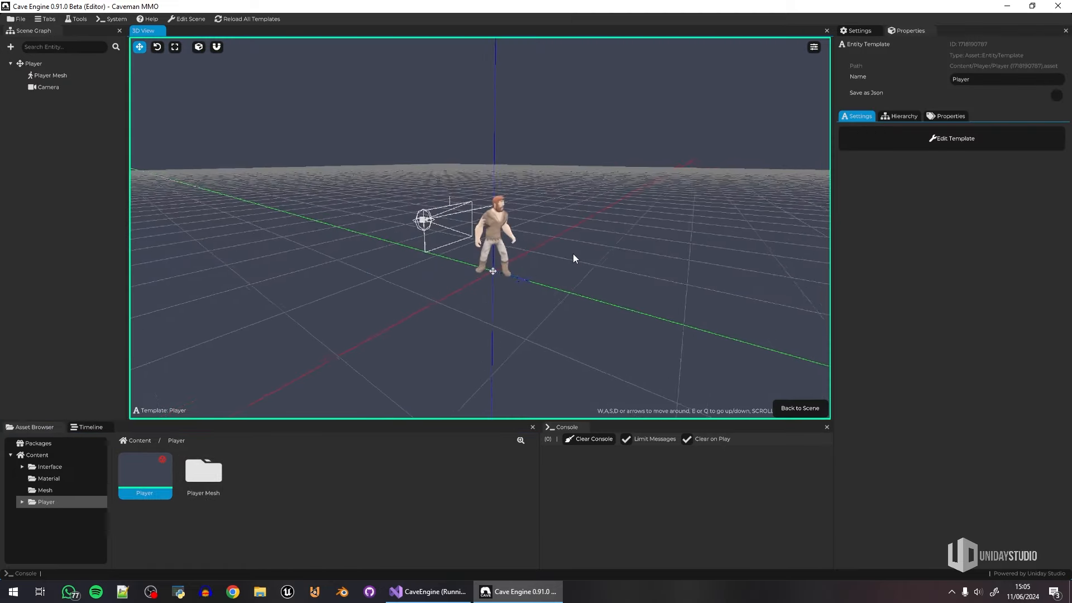
click(21, 64)
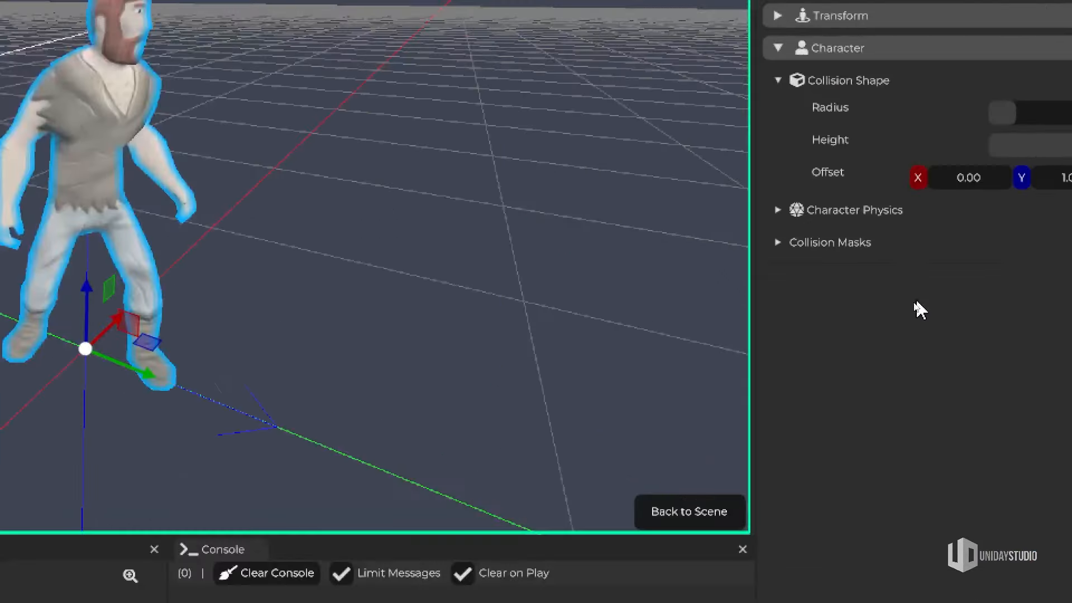
right_click(918, 306)
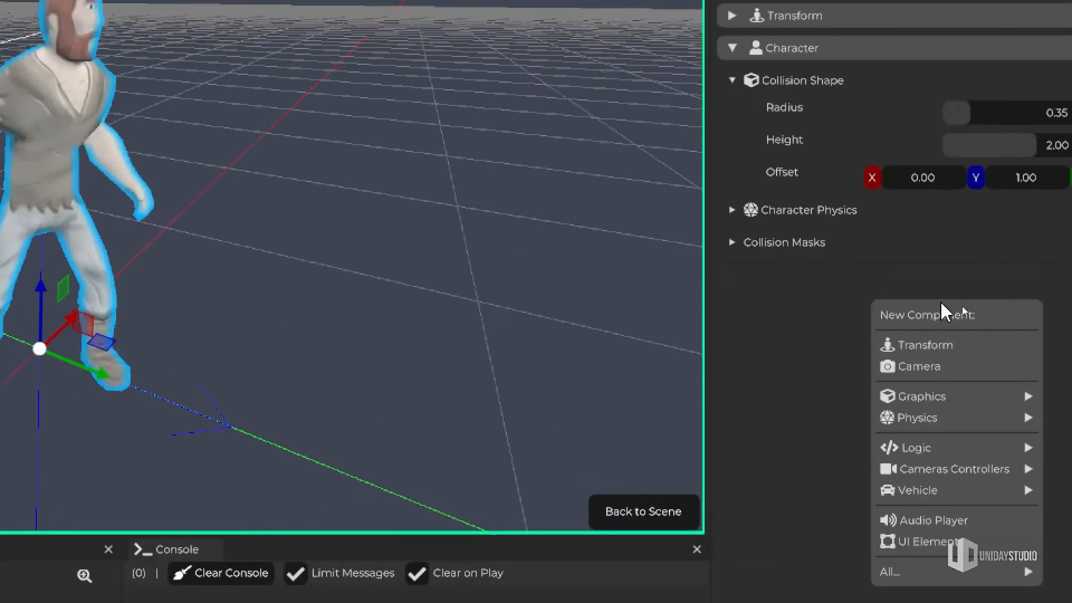
mouse_move(866, 451)
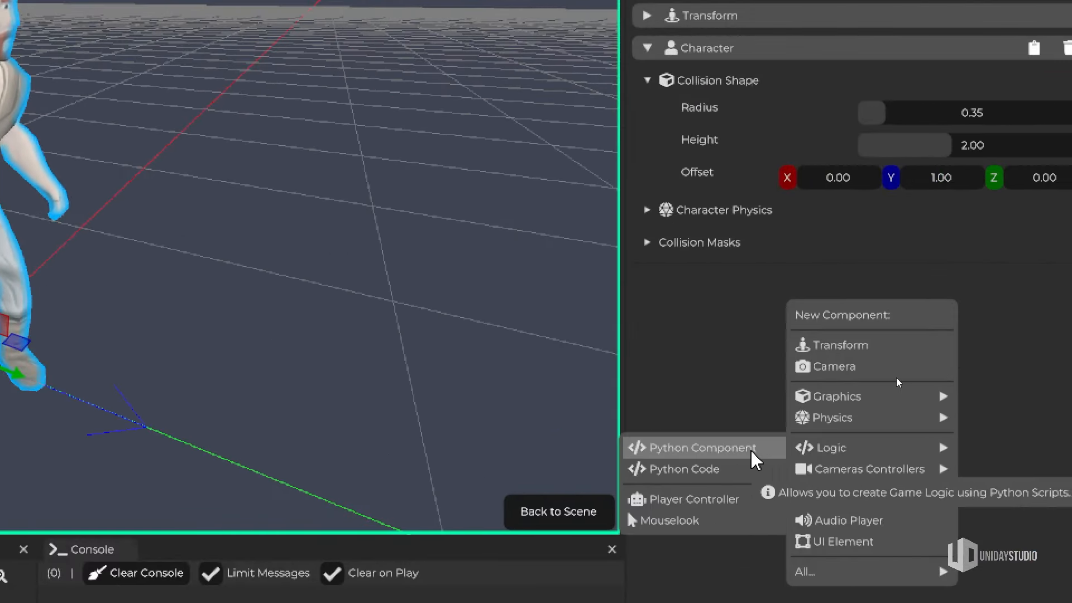
click(698, 448)
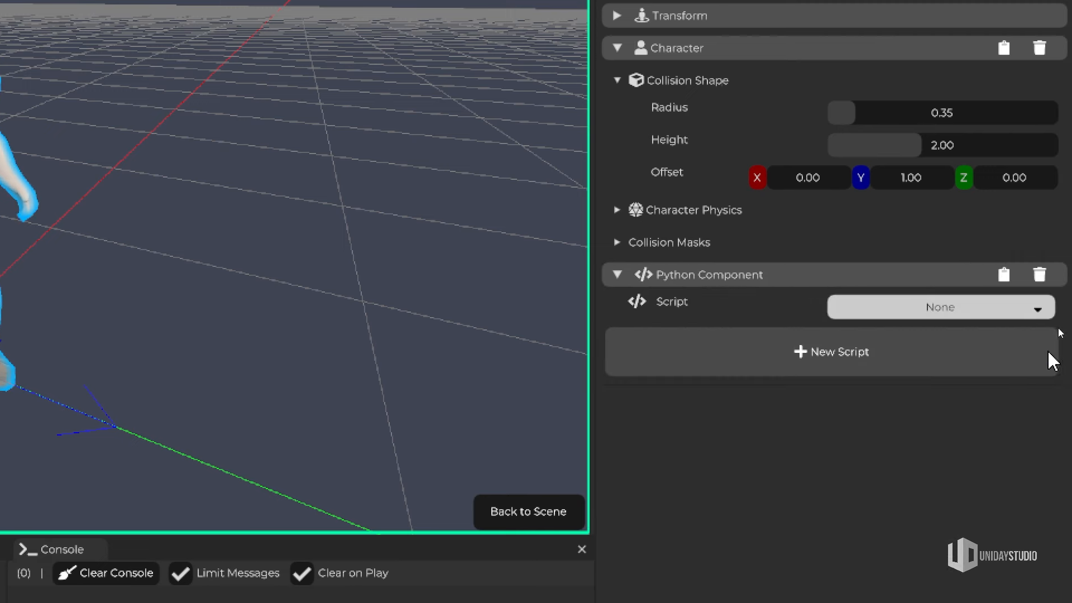
Step: Create a new script named Player for the Python Component
click(845, 363)
click(950, 395)
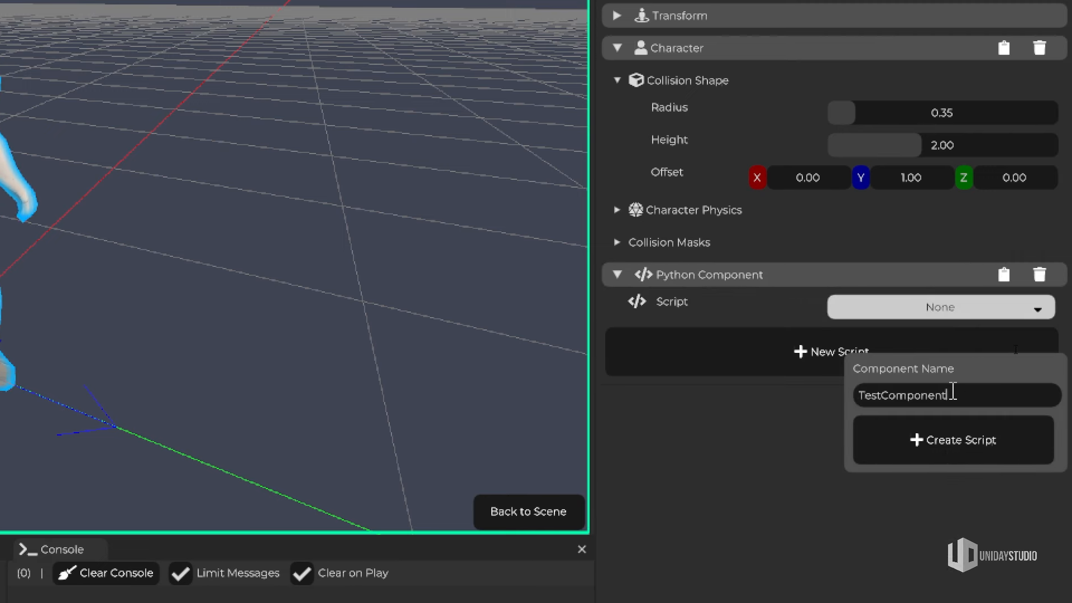
key(ctrl+a)
text(Player)
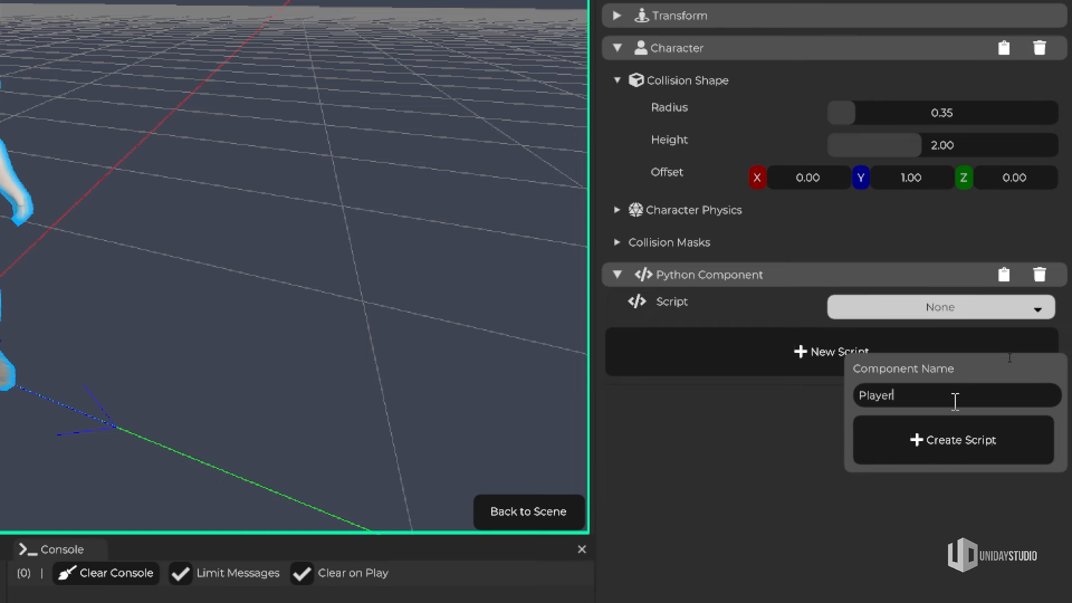
click(951, 446)
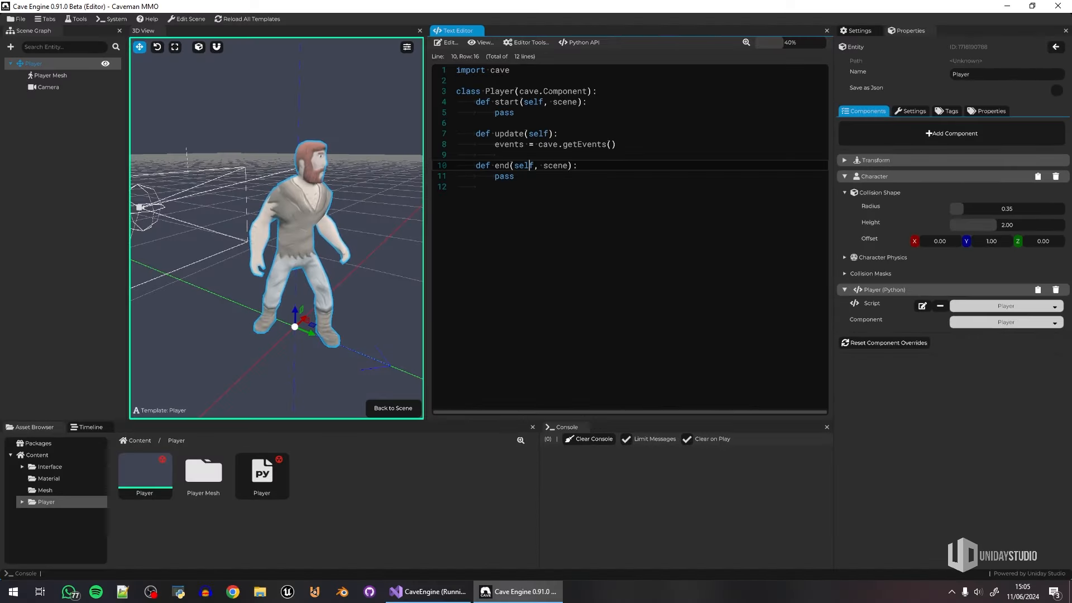
click(361, 138)
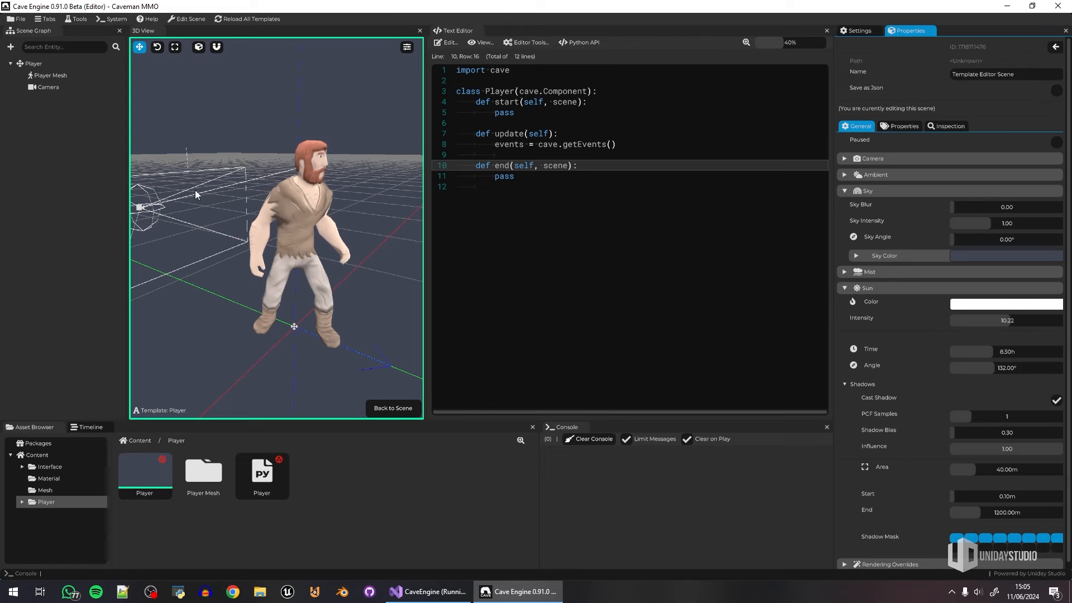
click(35, 63)
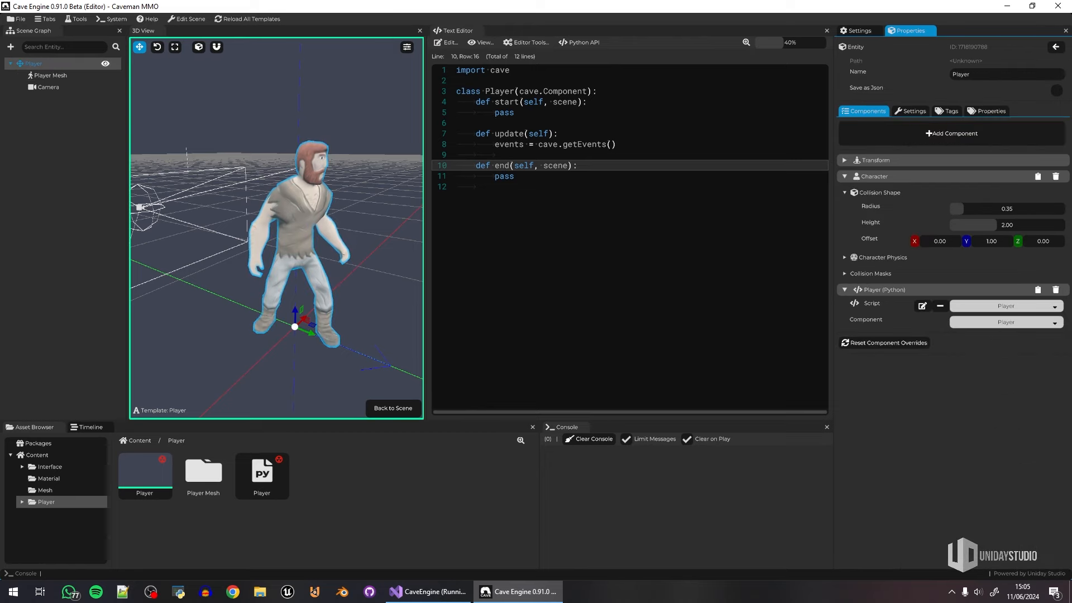
click(265, 95)
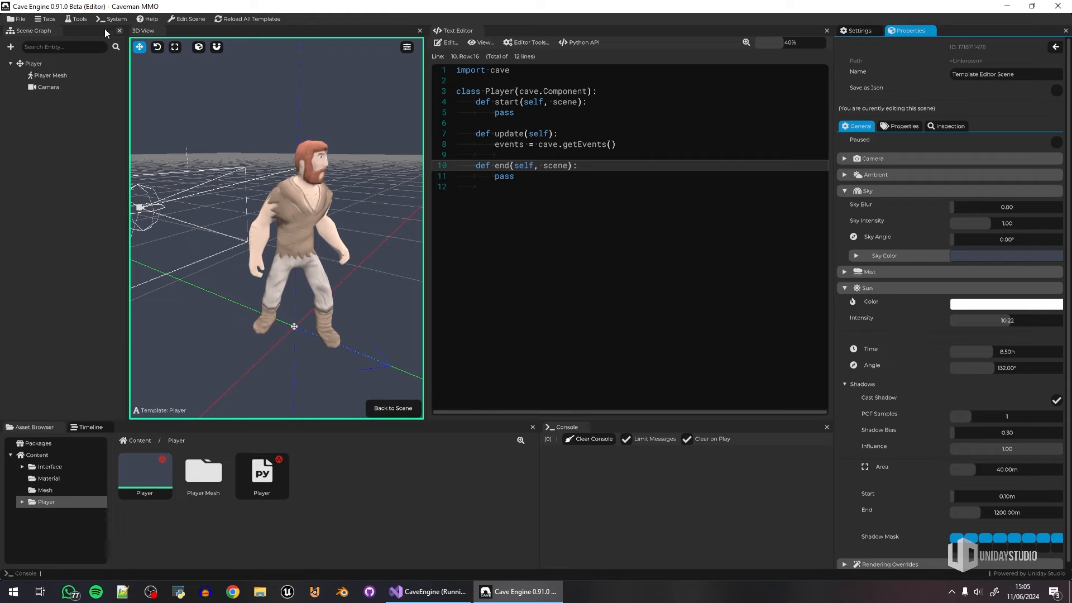
Step: Open the engine's folder in Explorer and look over the Python stub files in Editor\Stubs
click(20, 19)
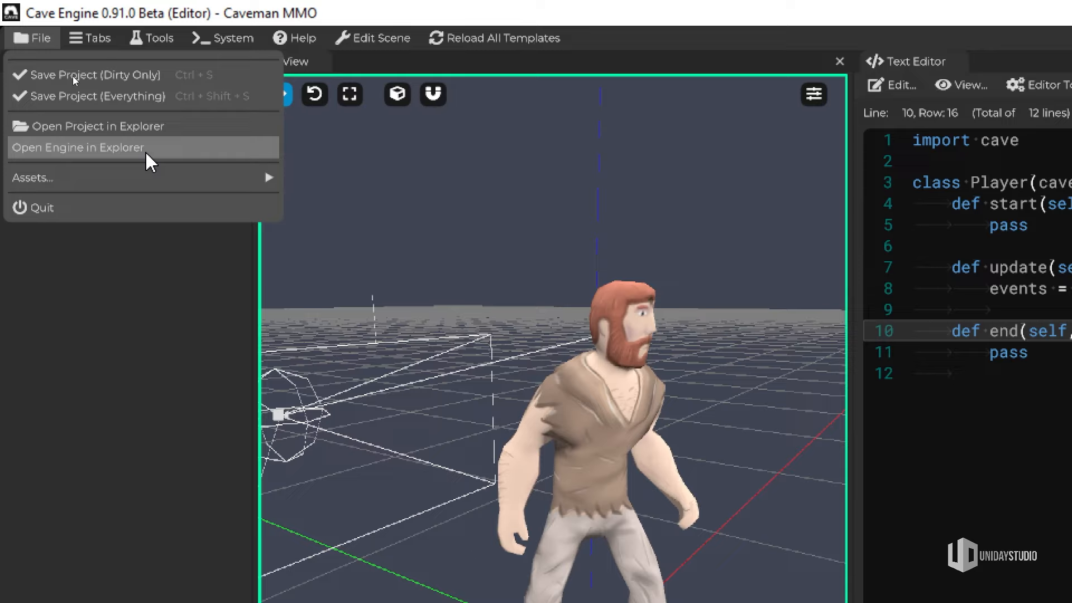
click(144, 150)
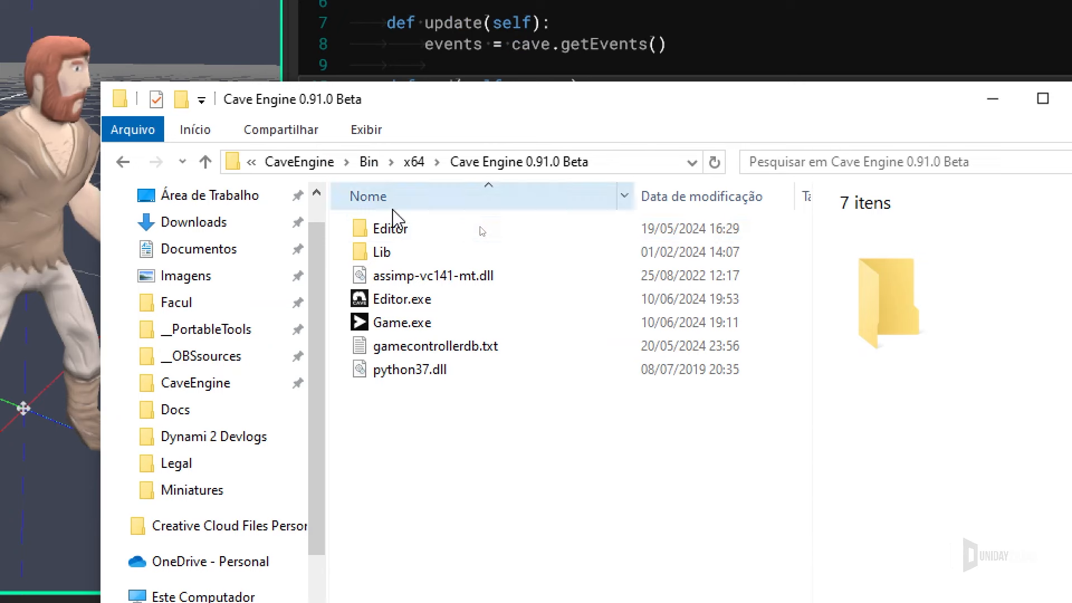
double_click(415, 233)
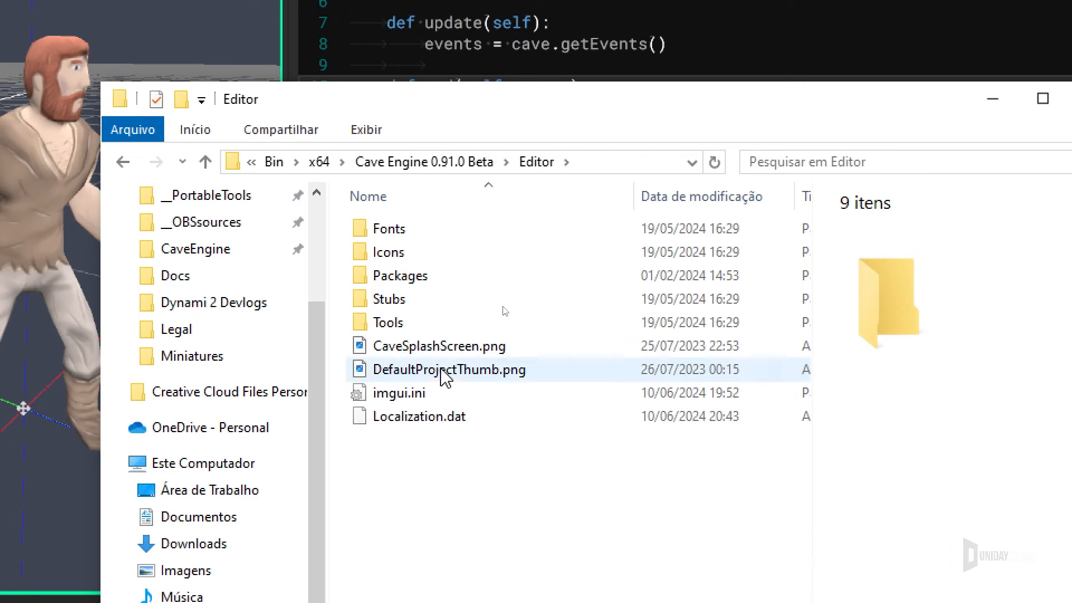
double_click(391, 300)
drag(466, 407, 419, 226)
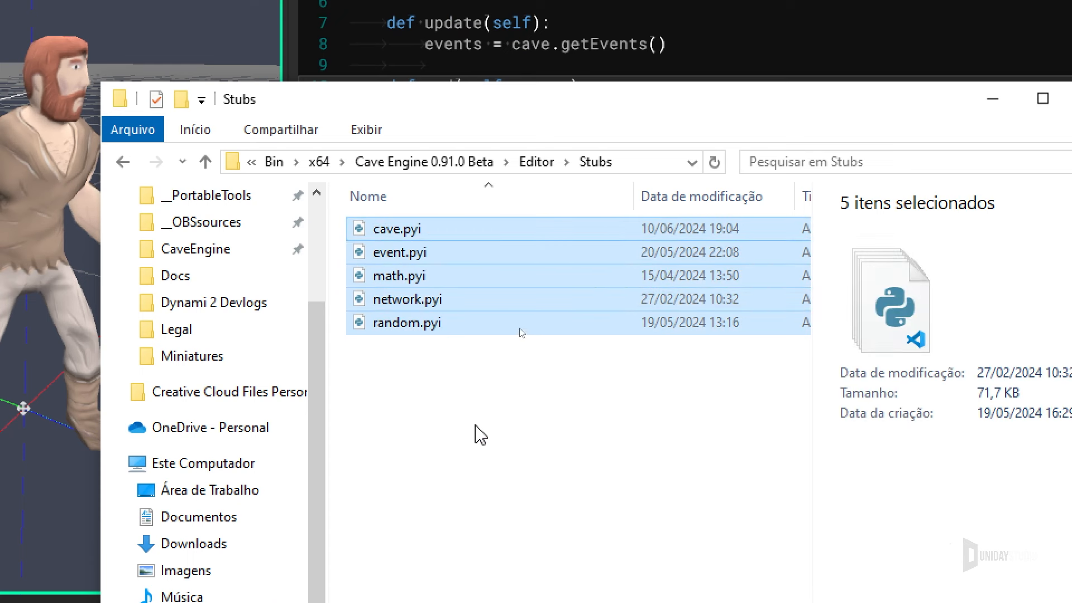
click(442, 393)
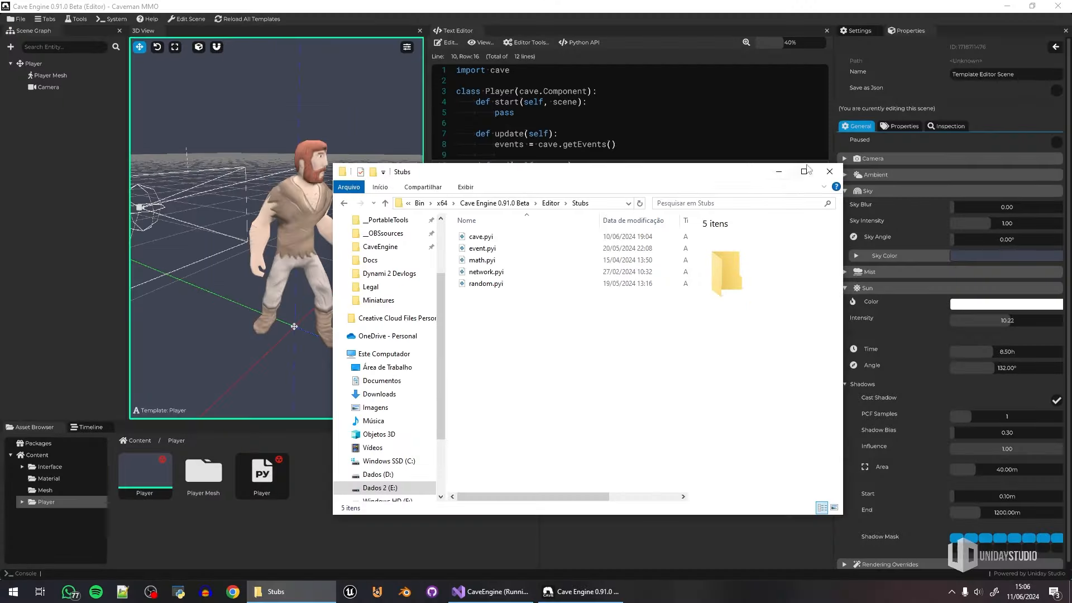
click(838, 173)
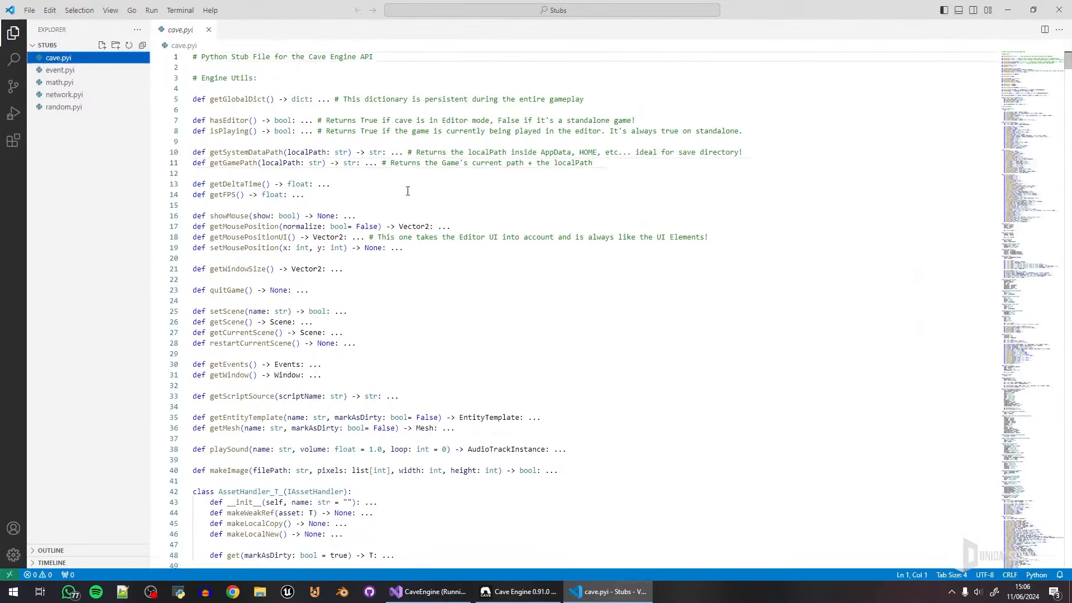
Step: In VS Code, look through the cave.pyi stub file from the engine utility functions down towards the Entity class
click(406, 162)
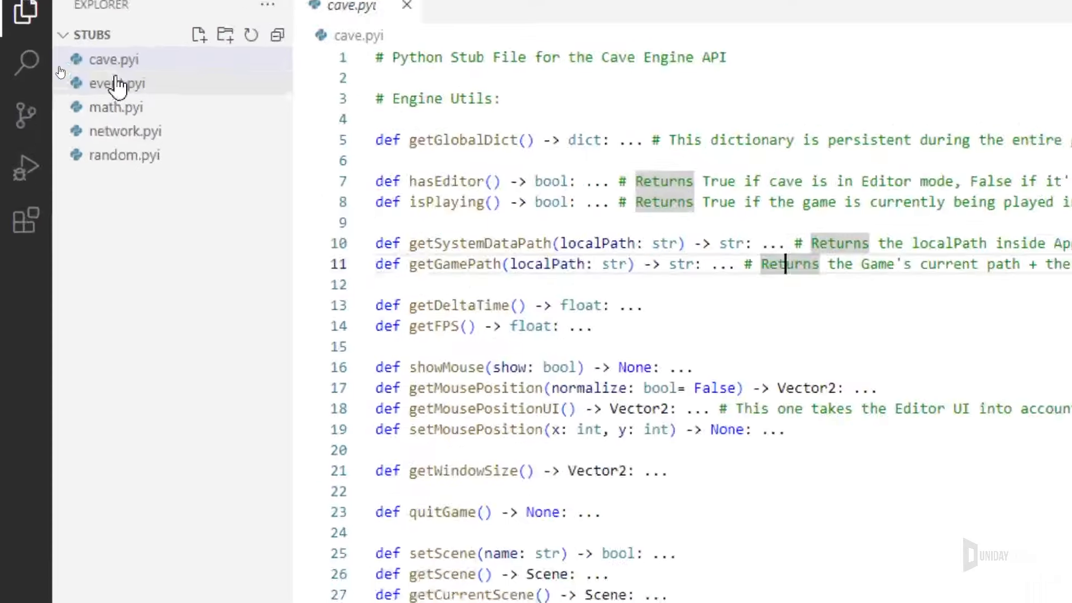
click(62, 61)
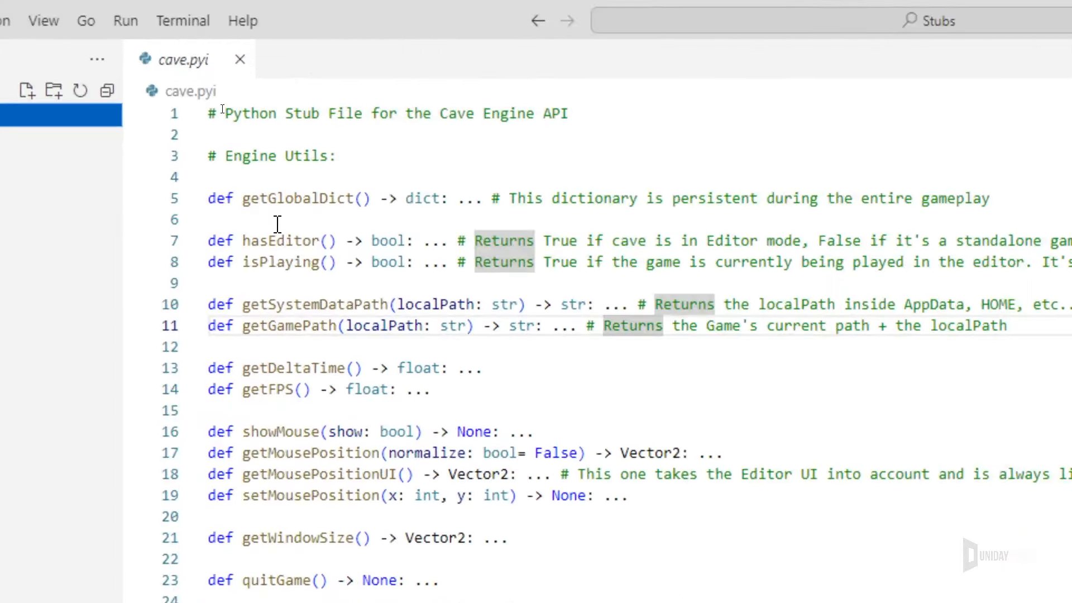
scroll(264, 212, down, 20)
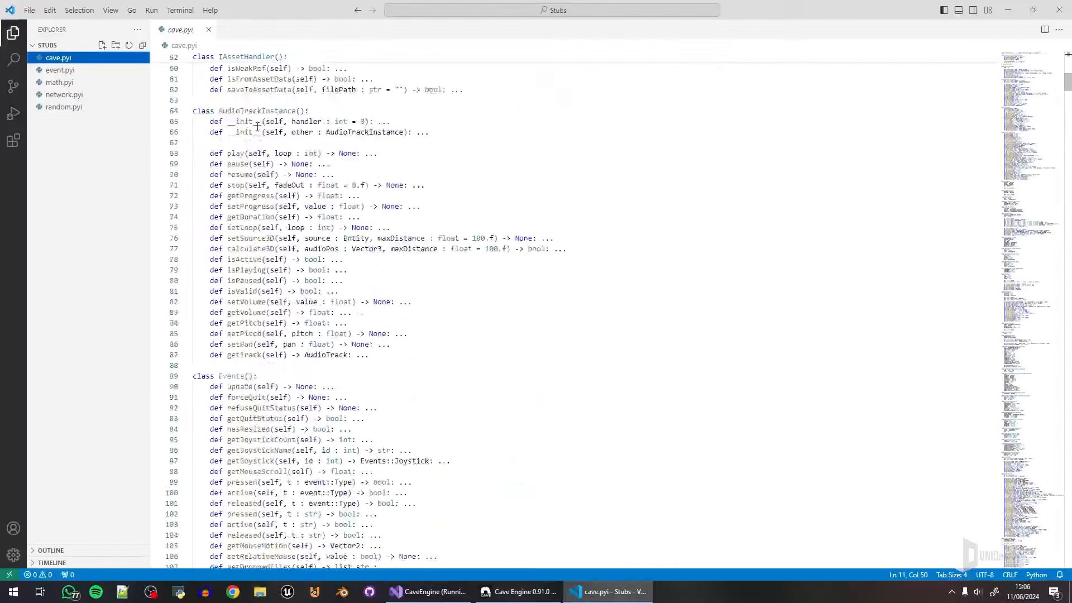
scroll(259, 229, down, 8)
drag(1044, 91, 1032, 259)
Step: Examine the Entity class in cave.pyi, including its templateEntity, tags and properties attributes and its methods
double_click(232, 143)
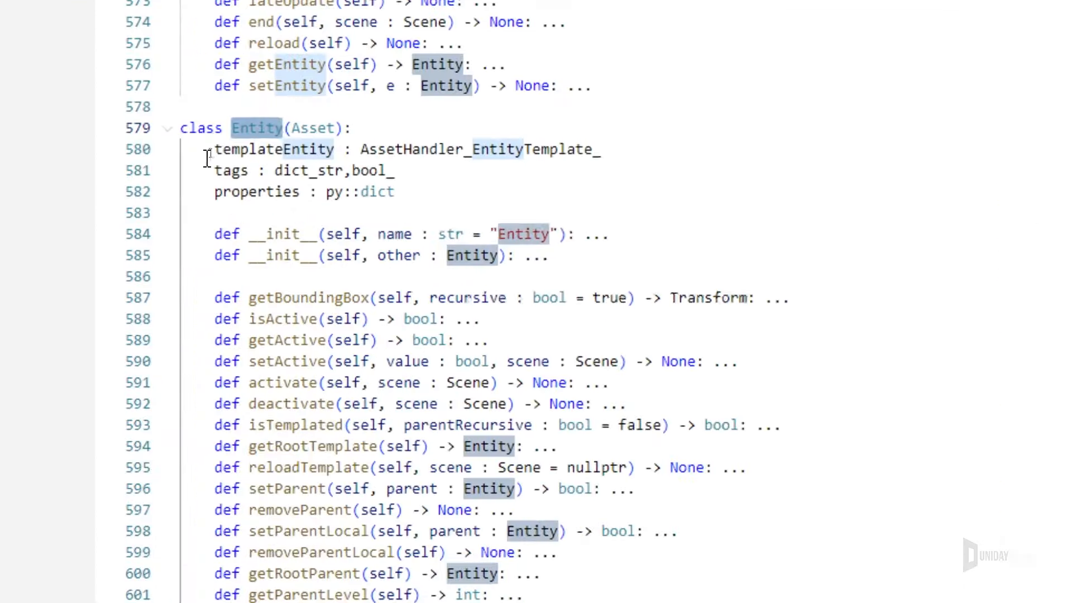
click(239, 129)
drag(285, 129, 146, 130)
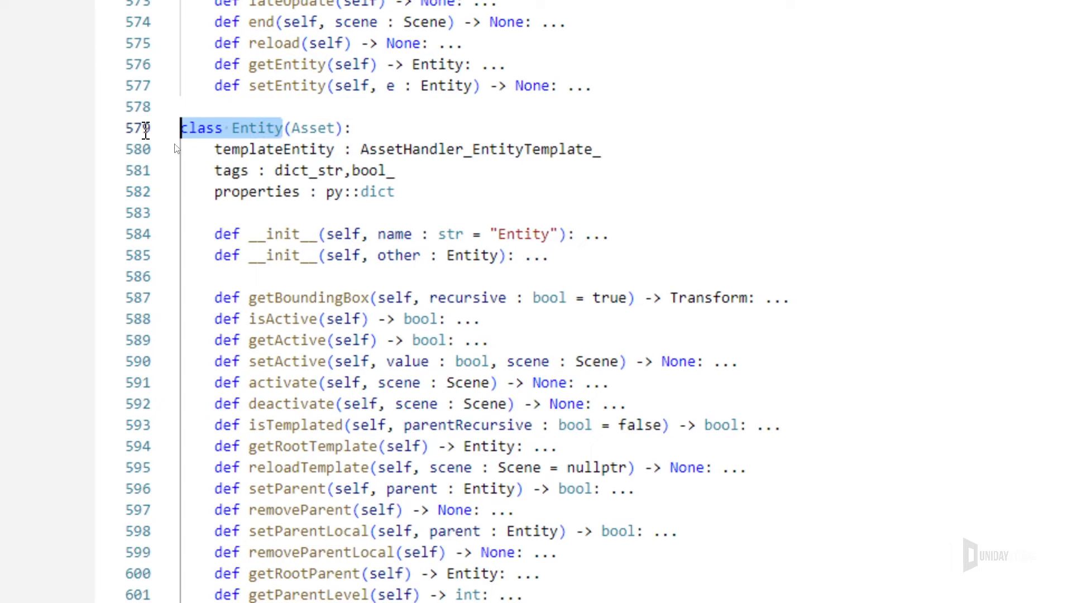
click(298, 170)
click(246, 149)
click(234, 171)
click(267, 191)
click(431, 191)
scroll(391, 184, down, 3)
click(210, 113)
scroll(252, 185, down, 4)
scroll(251, 185, down, 10)
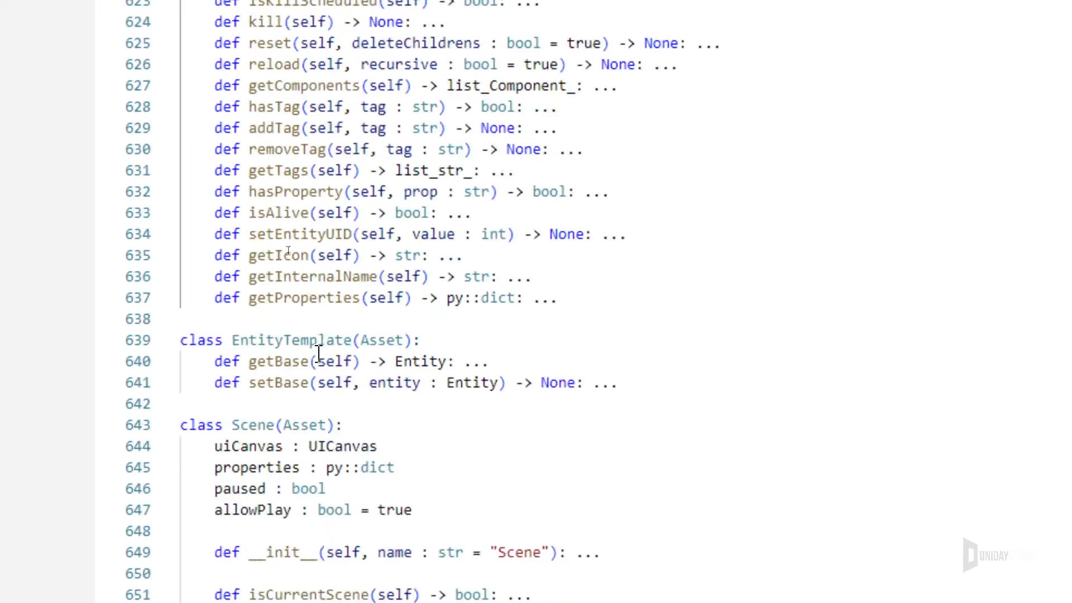
shift+click(603, 291)
scroll(605, 335, up, 6)
click(651, 99)
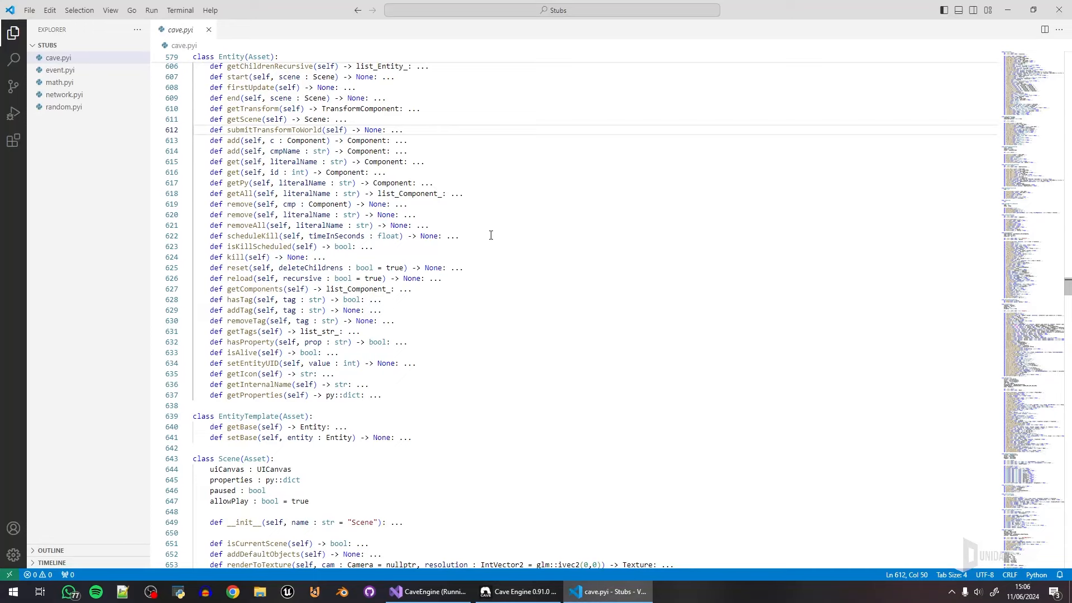
Step: Search cave.pyi for "class Component" and examine its methods, especially getEntity
key(ctrl+f)
text(class Component)
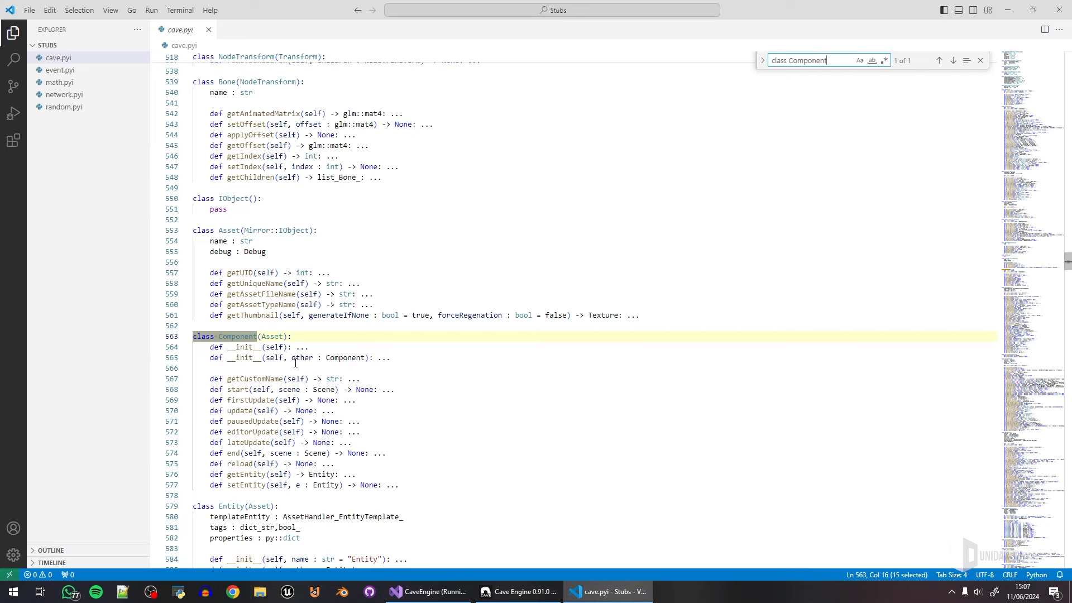
scroll(232, 264, down, 4)
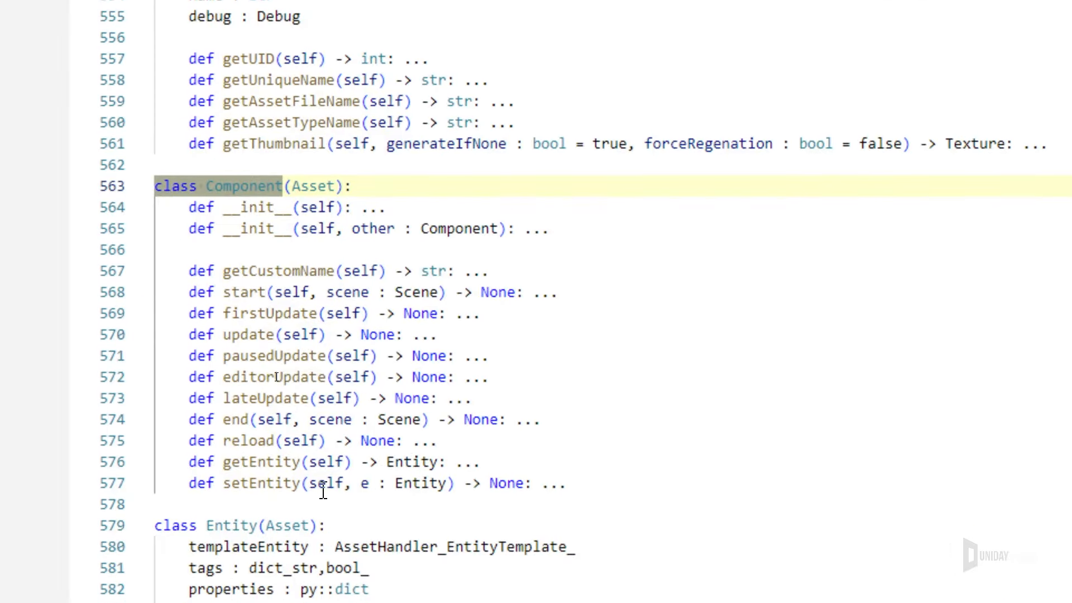
double_click(274, 463)
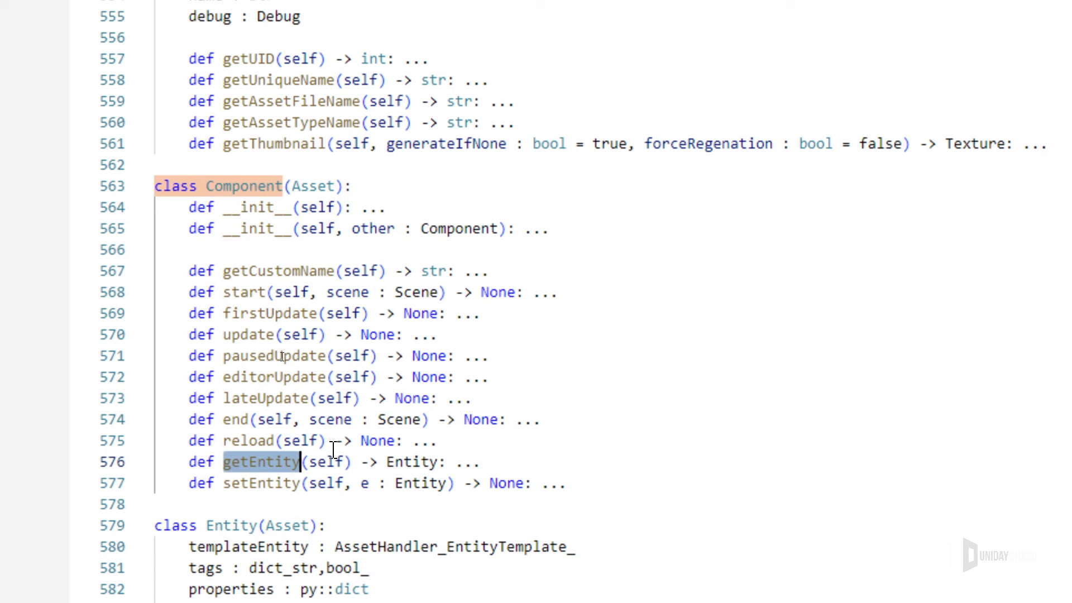
drag(525, 484, 158, 210)
click(426, 271)
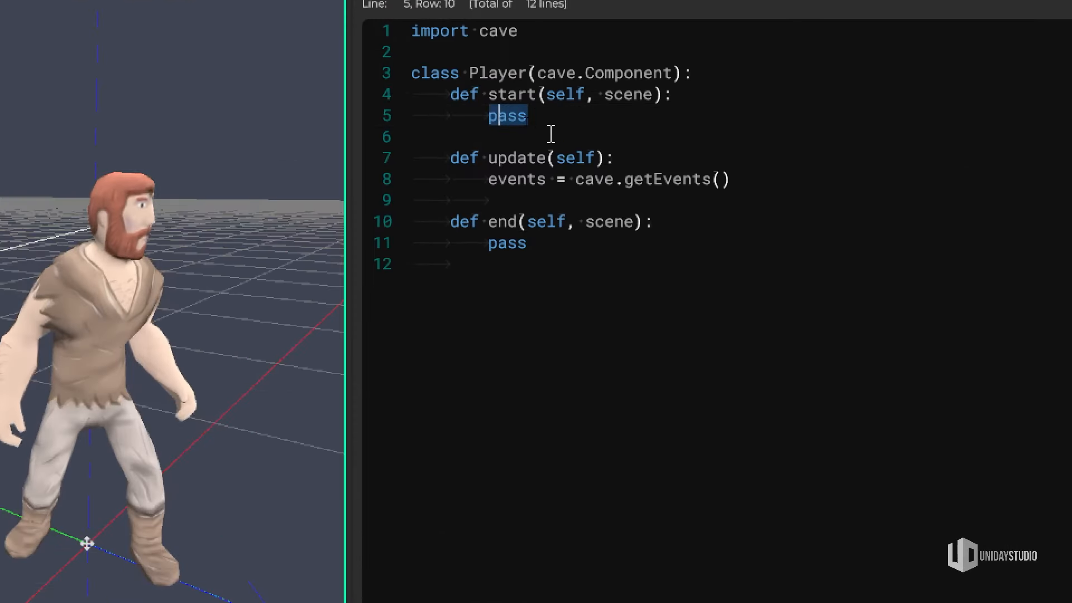
Step: In Cave Engine's Player script, replace the pass in start with self.character = self.entity
text(self.entity)
click(489, 115)
text(self.)
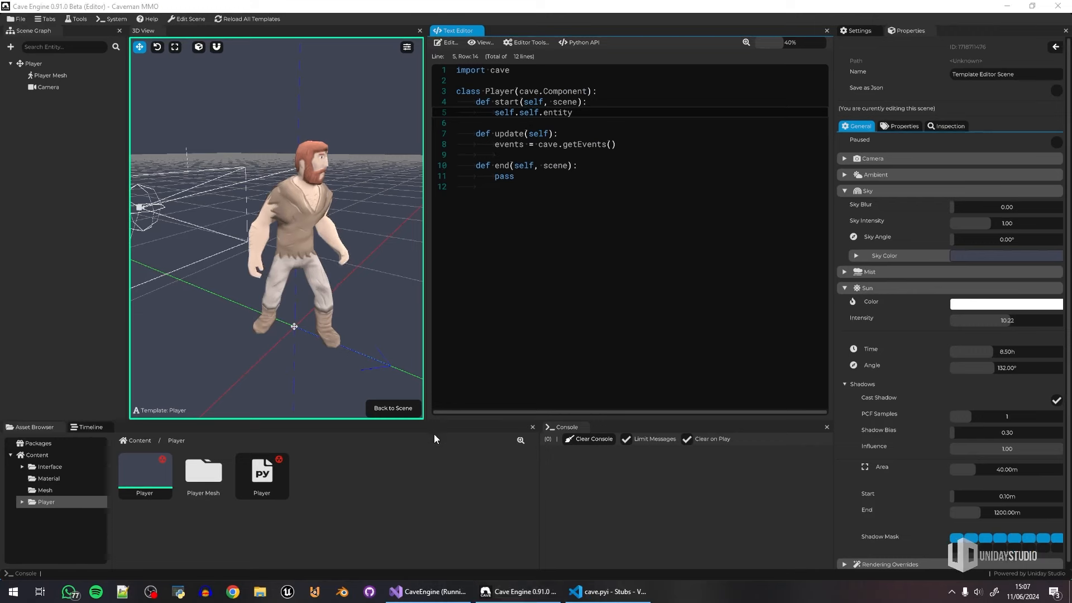
click(518, 592)
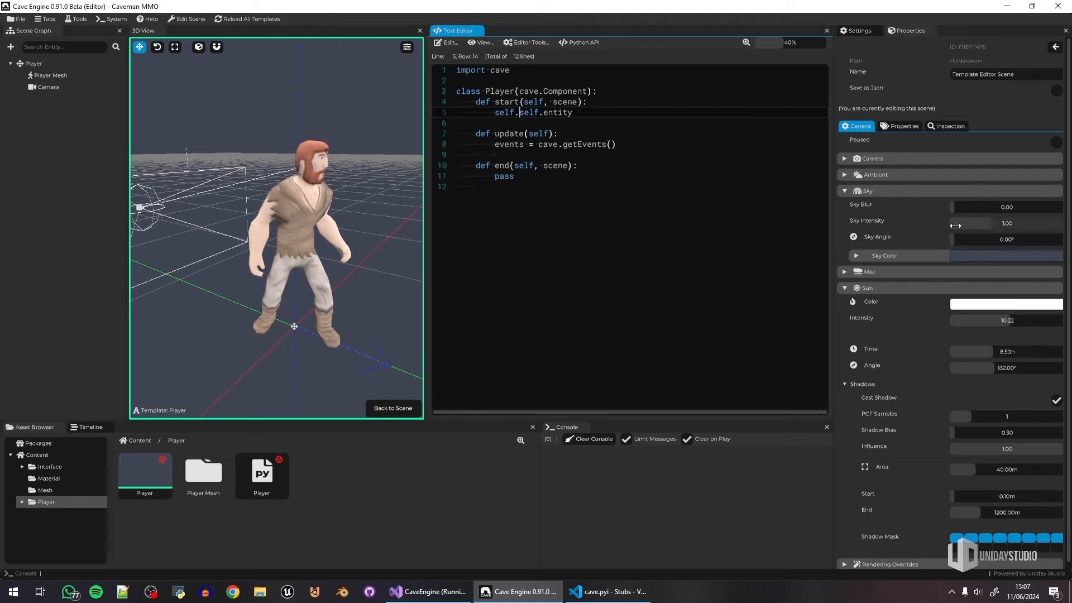
click(40, 64)
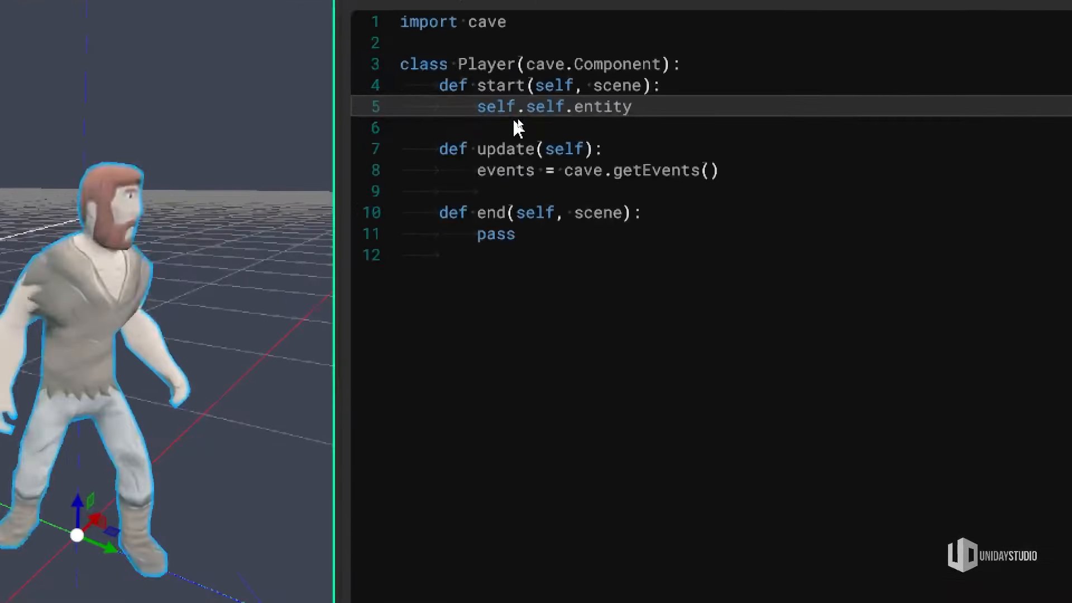
text(character =)
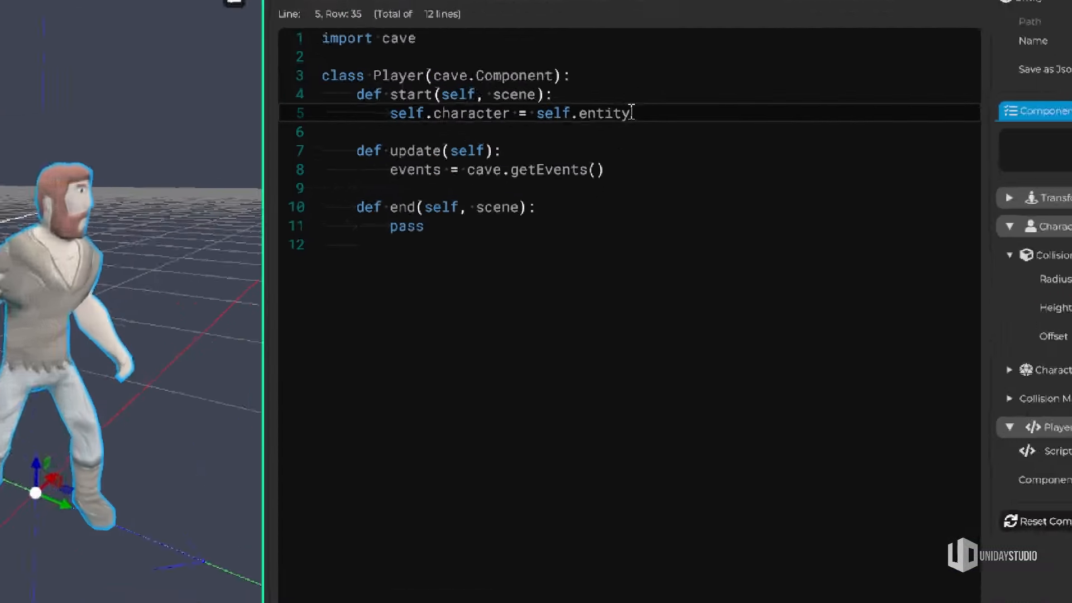
drag(630, 112, 579, 111)
click(703, 108)
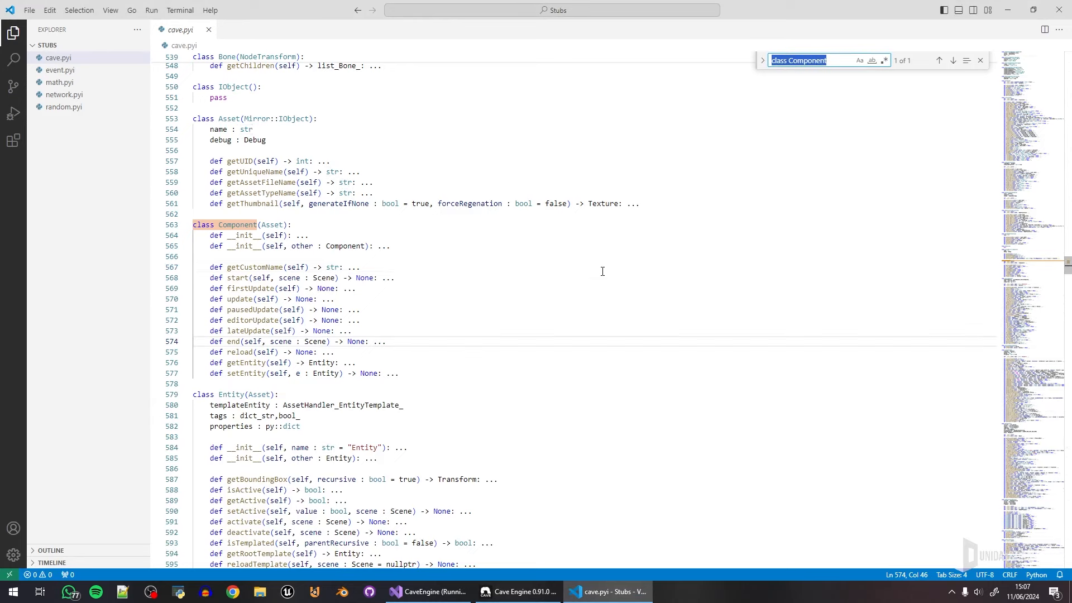
Step: In VS Code, search cave.pyi for "class Entity" and examine its get method, the literalName parameter and the Component return type
text(class Entity)
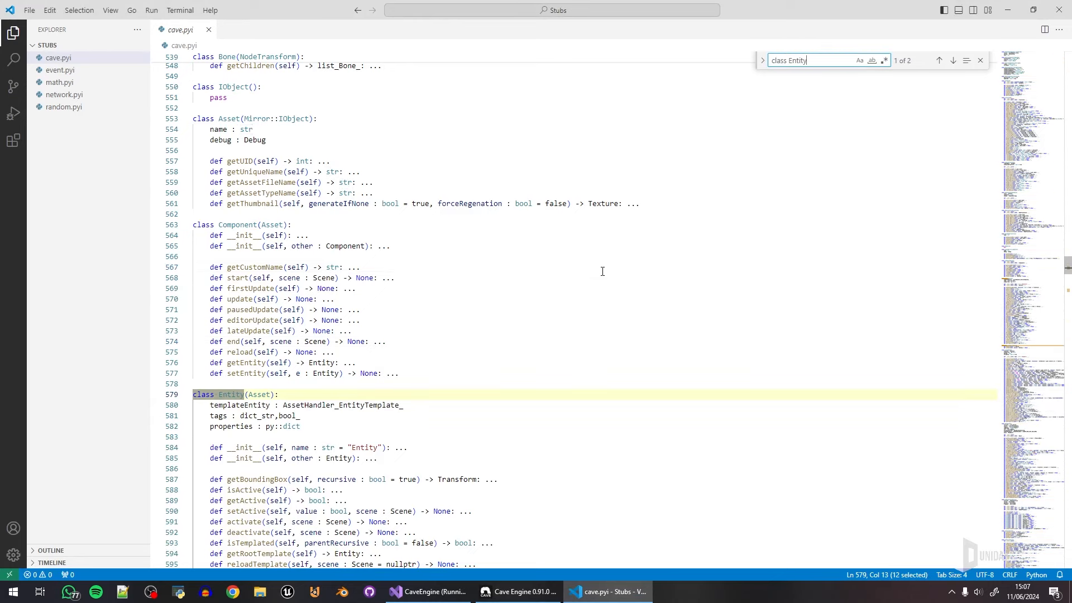
scroll(237, 289, down, 10)
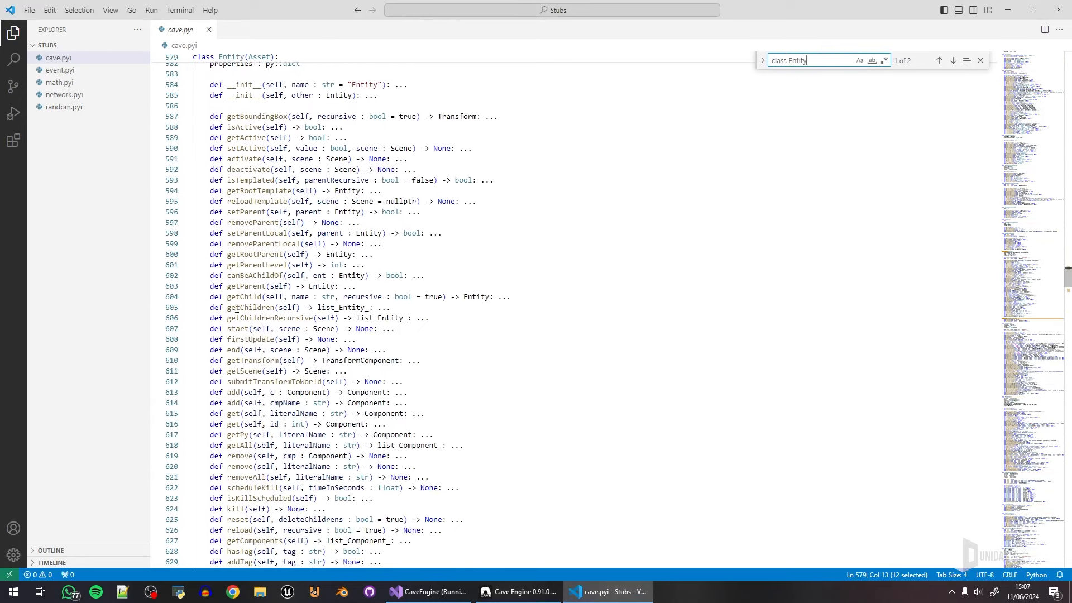
scroll(216, 361, down, 2)
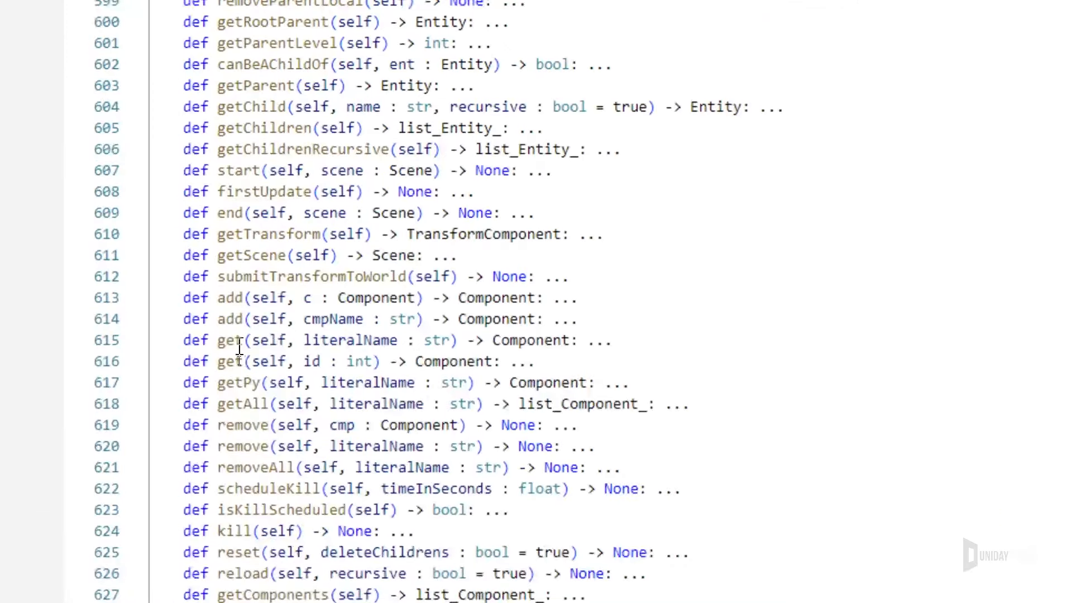
double_click(235, 357)
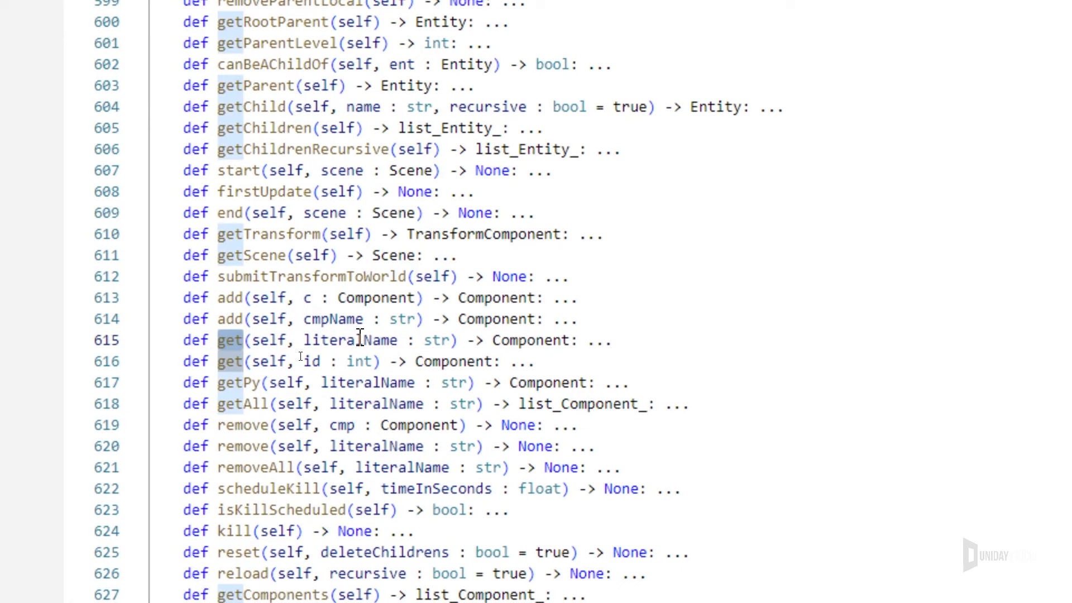
double_click(320, 340)
double_click(319, 319)
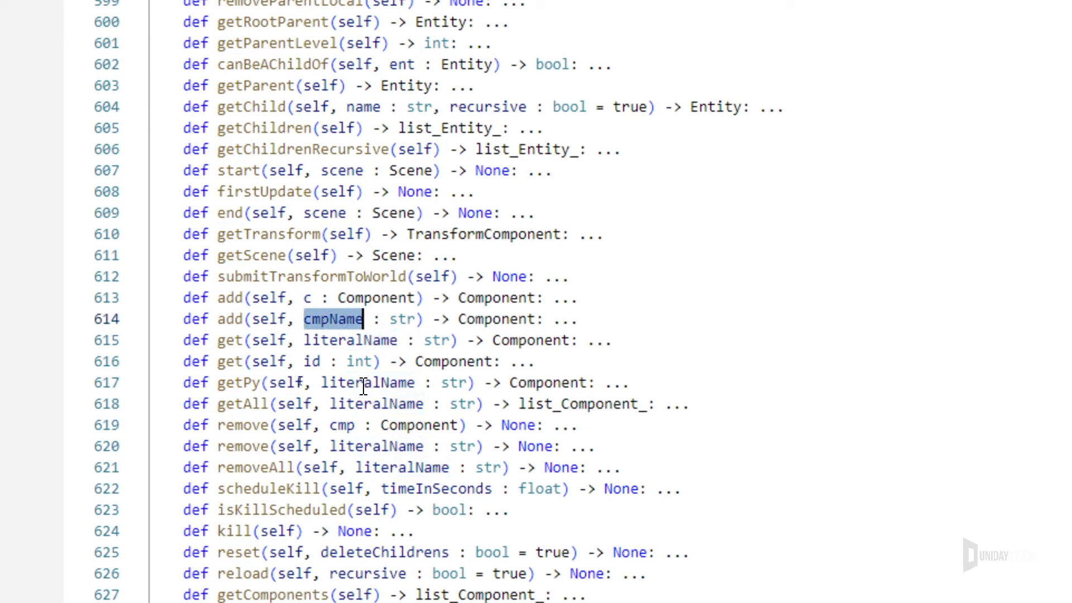
double_click(333, 340)
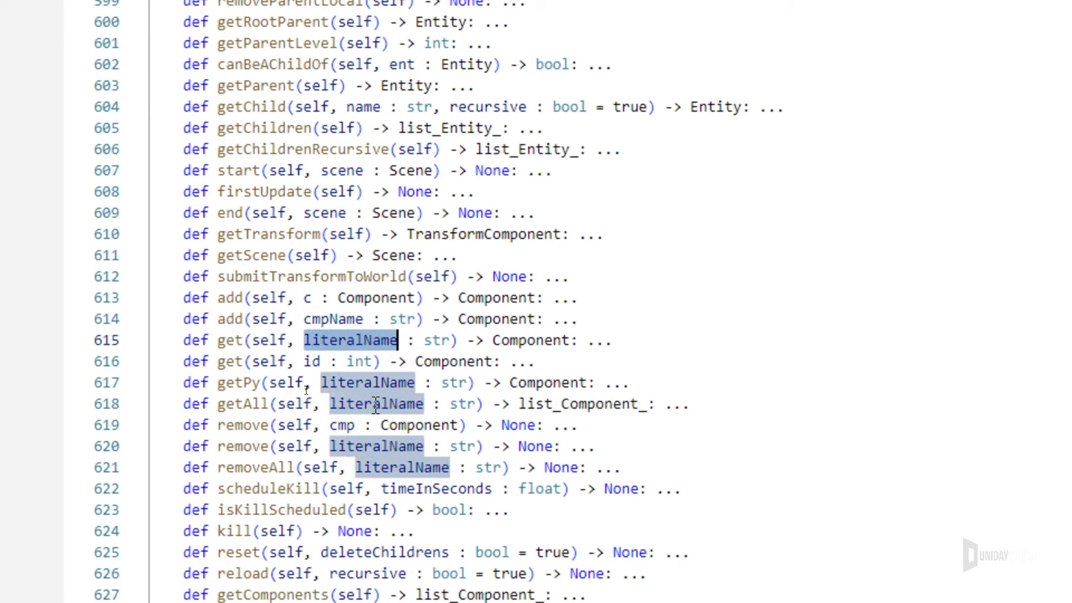
drag(230, 343, 471, 340)
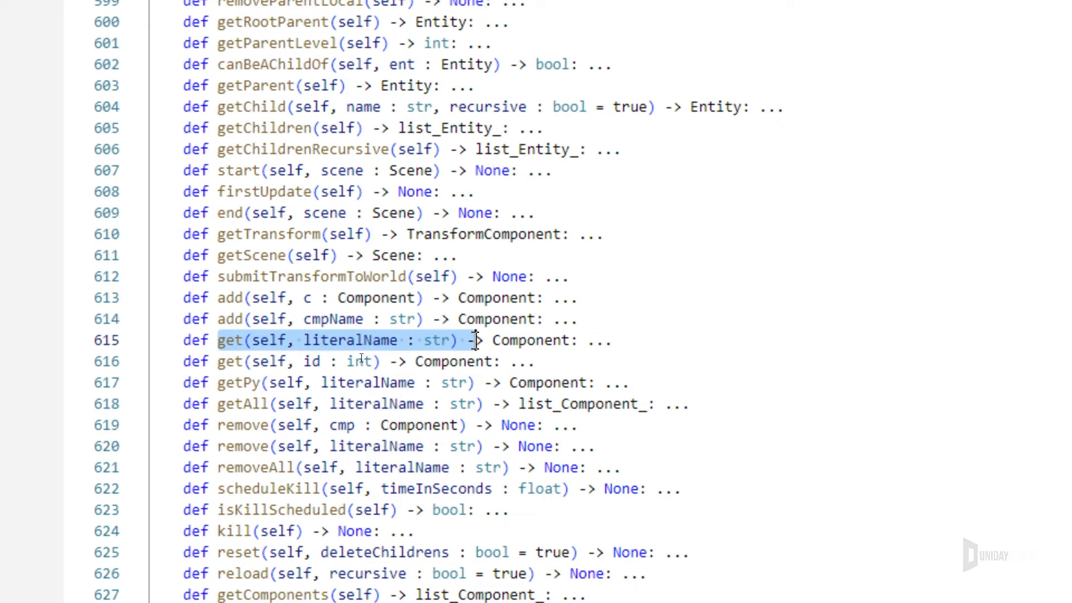
double_click(539, 340)
Step: Back in Cave Engine, append .get("Character") to the self.character assignment in the Player script's start method
click(518, 591)
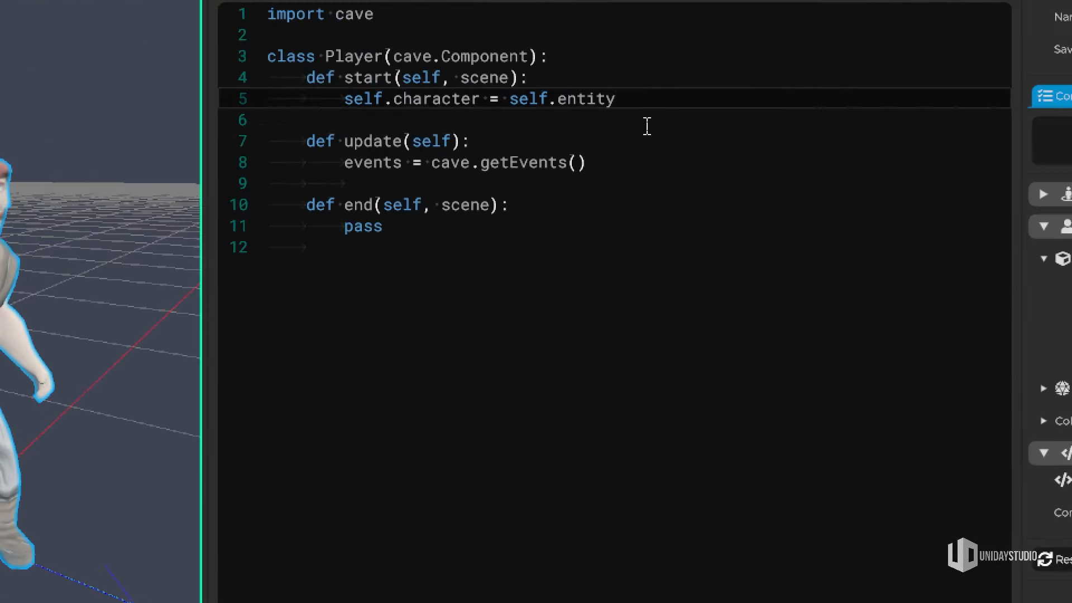
text(.get(")
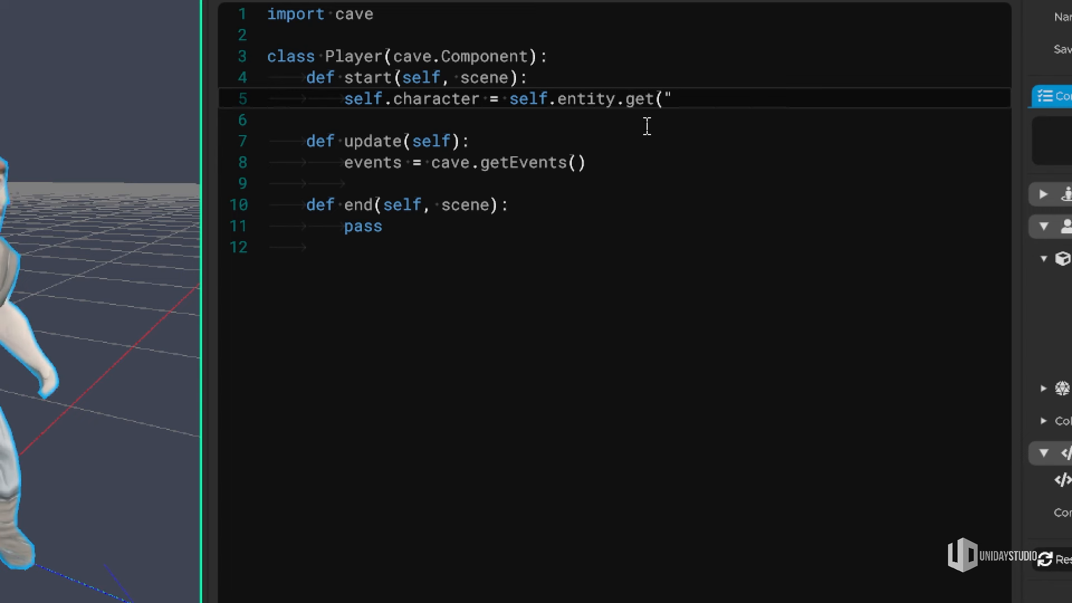
text(Character"))
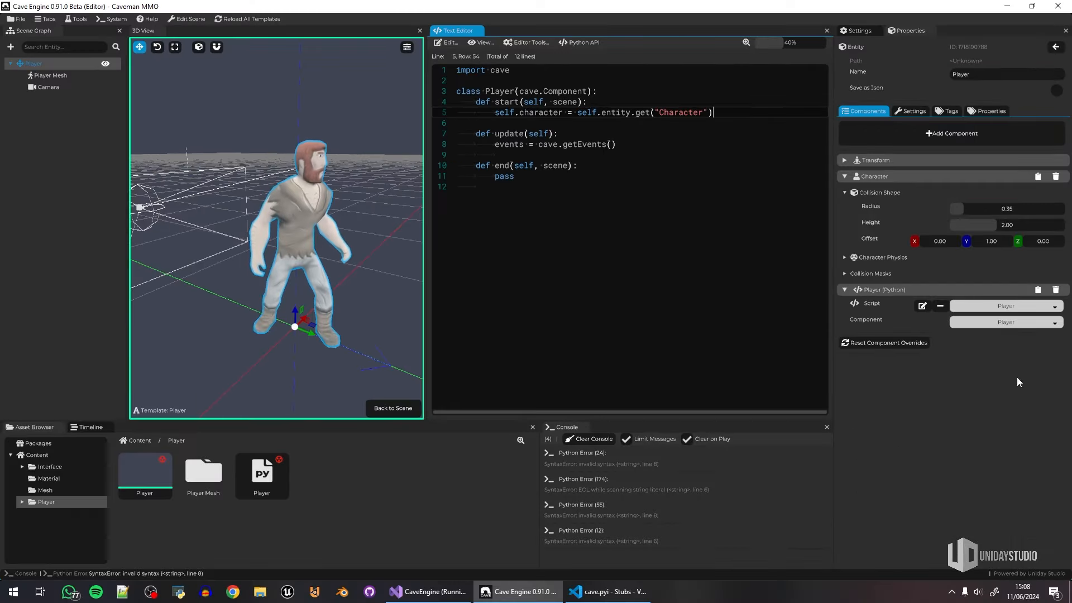
Step: Return to the main scene, run the game briefly to test the Player script, and stop it
drag(472, 31, 462, 179)
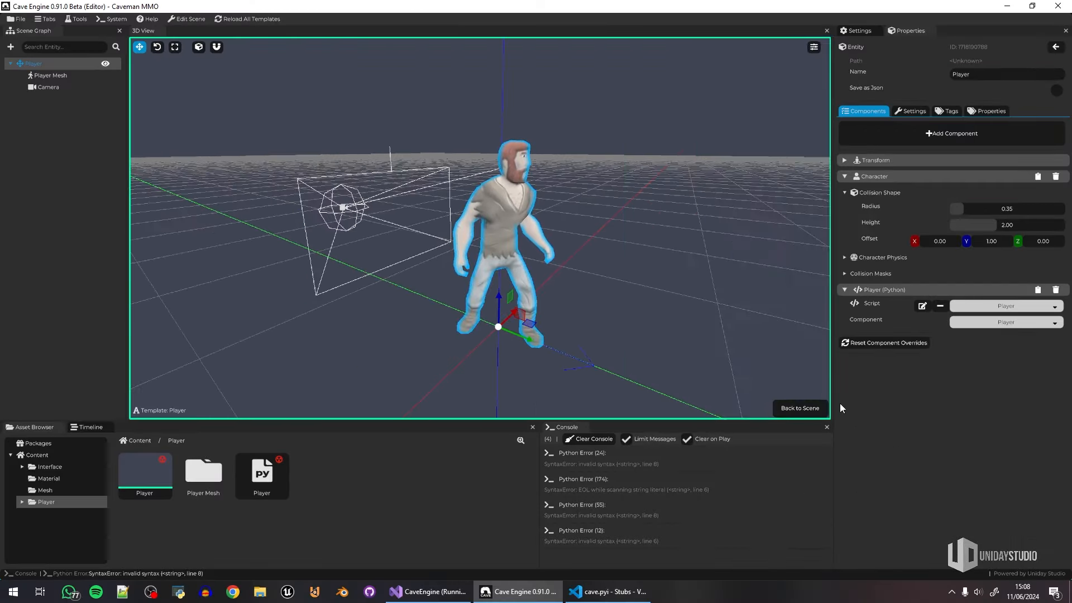
key(F5)
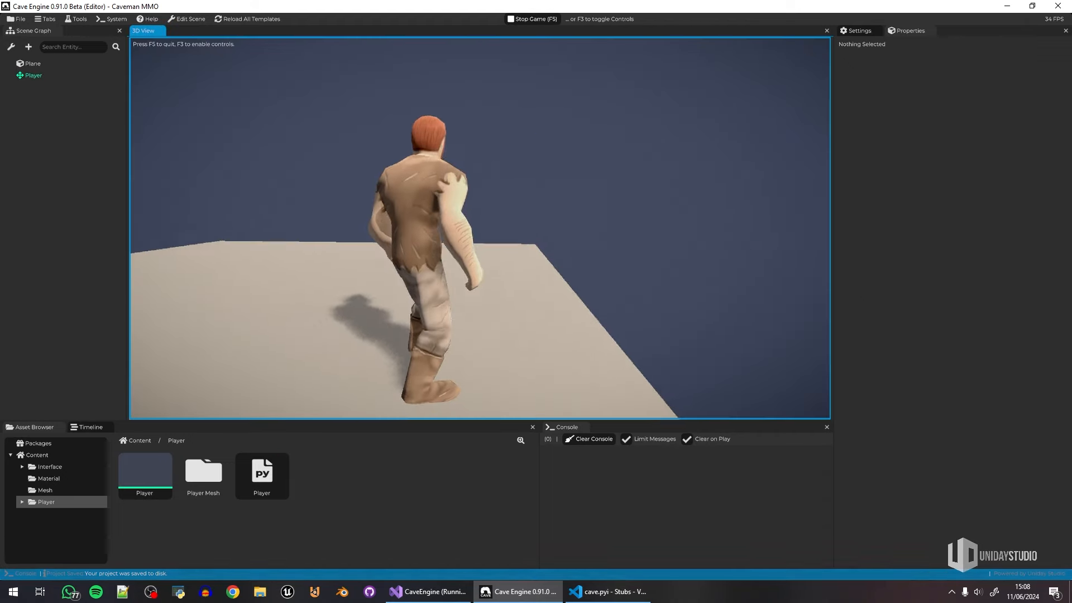
key(F5)
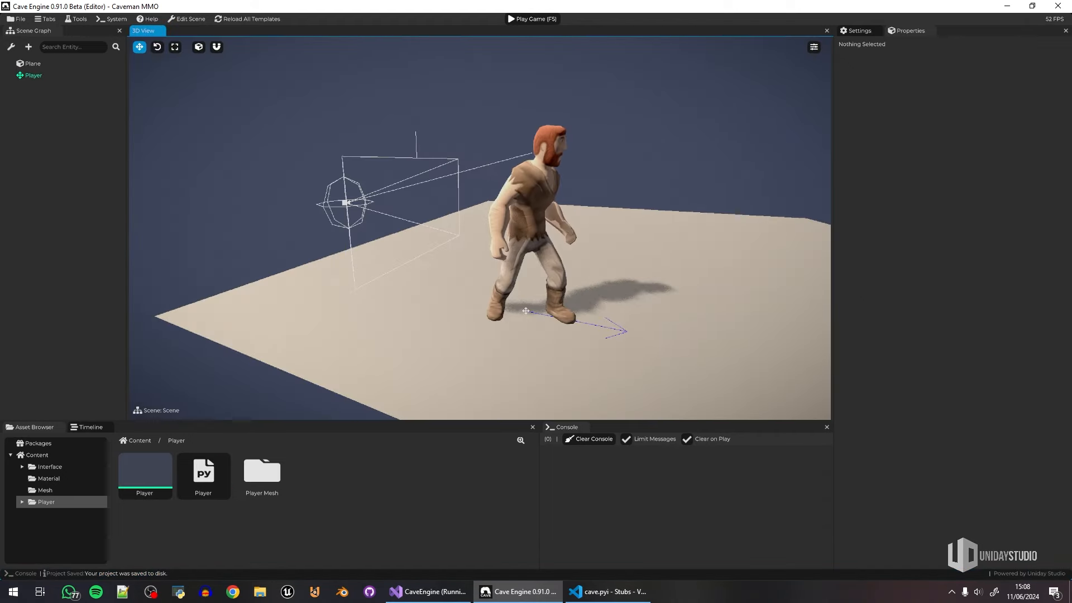
Step: Reopen the Player script and begin a self.character.move( call in update, one blank line below the events assignment
double_click(222, 475)
click(594, 126)
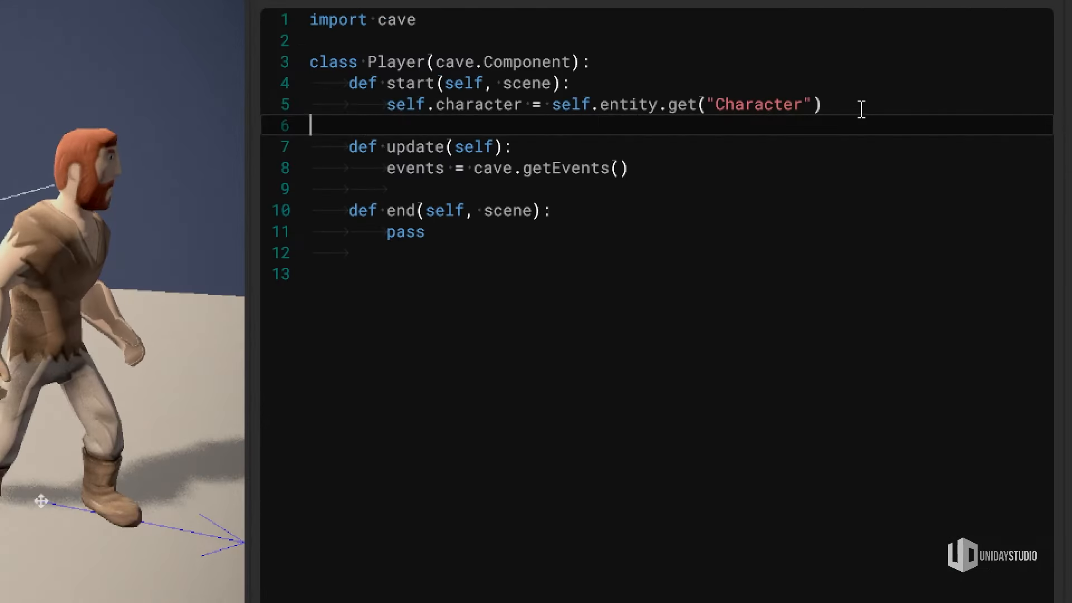
click(771, 112)
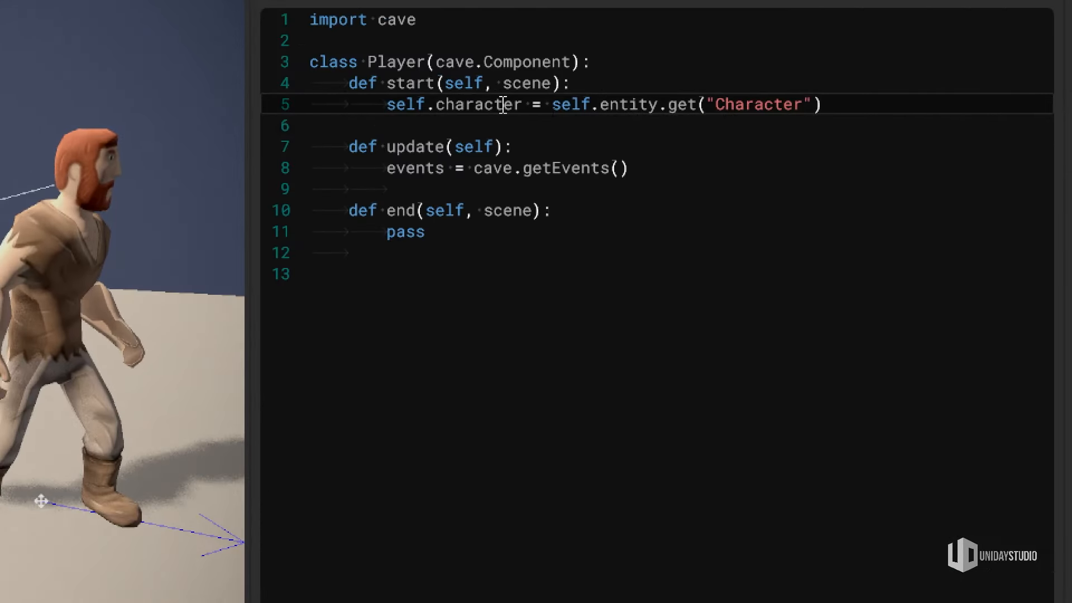
click(655, 169)
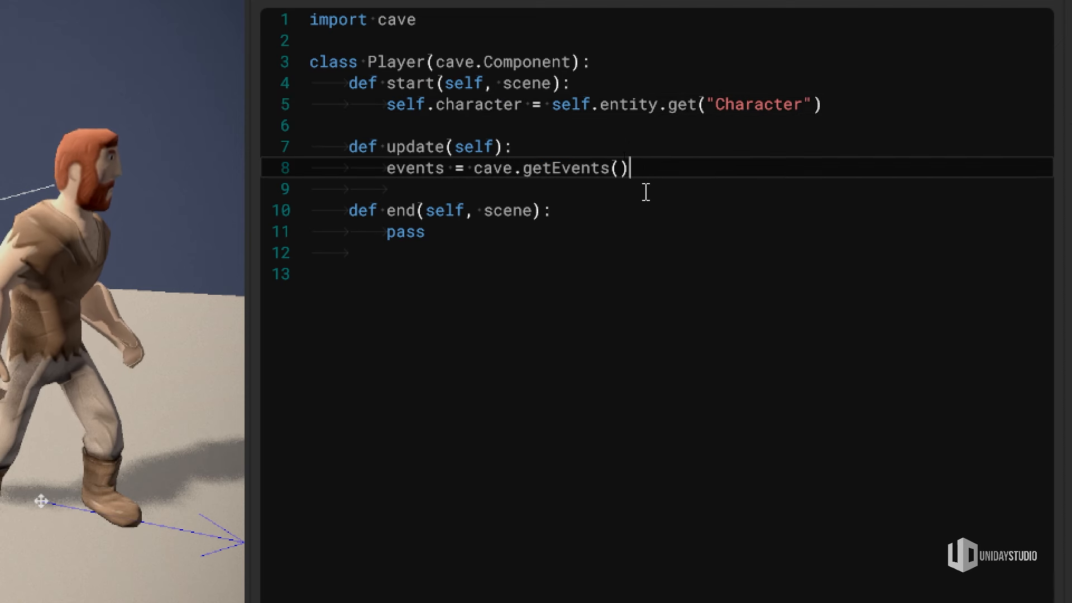
key(Return)
key(Return)
text(self)
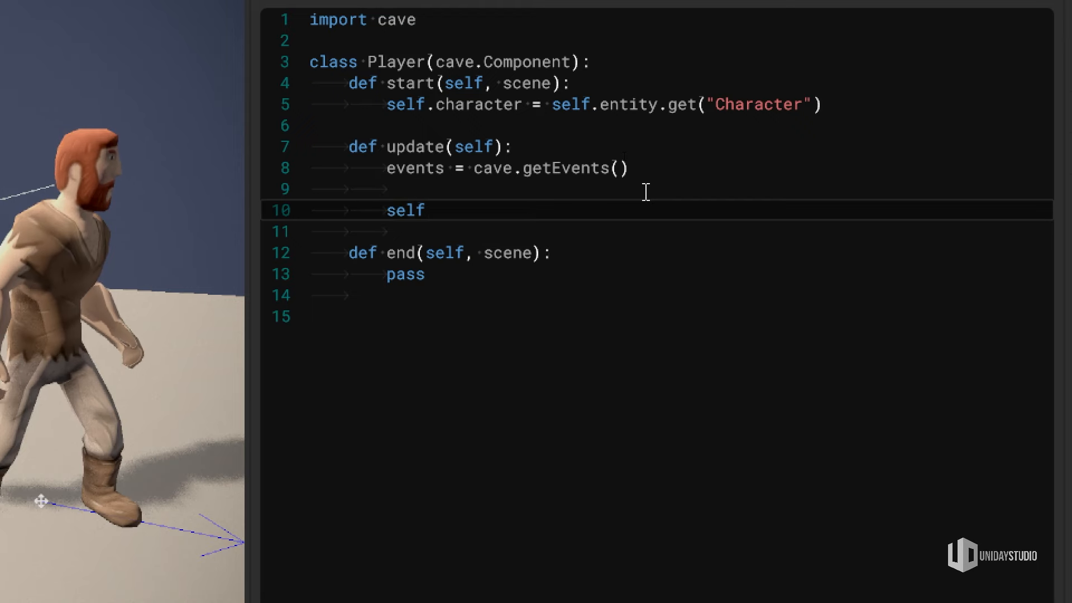
text(.character.move)
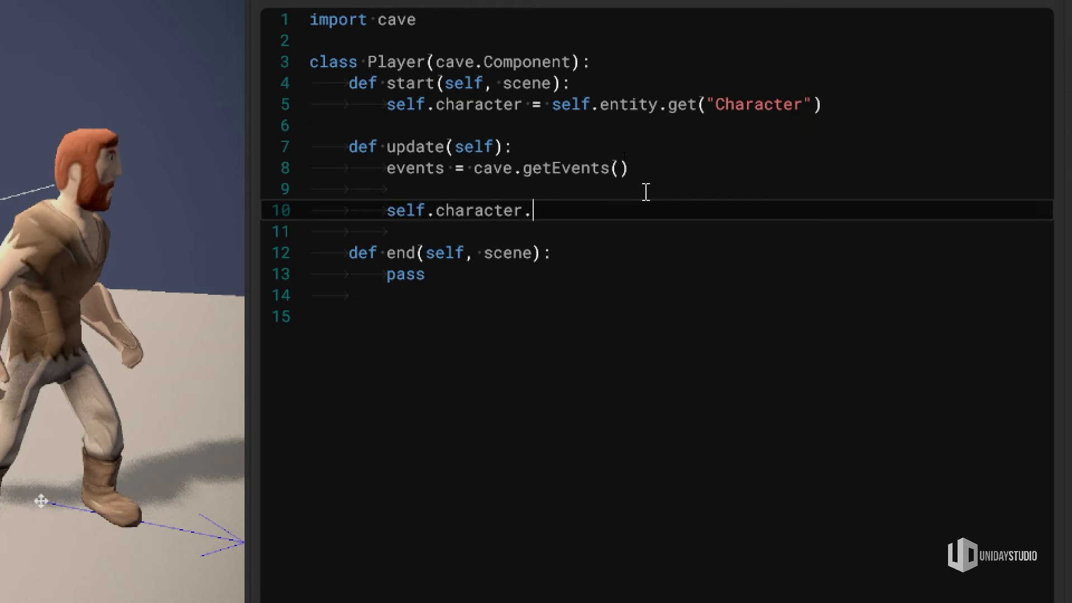
text(()
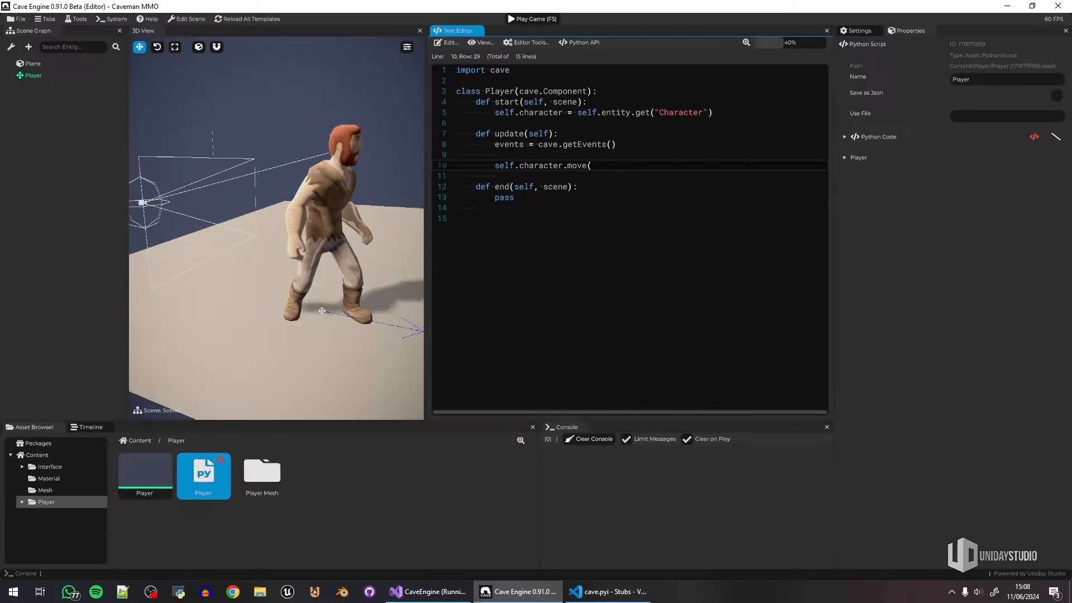
Step: In VS Code, search cave.pyi for "class CharacterComp" and examine the CharacterComponent class's properties and methods
click(618, 594)
click(497, 336)
text(cclass Character)
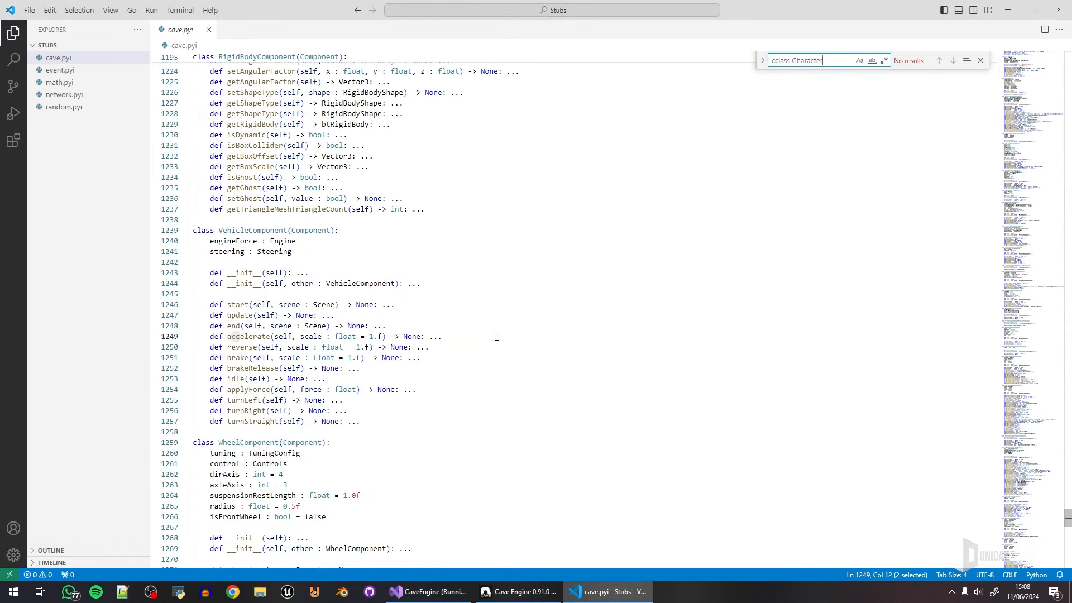
key(Home)
key(Delete)
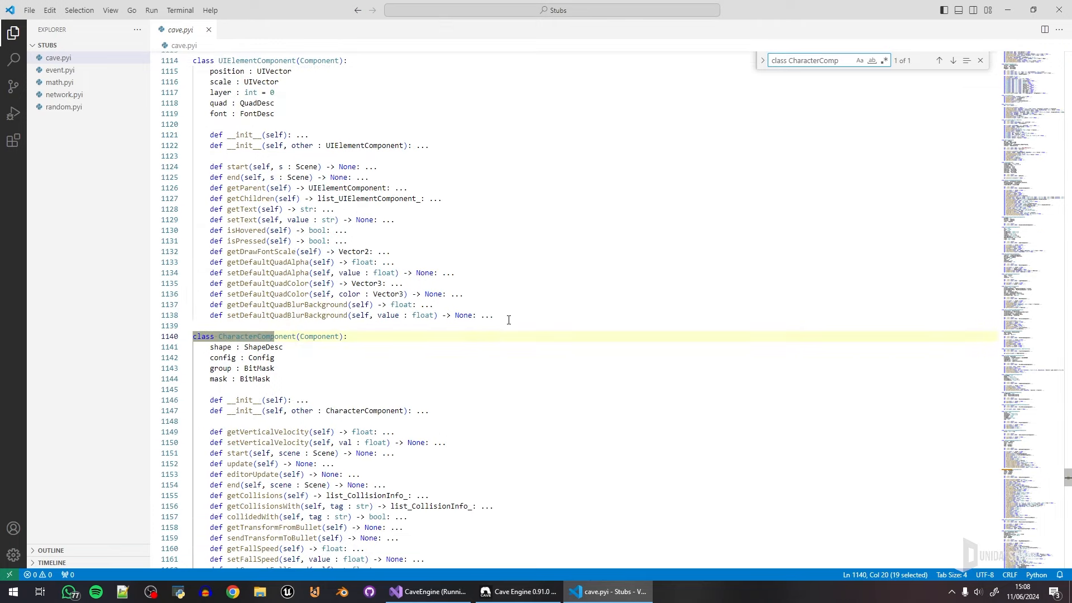
scroll(306, 310, down, 3)
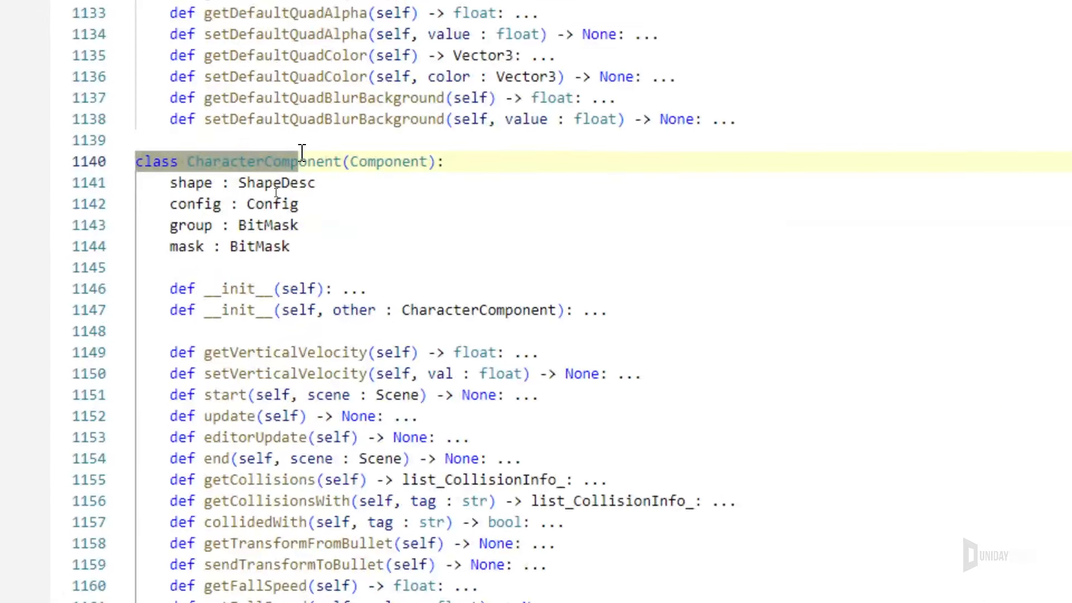
Step: Look through the methods of the CharacterComponent class in the cave.pyi stub and highlight setWalkDirection
click(226, 223)
scroll(369, 354, down, 5)
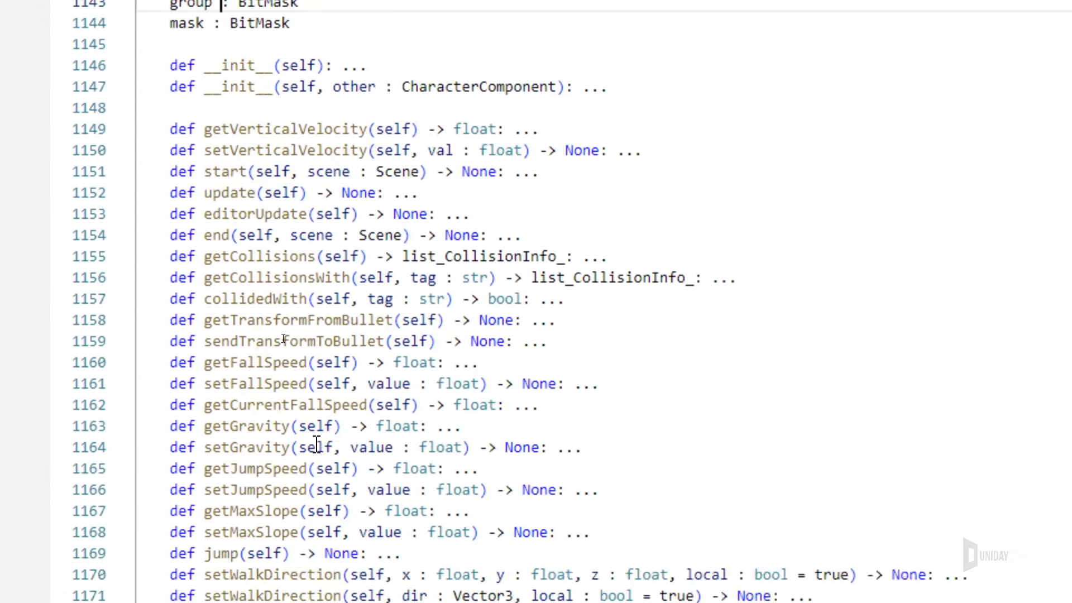
scroll(291, 525, down, 1)
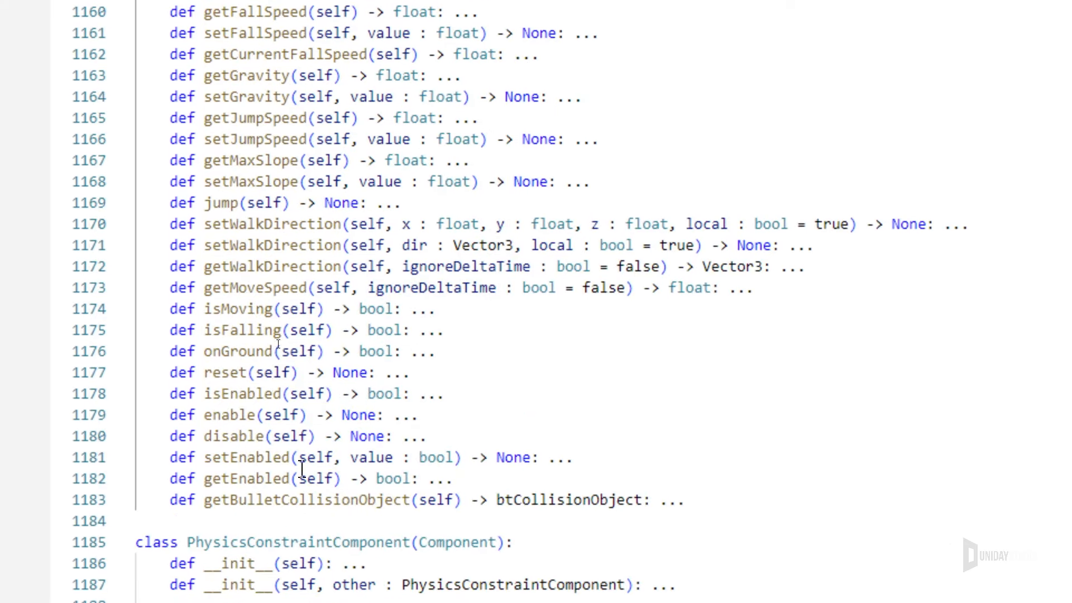
scroll(283, 272, up, 6)
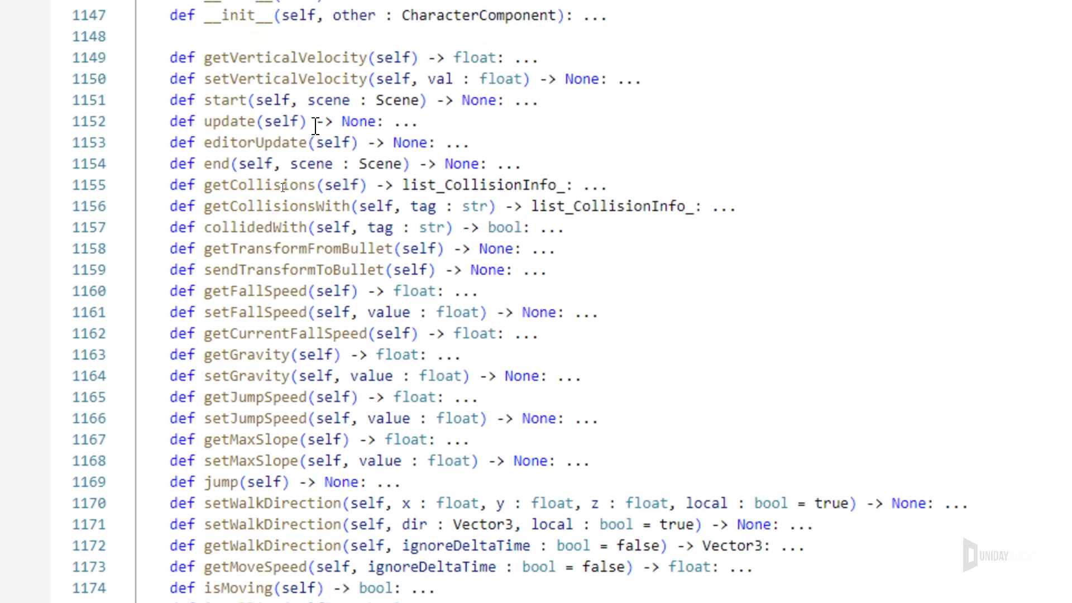
scroll(296, 517, down, 2)
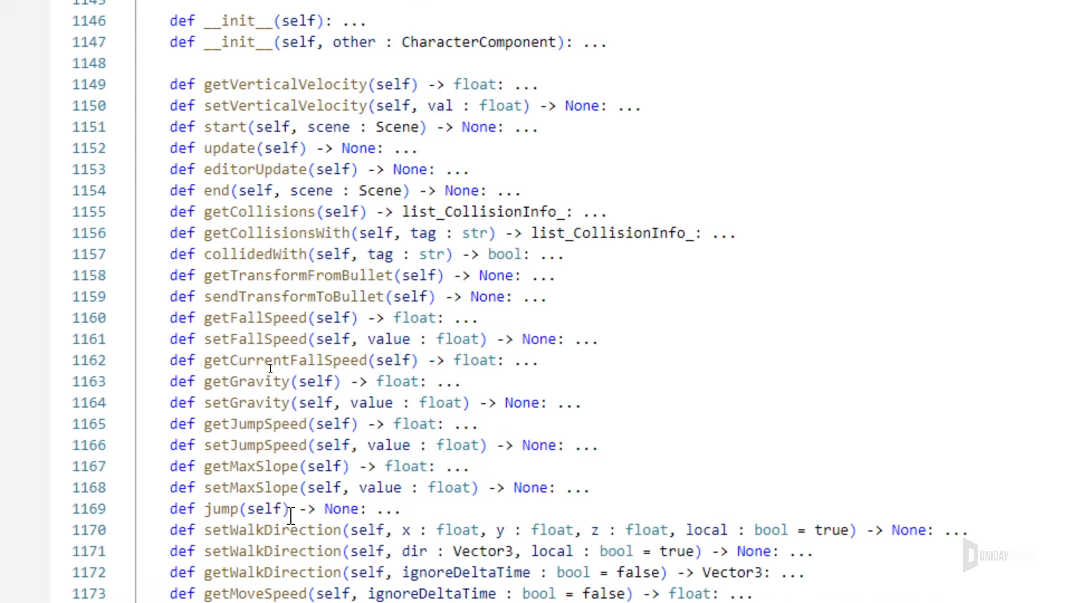
double_click(283, 476)
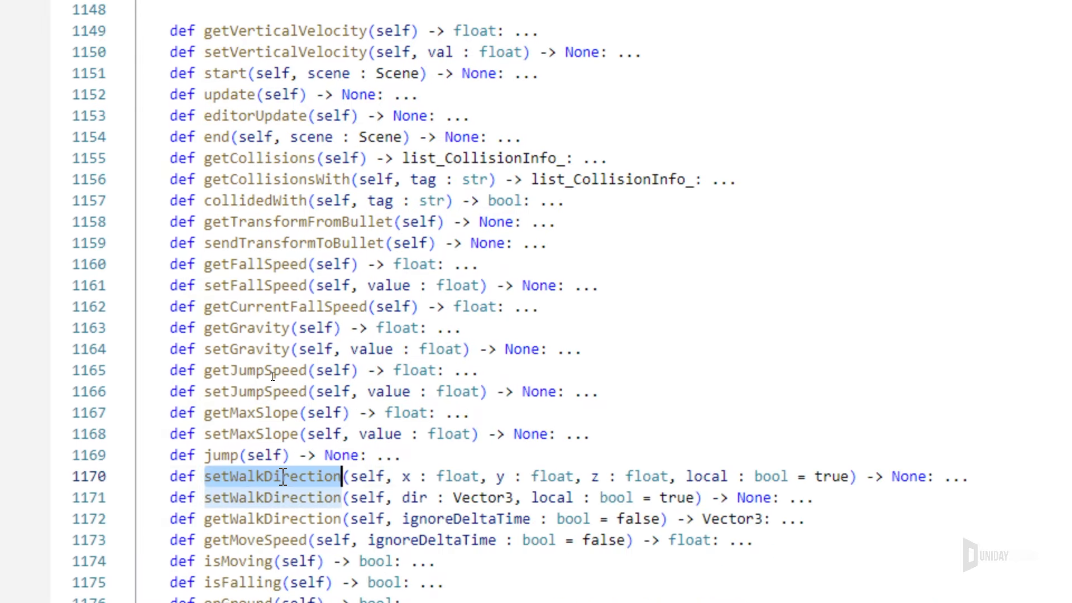
scroll(433, 491, down, 1)
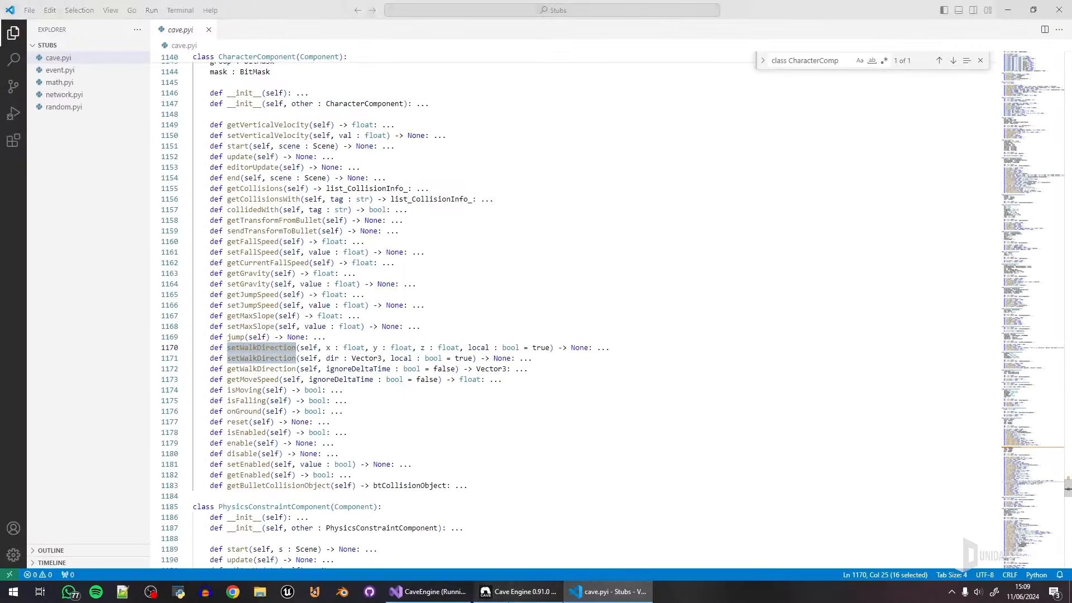
Step: Switch to Cave Engine, replace the character's move call with setWalkDirection(0,0,1) in the Player script, and play-test the game
click(518, 591)
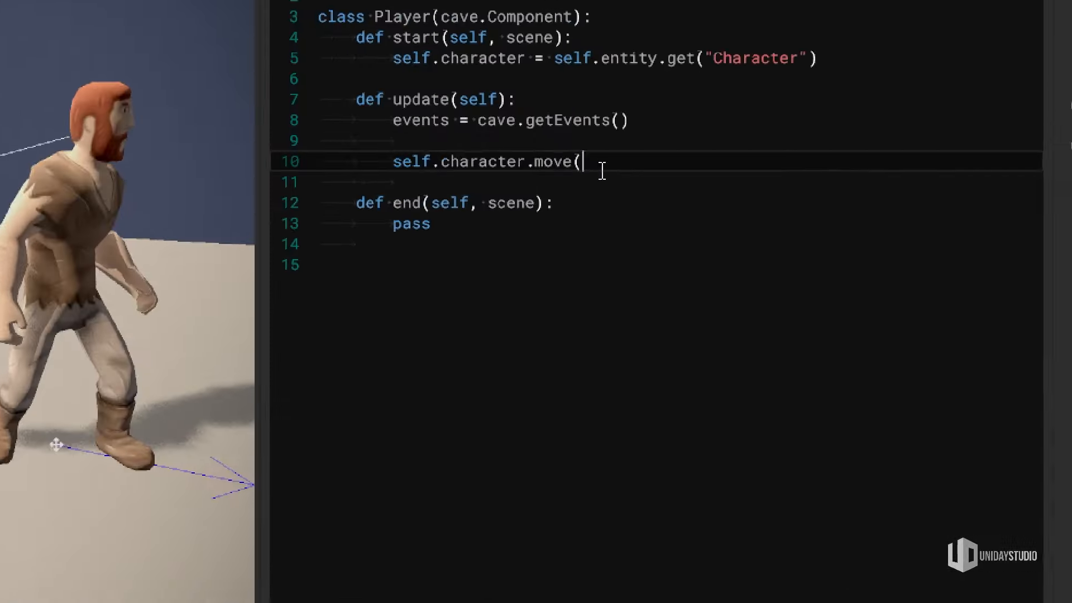
drag(595, 166, 567, 166)
text(setWalkDirection()
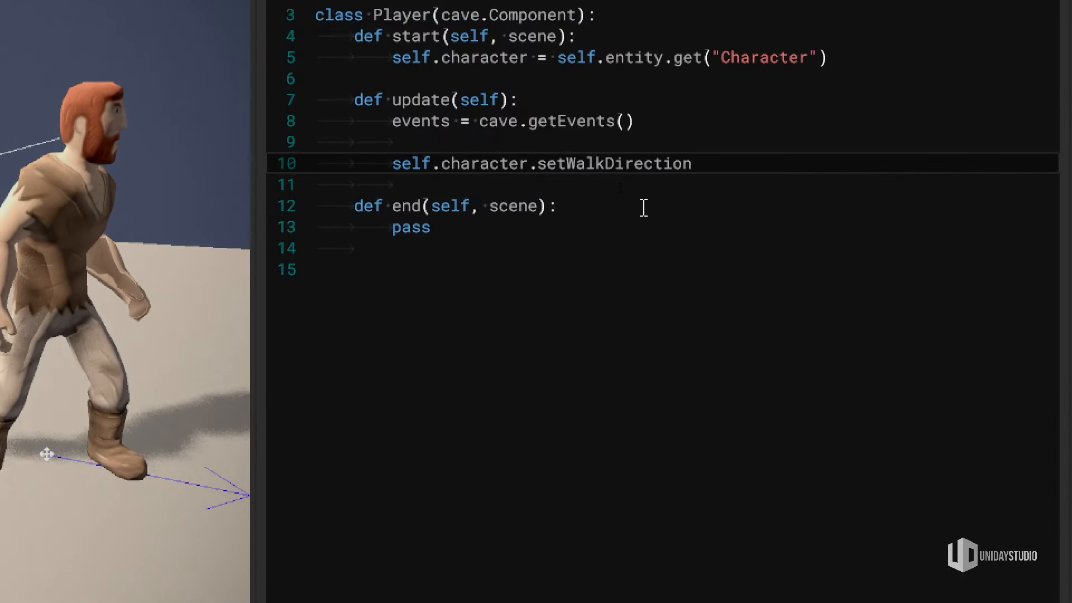
text(0,0,)
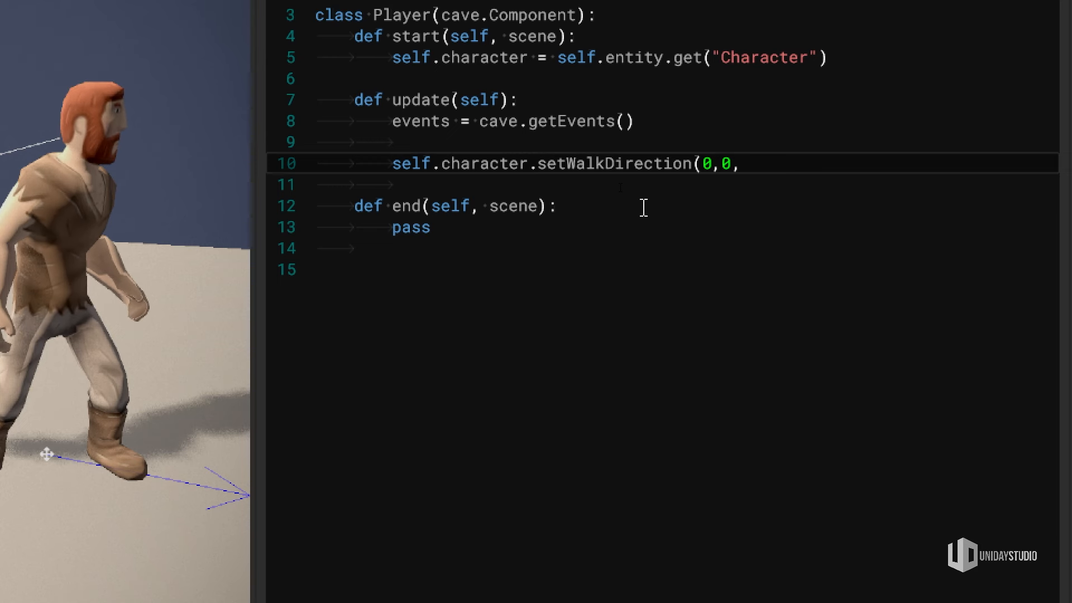
text(1))
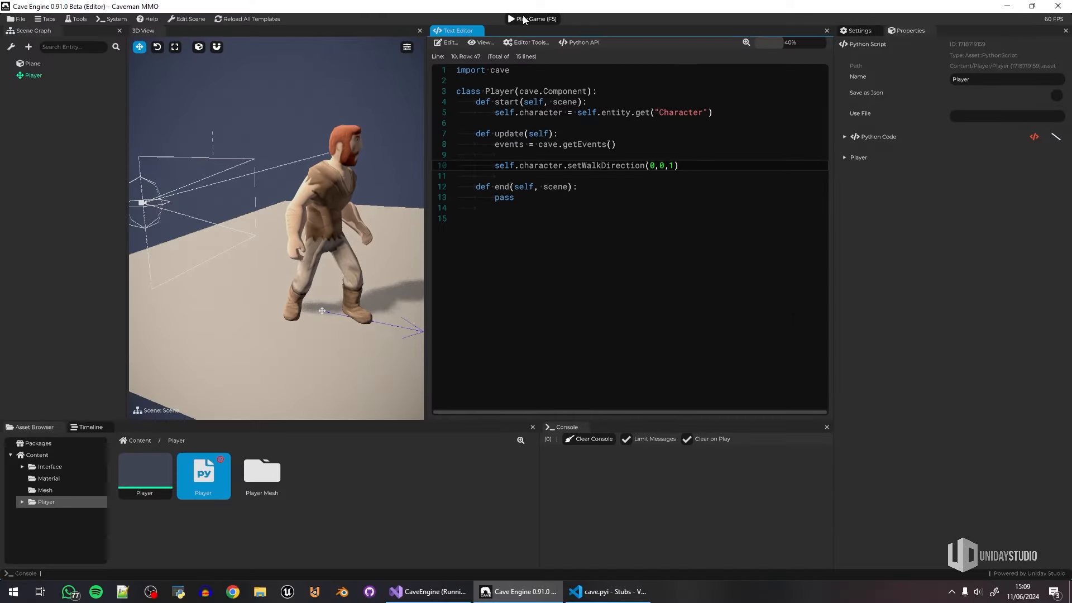
click(535, 18)
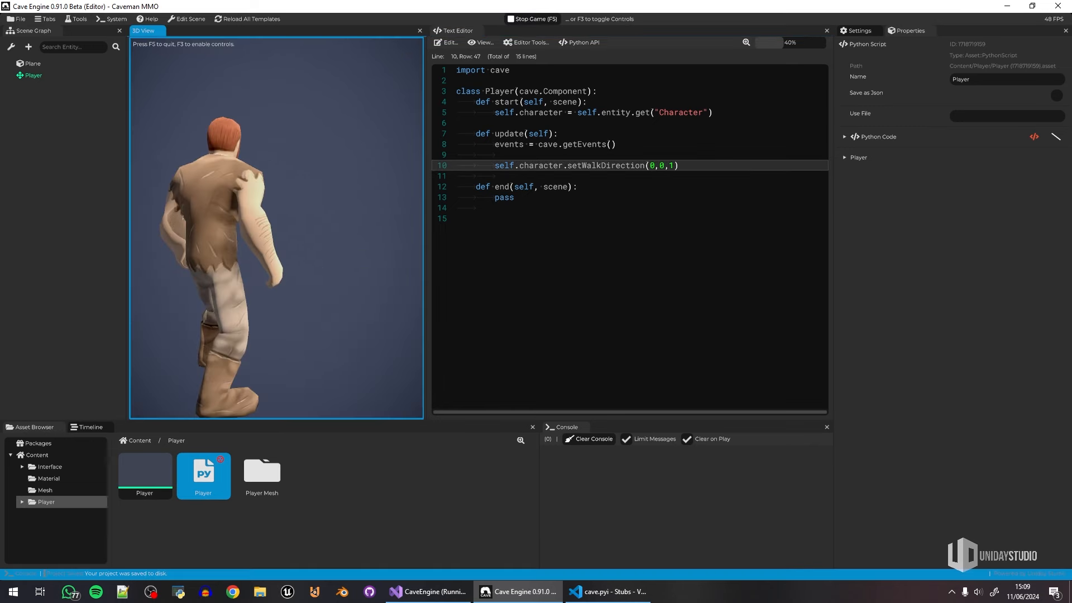
key(F5)
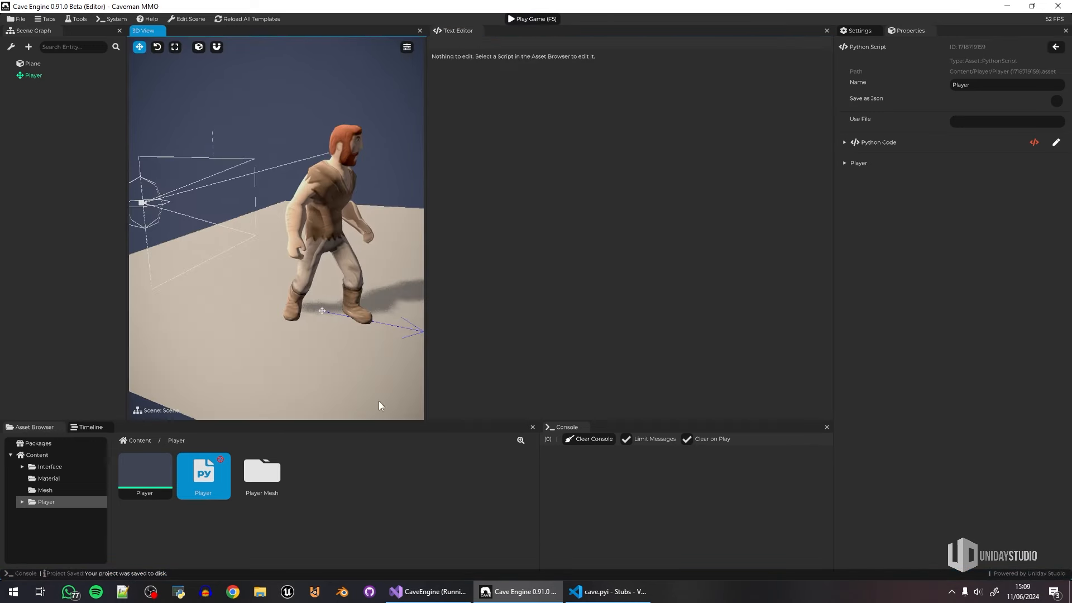
Step: Reopen the Player script, set the third argument of setWalkDirection to 0.01, and play-test the game
double_click(213, 484)
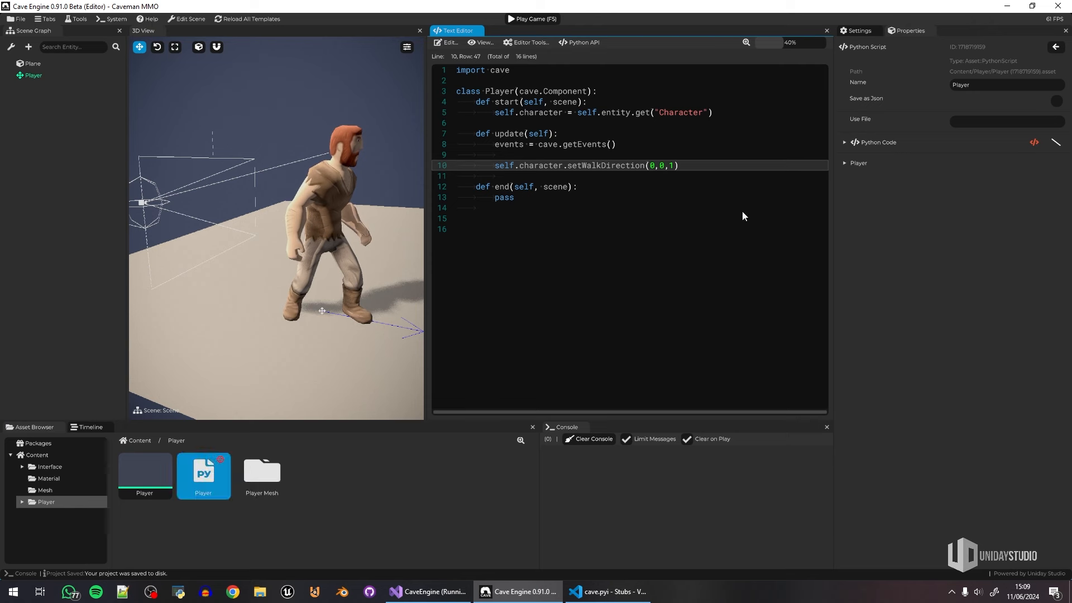
click(671, 170)
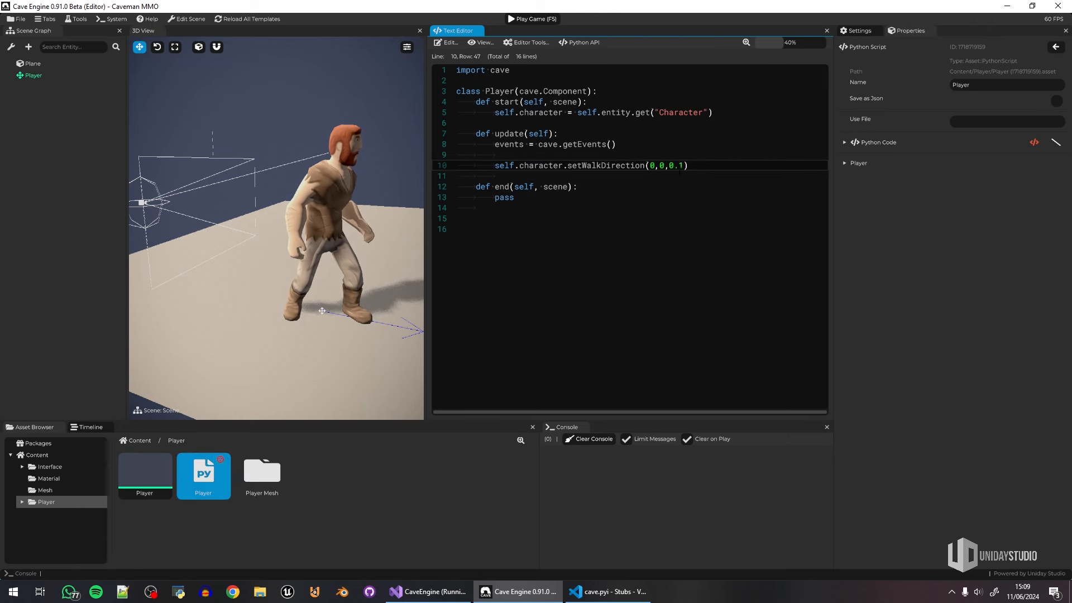
key(F5)
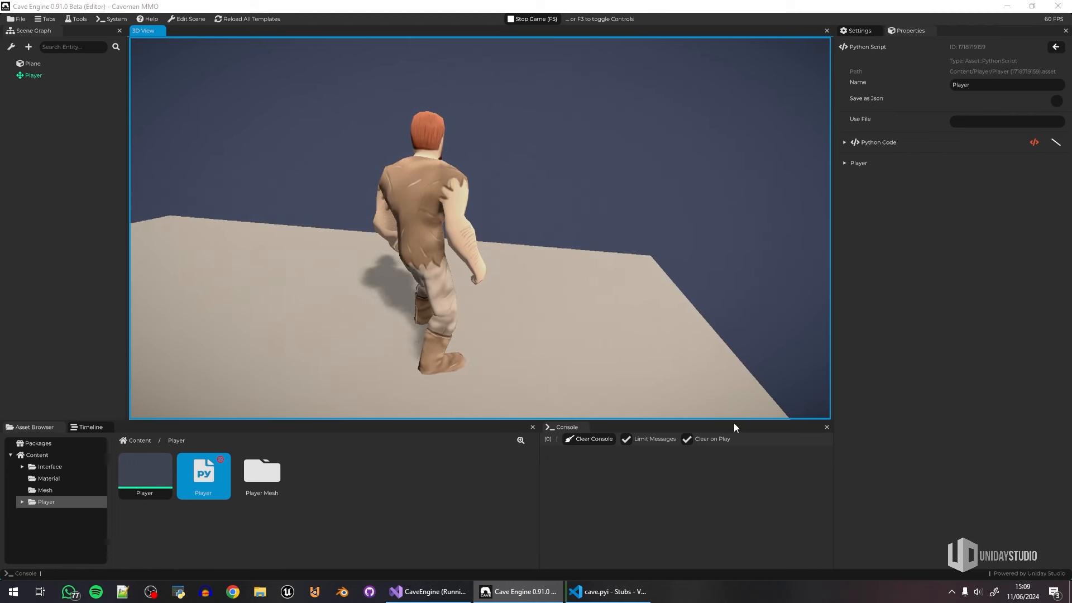
key(F5)
Step: Reopen the Player script and begin the line "z = events.active(cave.event.KEY_W) - " below the events line in update
double_click(217, 472)
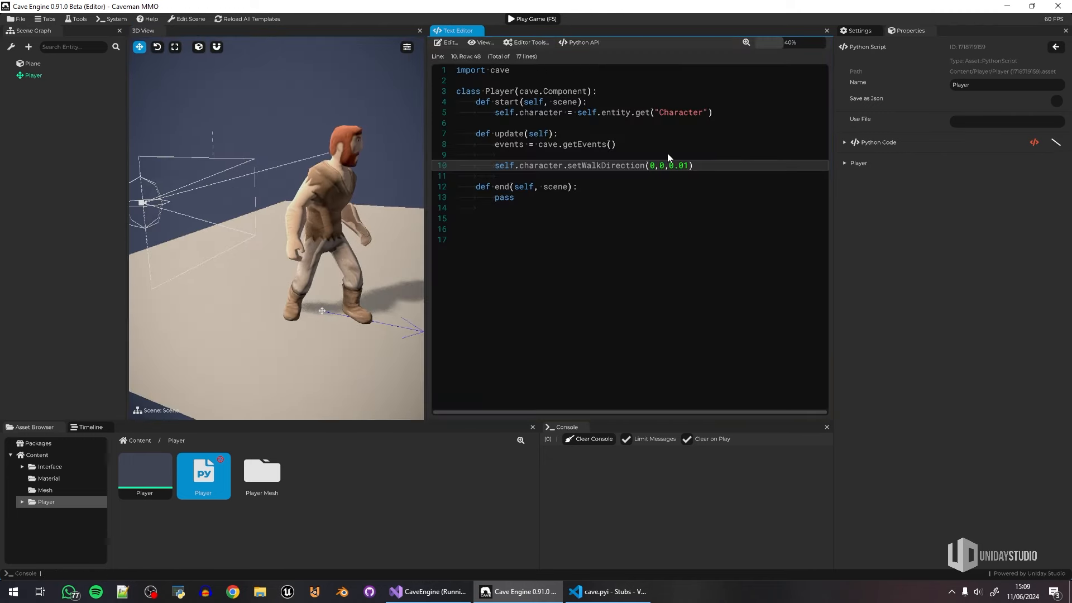
key(Up)
key(Up)
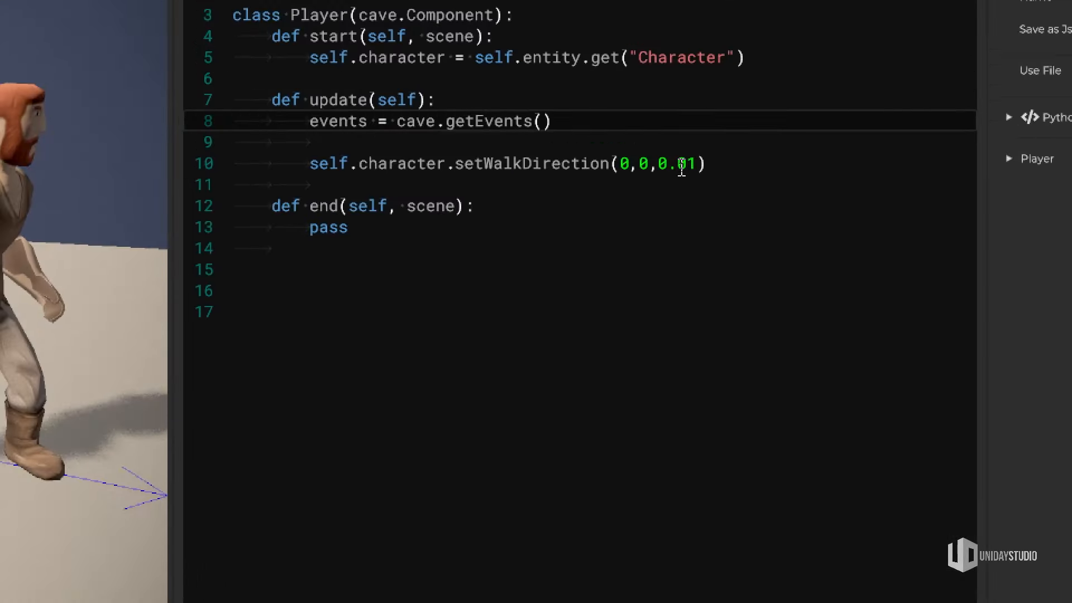
key(Return)
key(Return)
text(z = )
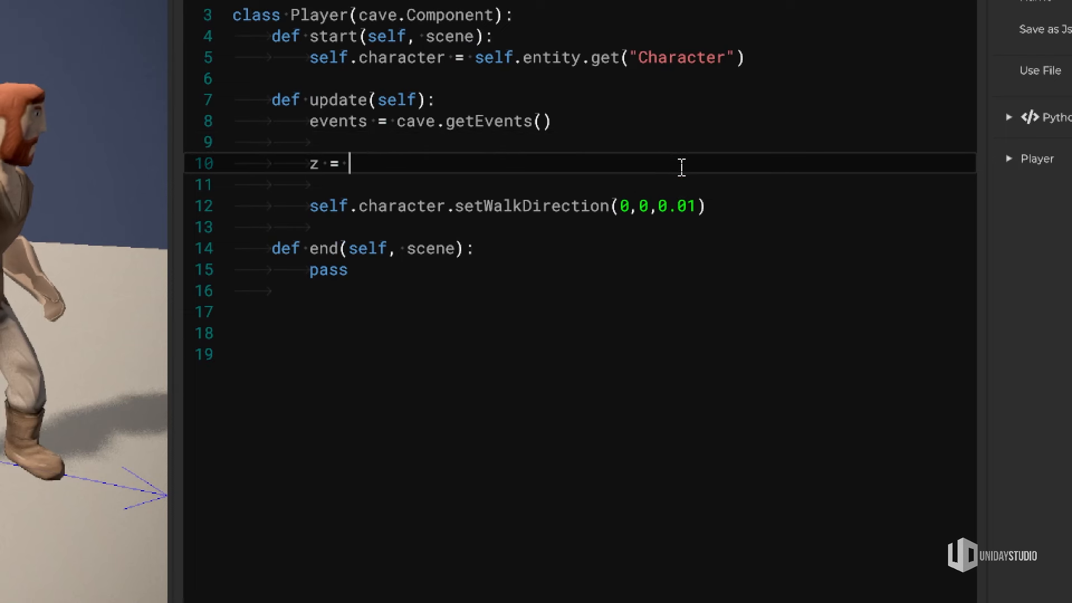
text(events.active(cave.event.)
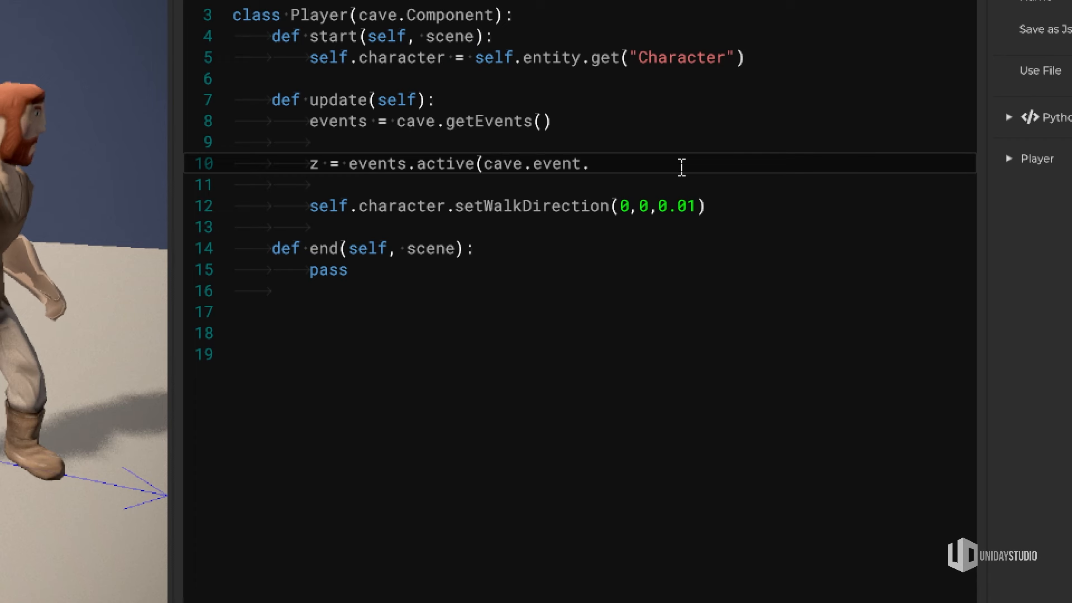
text(Y_W) -)
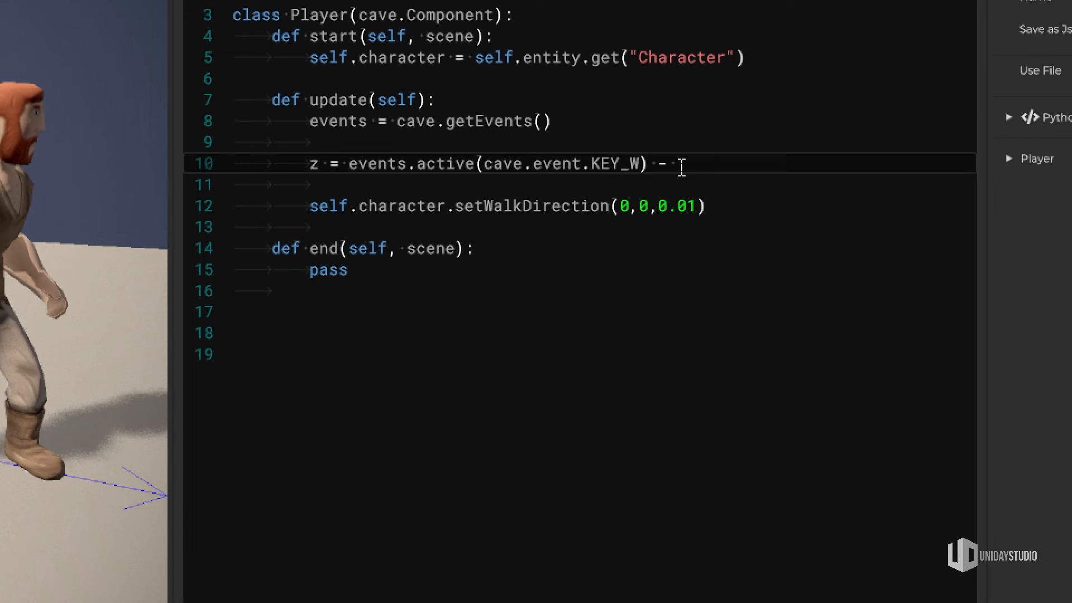
Step: Complete the z expression with a copy of the W key check, changed to KEY_S
drag(650, 164, 352, 173)
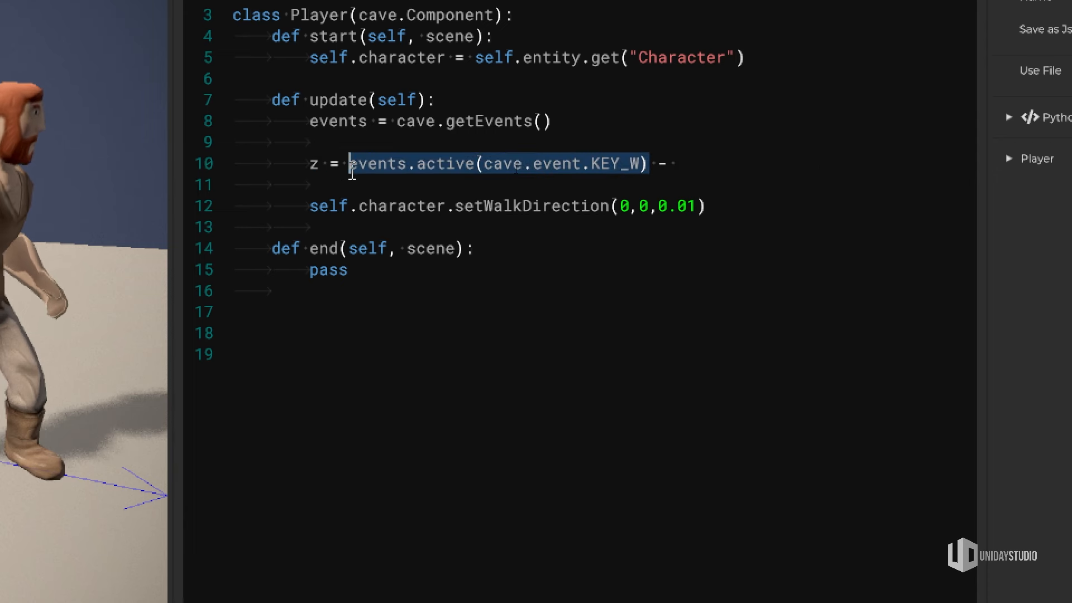
key(ctrl+c)
click(740, 165)
key(ctrl+v)
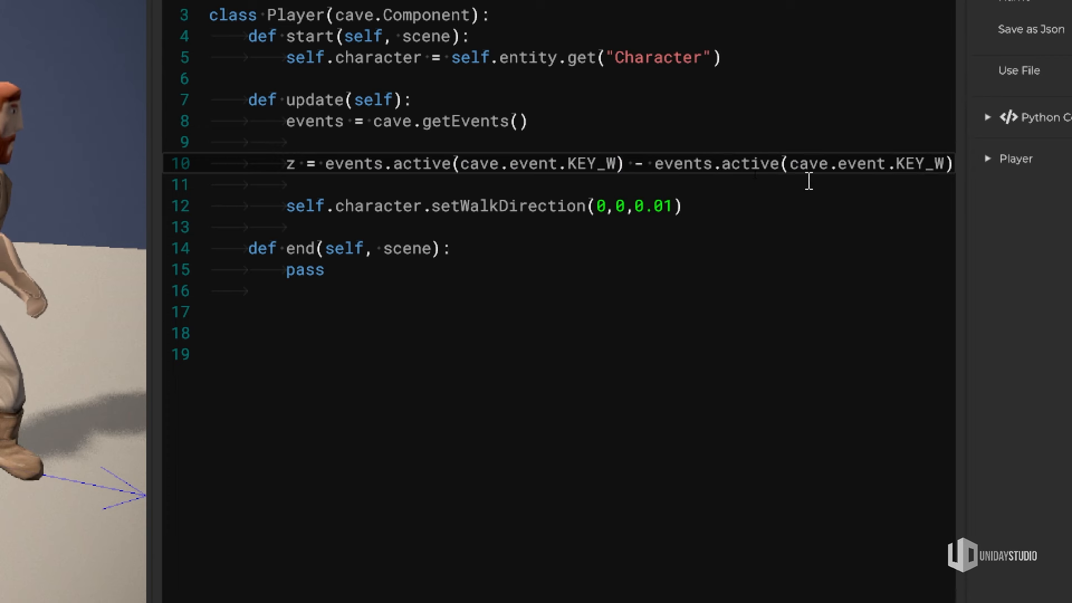
key(Left)
Step: Duplicate the complete z assignment line directly below the original
key(End)
key(shift+Home)
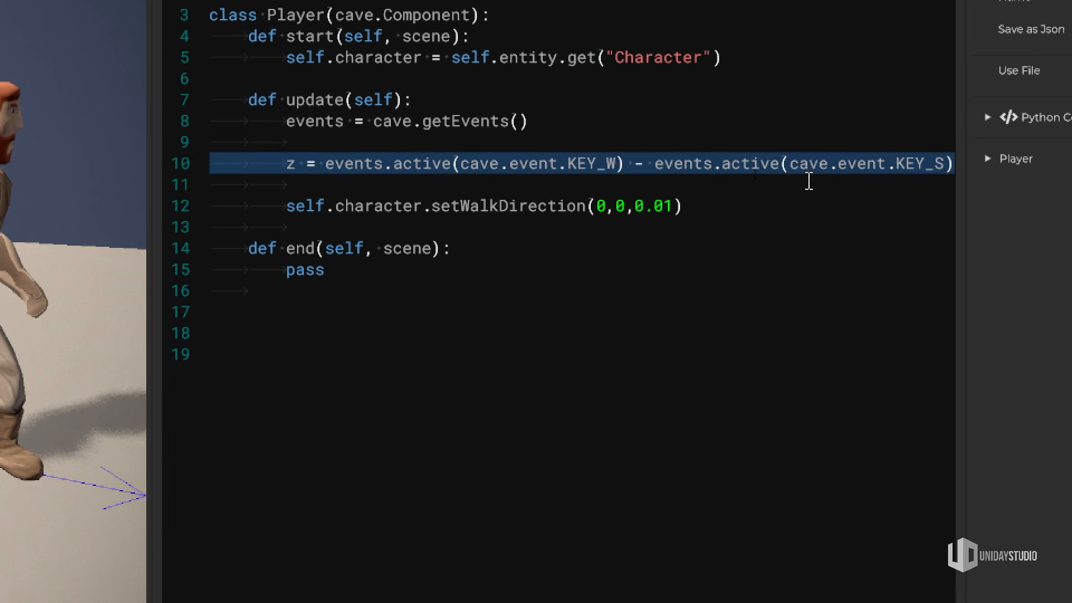
key(shift+Home)
key(ctrl+c)
key(End)
key(Return)
key(ctrl+v)
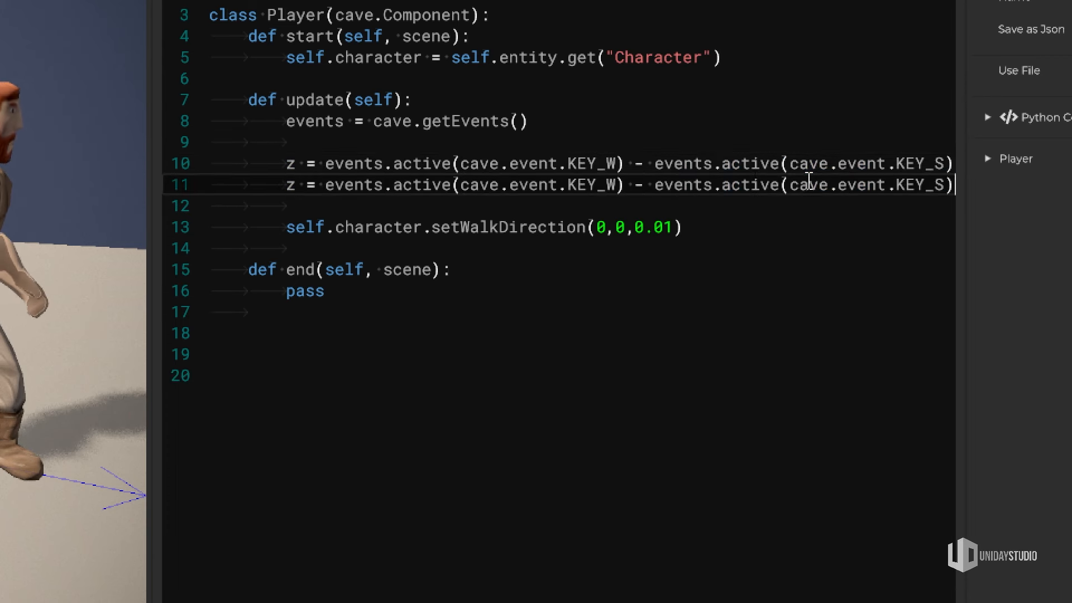
Step: Change the duplicated line to x = events.active(cave.event.KEY_D) - events.active(cave.event.KEY_A)
double_click(291, 185)
text(x)
drag(611, 188, 620, 189)
text(D)
key(End)
key(Left)
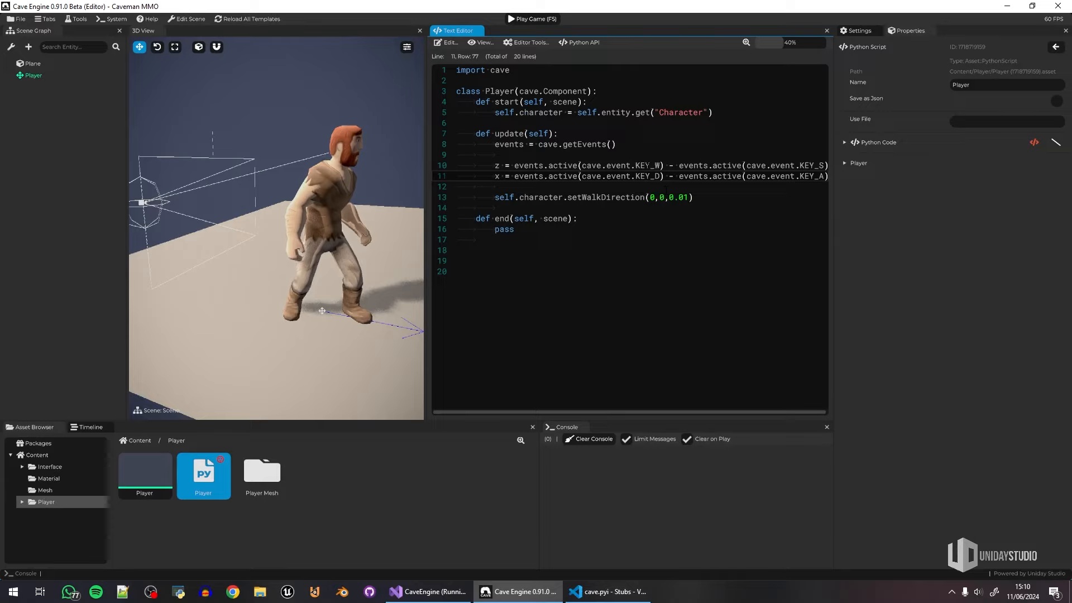
Step: Switch to Visual Studio Code and examine the mouse, controller and keyboard constants in event.pyi
double_click(596, 164)
click(609, 592)
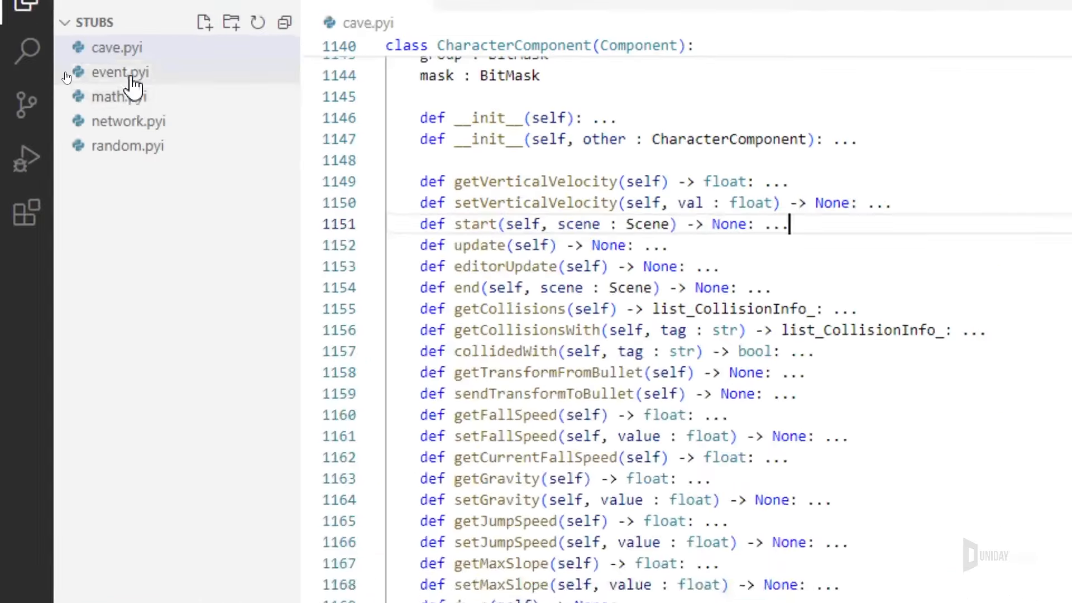
click(53, 71)
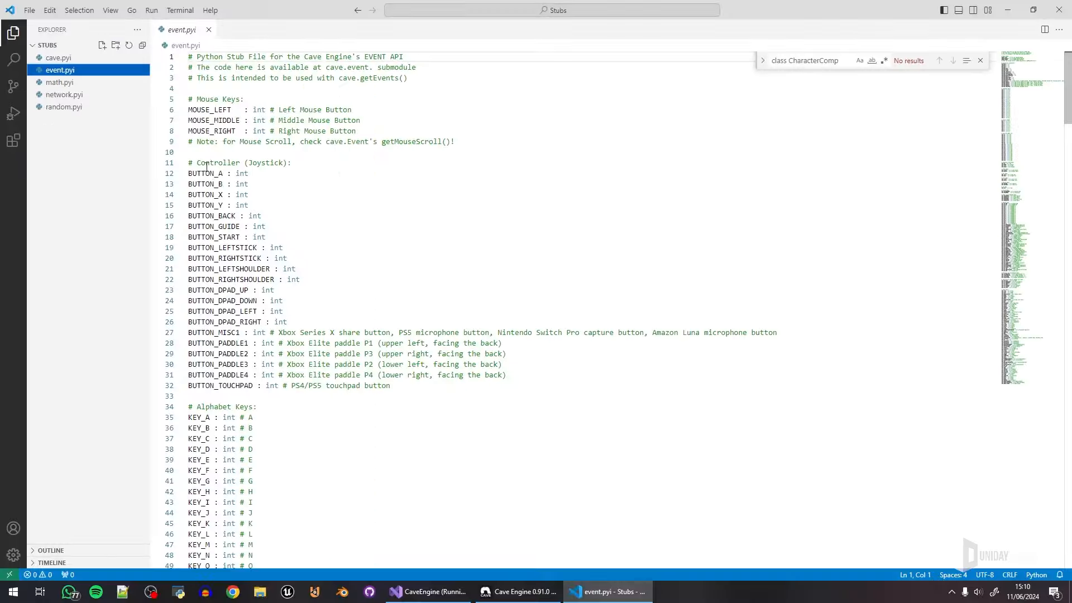
scroll(578, 533, down, 14)
scroll(289, 298, down, 5)
scroll(287, 302, up, 18)
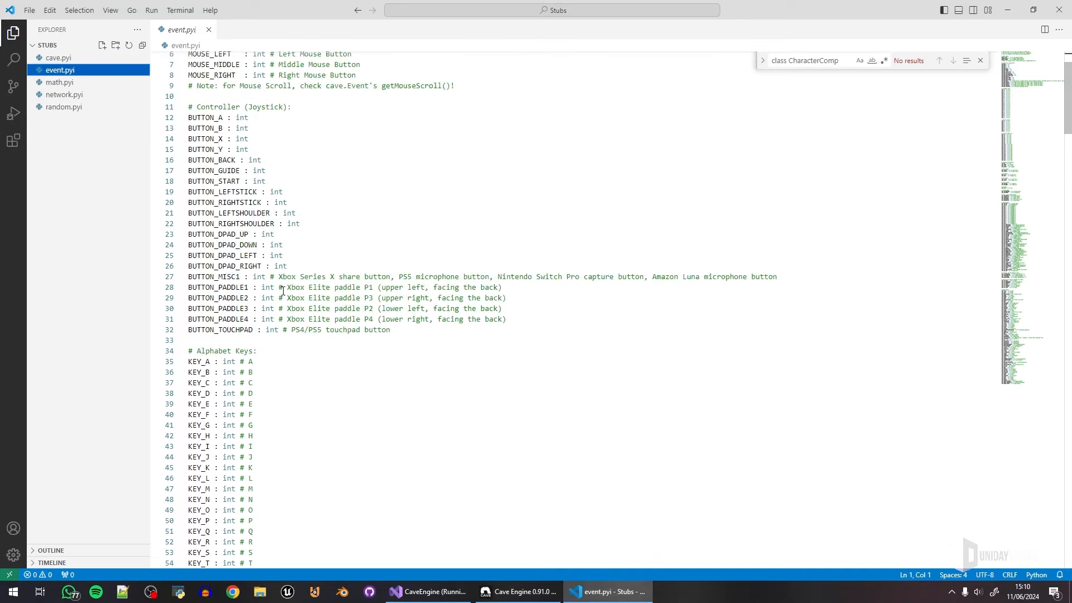
scroll(283, 291, up, 1)
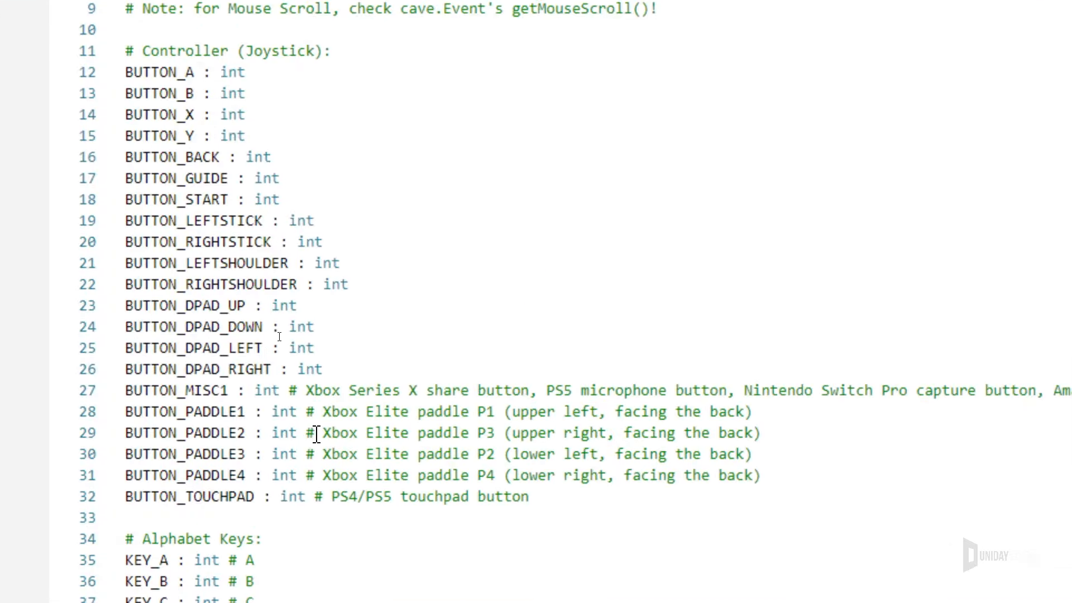
scroll(268, 455, down, 10)
Step: Return to Cave Engine and add the line "vec = cave.Vector3(x, 0, z)" between the x assignment and the setWalkDirection call
click(518, 591)
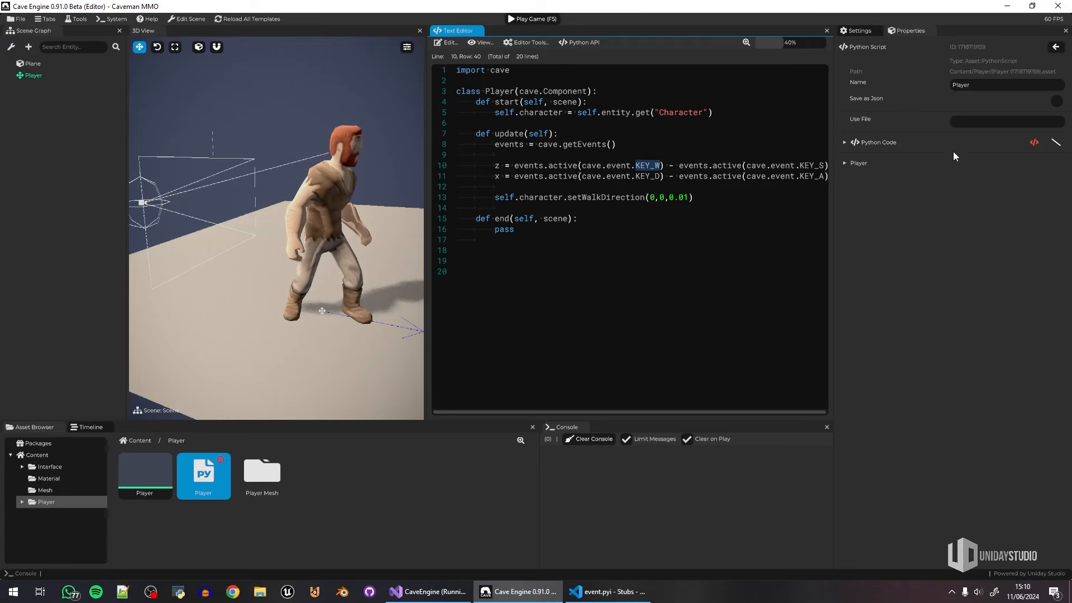
click(495, 186)
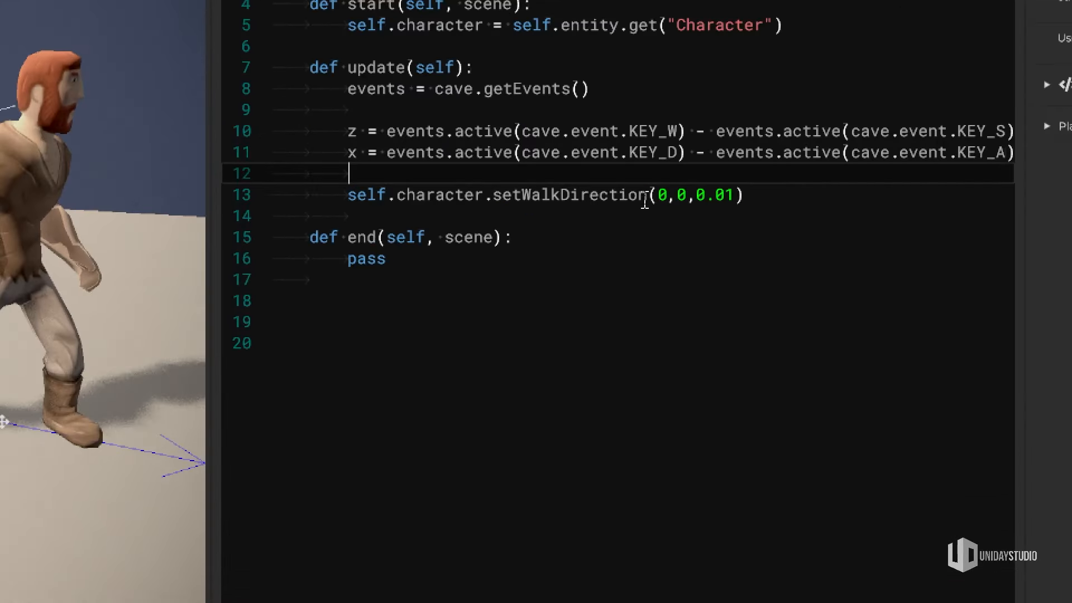
key(Return)
key(Return)
key(Up)
text(vec = cave.Vect)
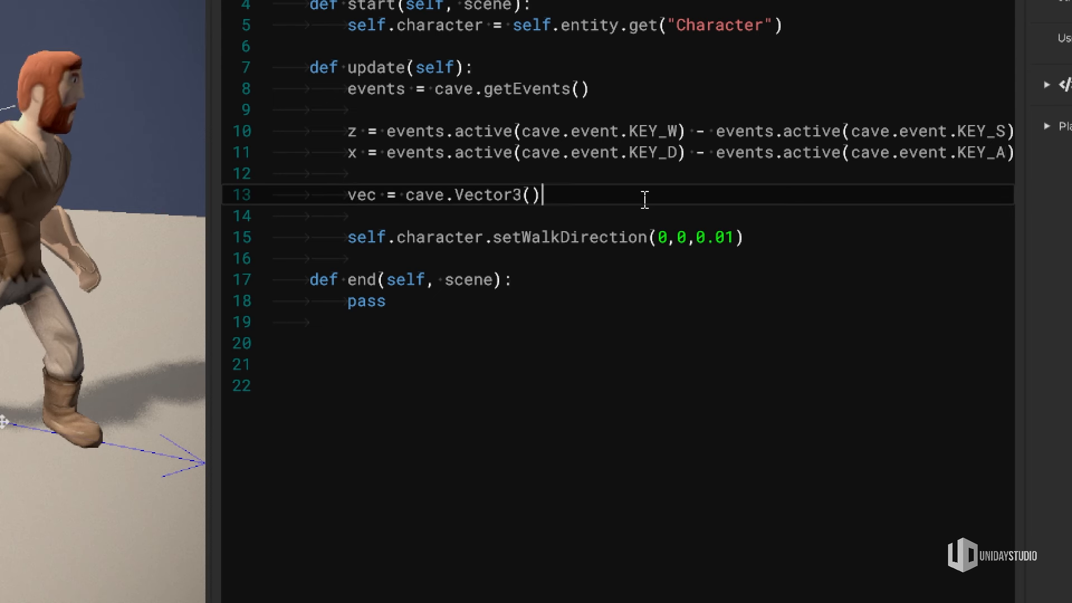
text(or3(x, 0, z)
Step: Below the vector line, add "if lec.length() != 0:" with the indented statement "vec = vec.normalized()"
key(Return)
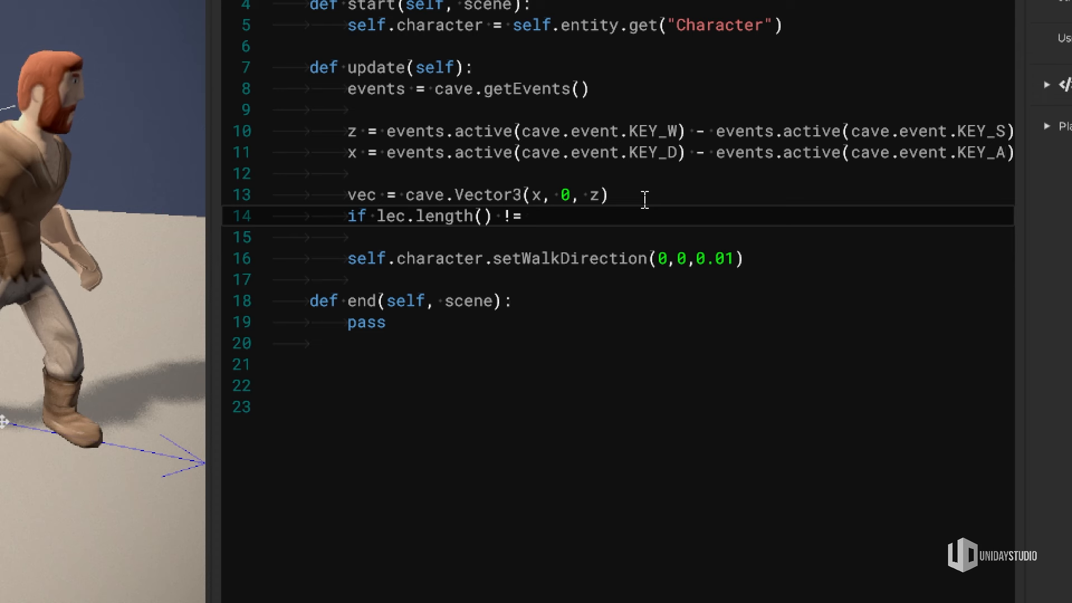
text(:)
key(Return)
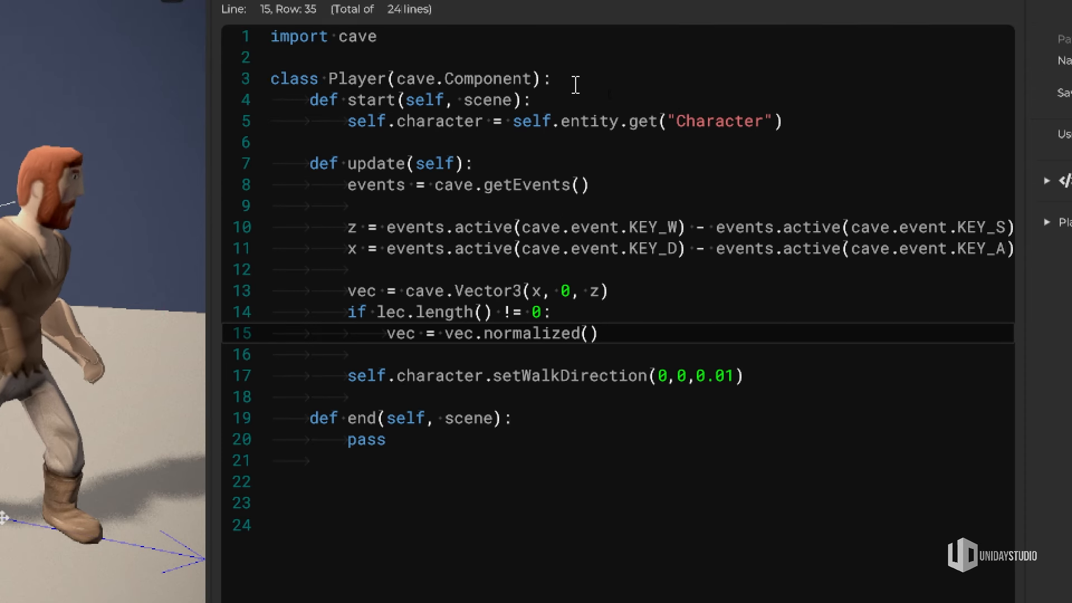
Step: At the beginning of the start method, add the lines self.walkSpeed = 0.1 and self.runSpeed = 0.2
click(576, 85)
click(824, 120)
click(616, 112)
click(615, 95)
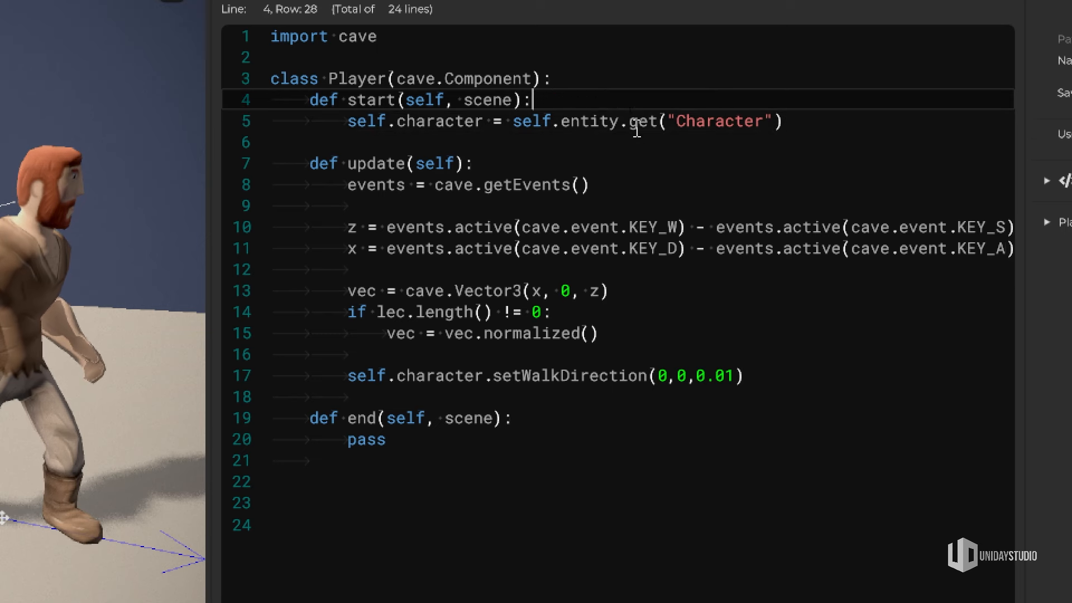
key(Return)
text(self.)
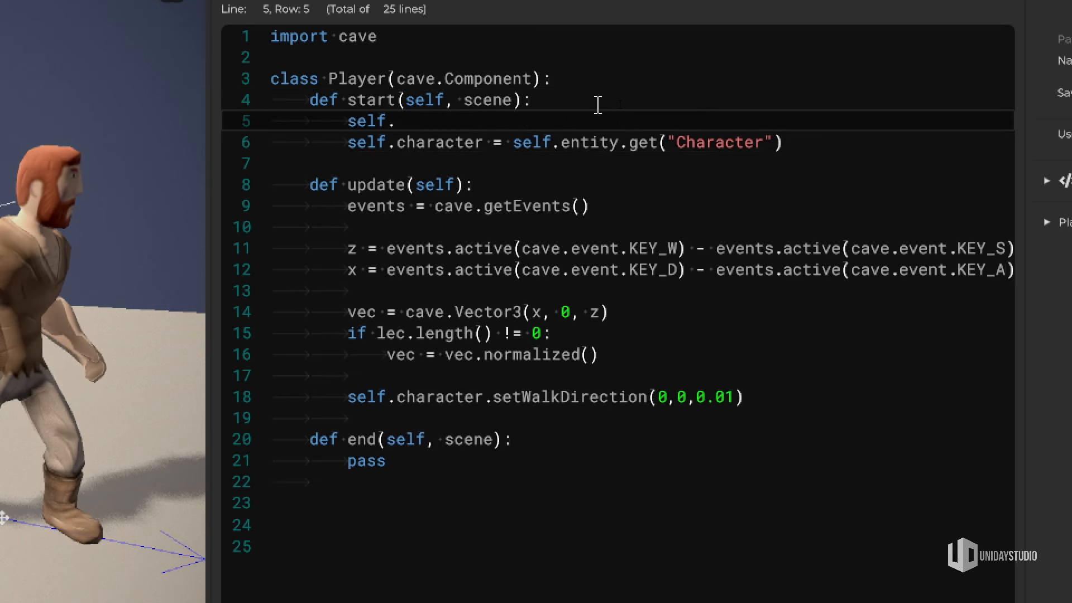
text(walkSpeed)
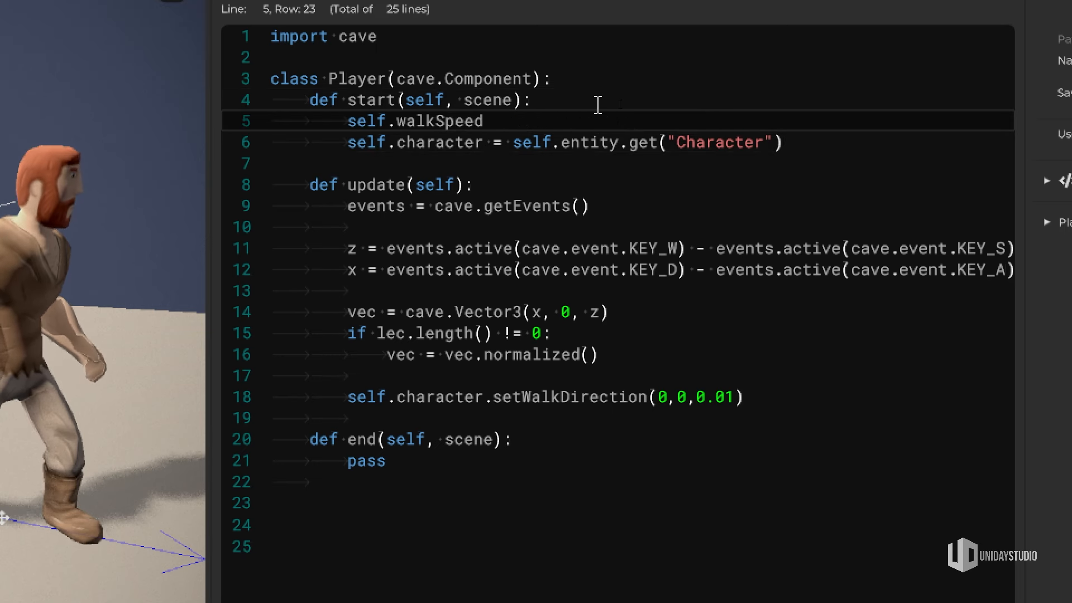
text( = 0.1)
key(Return)
text(sel)
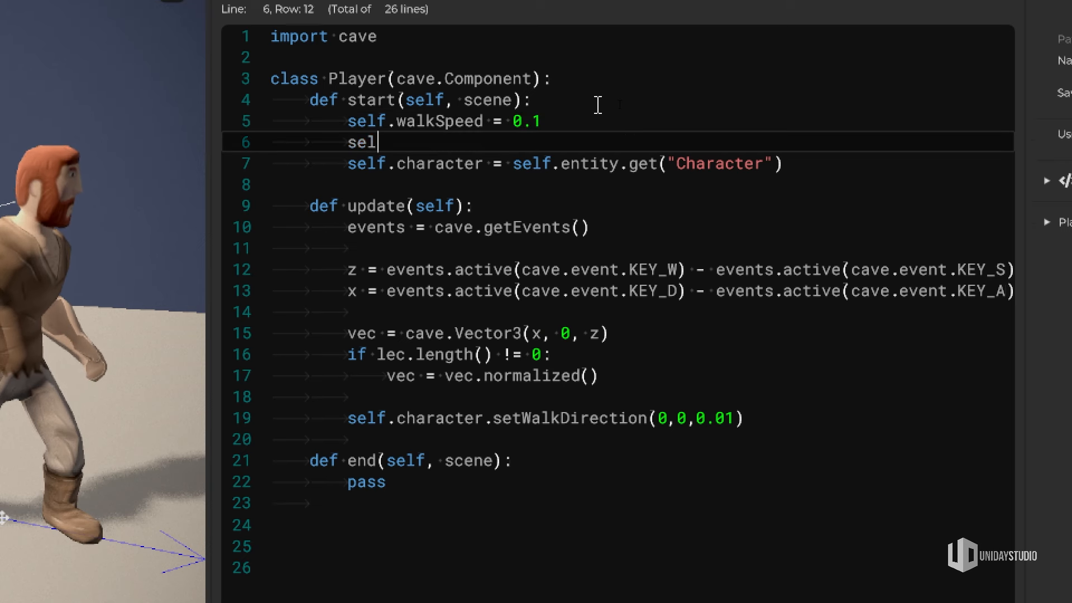
text(f.runSpeed = 0.2)
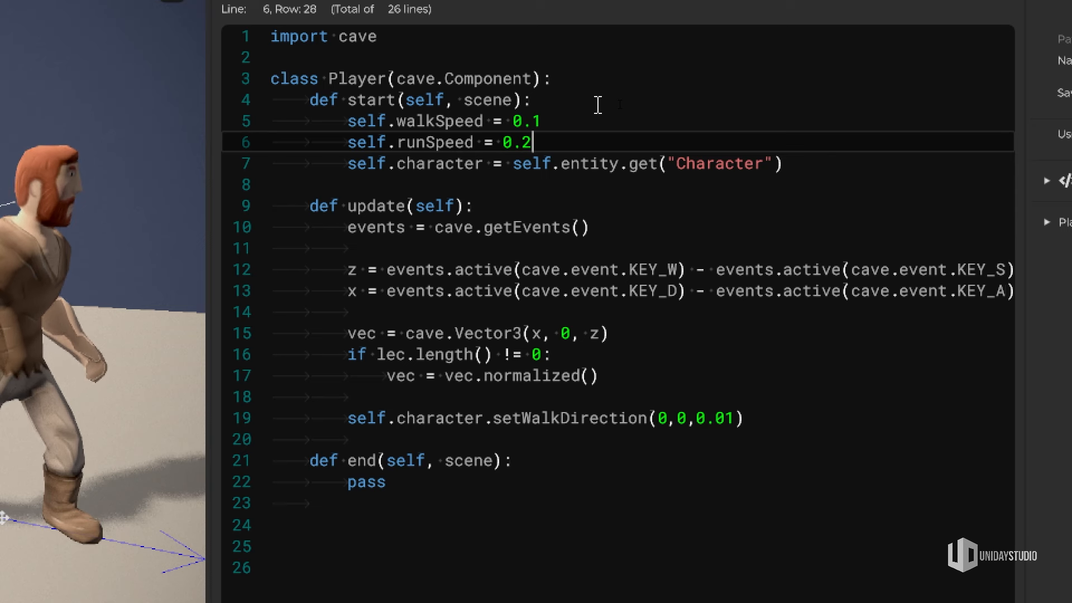
Step: Below the normalization block, add speed = self.walkSpeed and "if events.active(cave.event.KEY_LSHIFT):" with the indented statement sped = self.runSpeed
click(624, 380)
key(Return)
key(Return)
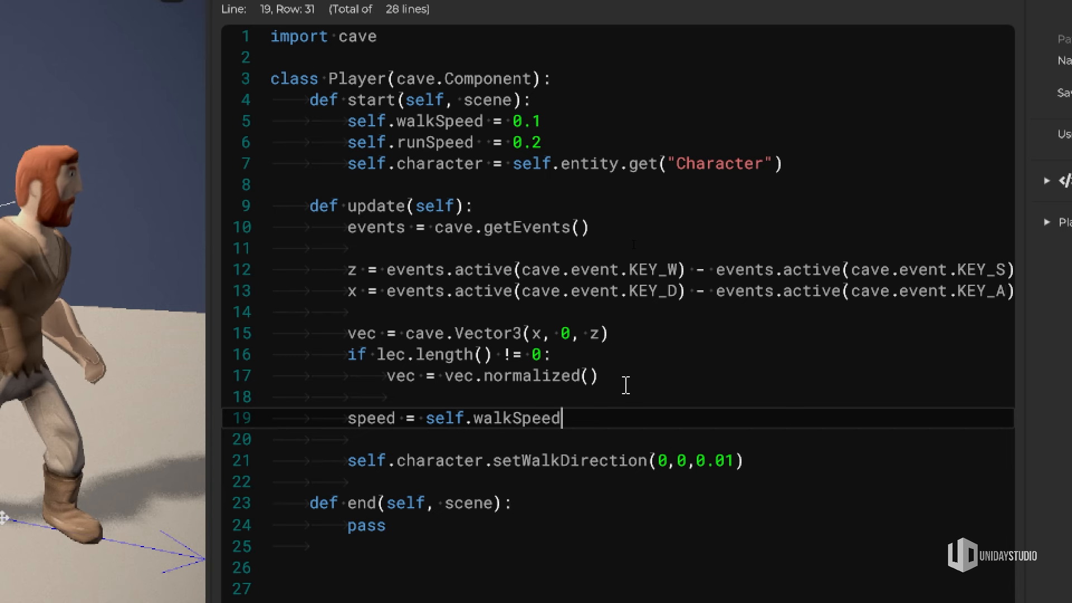
key(Return)
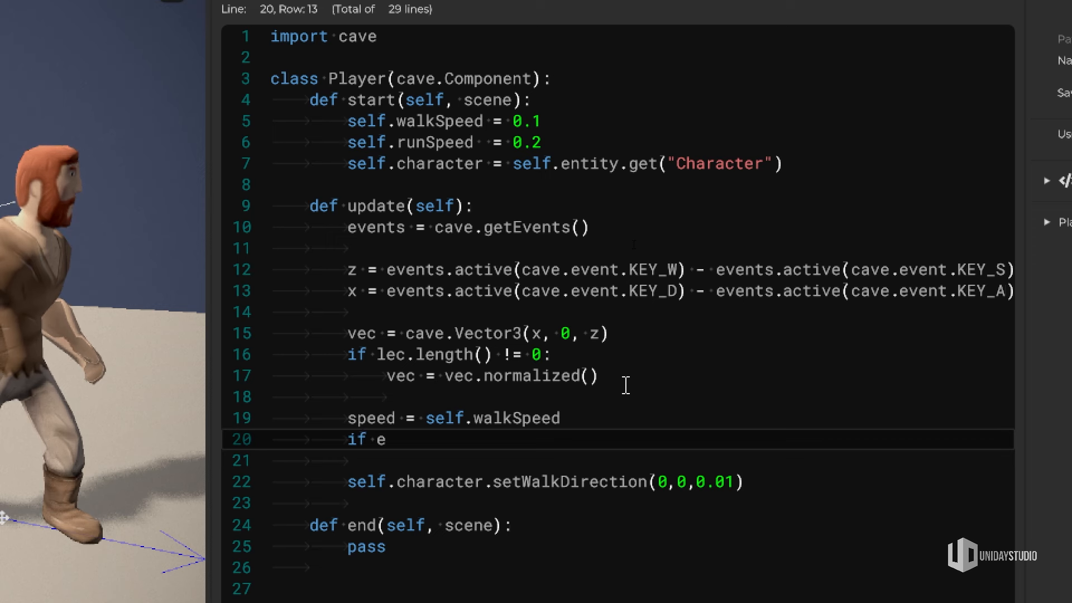
text(if events.active(cave.event)
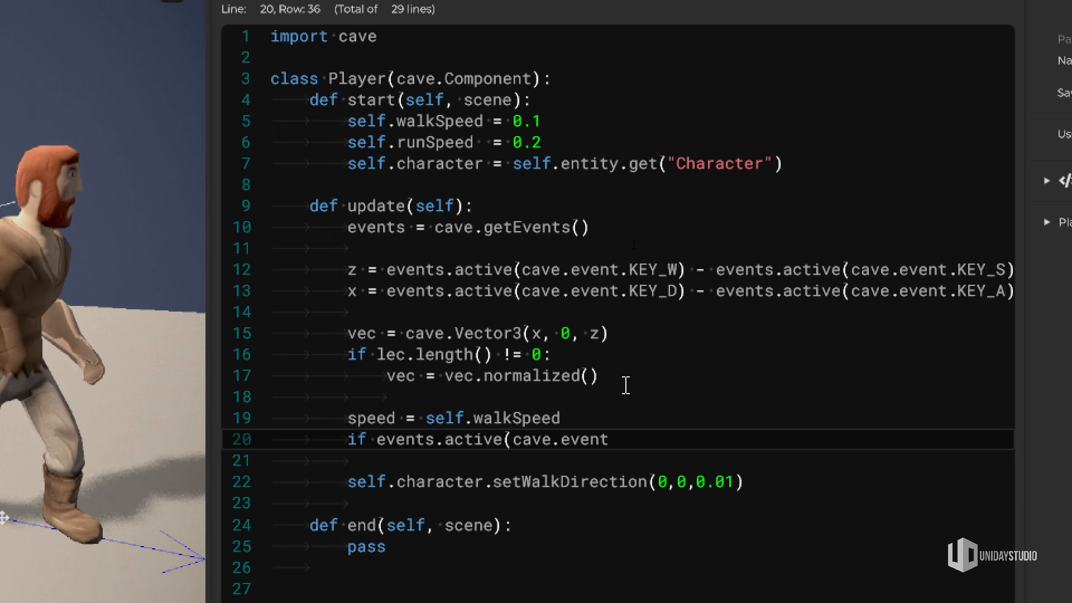
text(.KEY_LSHIFT):)
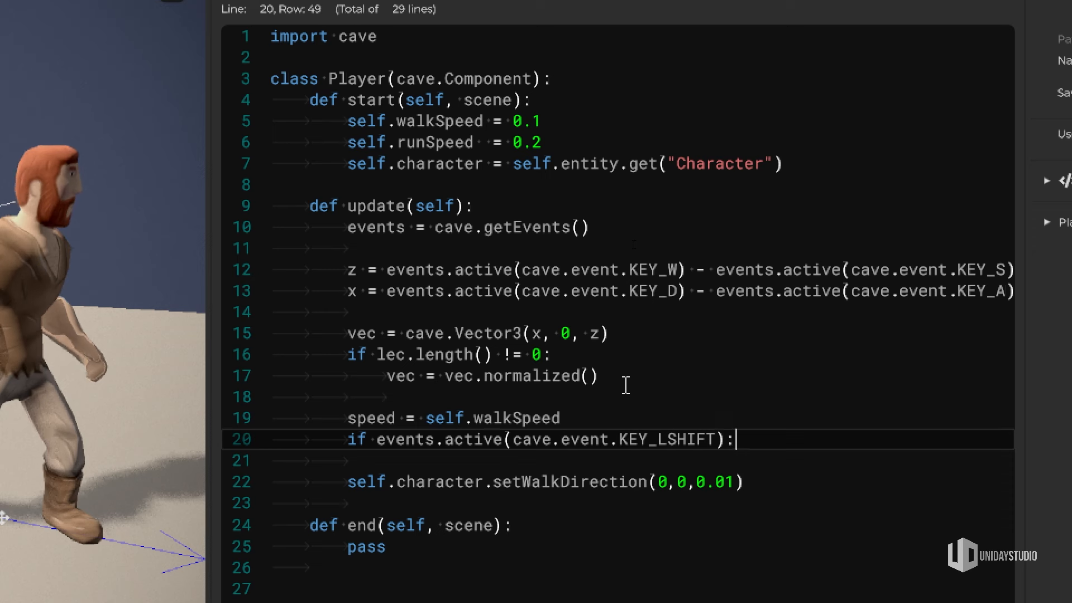
key(Return)
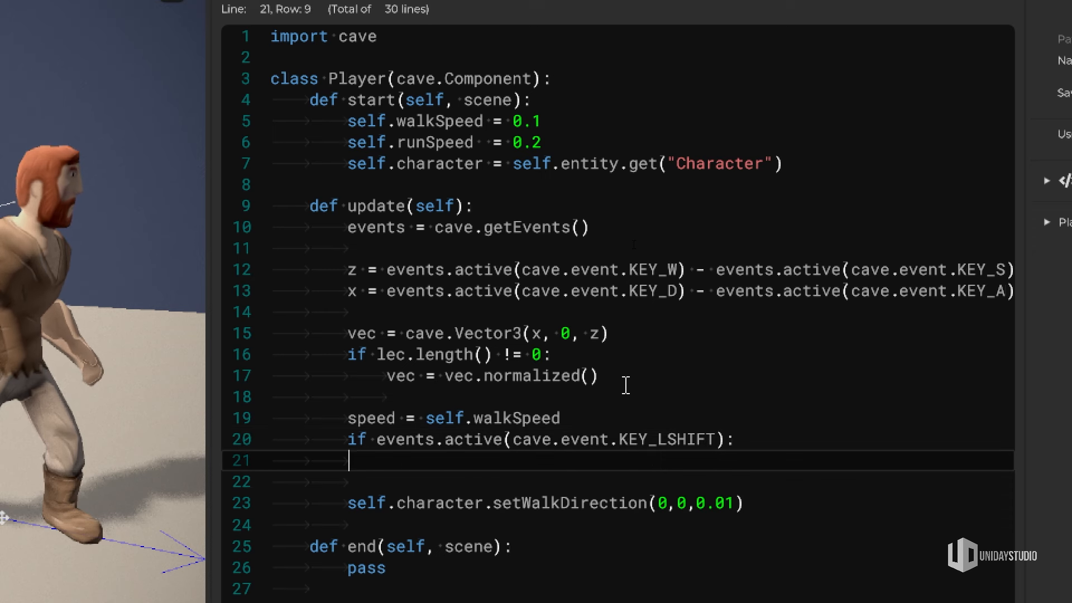
text(sped = self.)
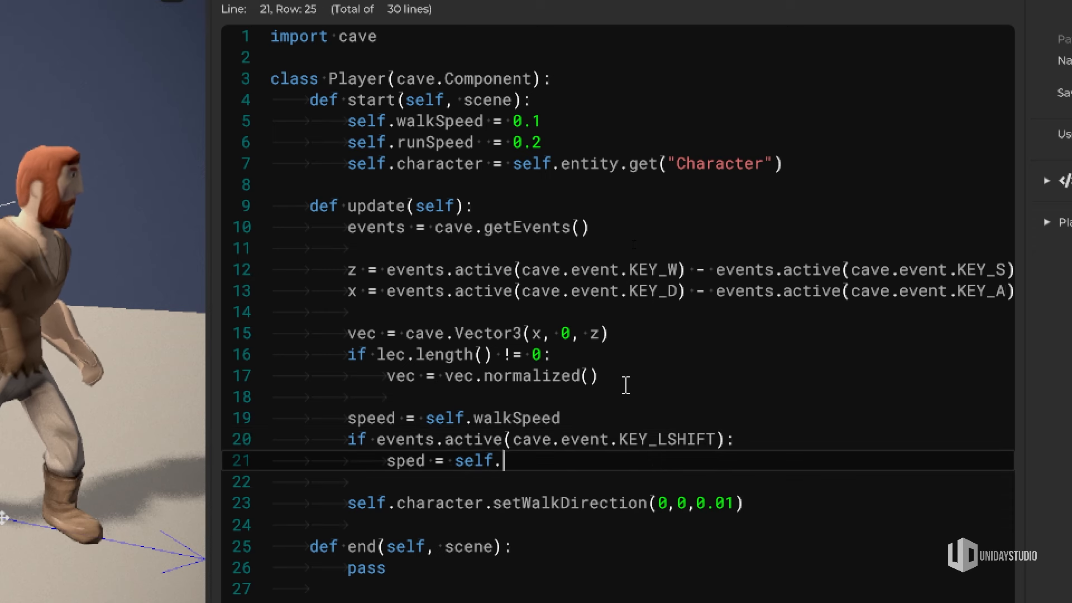
text(runSpeed)
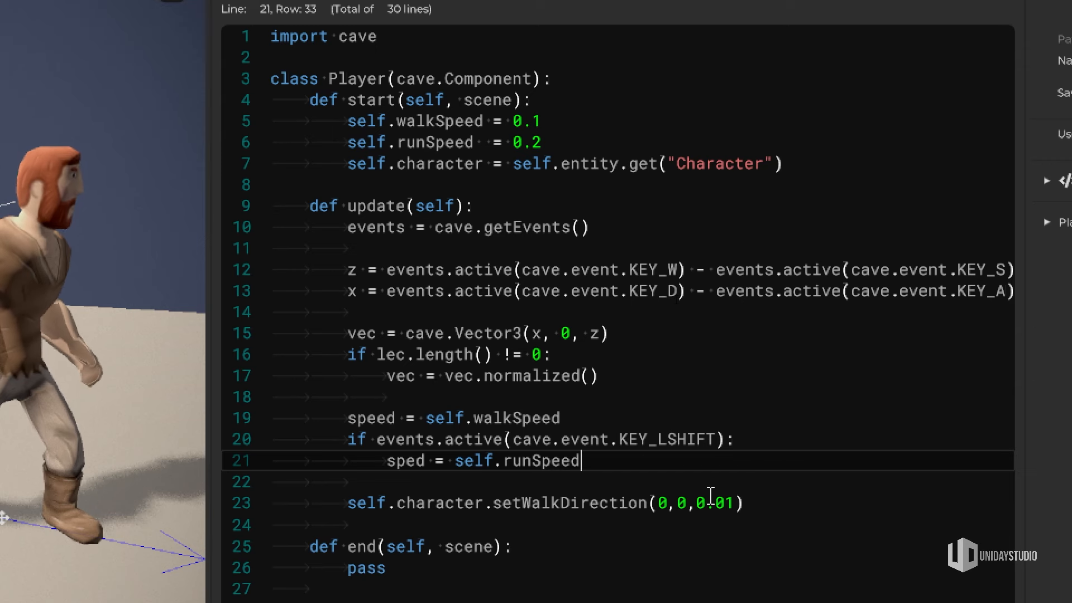
Step: Replace the setWalkDirection arguments with vec * speed and give the game a short test run
drag(742, 518, 660, 504)
scroll(702, 525, down, 1)
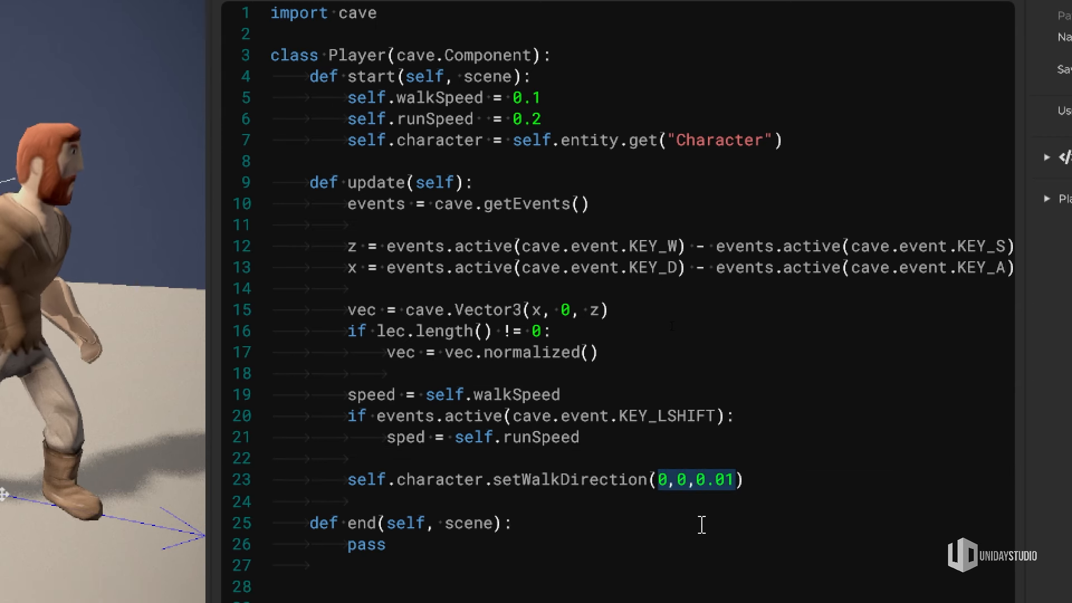
text(vec * speed)
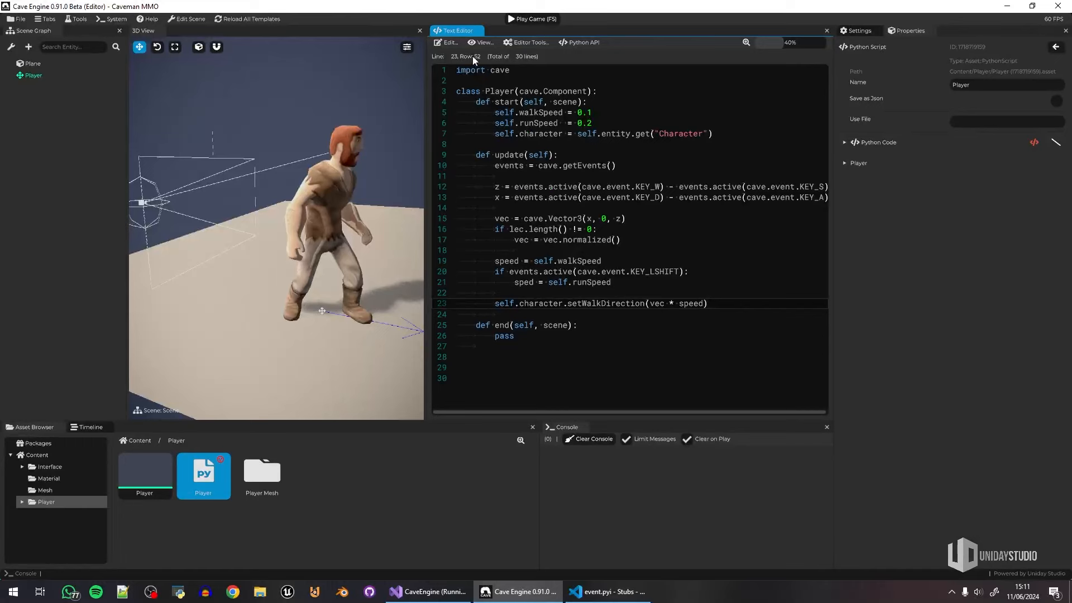
click(528, 19)
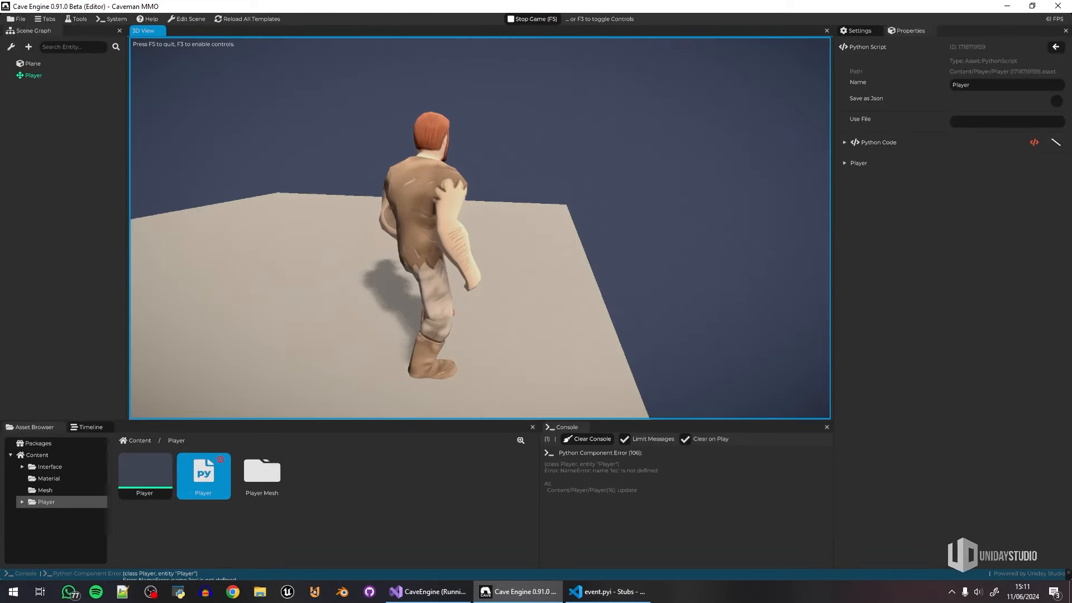
key(F5)
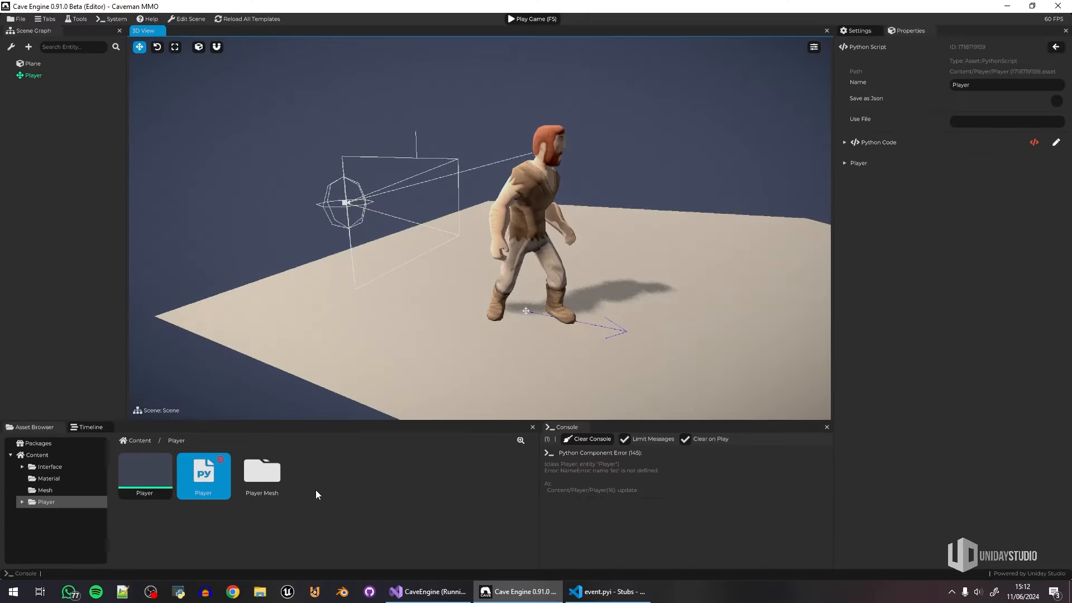
Step: Rename the Player script asset to Player.py and open it for editing
right_click(214, 482)
text(.py)
key(Return)
double_click(208, 485)
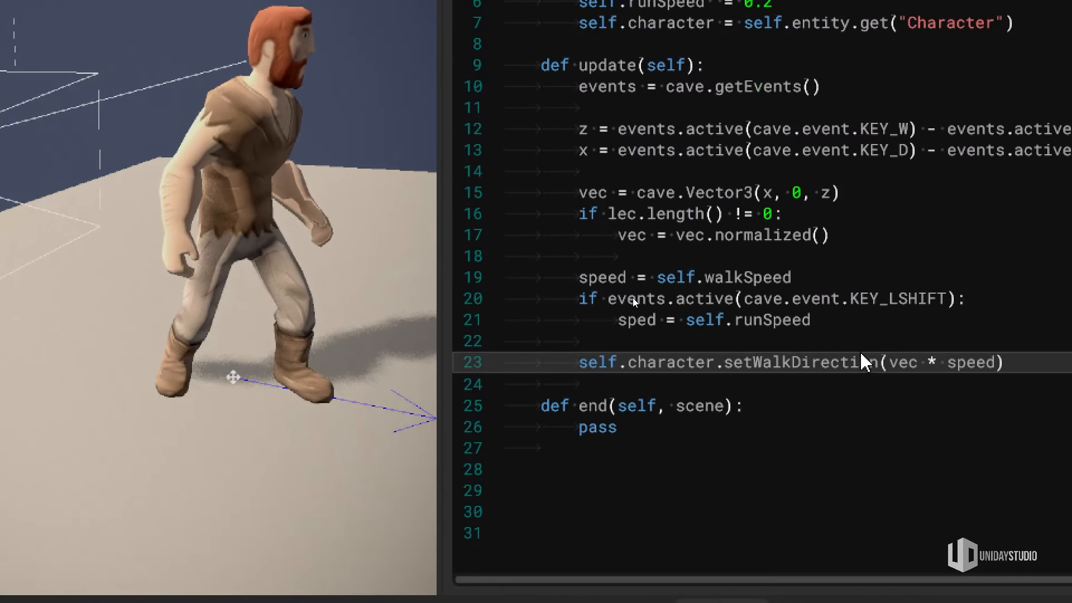
Step: Correct the misspelled variable lec to vec in the length check of the update method
click(615, 214)
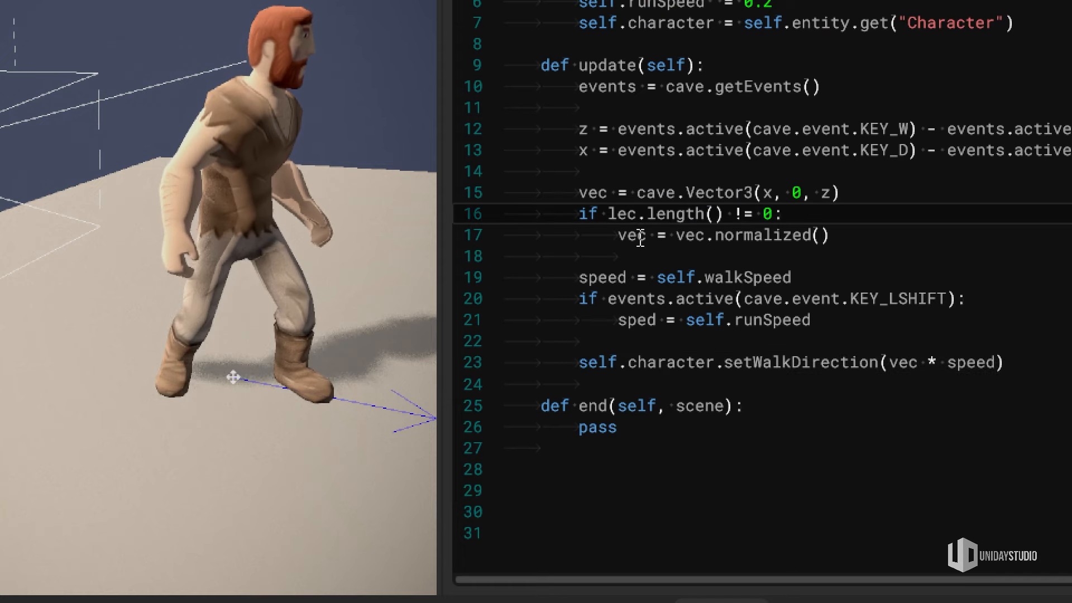
key(BackSpace)
text(v)
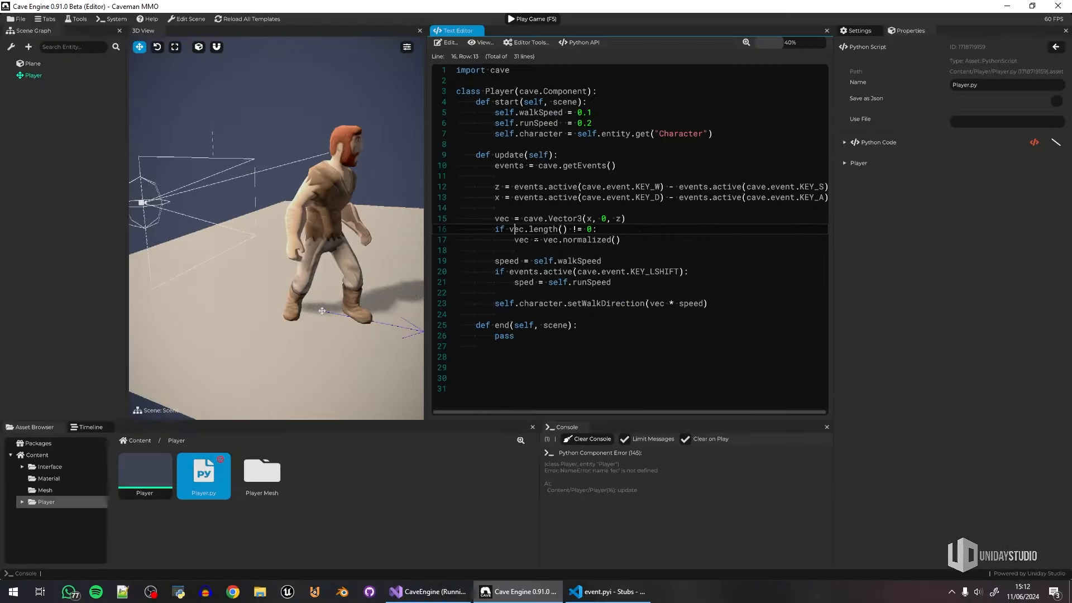
Step: Run the game, test the character's forward, backward and sideways movement with W, A, S and D, and stop it
click(520, 19)
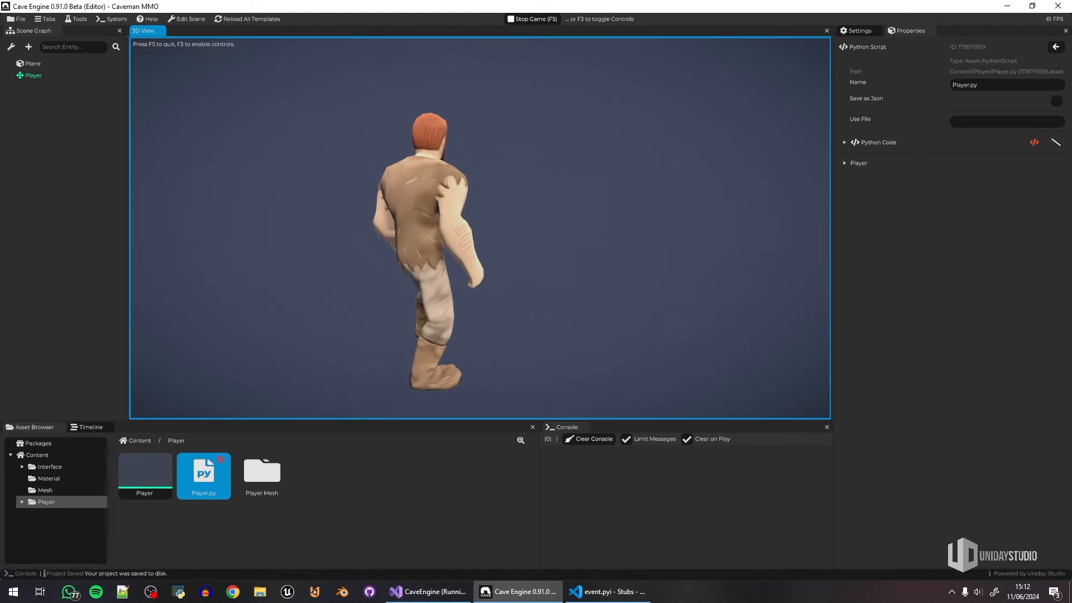
key(F5)
key(F5)
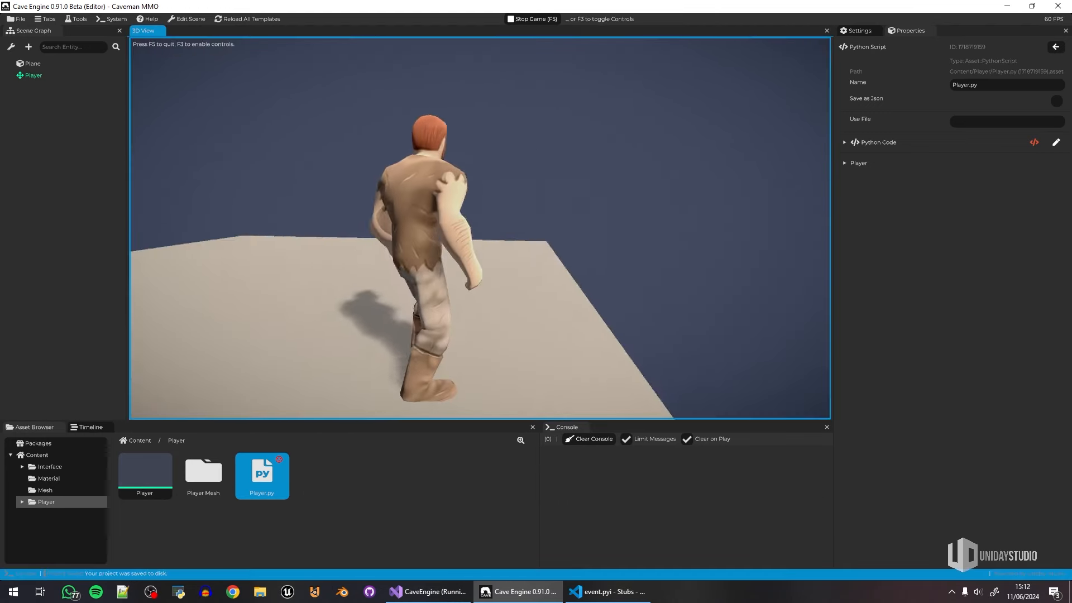
key(w)
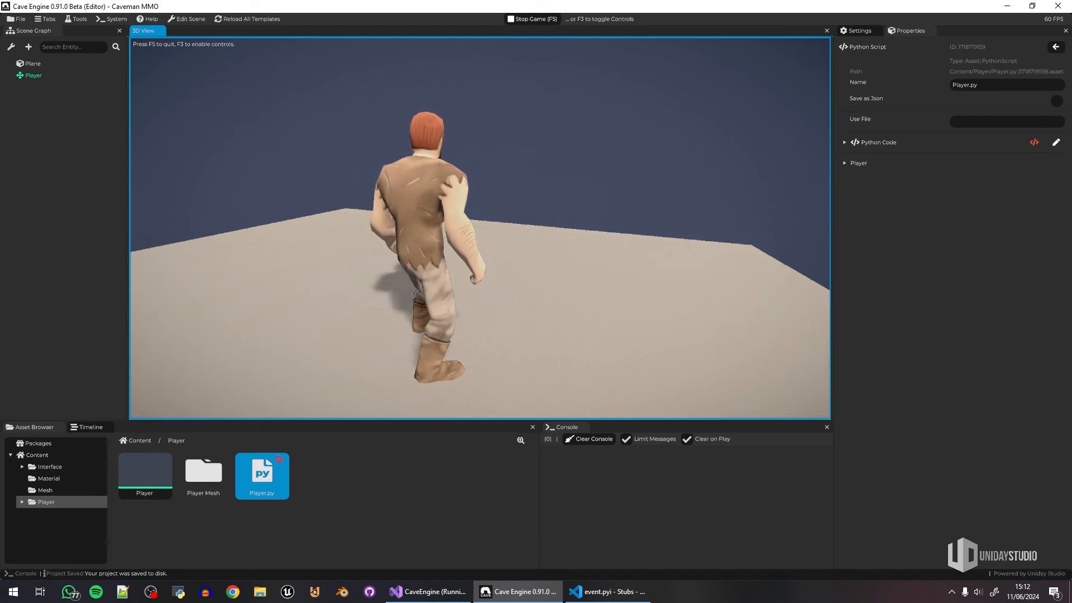
key(s)
key(d)
key(a)
key(w)
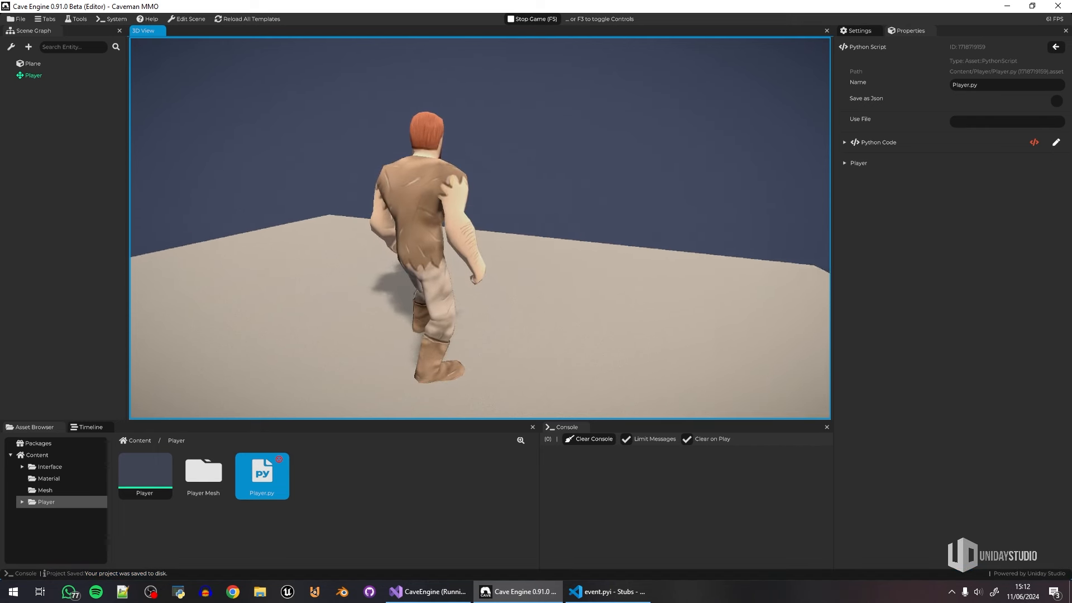
key(s)
key(w)
key(s)
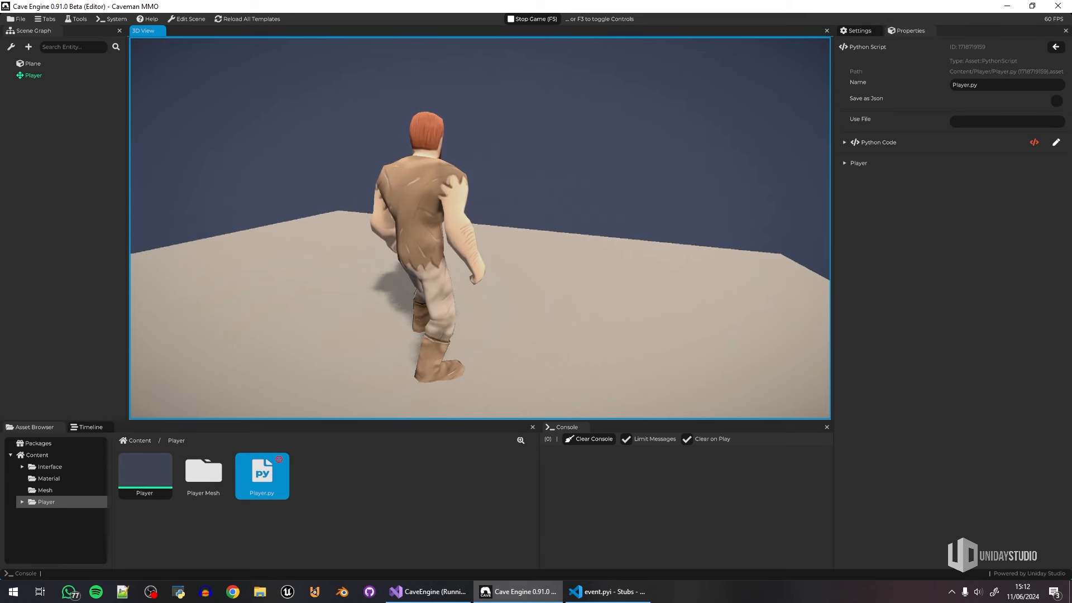
key(F5)
Step: In Player.py, swap KEY_A and KEY_D in the x assignment and correct sped to speed in the KEY_LSHIFT condition
double_click(279, 484)
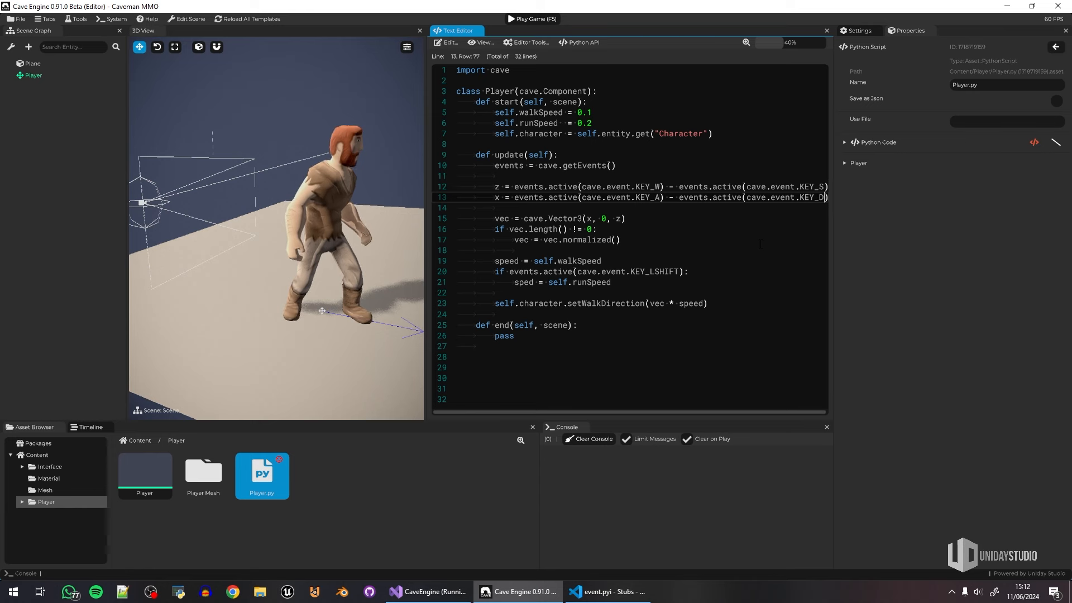
click(530, 282)
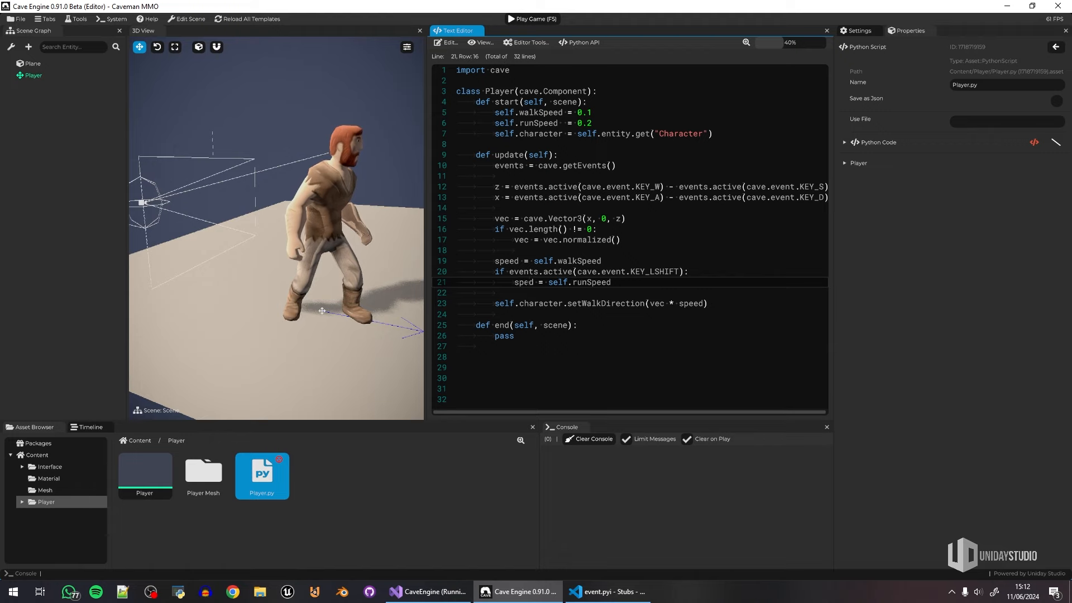
text(e)
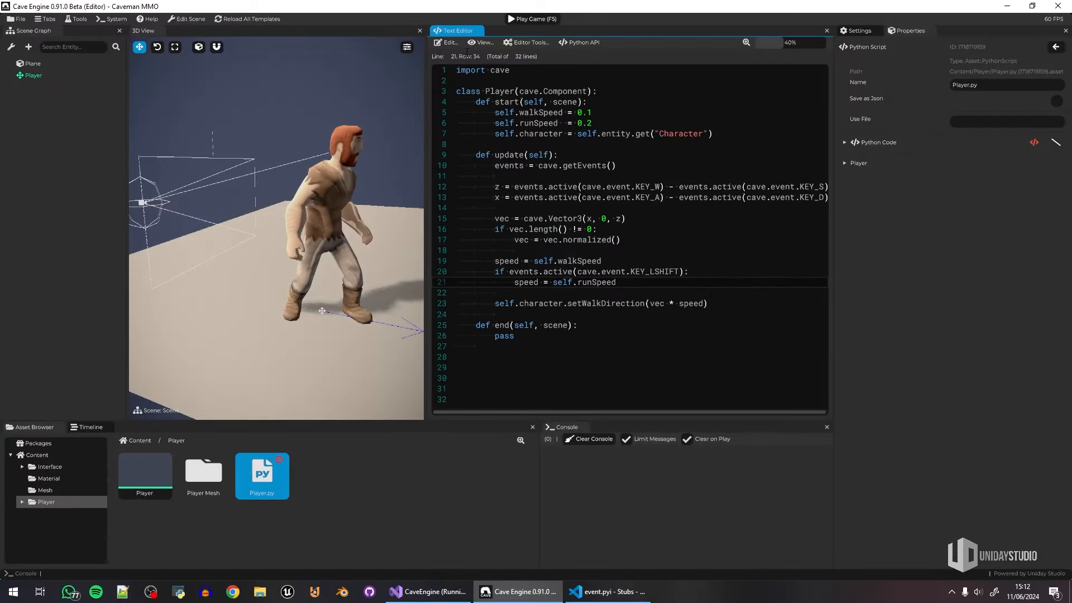
Step: Close the script and play-test the corrected character movement before stopping the game
click(478, 30)
key(F5)
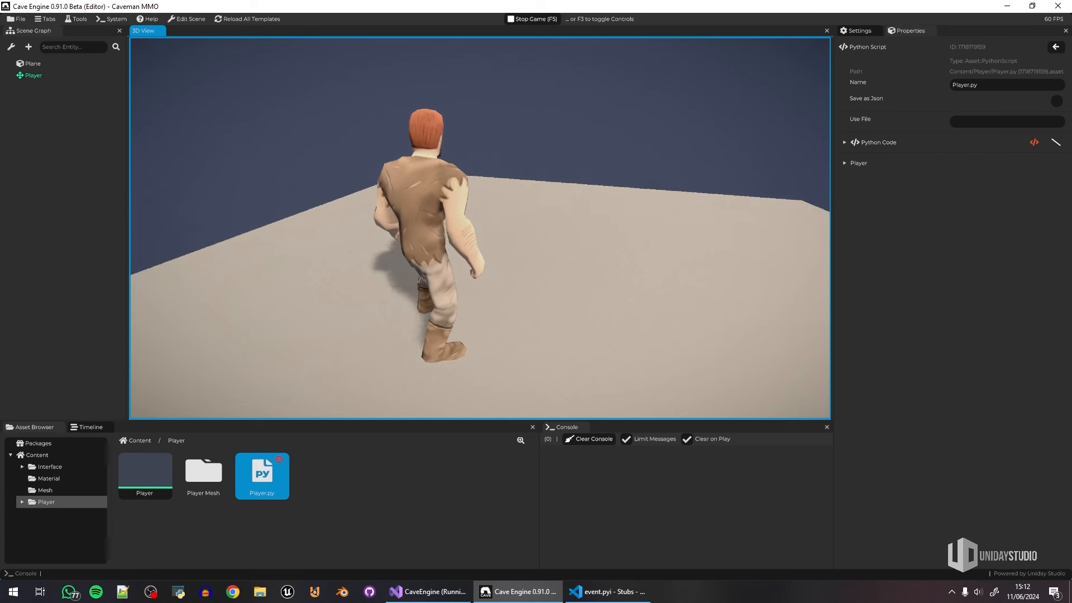
key(F5)
Step: Scale up the ground plane and append "* cave.getDeltaTime()" to the setWalkDirection argument in Player.py
click(645, 263)
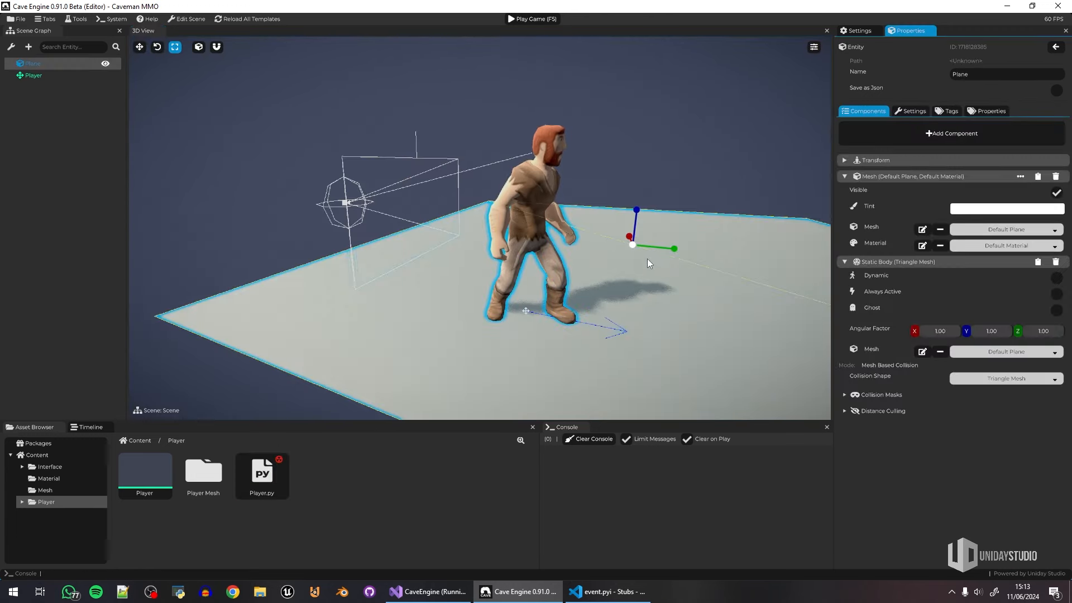
double_click(285, 470)
click(591, 113)
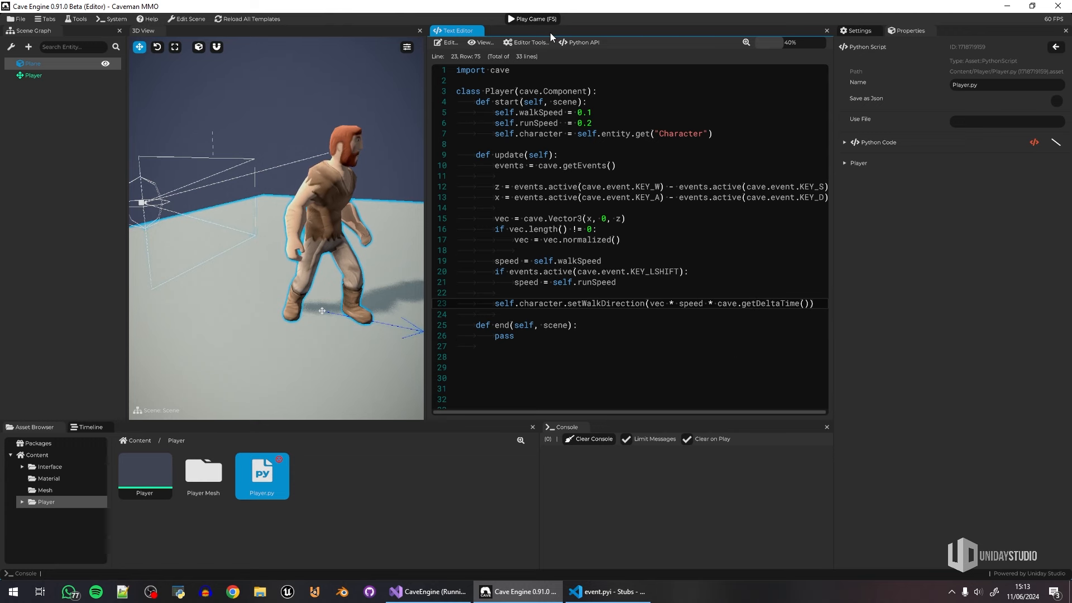
Step: Close the script and test-run the game with the delta-time movement on the enlarged plane
click(479, 31)
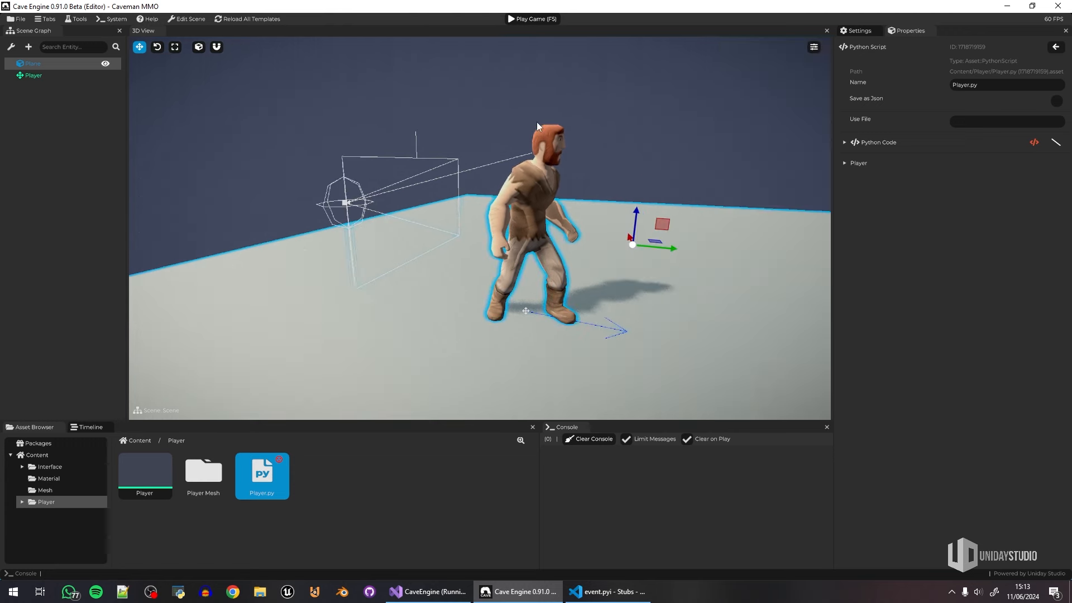
click(538, 20)
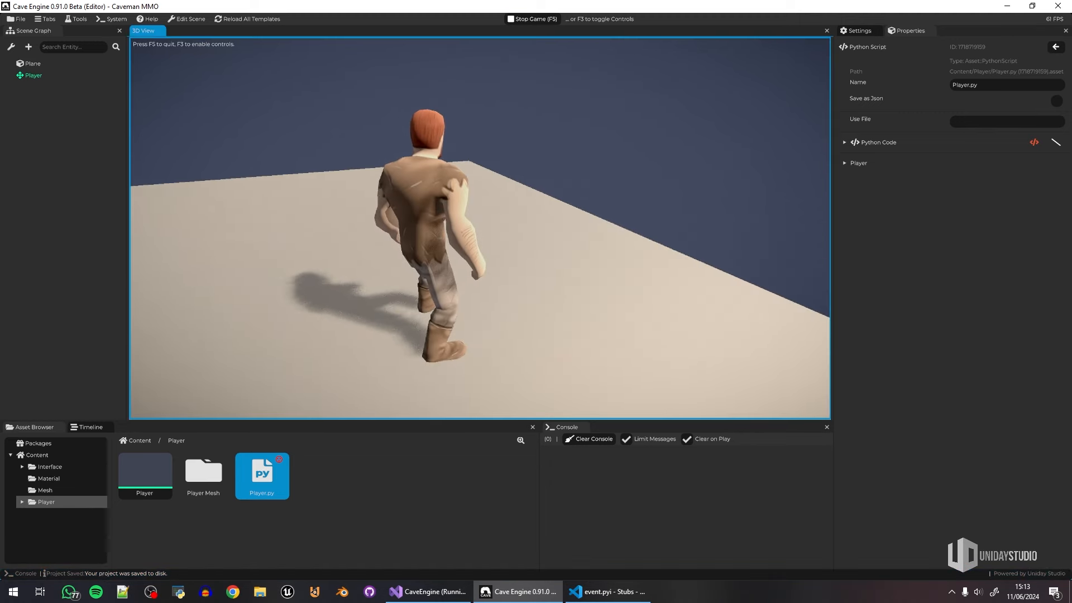
key(F5)
Step: Set self.walkSpeed to 2.0 and self.runSpeed to 4 in Player.py and run the game to try the new speeds
double_click(272, 476)
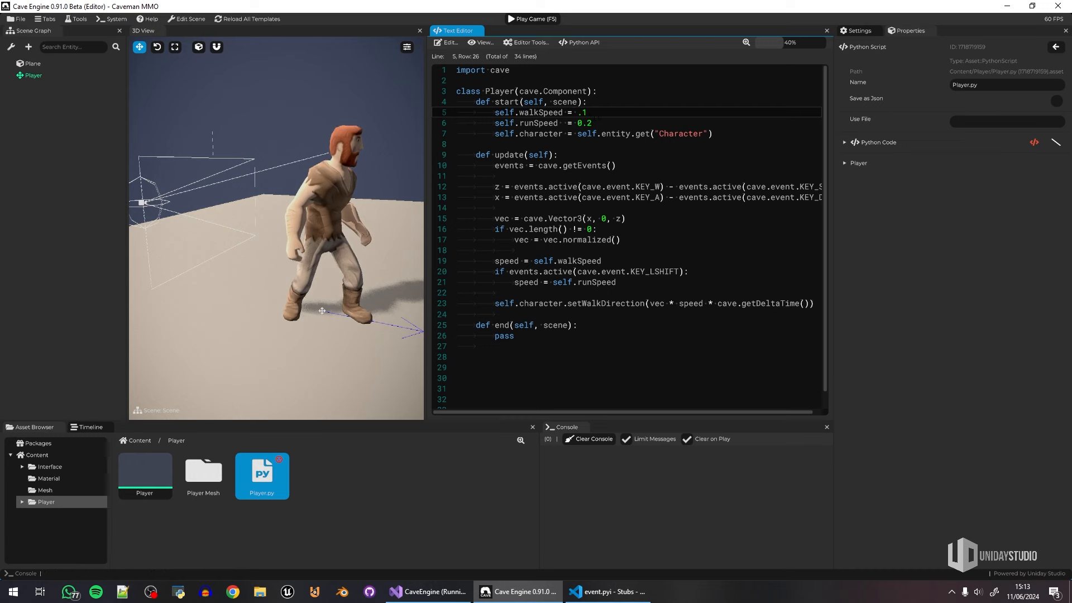
key(Down)
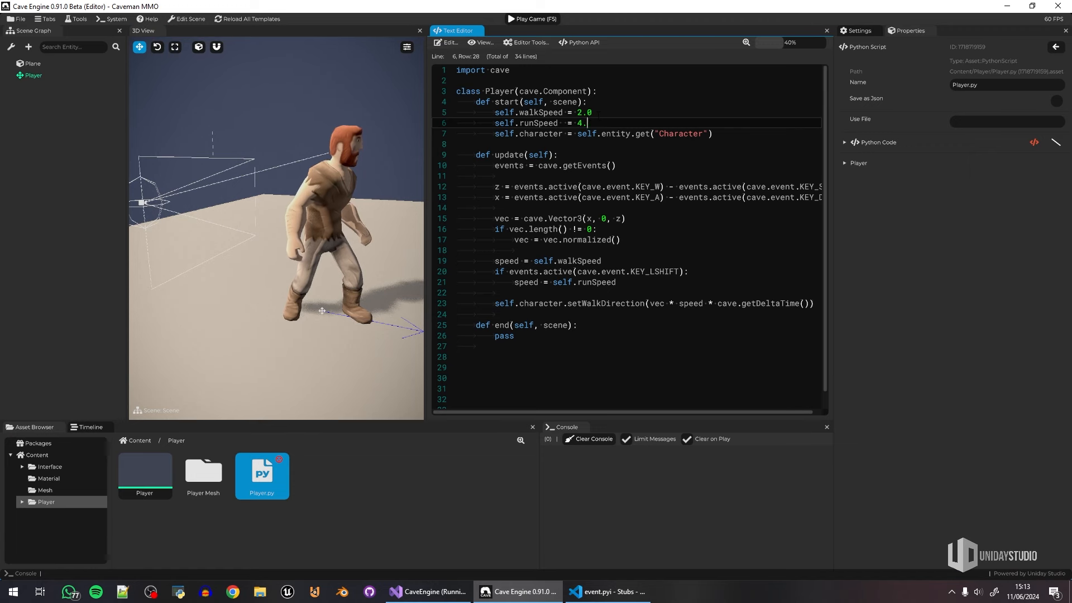
key(F5)
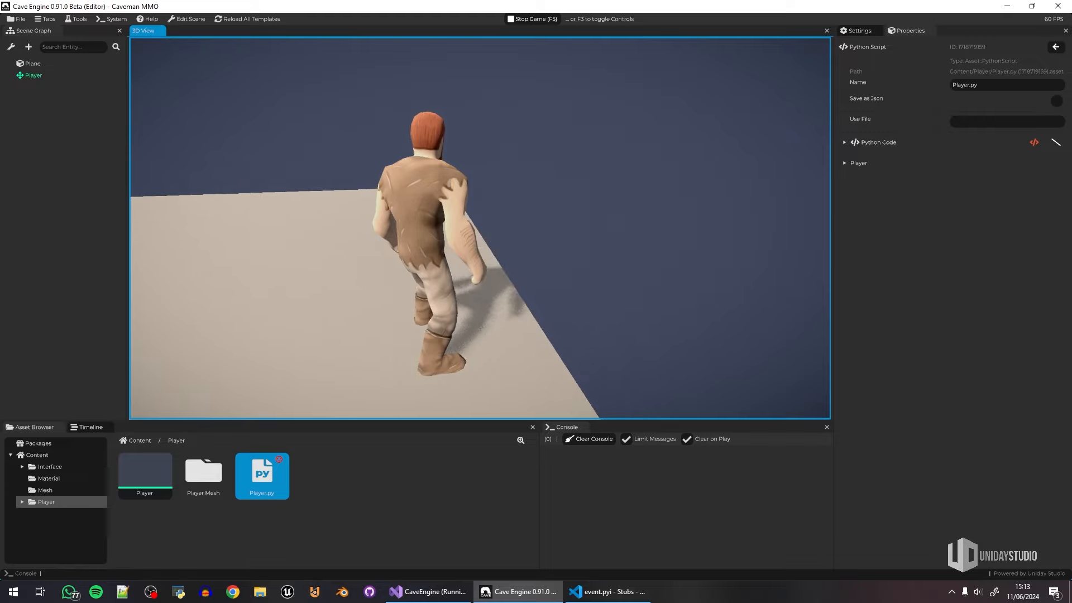
Step: Stop the game, reopen Player.py and highlight the cave.getDeltaTime() factor in the setWalkDirection call
key(F5)
double_click(268, 481)
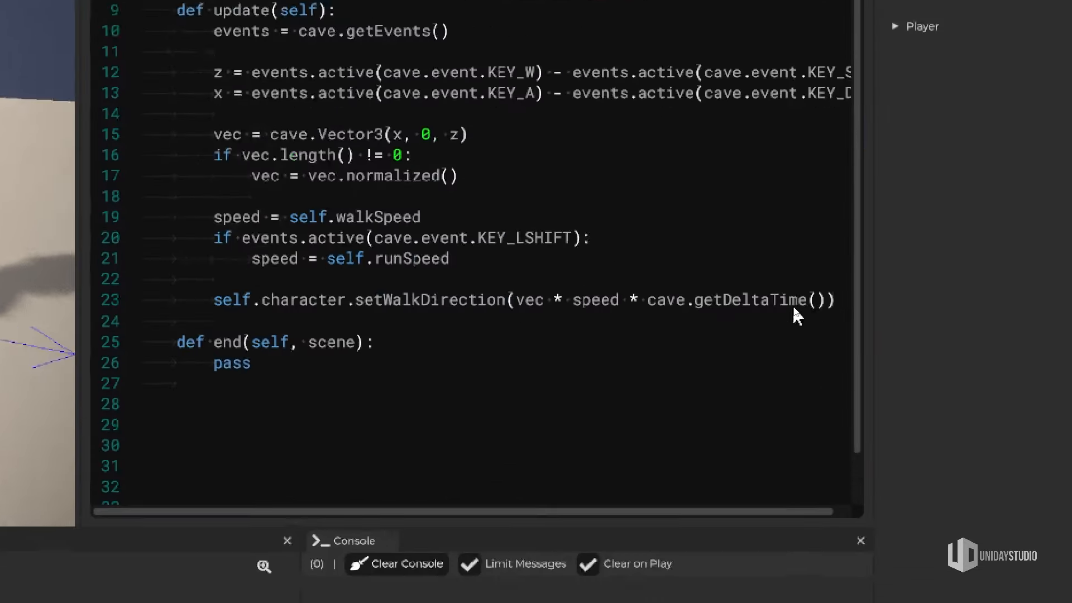
click(807, 314)
drag(823, 302, 643, 303)
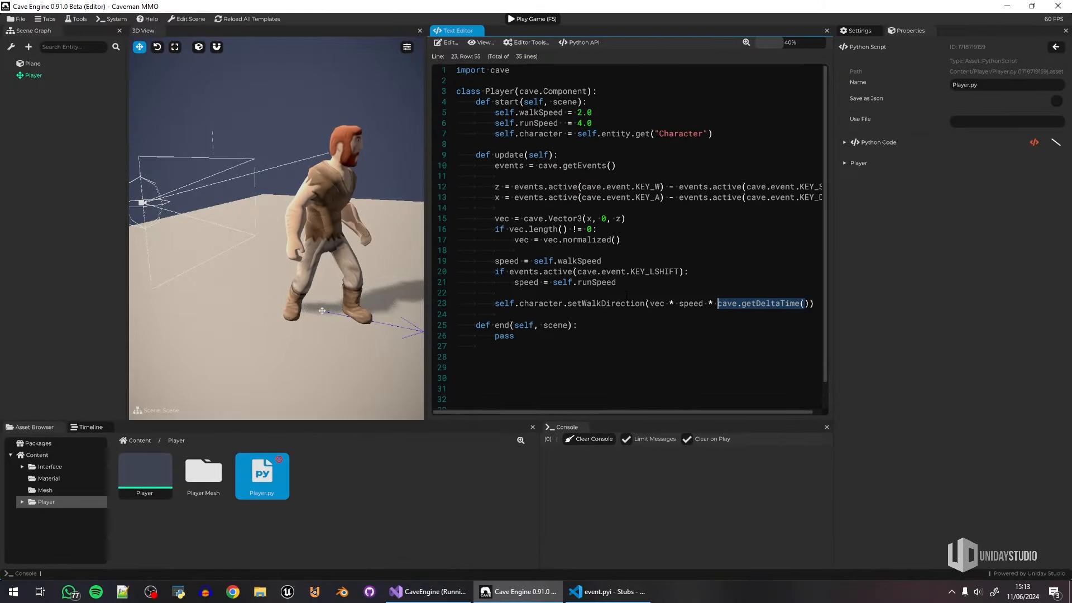
click(816, 303)
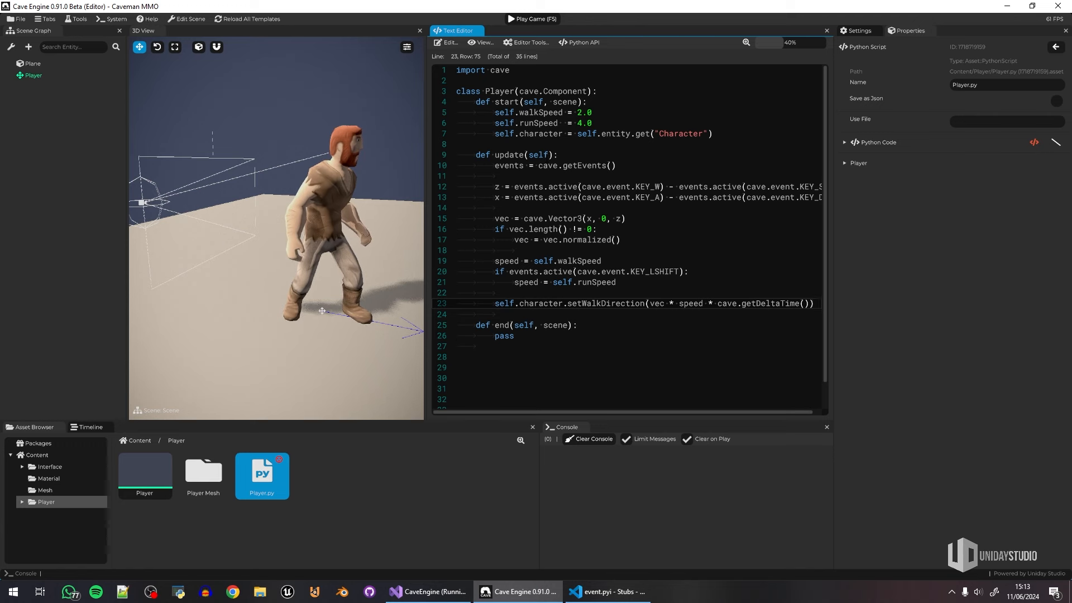
Step: Below the setWalkDirection line, add "if events.pressed(cave.event.KEY_SPACE):" with "self.character.jump()" indented under it
key(Return)
key(Return)
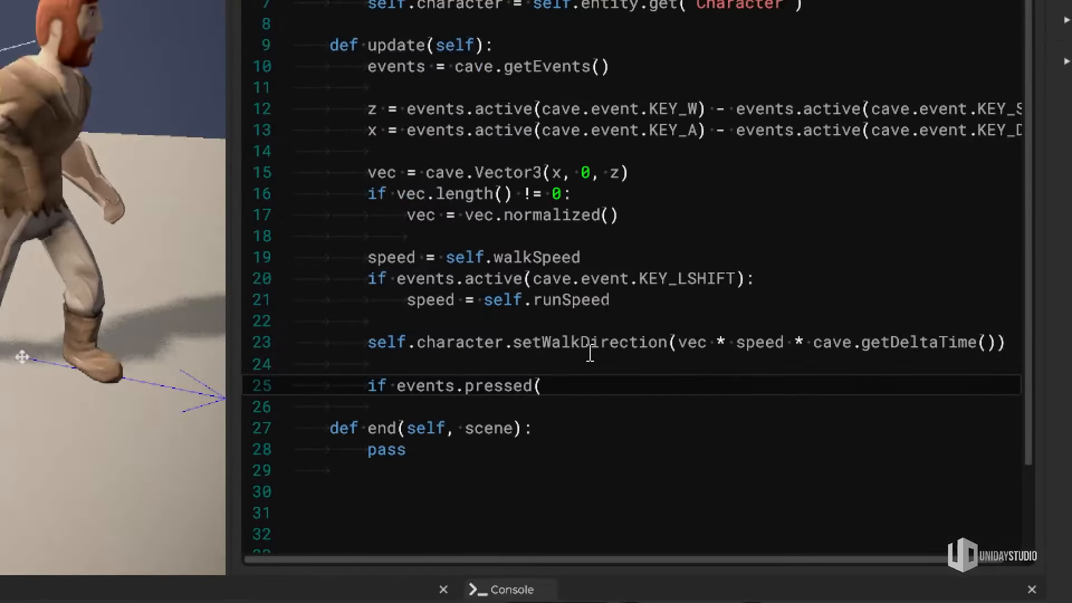
text(cav)
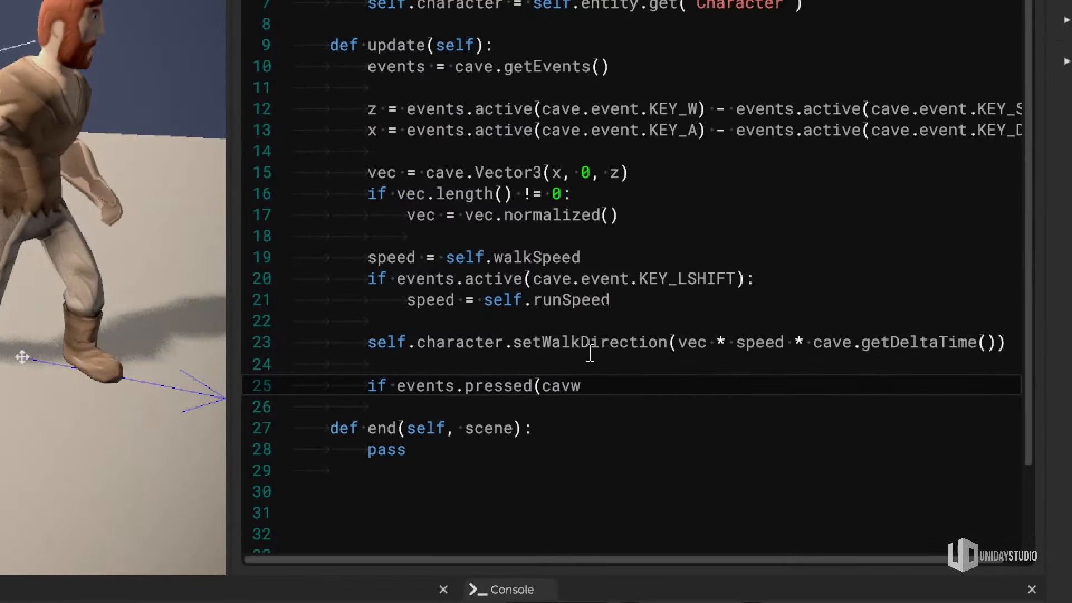
text(e.events)
key(BackSpace)
text(.KEY_SPACE):)
key(Return)
key(Tab)
text(self.character.jump())
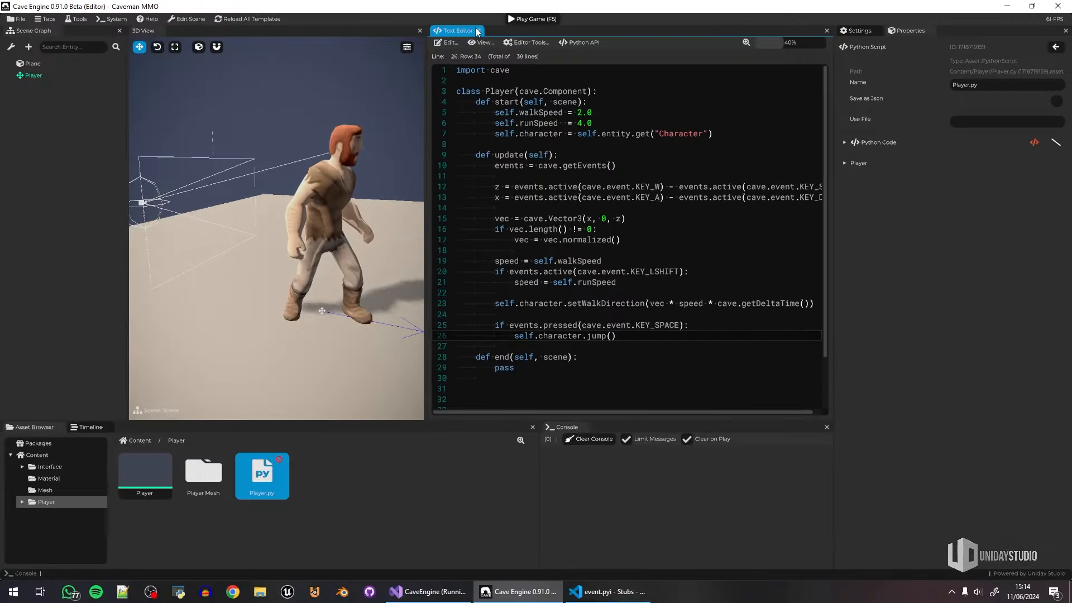
Step: Close the script, run the game to test the space-bar jump, and stop the game
click(478, 31)
click(530, 19)
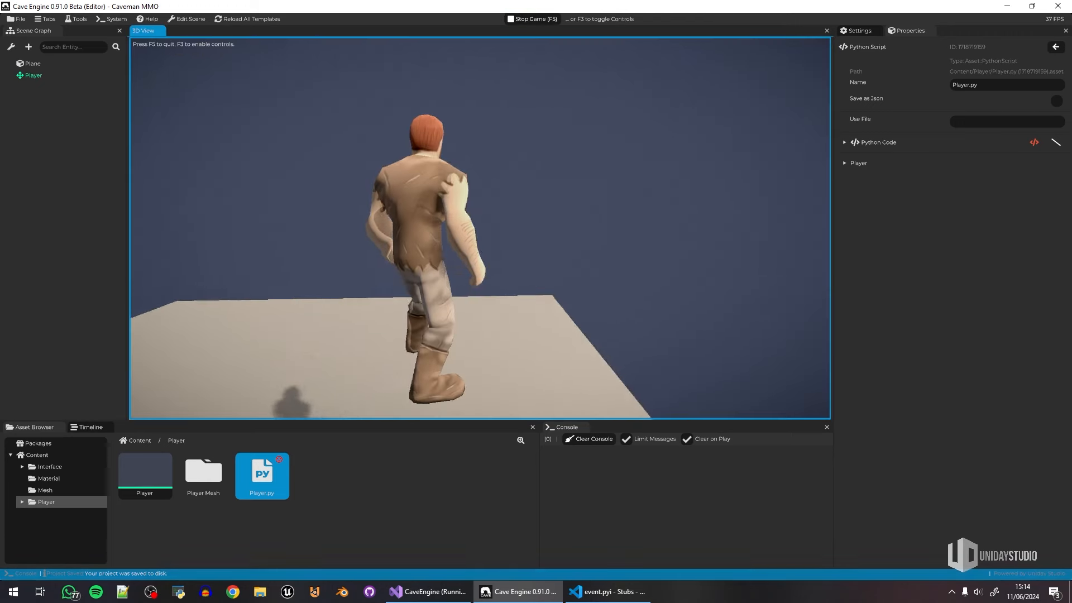
key(space)
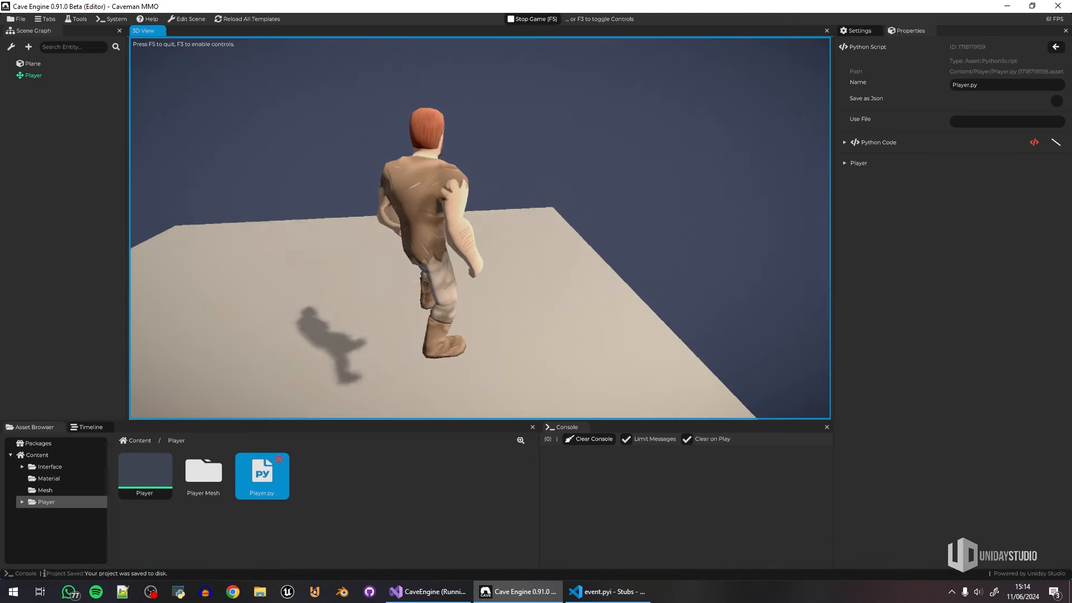
key(F5)
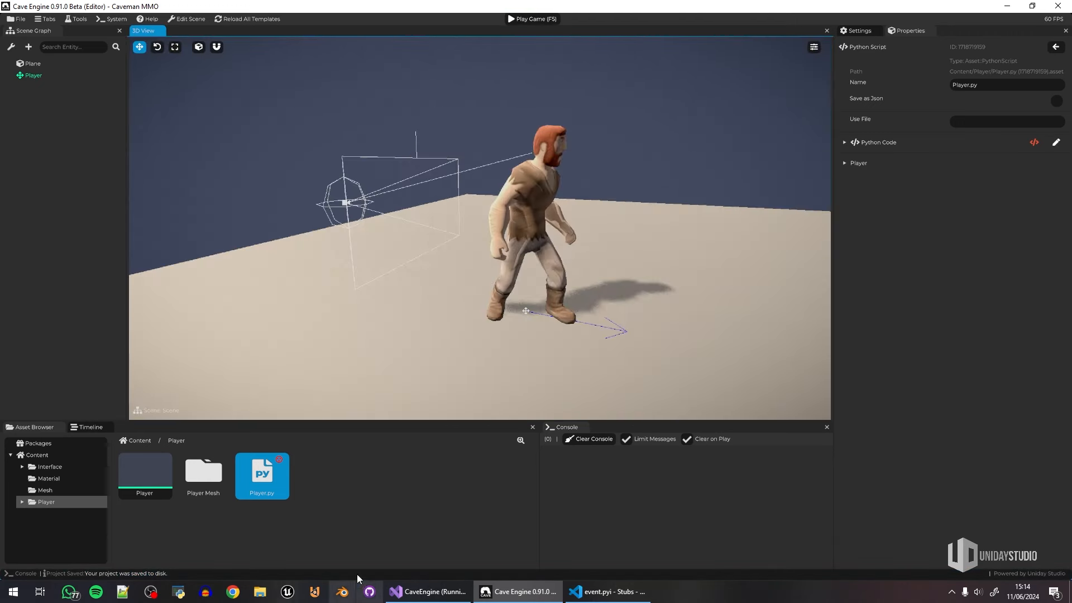
Step: Set the Player template's character Jump Speed to 5.84 m/s, then return to the scene and play-test the jump
double_click(143, 471)
click(35, 63)
key(w)
right_drag(504, 273, 496, 285)
key(s)
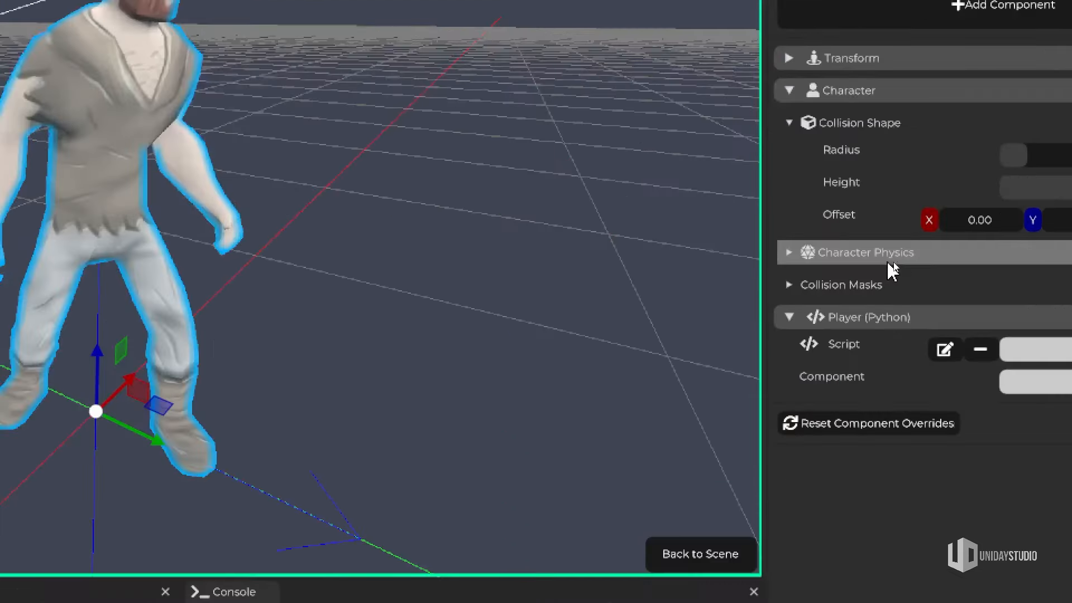
click(890, 259)
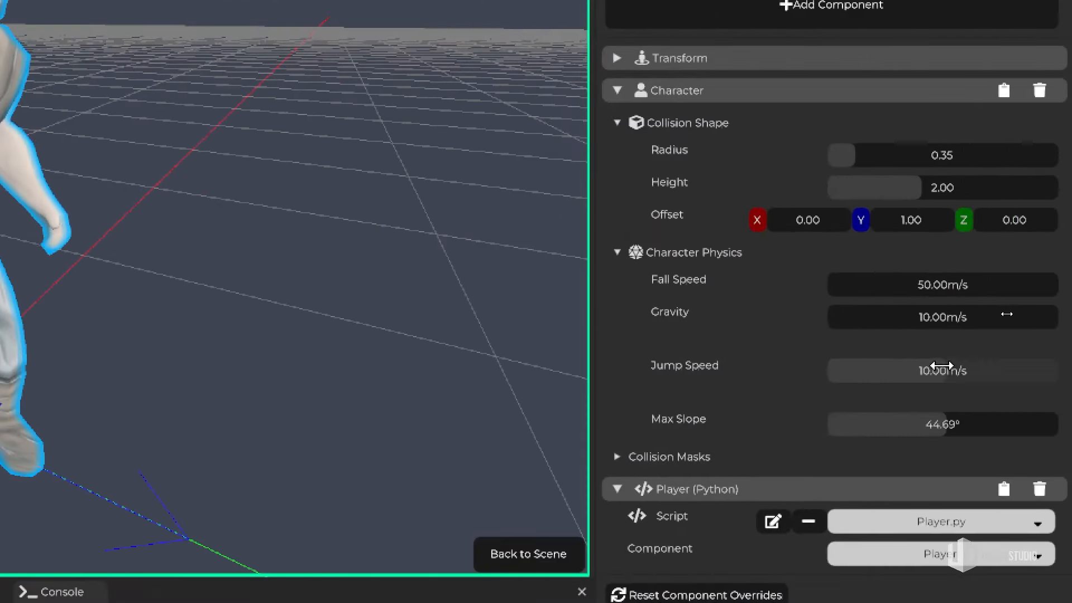
drag(942, 366, 897, 363)
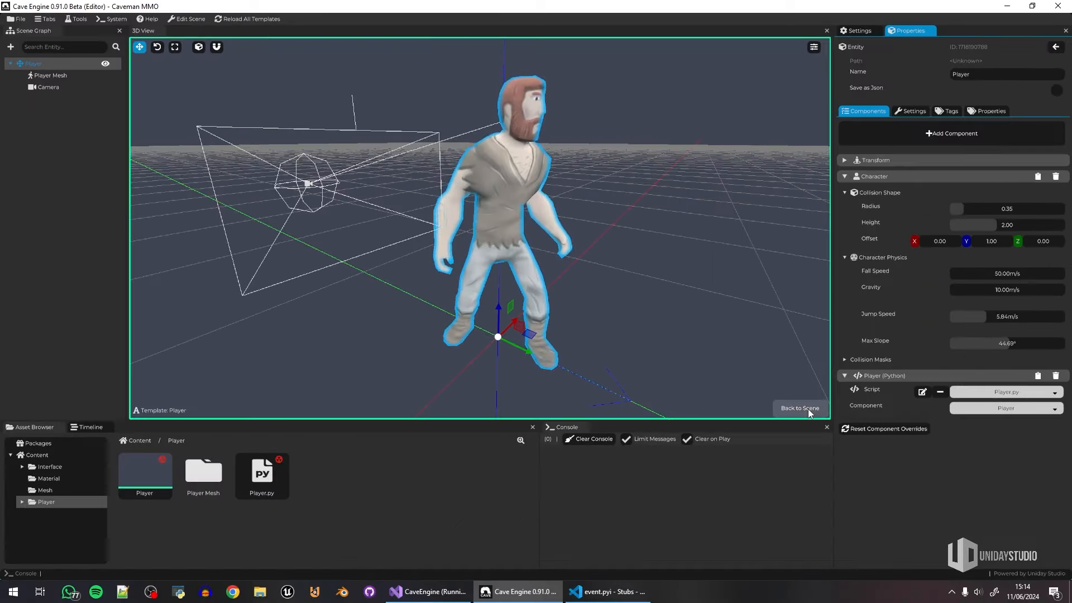
click(528, 553)
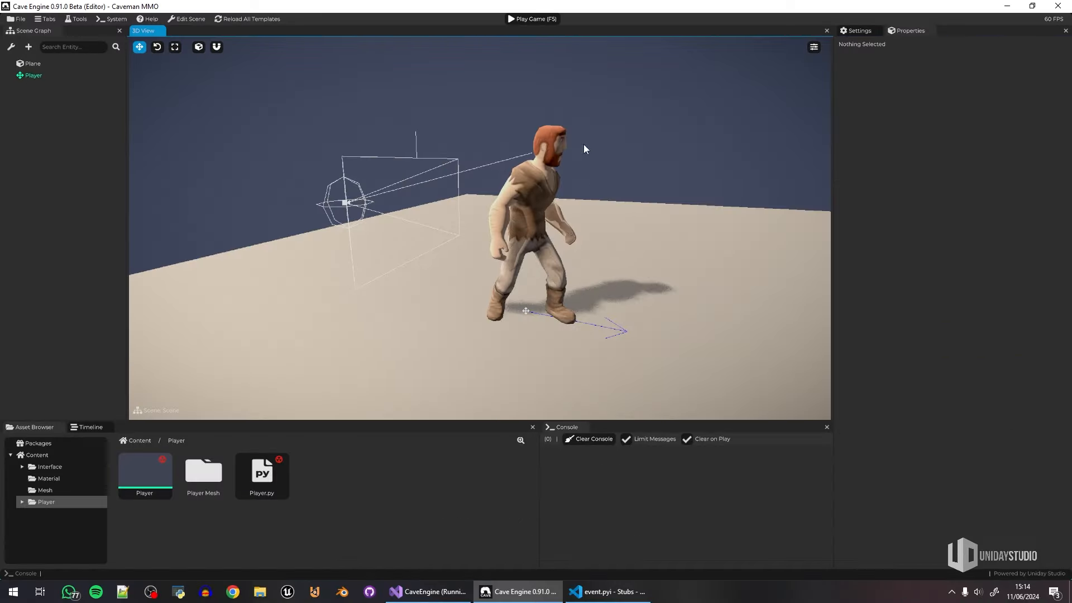
click(548, 19)
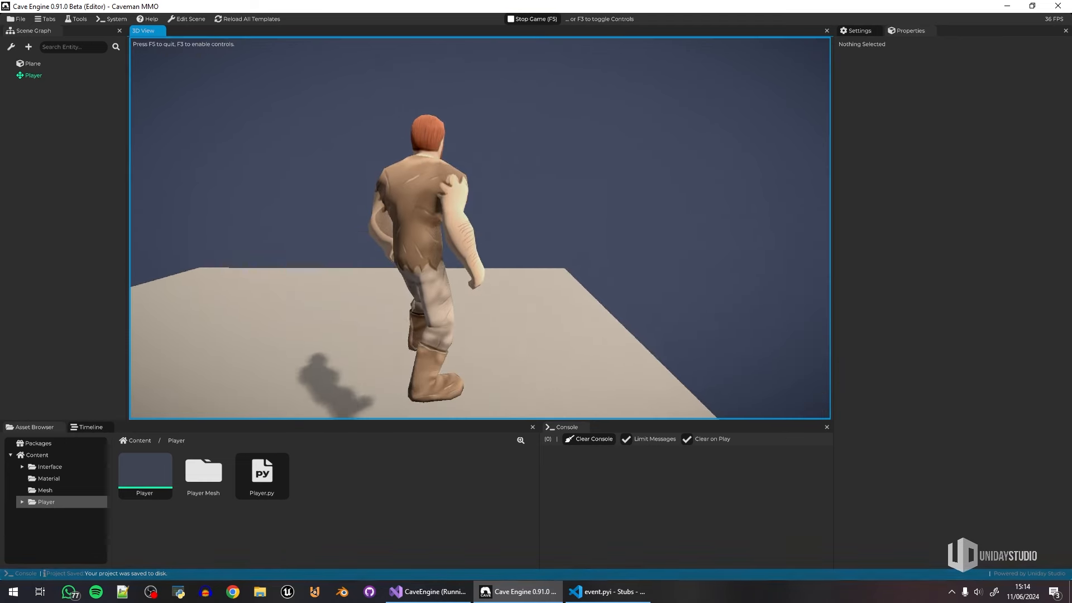
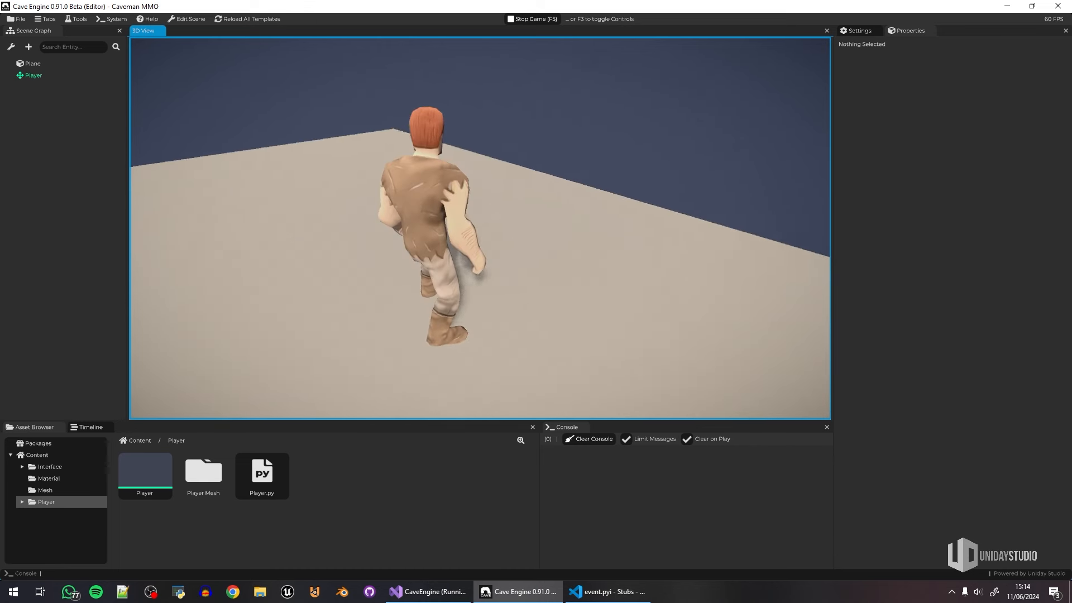
key(F5)
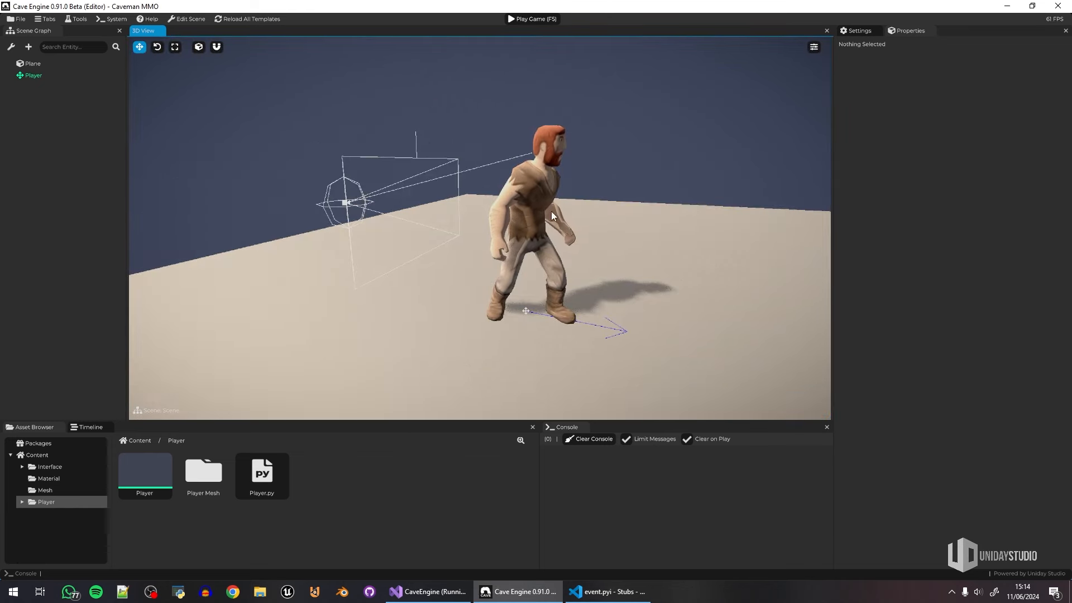
Step: Reopen the Player template and select its Player Mesh child to inspect the components
click(539, 206)
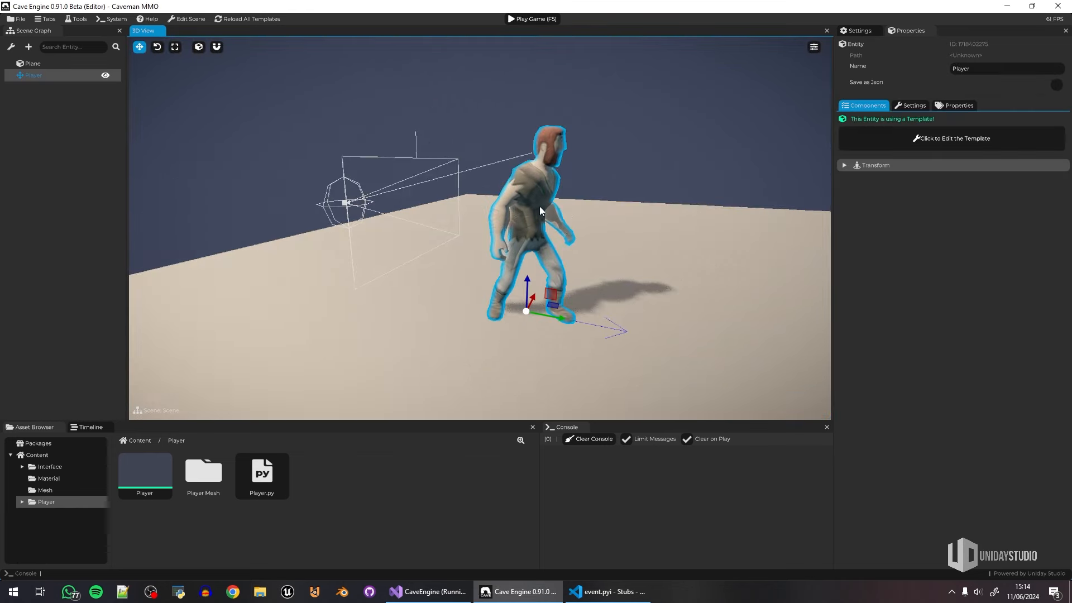
double_click(168, 472)
click(52, 75)
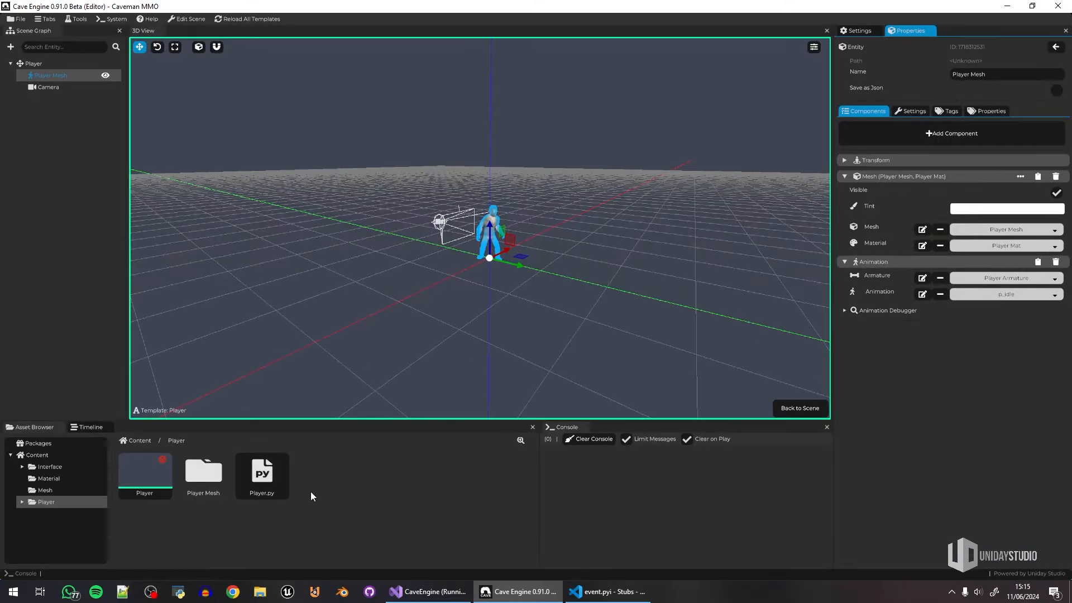
Step: In Player.py's start method, add self.armature = self.entity.getChild("Player Mesh") and self.animator = self.armature.get("Animation")
double_click(277, 470)
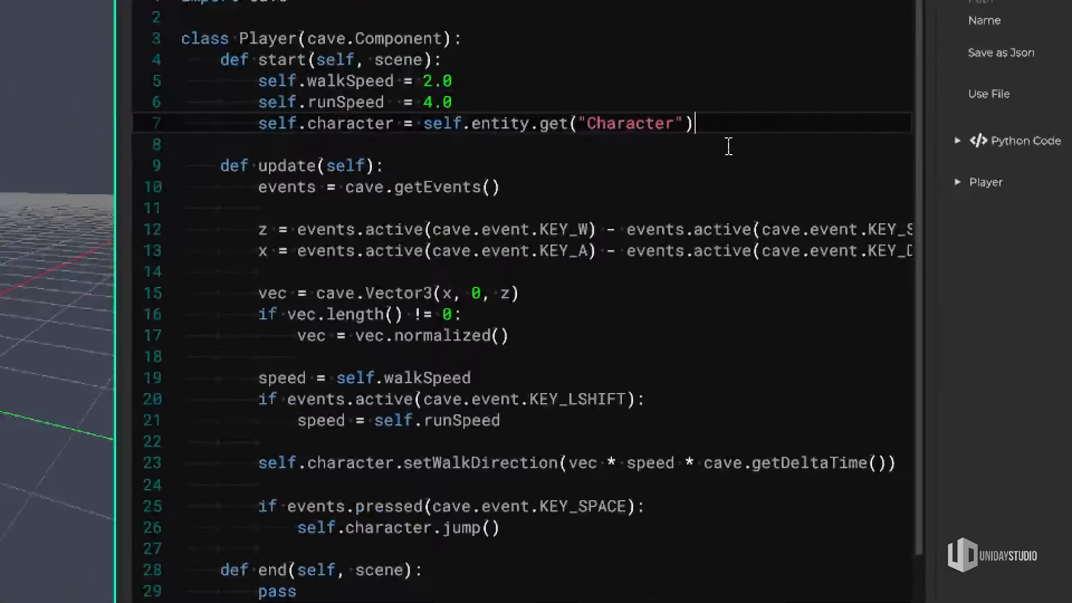
key(Return)
key(Return)
text(self.armature =)
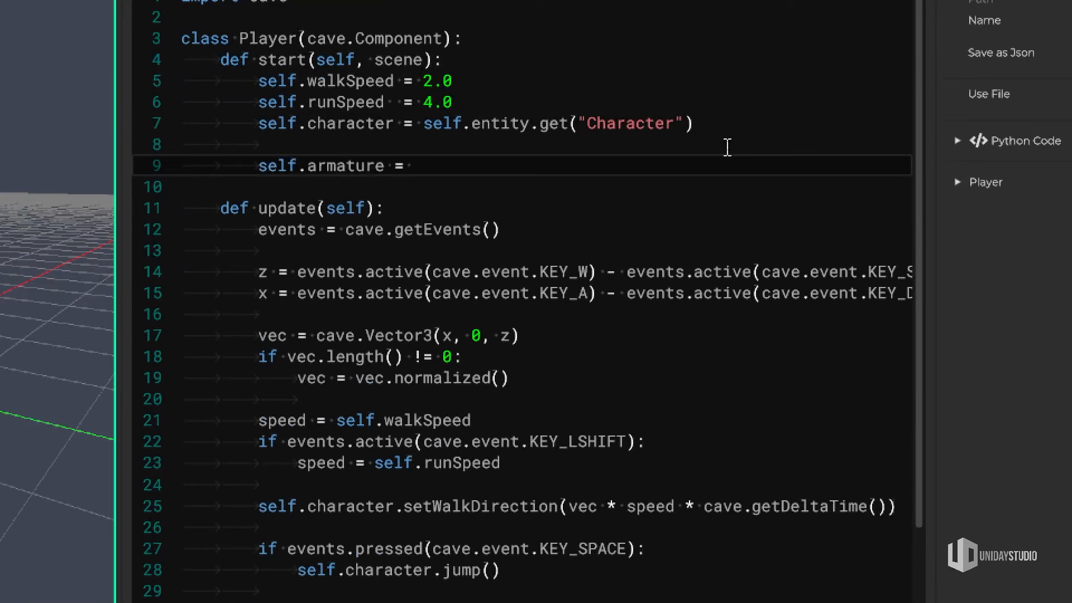
text( self.entity.getChild)
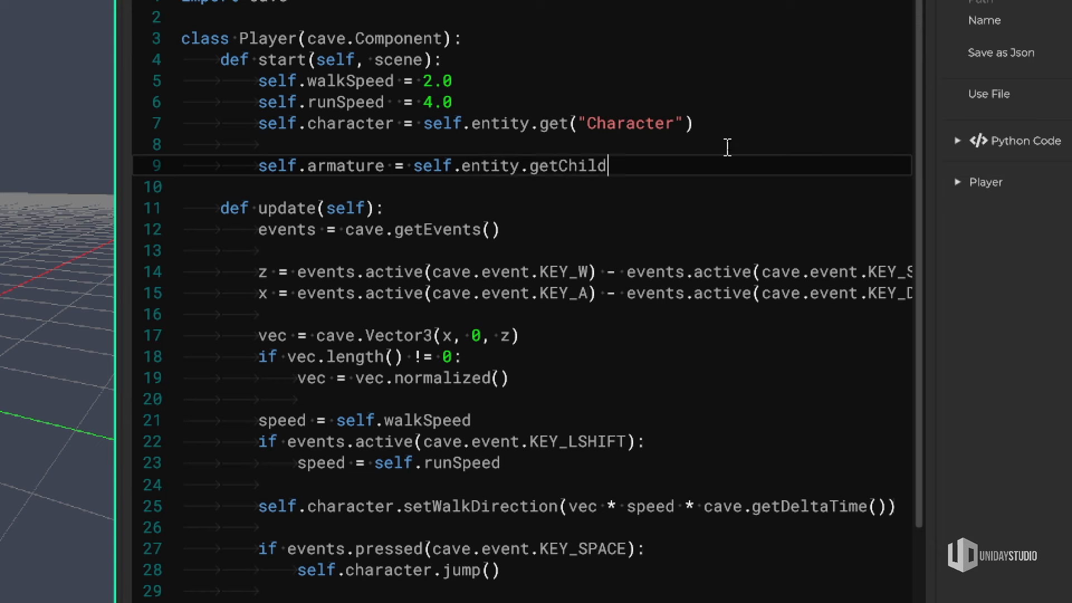
text(Player Mesh"))
key(Return)
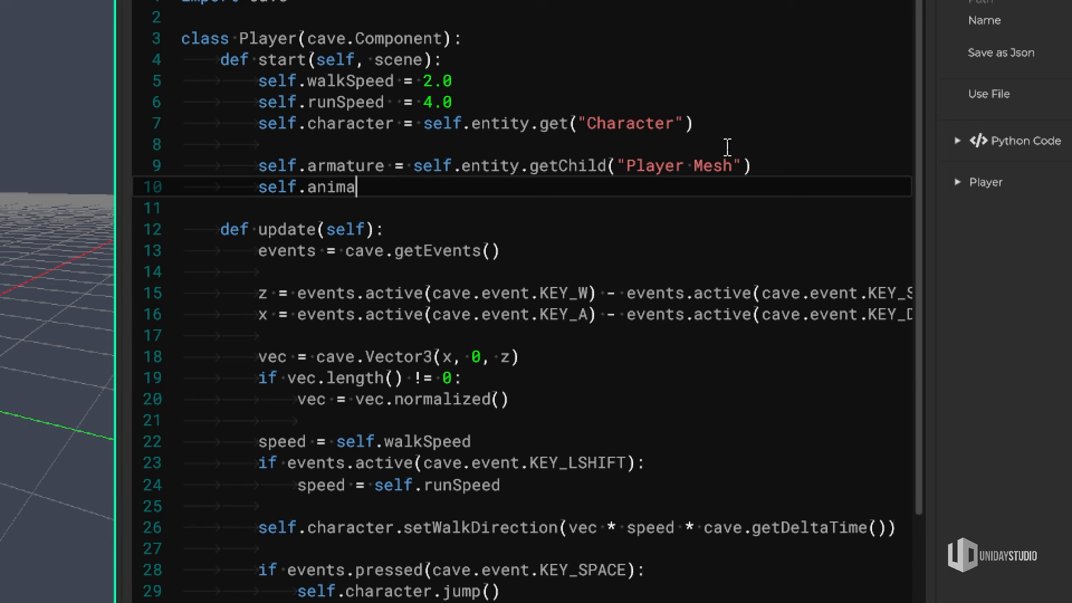
text(self.animator = self.armature.get("Ani)
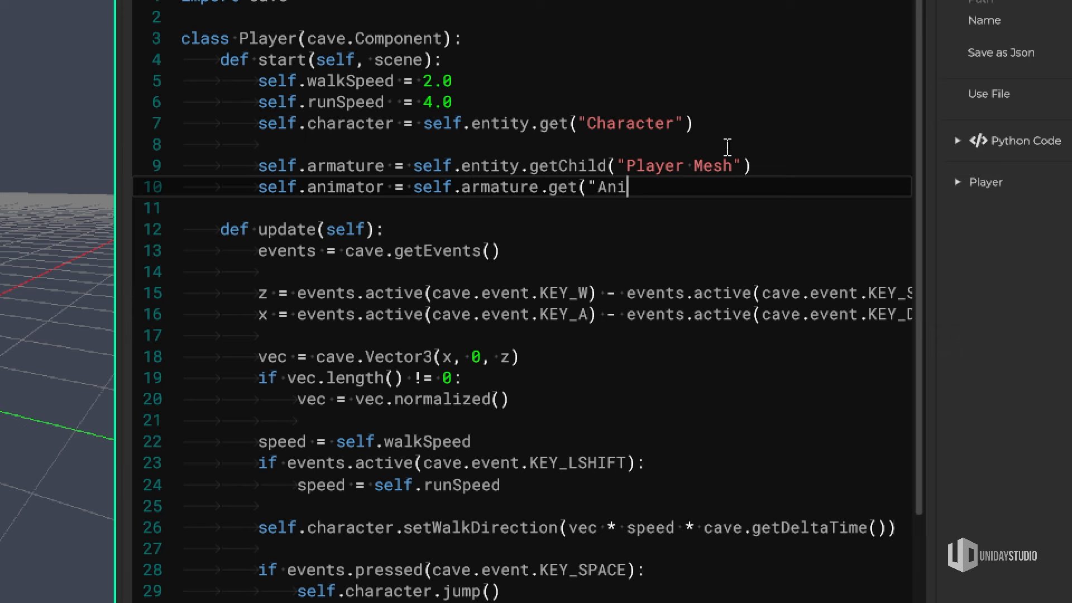
text(mation"))
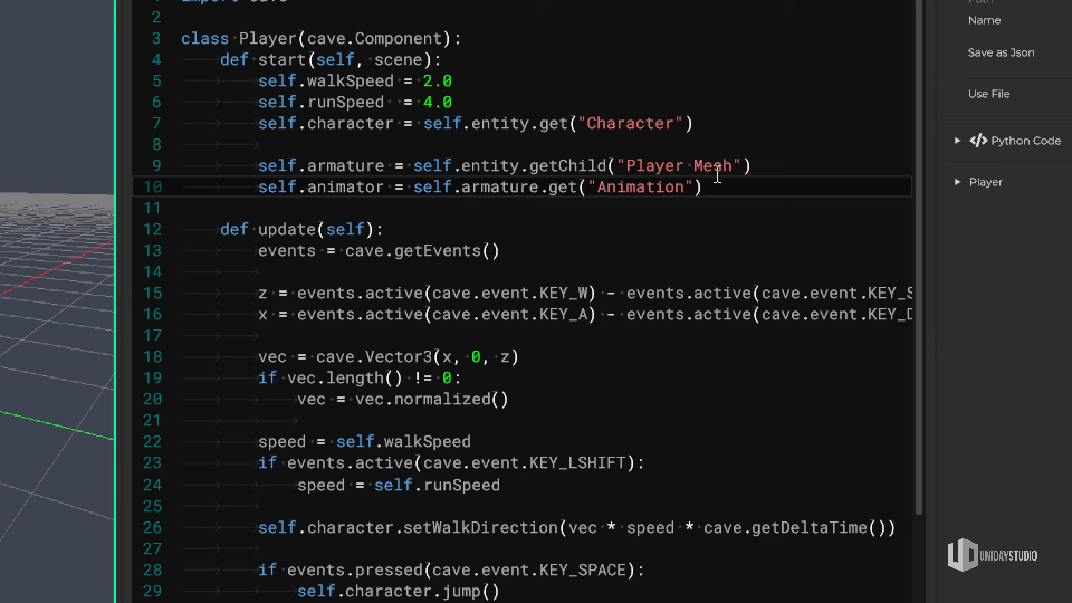
text(Componet)
key(shift+Left)
key(shift+Left)
key(shift+Left)
key(shift+Left)
key(shift+Left)
key(shift+Left)
key(shift+Left)
key(shift+Left)
key(shift+Left)
key(BackSpace)
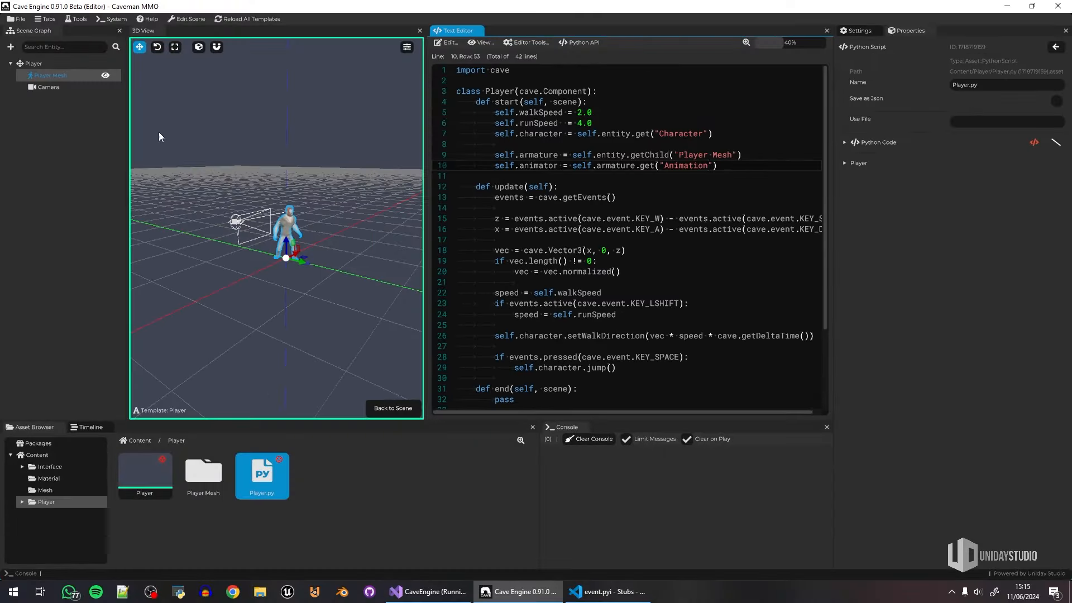
Step: Select the player mesh in the 3D view to examine its Animation component and highlight self.armature in the script
click(333, 217)
click(289, 225)
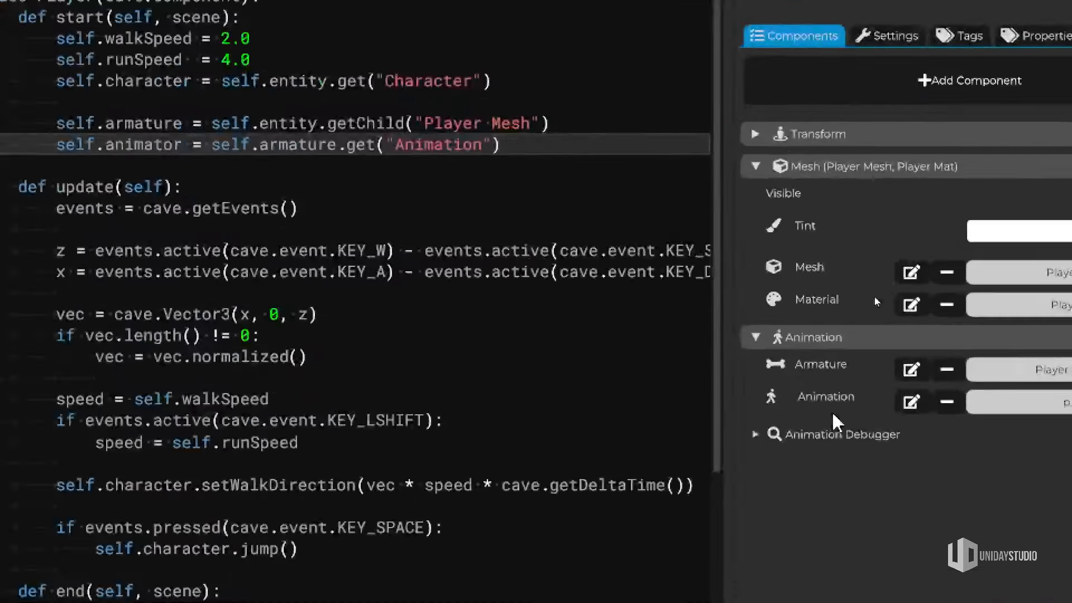
mouse_move(825, 282)
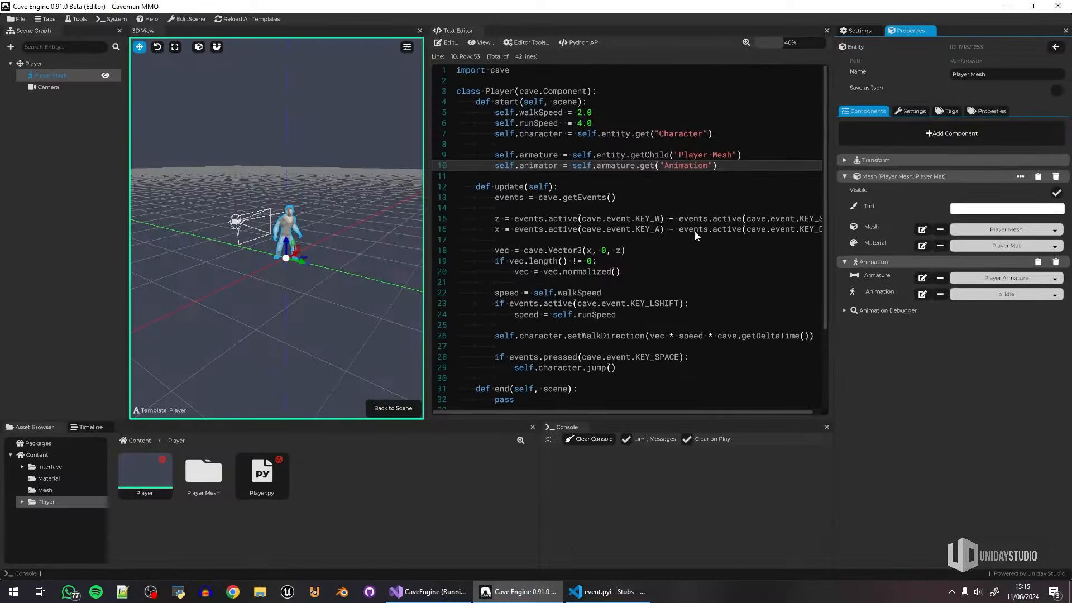
click(688, 175)
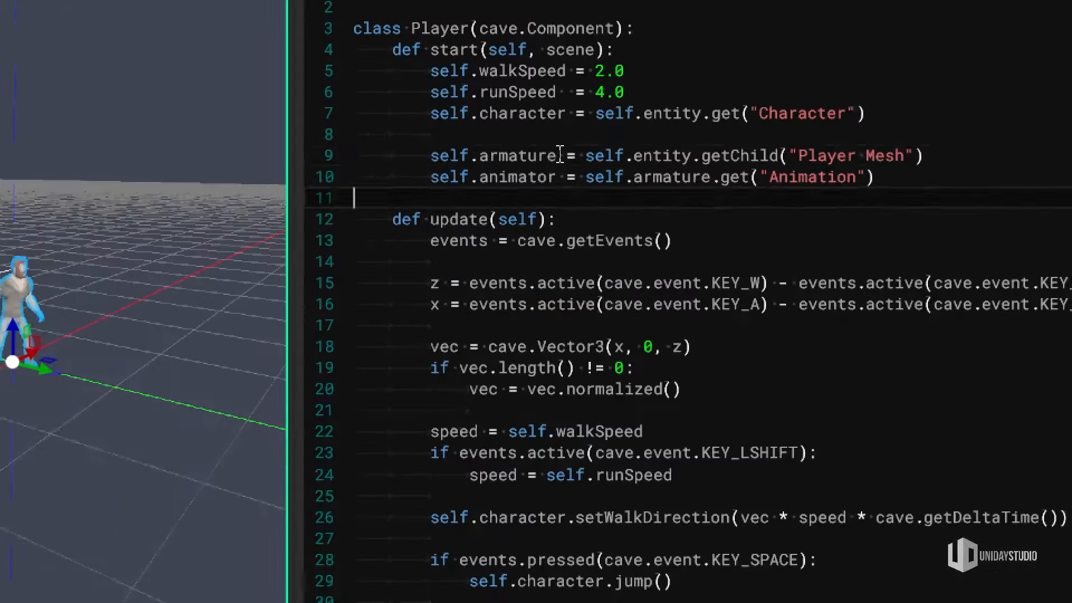
drag(558, 155, 499, 156)
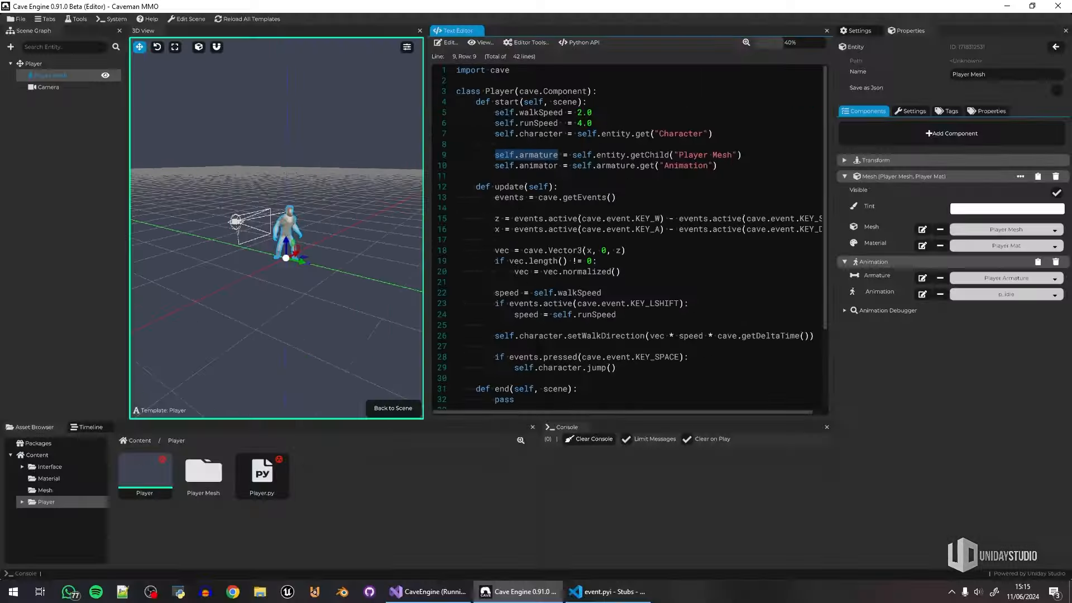
Step: Add the line self.armatureTransf = self.armature.getTransform() after the self.armature line in the start method
click(945, 160)
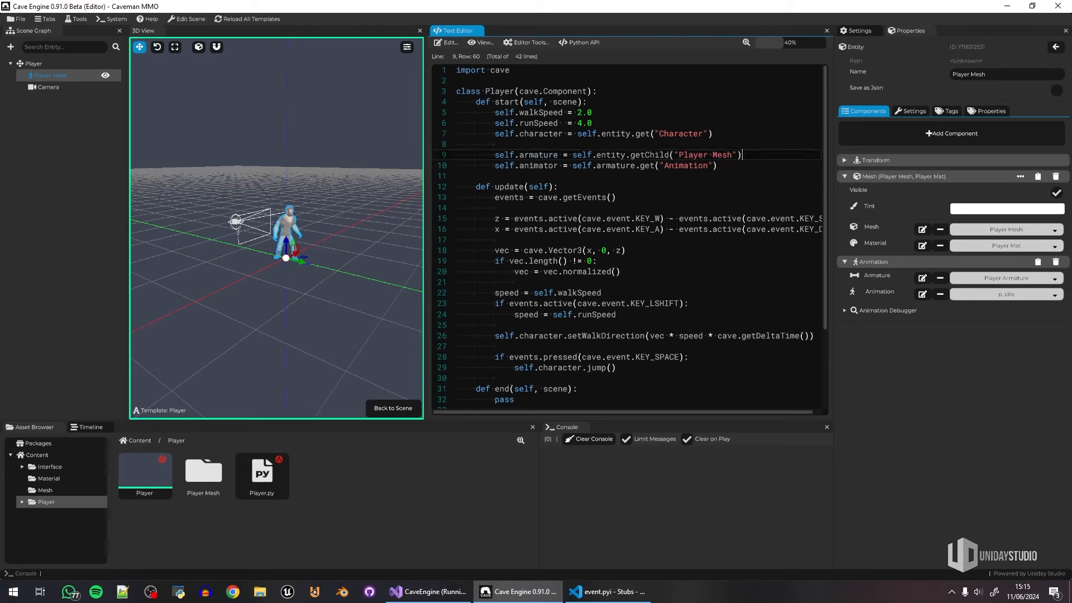
key(Return)
text(self.armatureTransf = se)
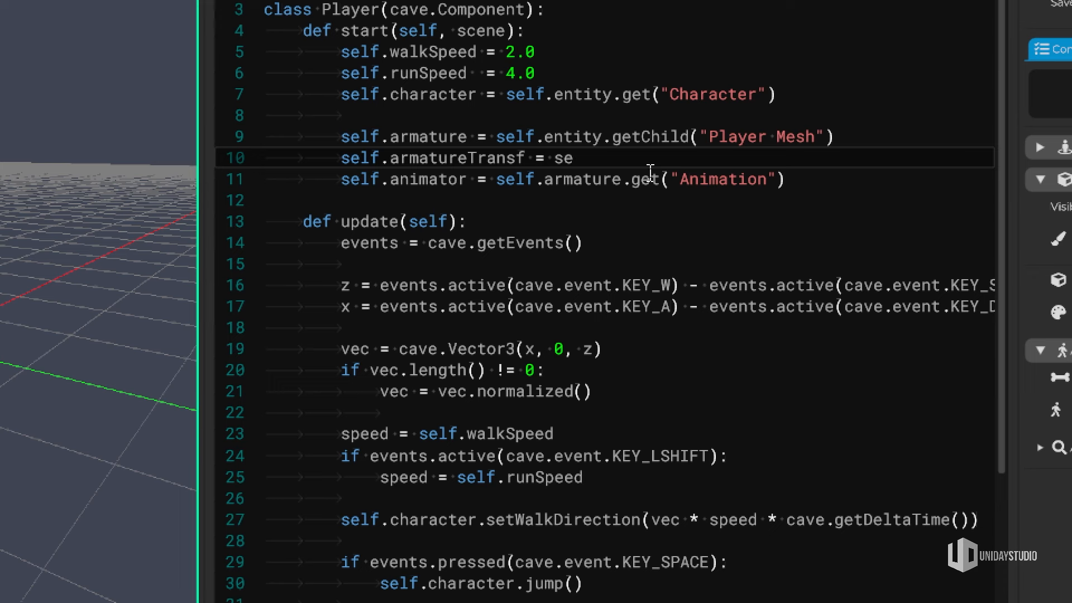
text(lf.armature.get("Tra)
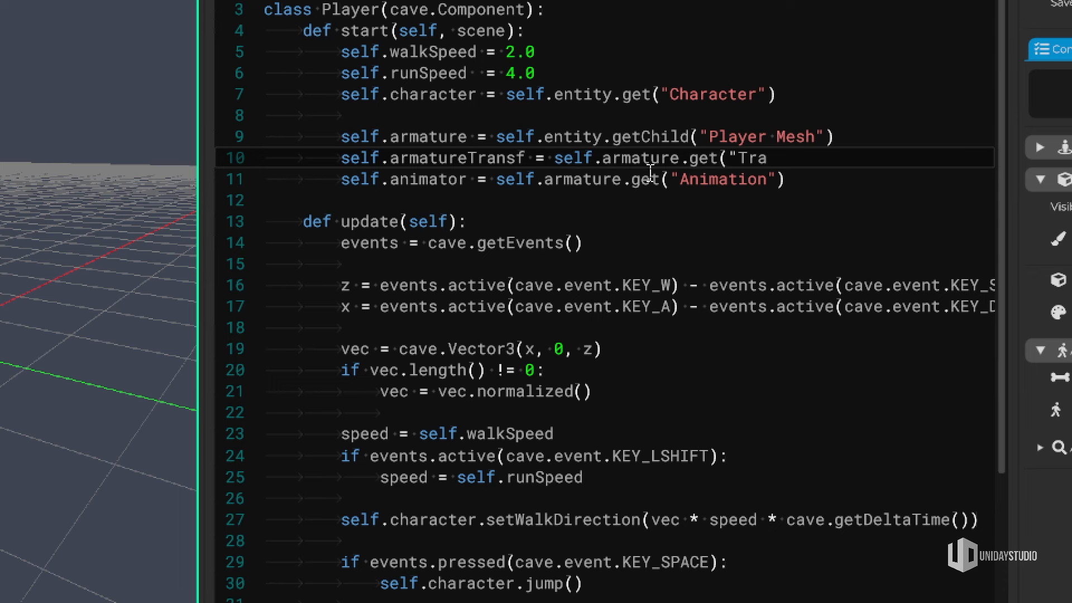
text("))
drag(722, 157, 864, 169)
text(Transform()
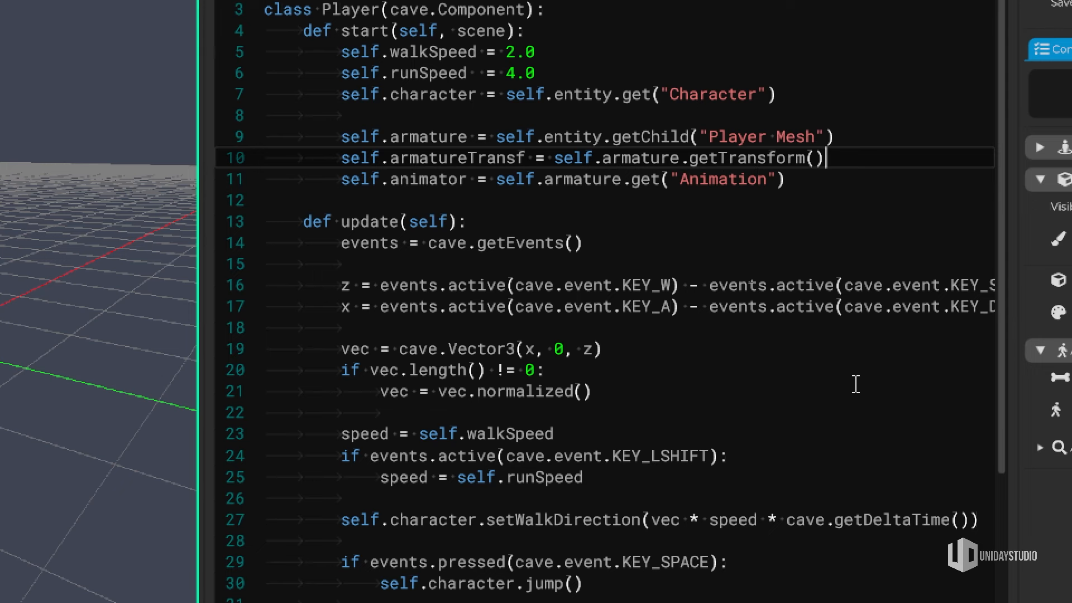
Step: Insert blank lines below self.character.jump() at the end of the update method
scroll(809, 402, down, 2)
click(594, 547)
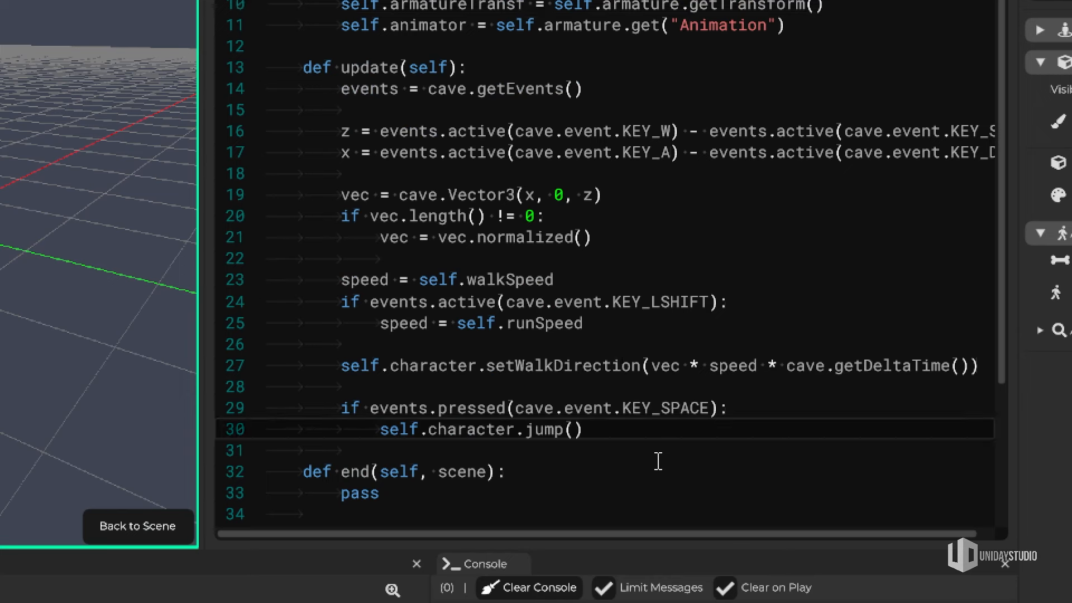
key(Return)
key(Return)
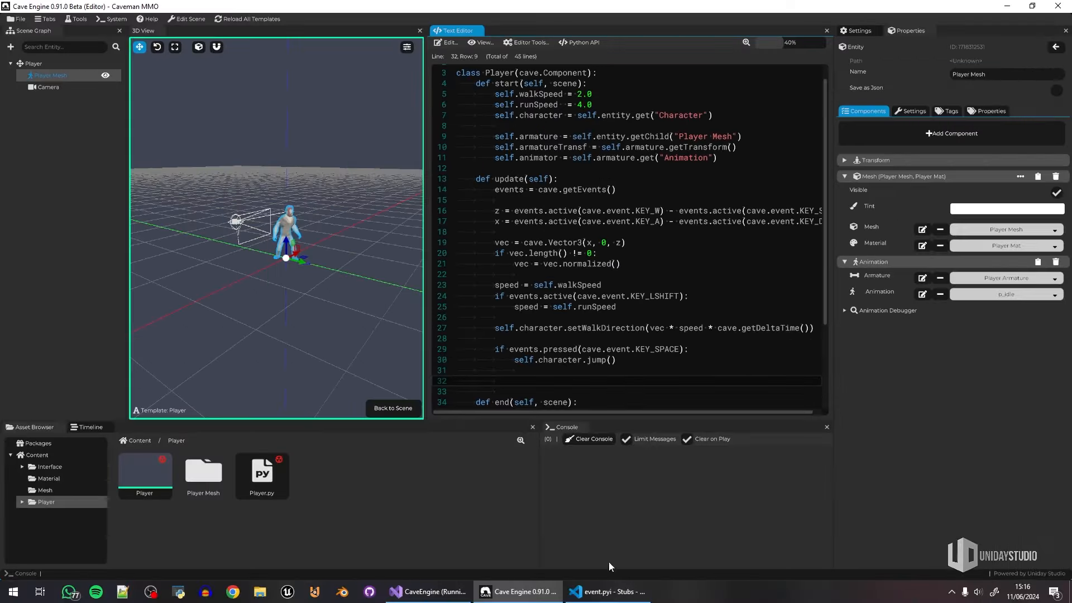
Step: Switch to Visual Studio Code and look up getWalkDirection under CharacterComponent in the cave.pyi stub
mouse_move(605, 597)
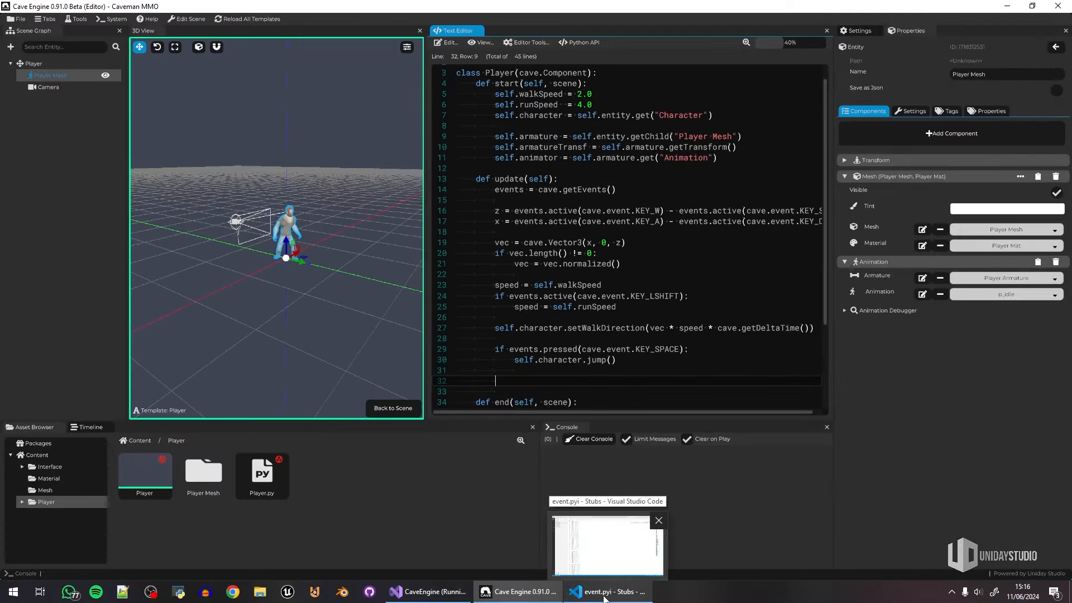
click(605, 596)
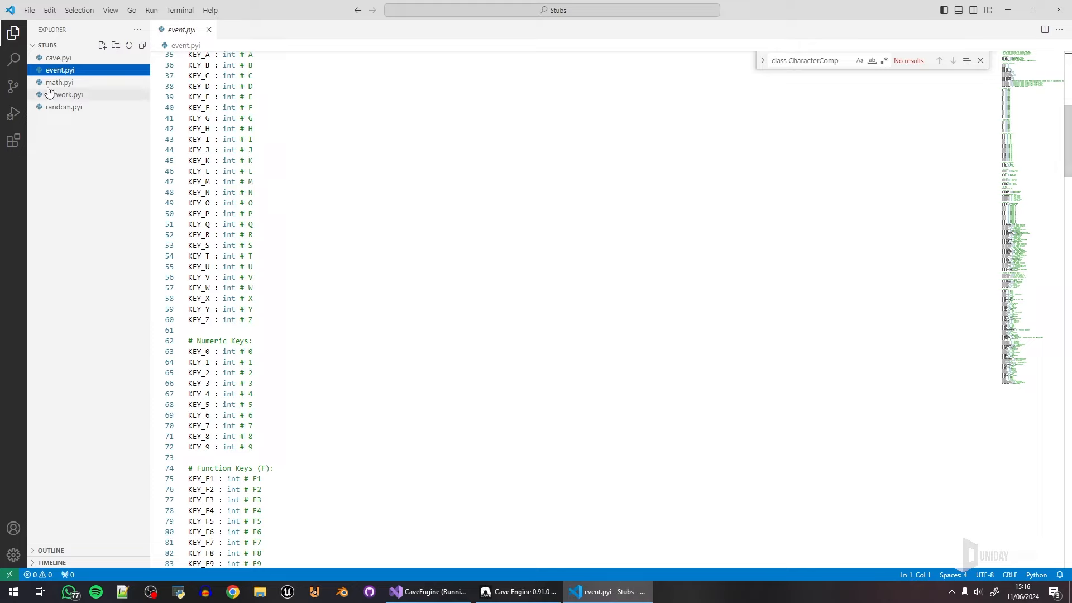
click(59, 58)
click(606, 262)
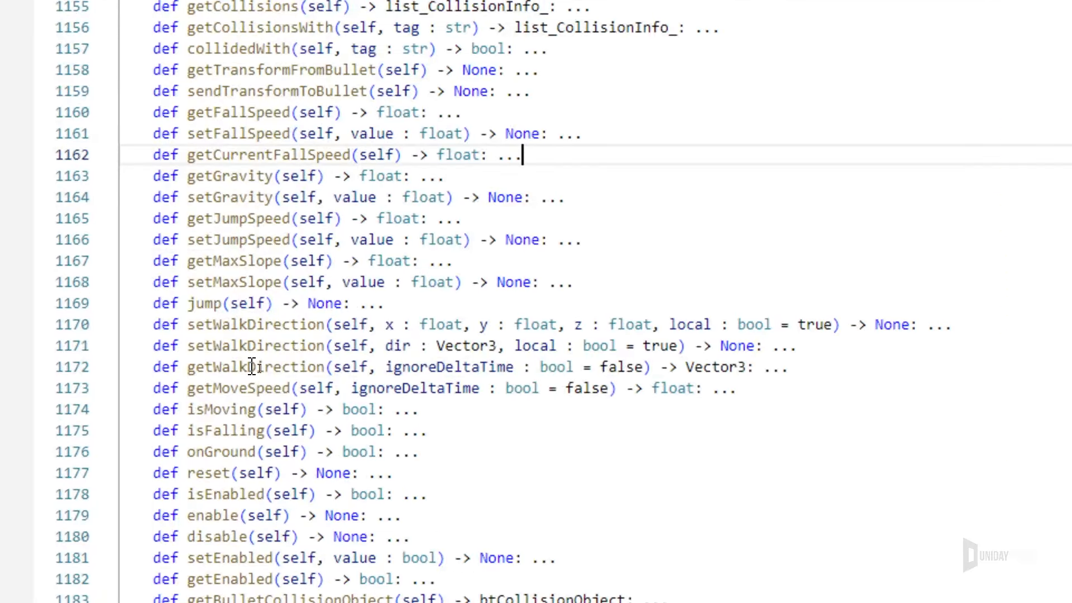
double_click(252, 367)
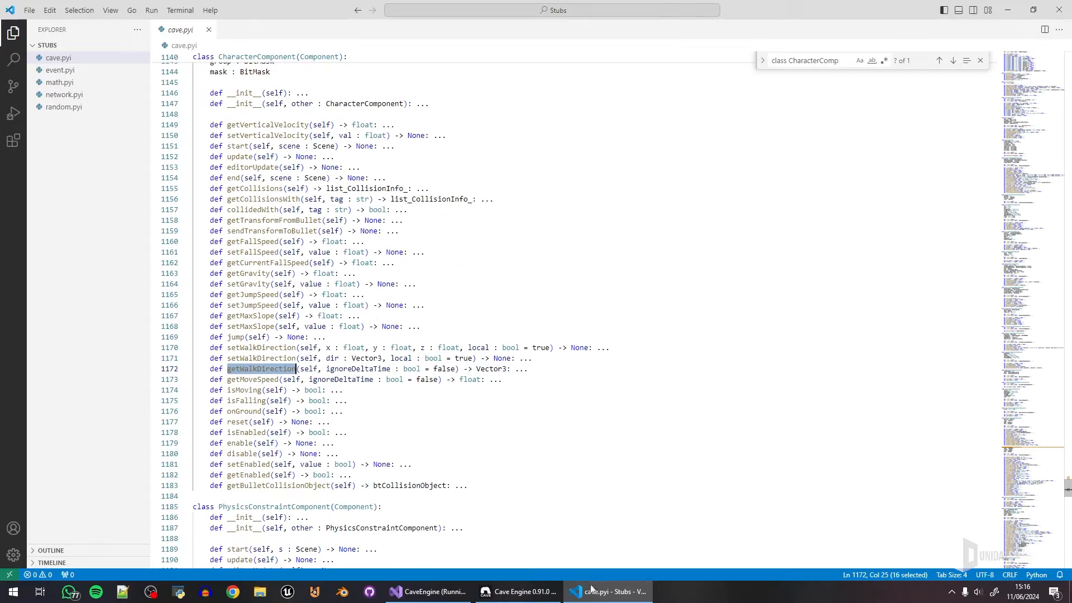
Step: Switch back to Cave Engine and add self.transf = self.entity.getTransform() below the runSpeed line in the start method
click(517, 591)
click(717, 328)
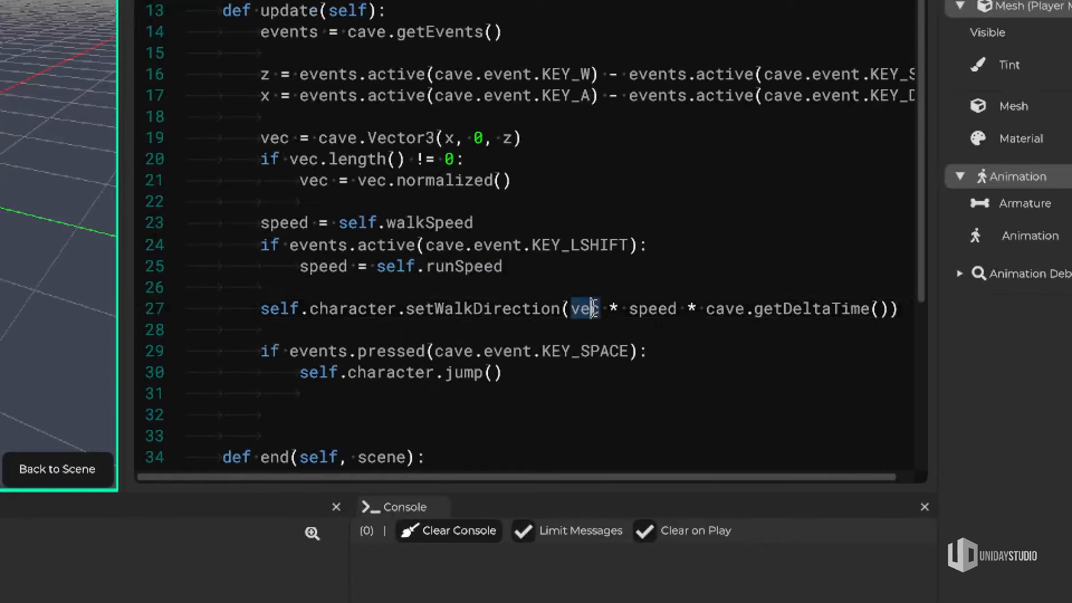
click(520, 379)
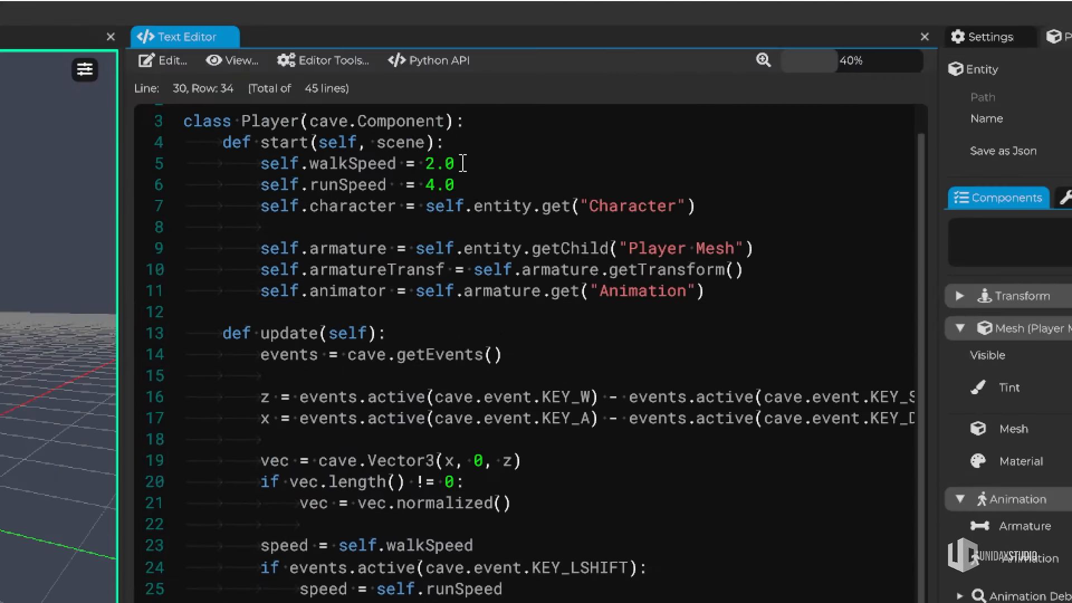
click(464, 197)
key(Return)
text(self.transf)
key(BackSpace)
text(sf = self.entity.getTransform())
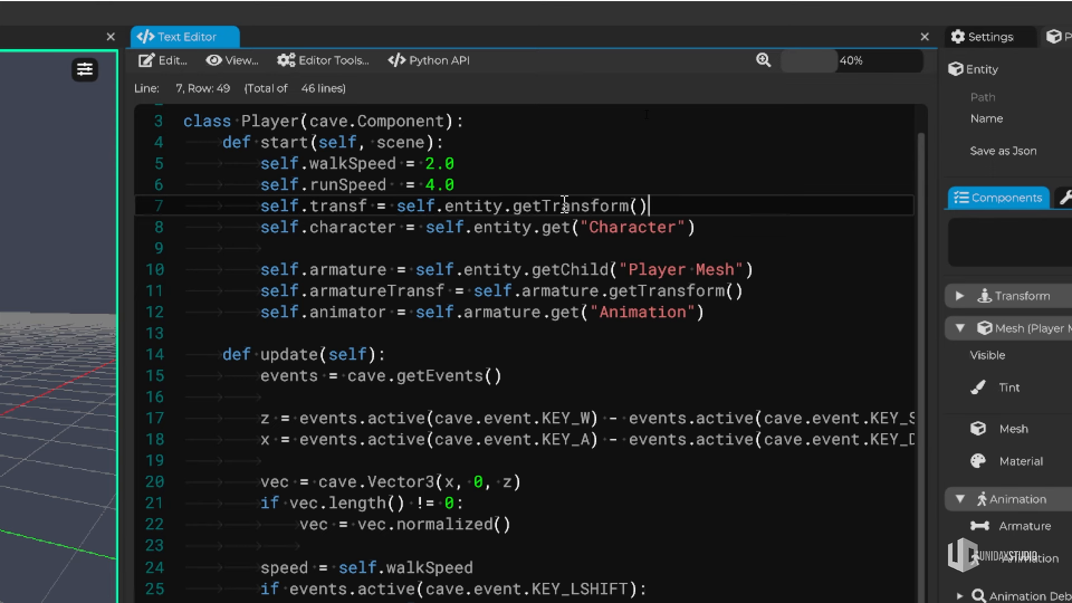
Step: Add the line self.armatureTransf.lookAt(self.transf.rotateVector(vec)) after the jump block in the update method
scroll(477, 402, down, 3)
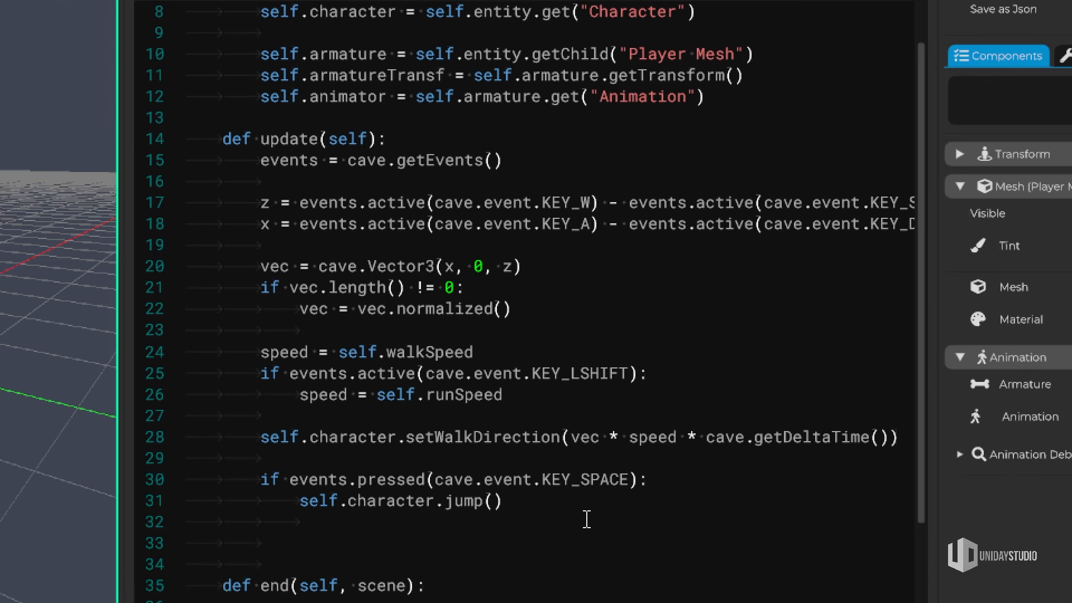
click(303, 507)
key(Return)
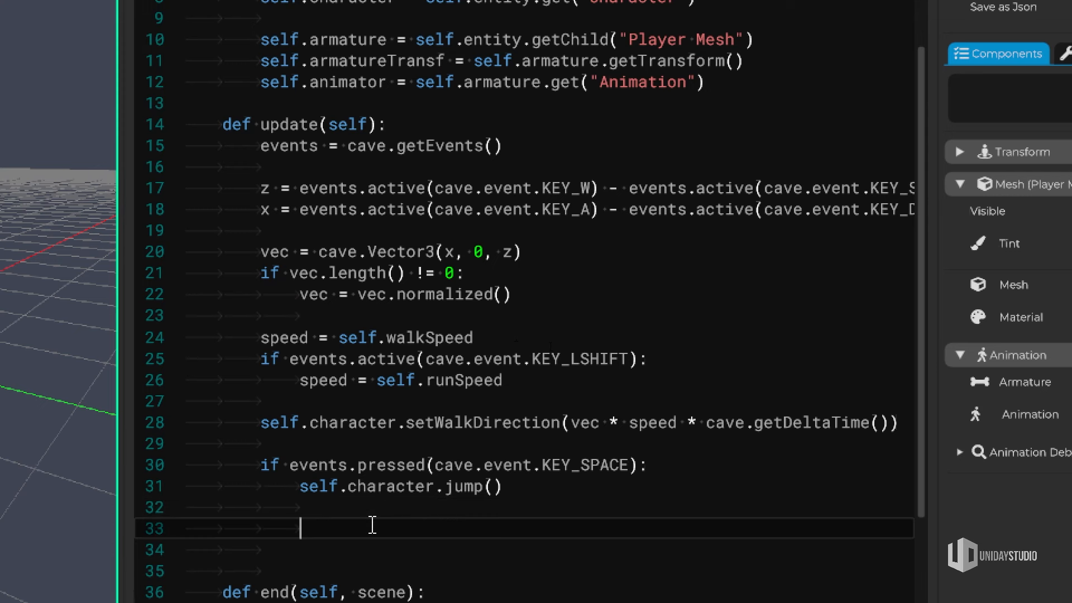
text(self.armatureTransf.lookAt()
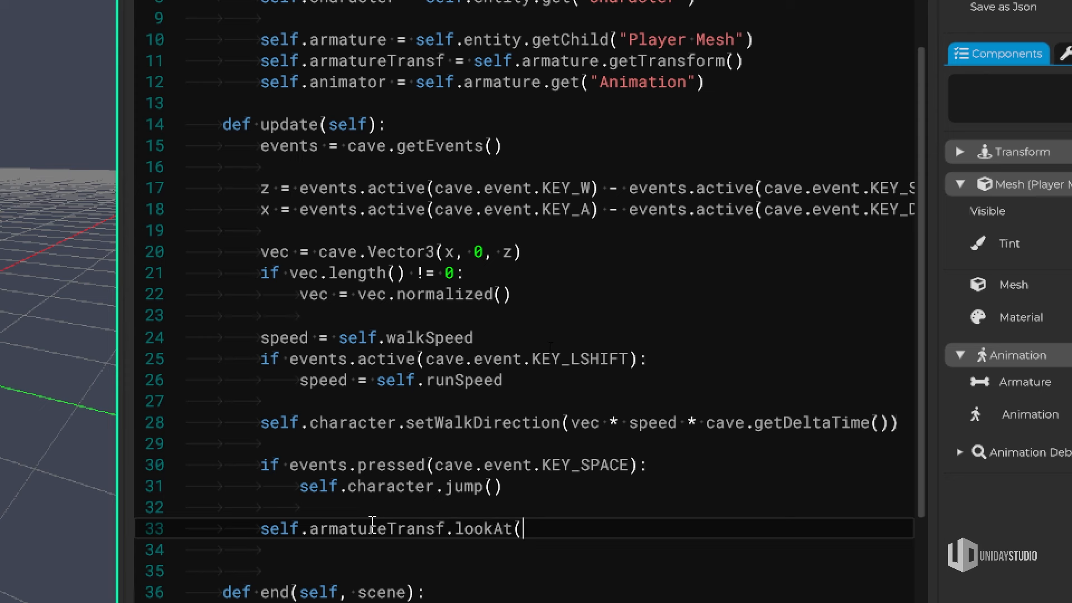
text(sefllf.transf.rotateVector(vec)
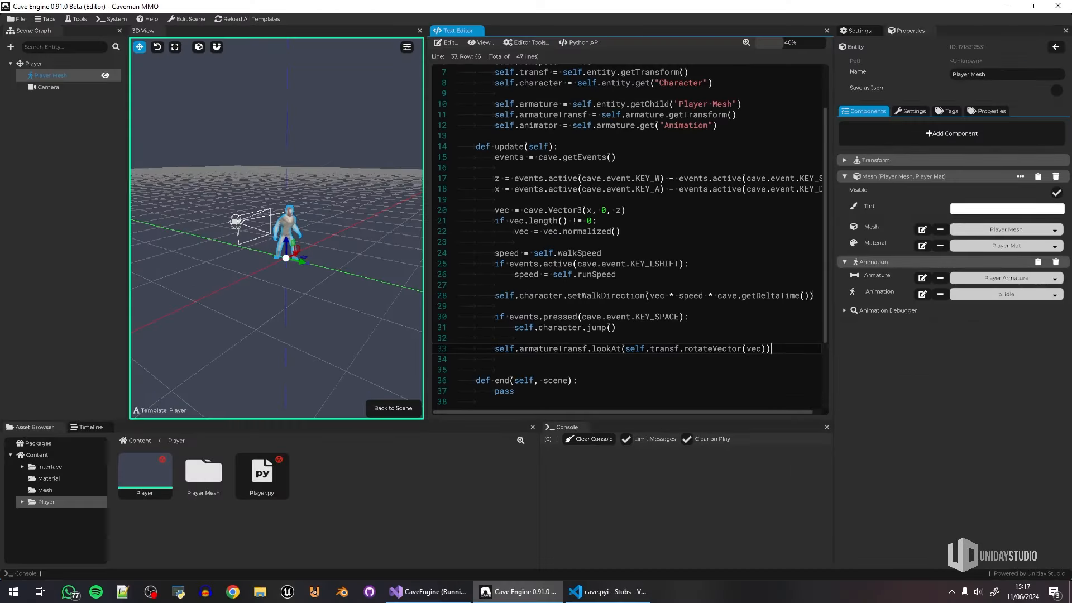
Step: Close the script editor, return from the Player template to the scene and start the game with controls toggled
click(828, 30)
click(809, 412)
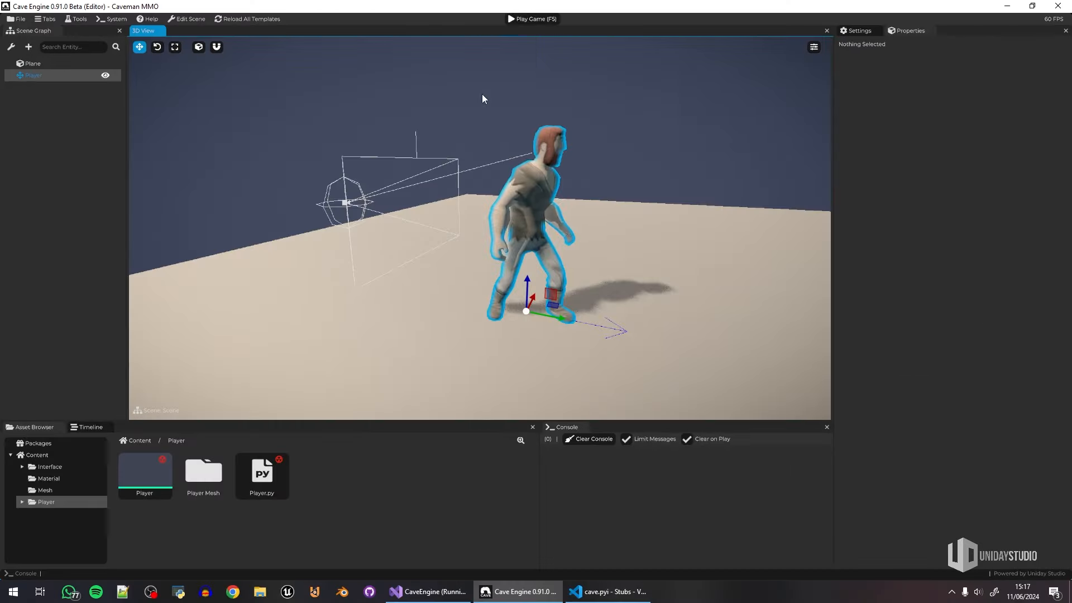
click(534, 20)
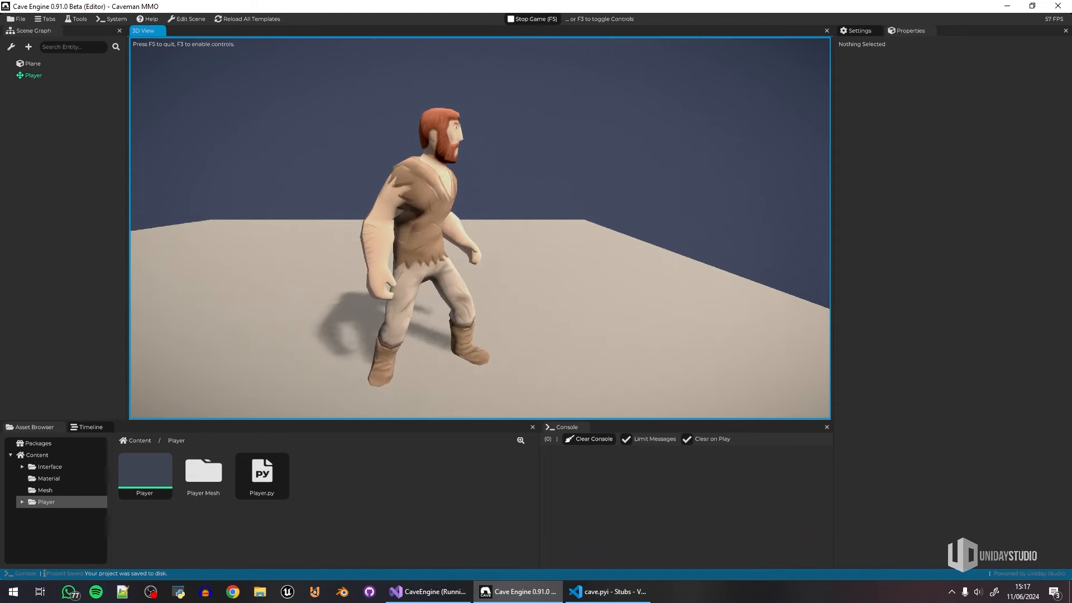
key(F3)
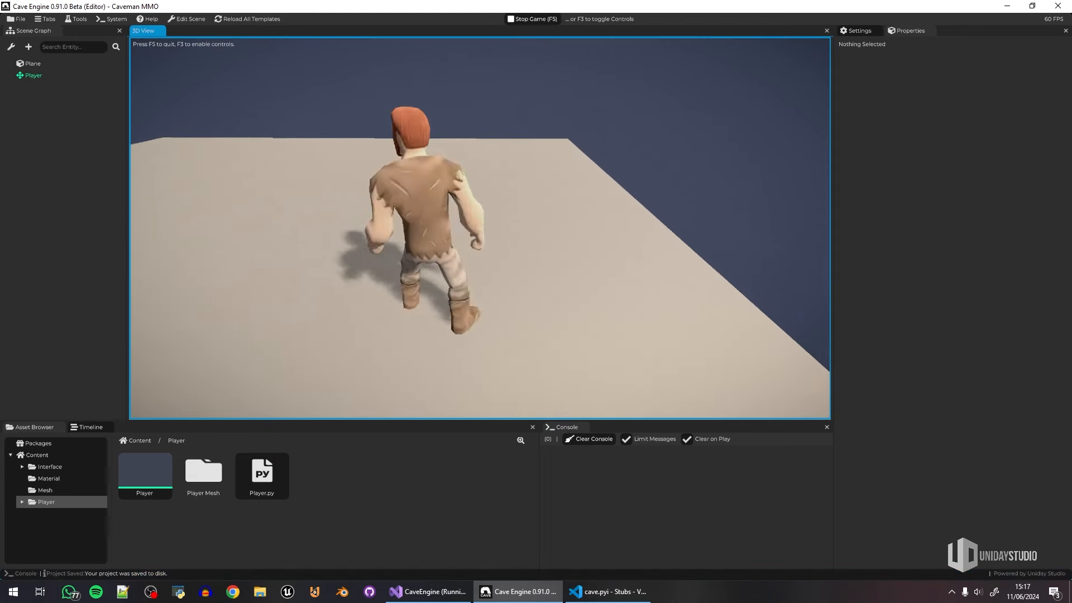
Step: Walk the character forward, backward and sideways to check which way the mesh faces, and stop the game
key(a)
key(w)
key(s)
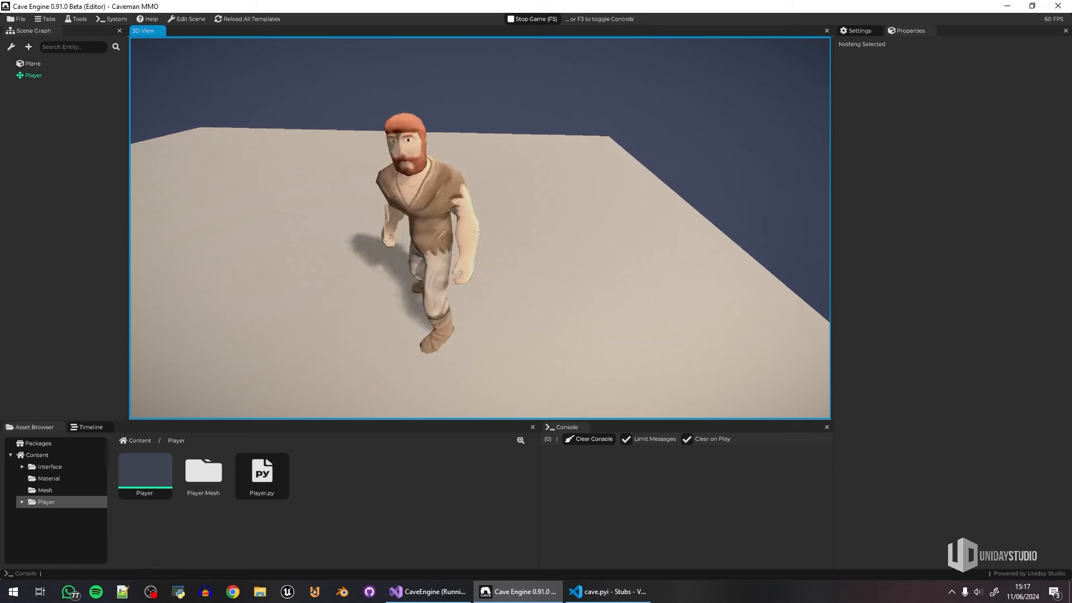
key(a)
key(d)
key(w)
key(d)
key(a)
key(d)
key(a)
key(d)
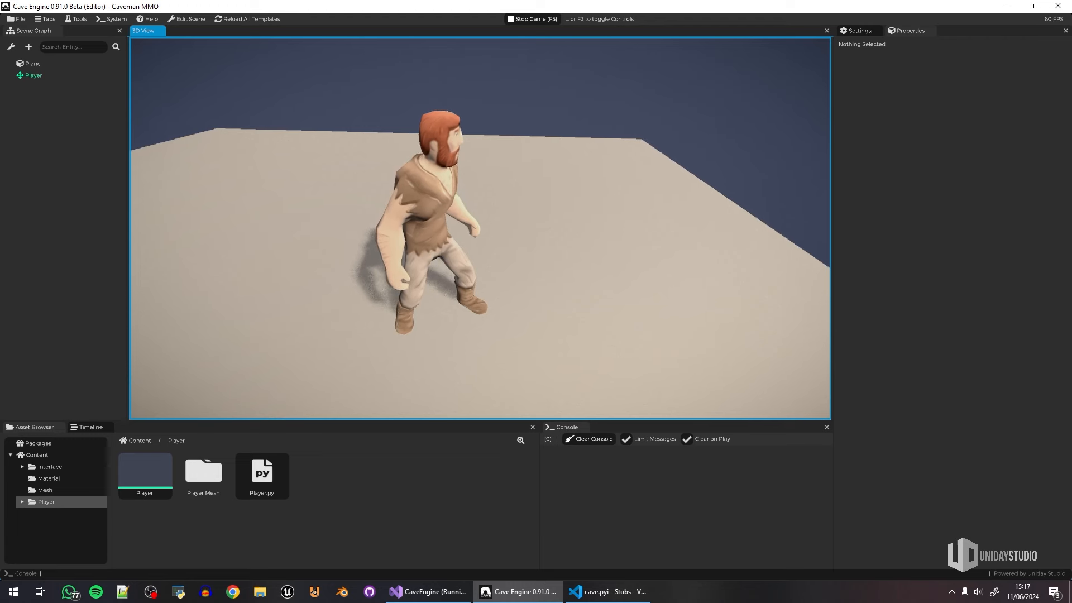
key(a)
key(s)
key(F5)
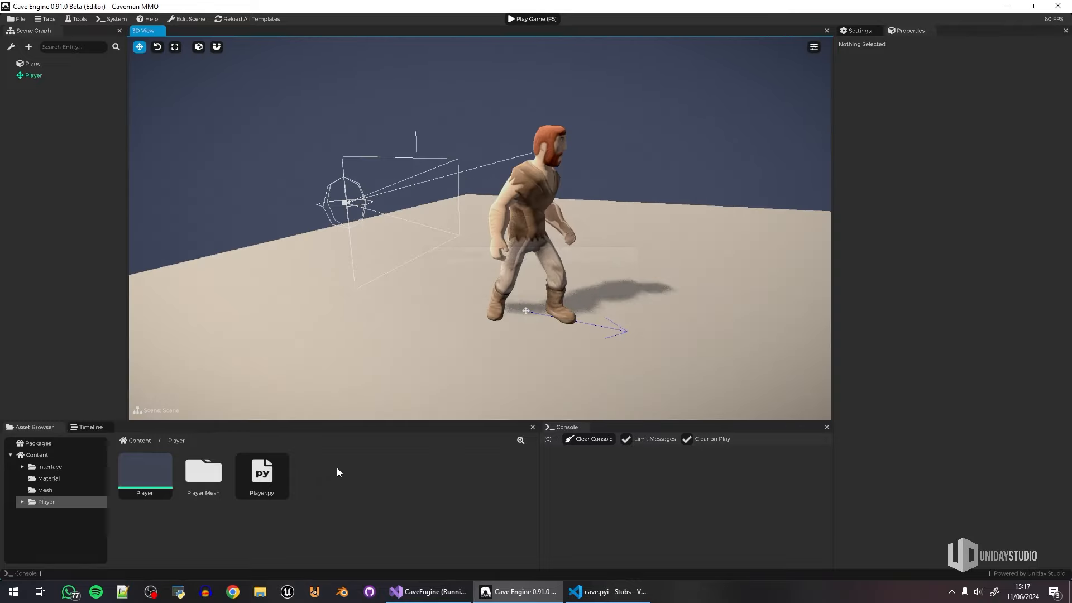
Step: Reopen Player.py and highlight armatureTransf in the lookAt line of the update method
double_click(263, 480)
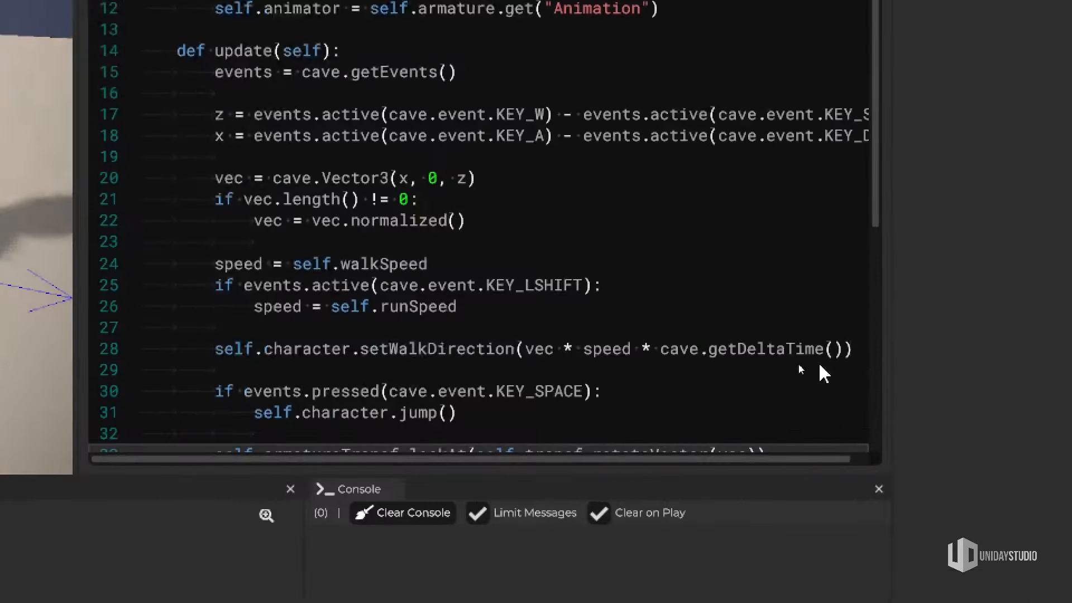
scroll(511, 335, down, 5)
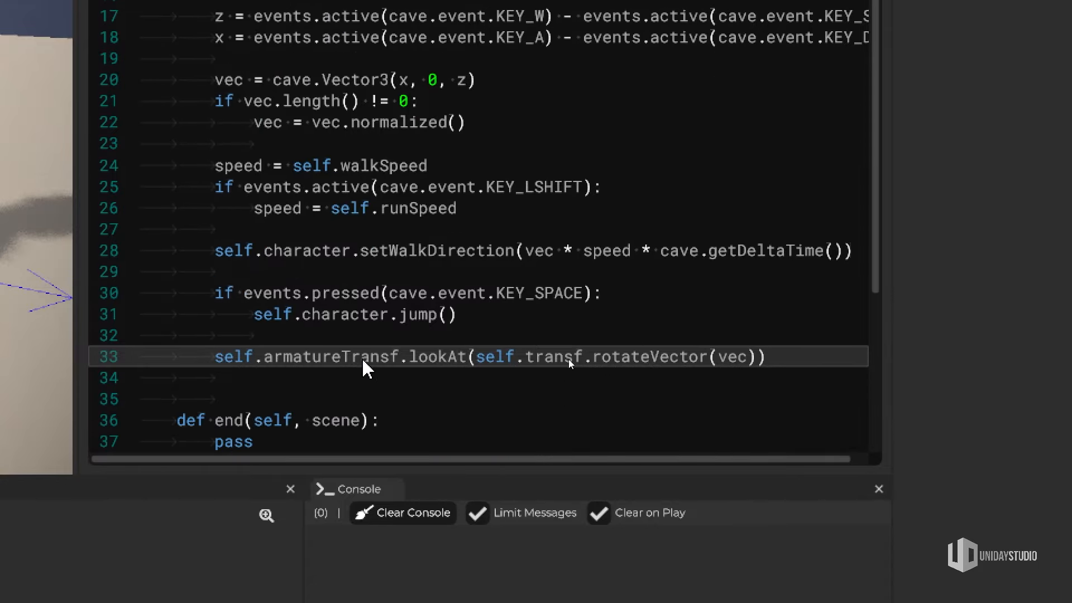
drag(396, 364, 256, 364)
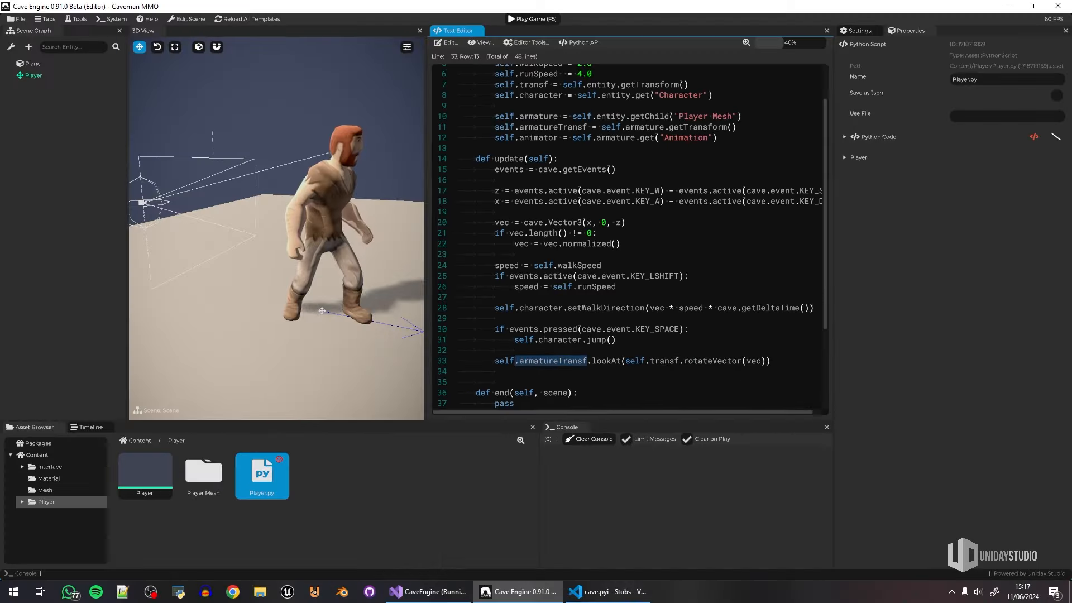
Step: Open the Player template and examine the Player root and its Player Mesh child up close
double_click(146, 468)
click(49, 78)
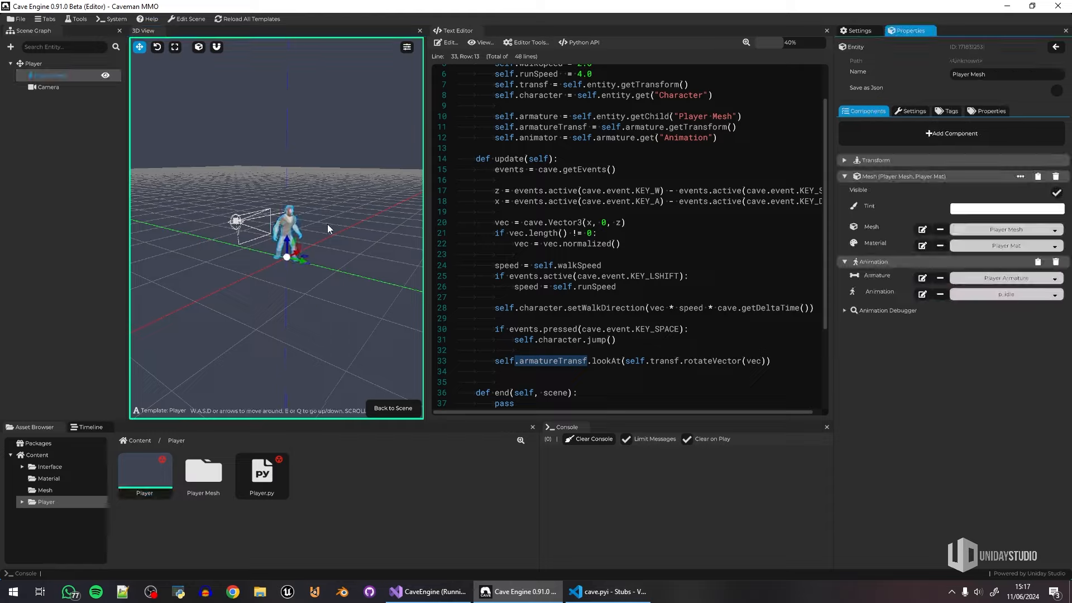
scroll(327, 229, up, 3)
scroll(330, 237, up, 5)
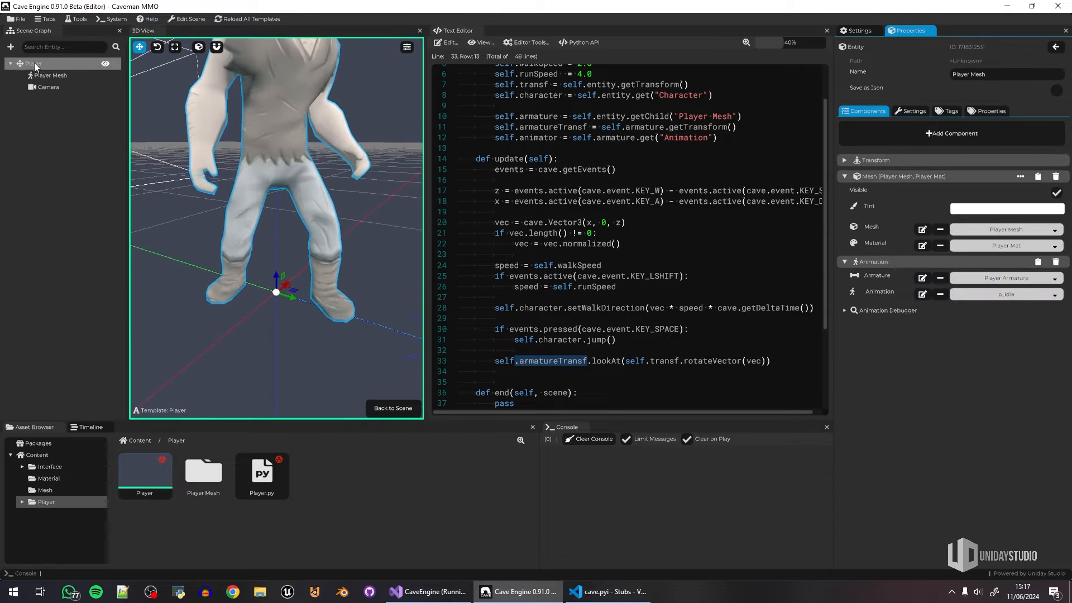
click(35, 63)
click(60, 90)
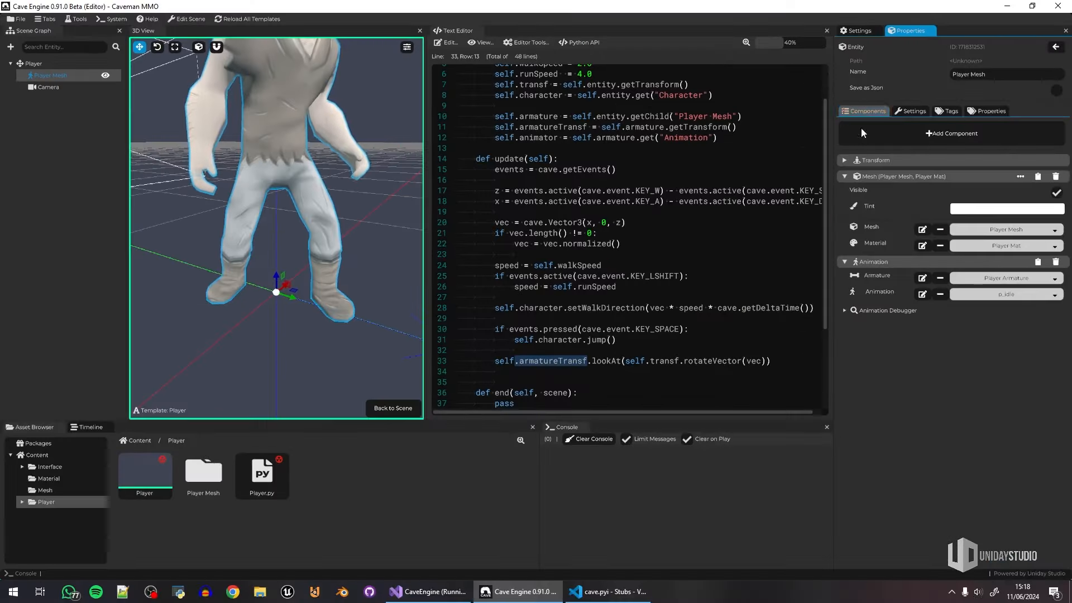
click(943, 160)
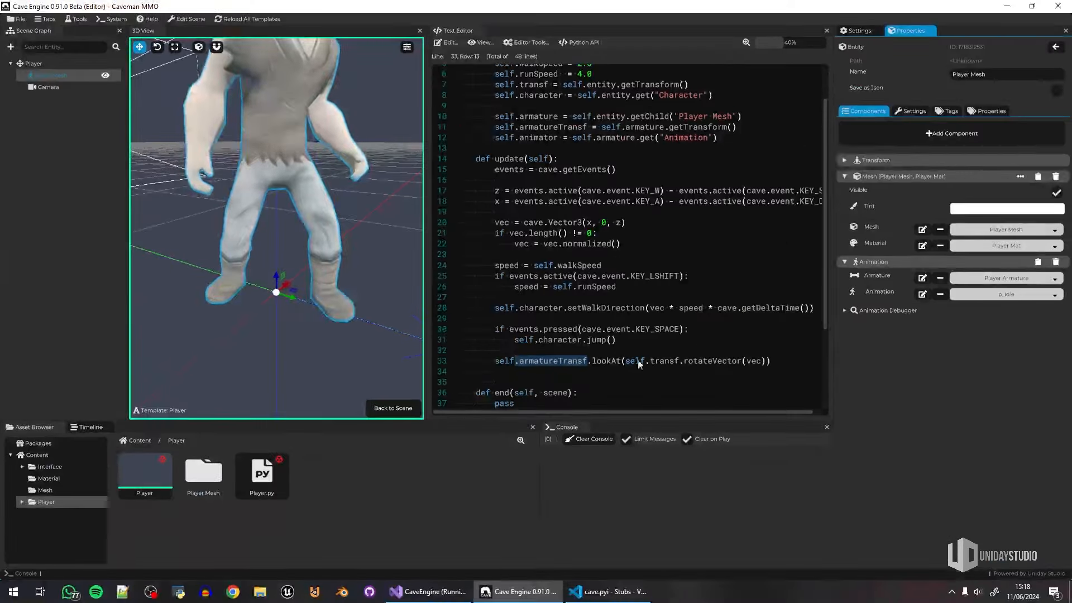
Step: Examine the vec and rotateVector parts of the lookAt line alongside the Player root entity
scroll(328, 564, down, 1)
click(325, 540)
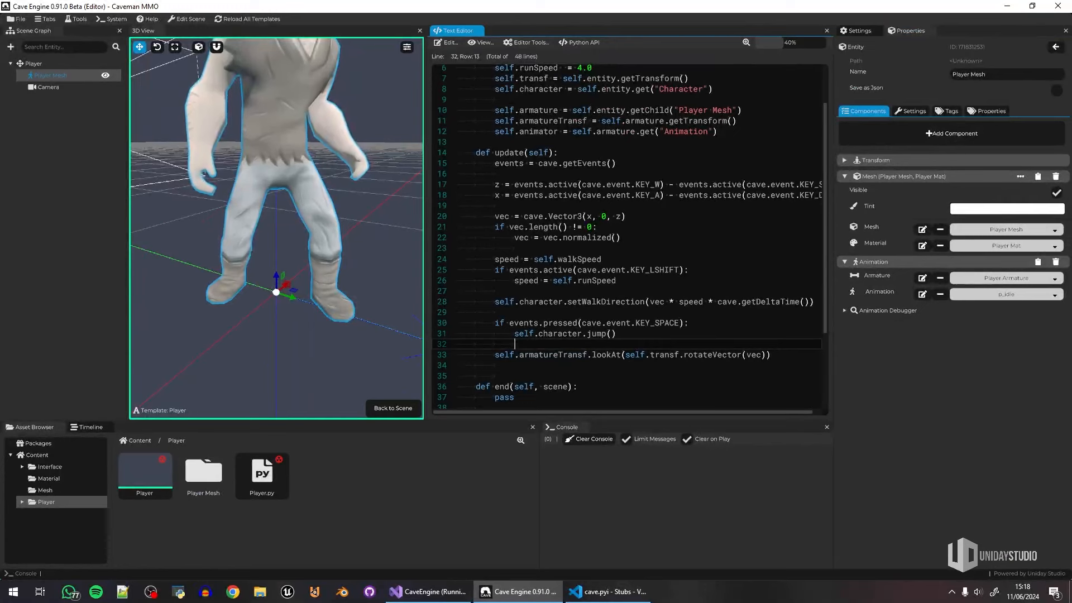
double_click(755, 355)
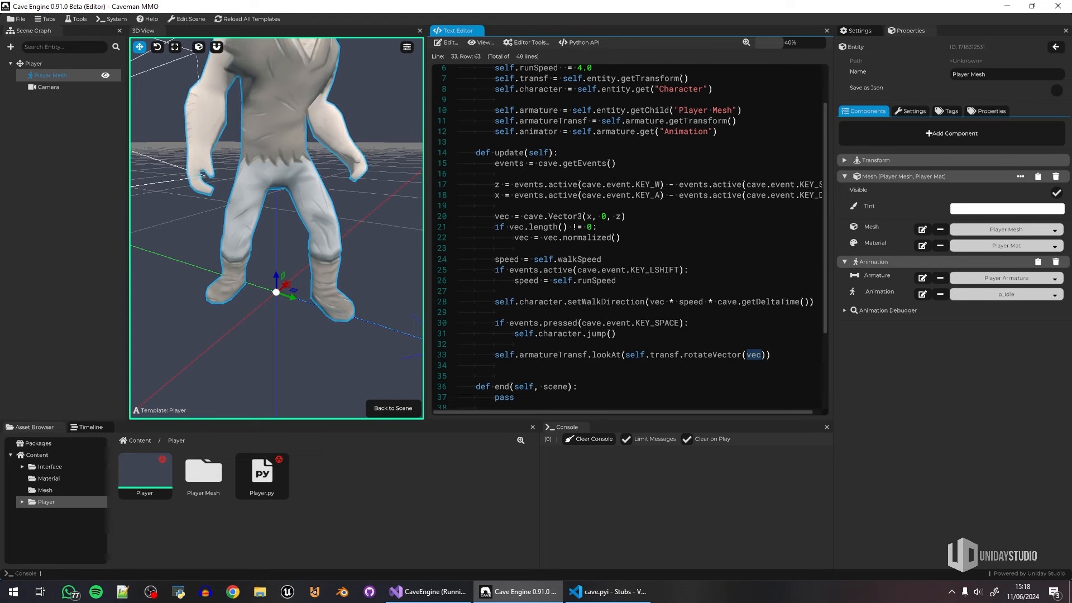
double_click(708, 355)
click(47, 64)
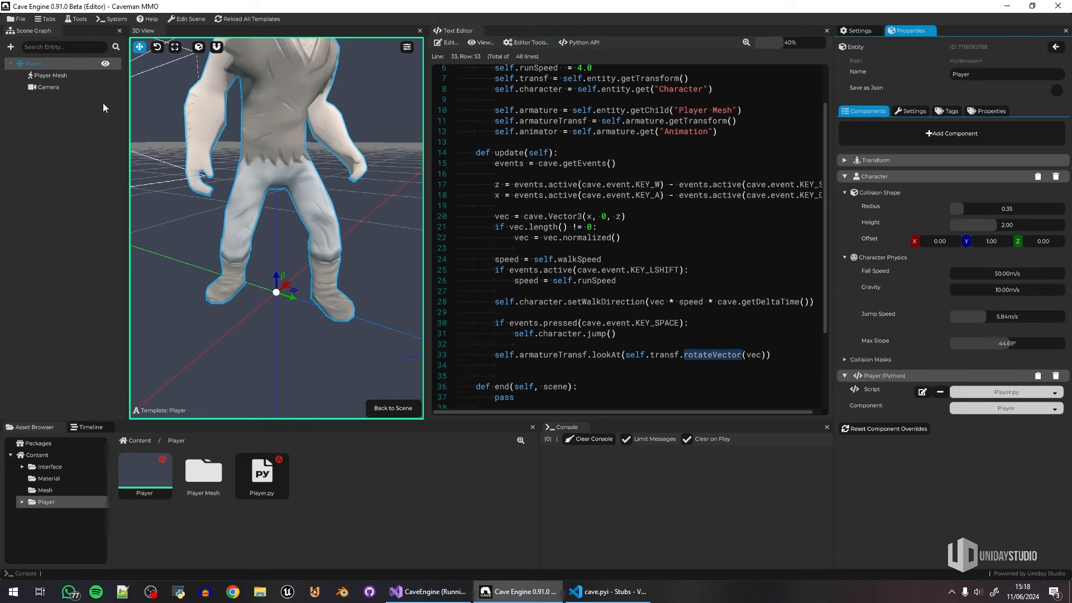
click(713, 356)
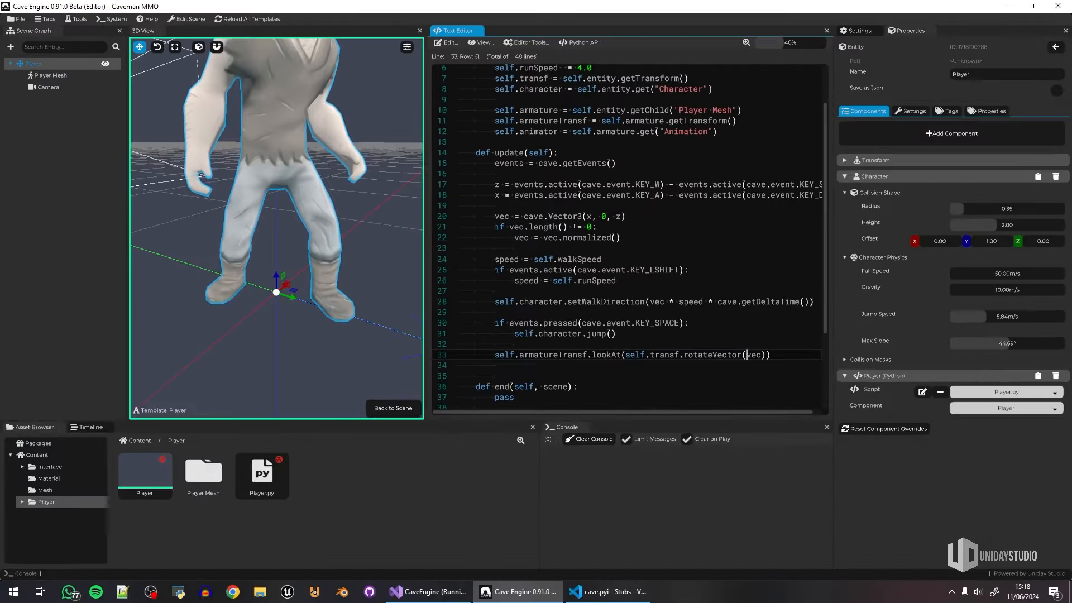
Step: Return to the scene and negate the lookAt direction by changing the rotateVector argument to -vec
click(117, 448)
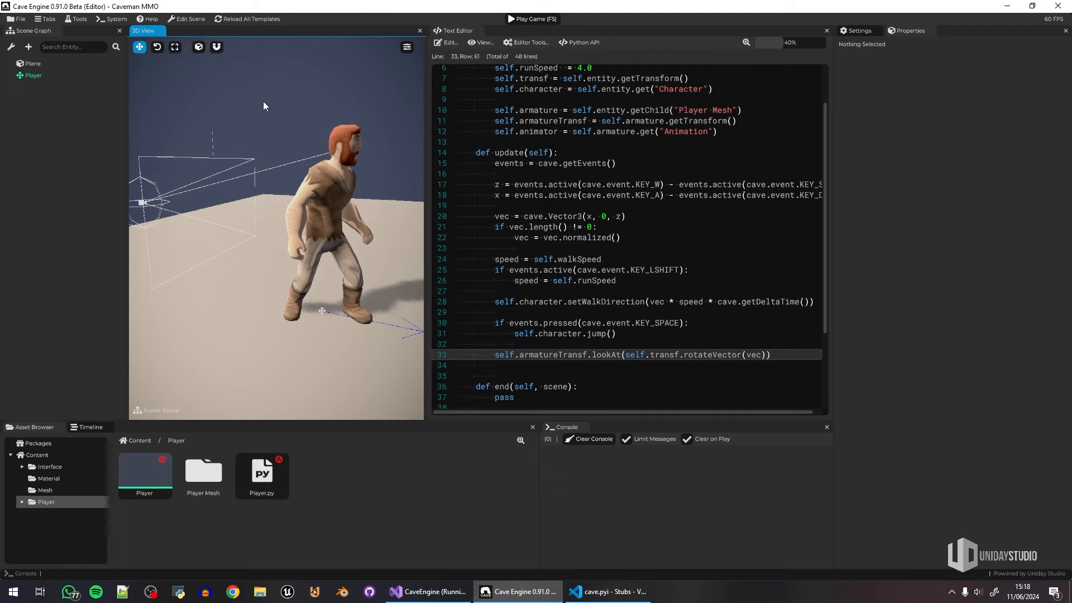
click(772, 358)
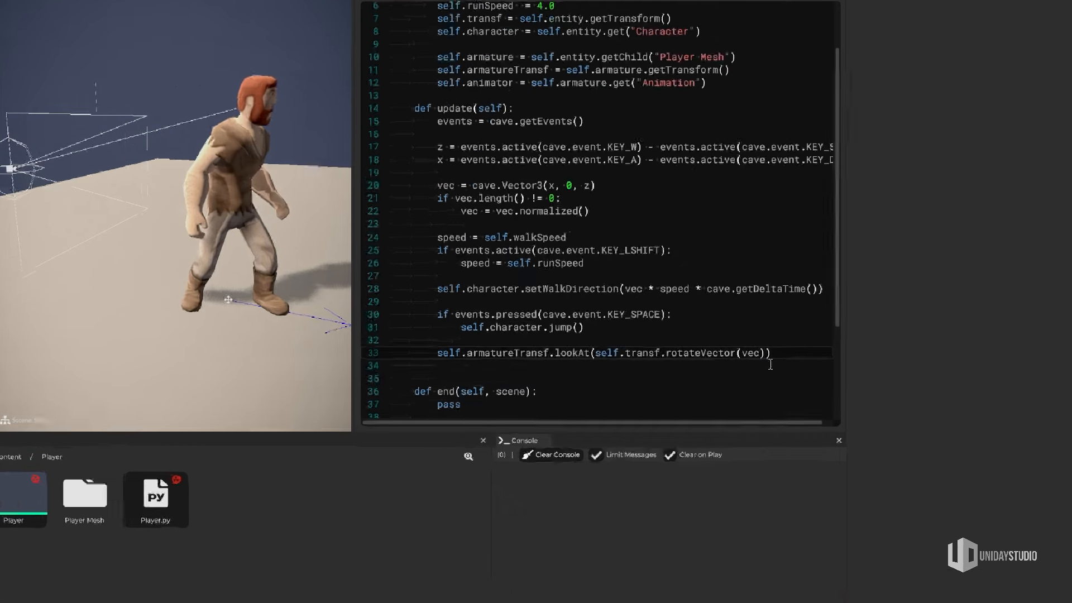
key(Left)
key(Left)
key(Left)
key(Left)
key(Left)
text(-)
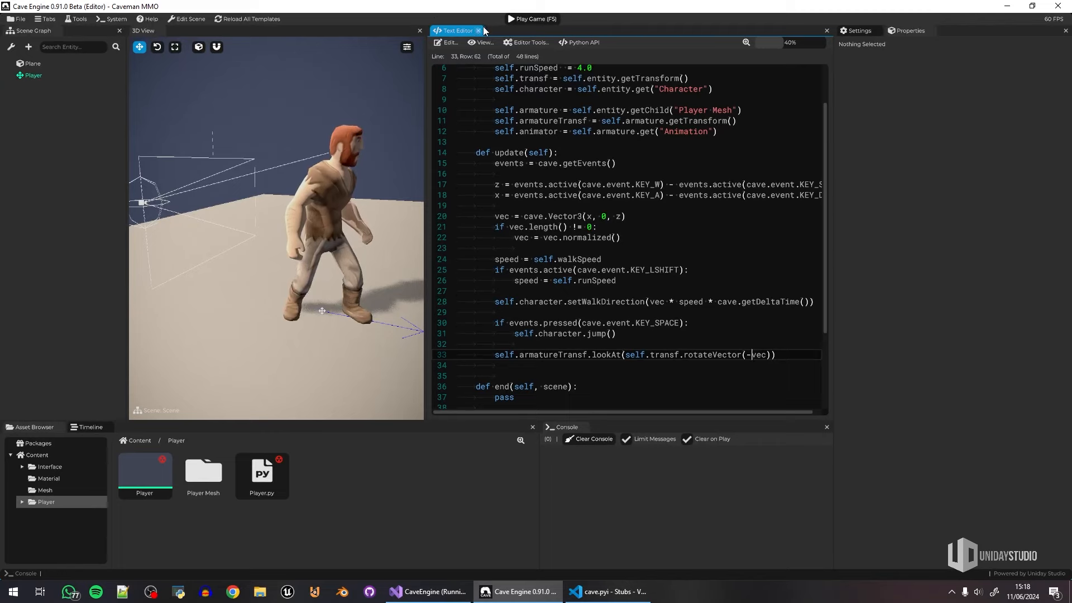
Step: Close the text editor and run the game briefly, walking the character in several directions to check which way it faces
click(479, 31)
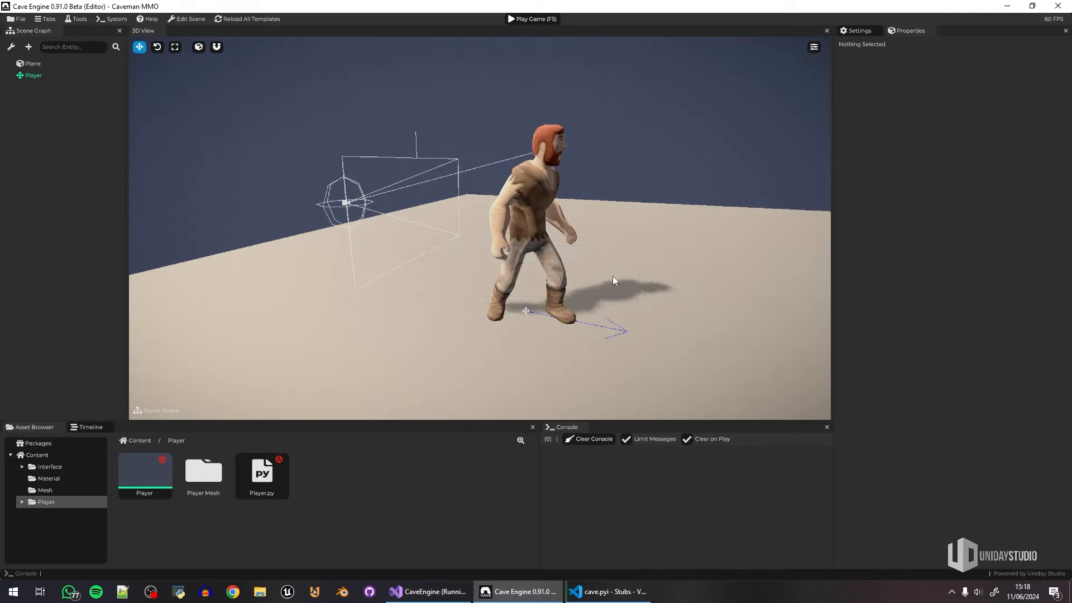
key(F5)
key(w)
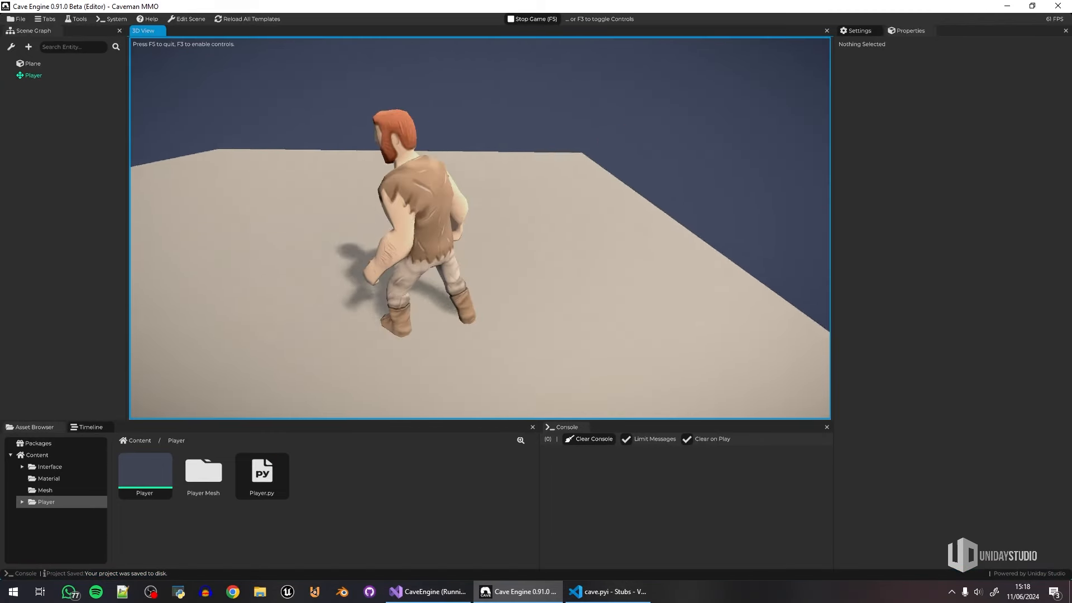
key(d)
key(s)
key(F5)
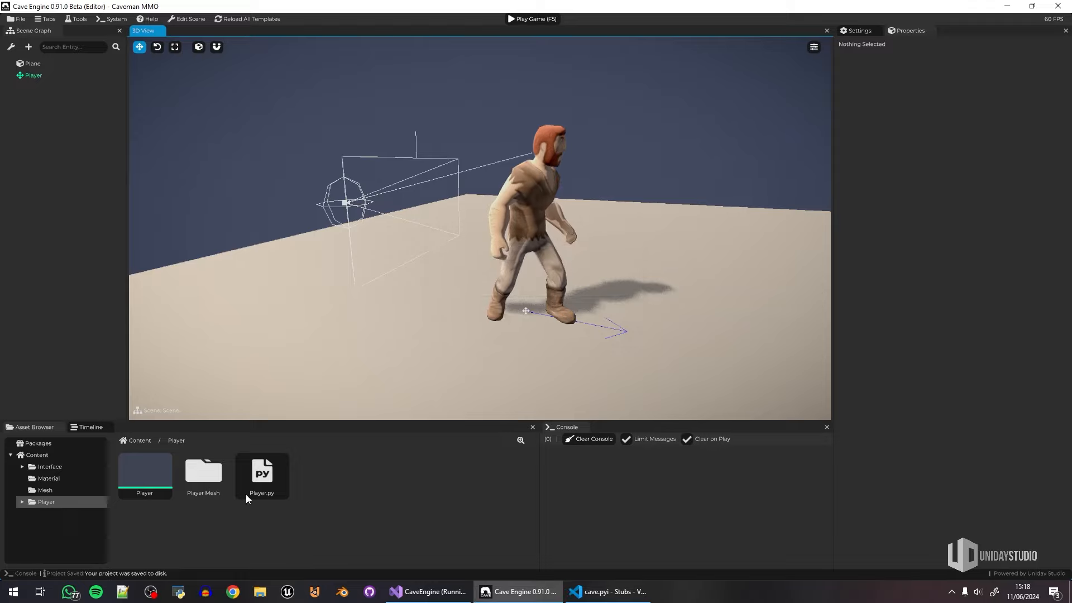
Step: Reopen Player.py, change the lookAt call to lookAtSmooth with a second argument of 0.2, and widen the text editor
double_click(273, 468)
click(623, 337)
scroll(623, 337, down, 4)
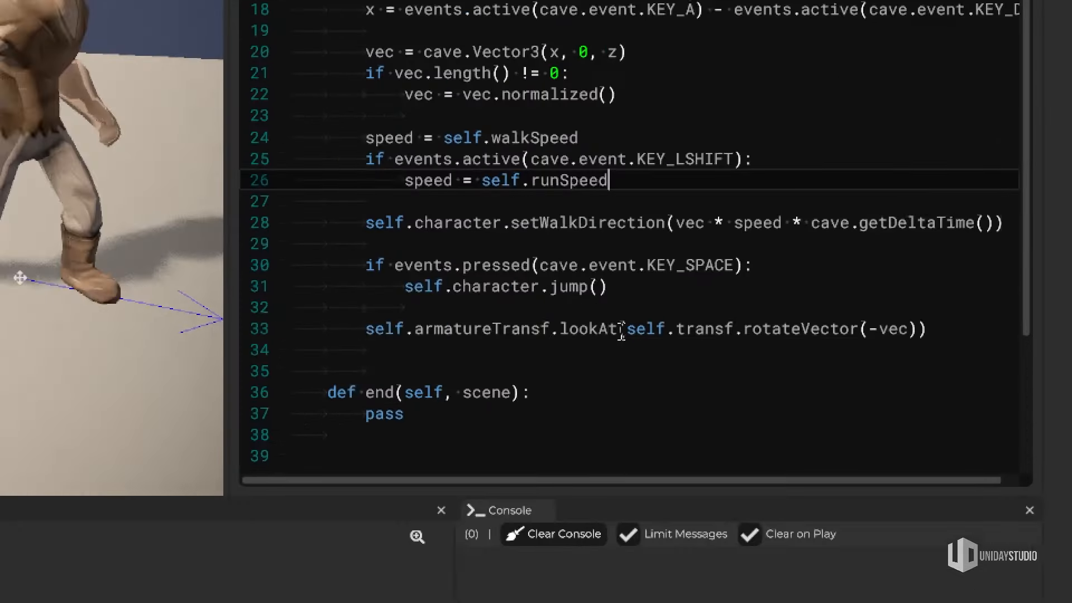
click(621, 329)
text(Smooth)
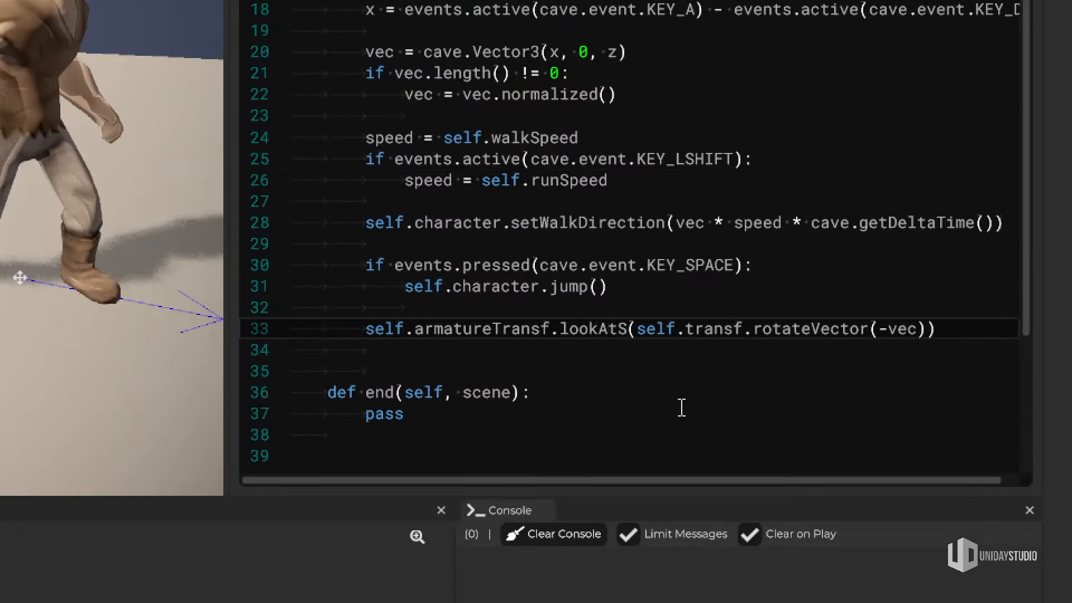
key(End)
key(Left)
text(, 0.2)
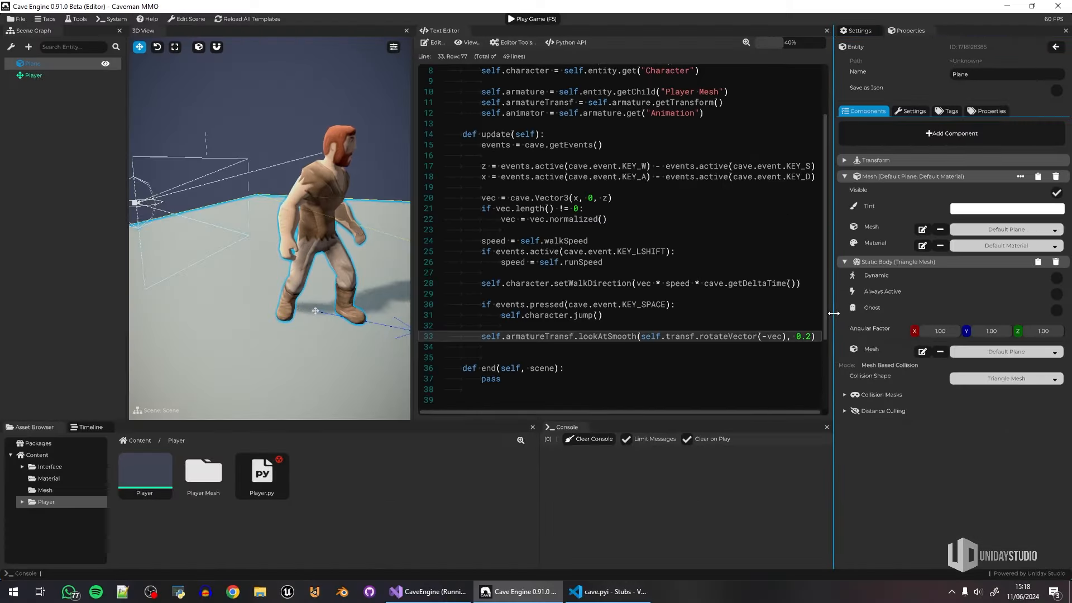
drag(834, 314, 886, 314)
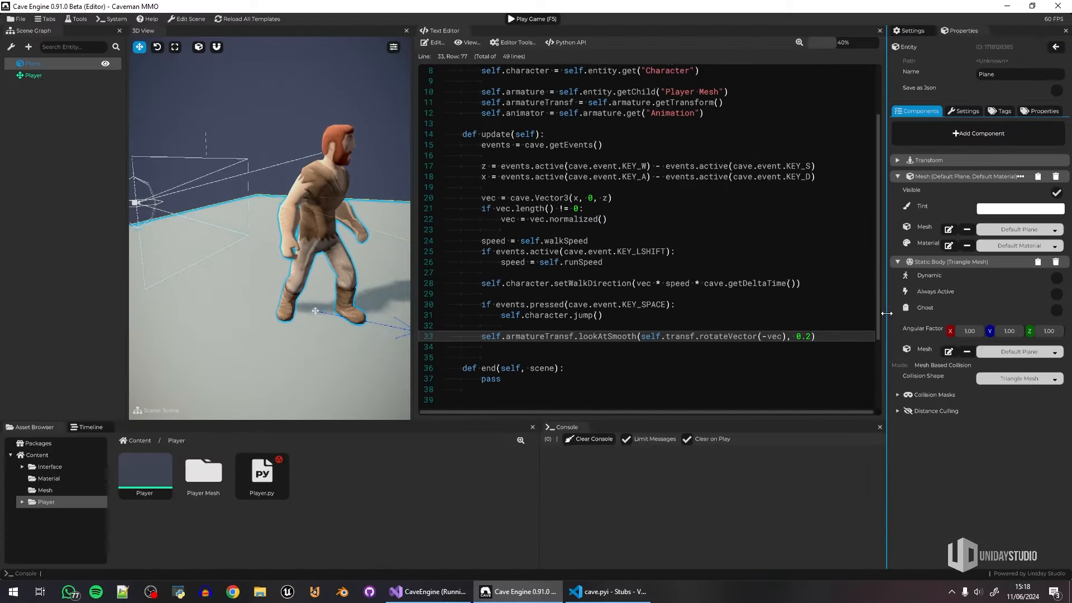
drag(413, 267, 452, 267)
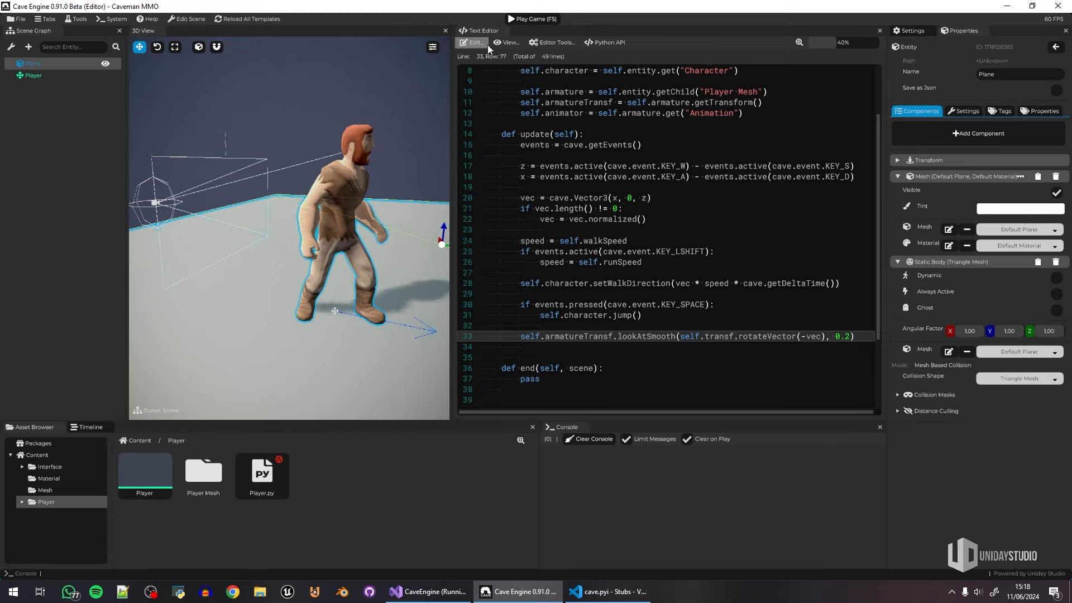
Step: Run the game and move and jump the character in all directions to check its smooth turning
key(F5)
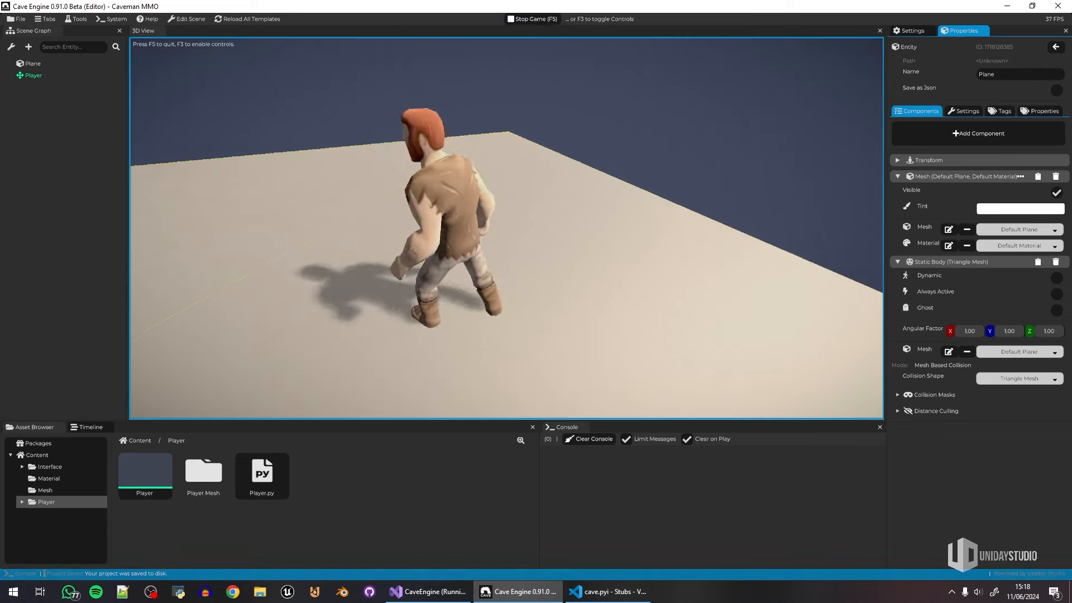
key(F3)
key(d)
key(w)
key(space)
key(d)
key(a)
key(d)
key(a)
key(d)
key(w)
key(s)
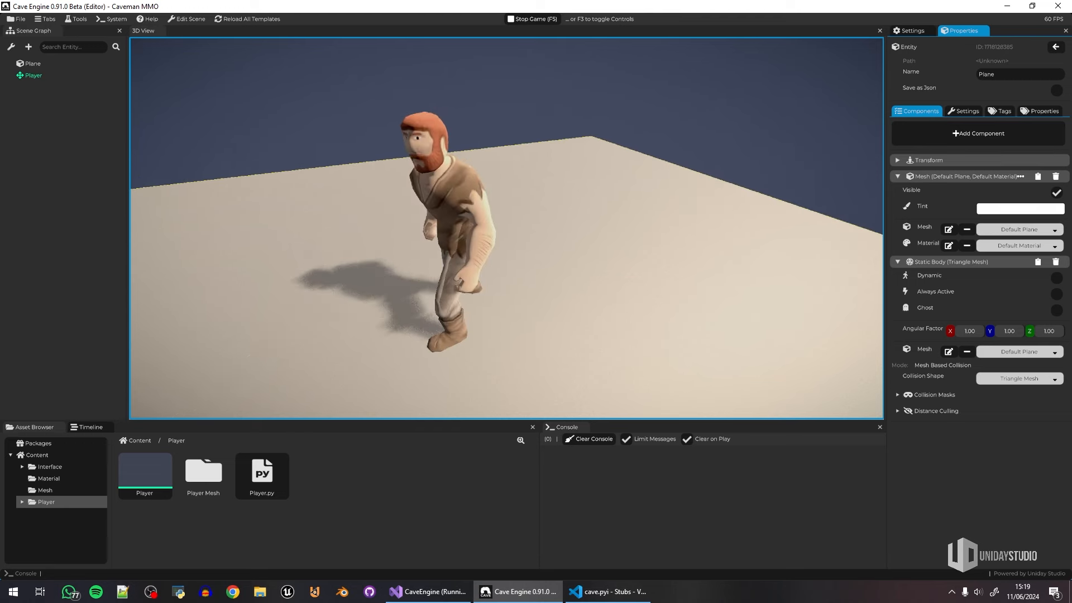
key(d)
key(w)
key(a)
key(d)
key(s)
key(a)
key(s)
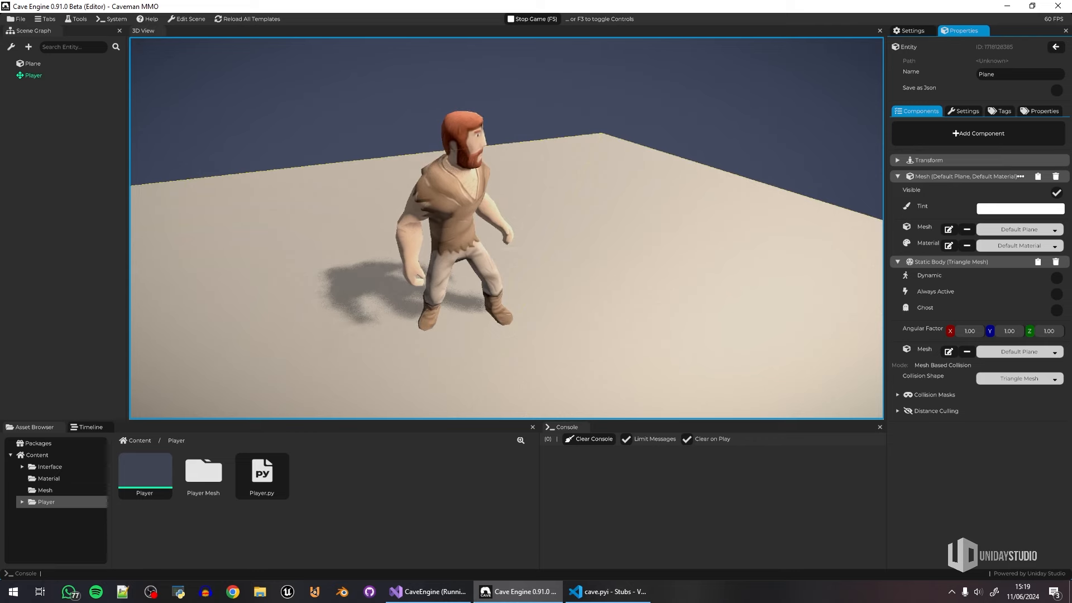
key(F5)
Step: Reopen Player.py at the lookAtSmooth line and open the Player Mesh folder holding the animation assets
double_click(282, 471)
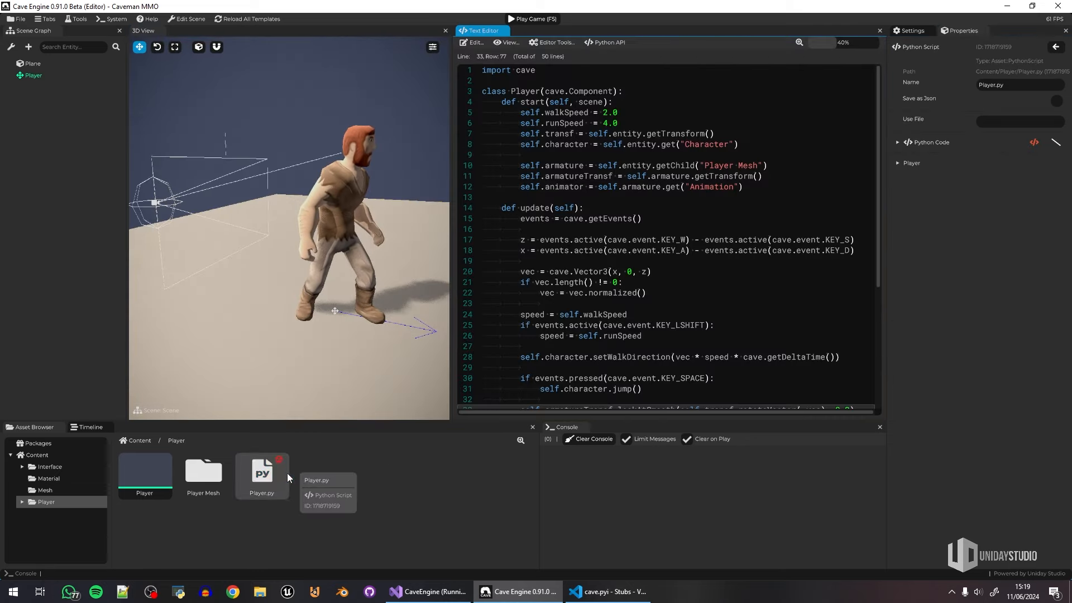
scroll(742, 274, down, 3)
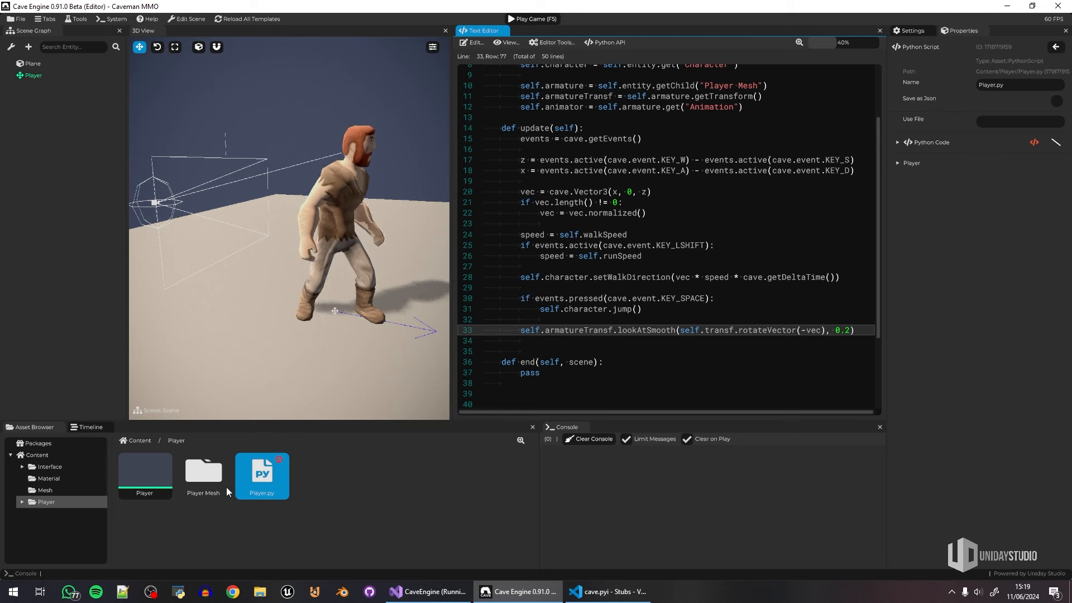
double_click(213, 476)
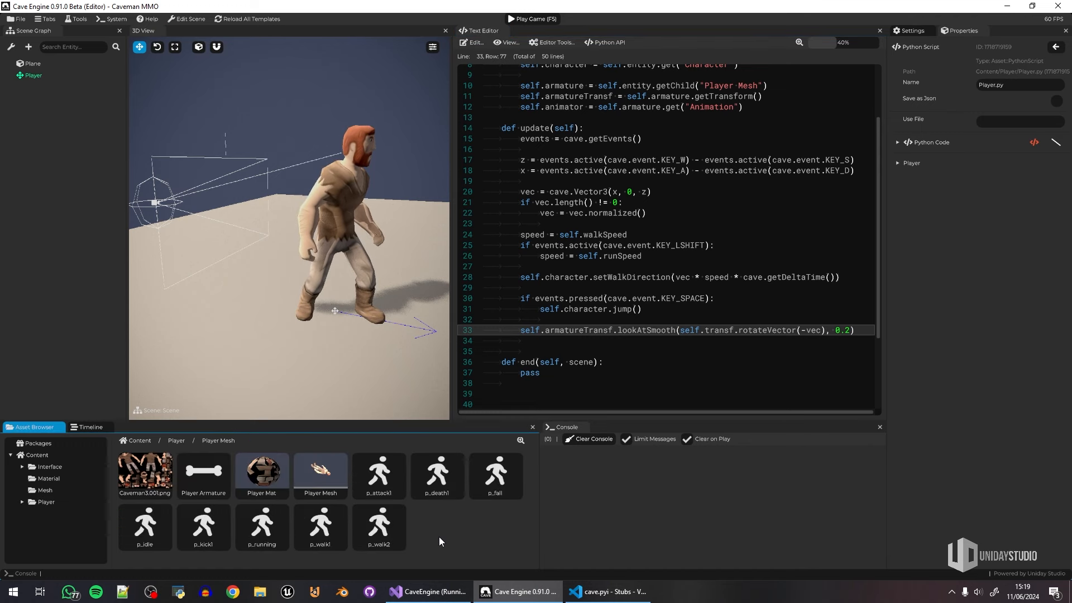
Step: Add anim = "p_idle" in the update method, between the x input line and the vec definition
click(673, 225)
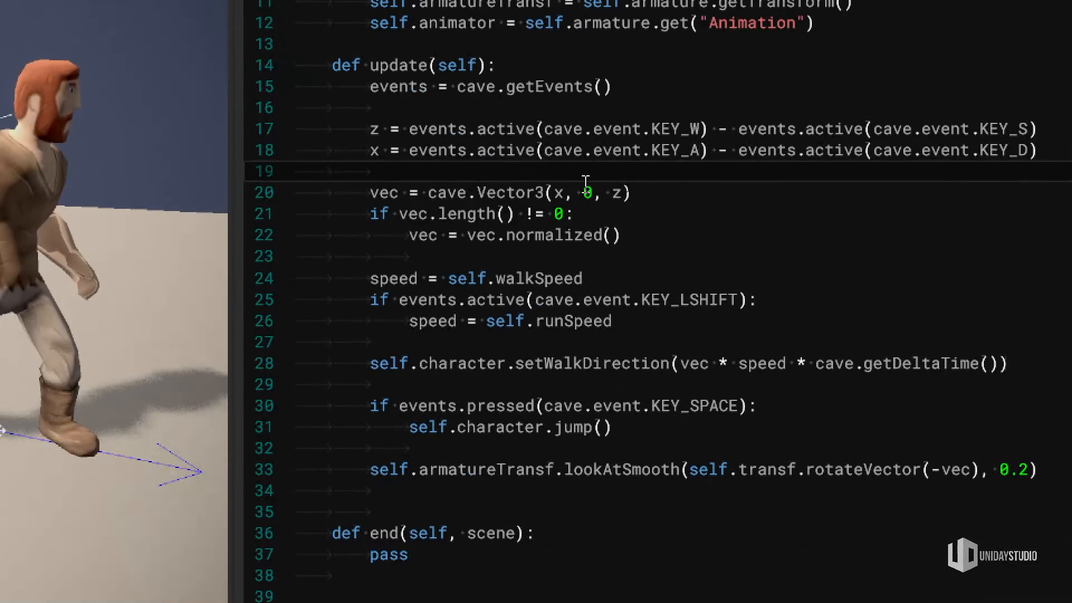
key(Return)
key(Return)
click(628, 188)
text(anim = )
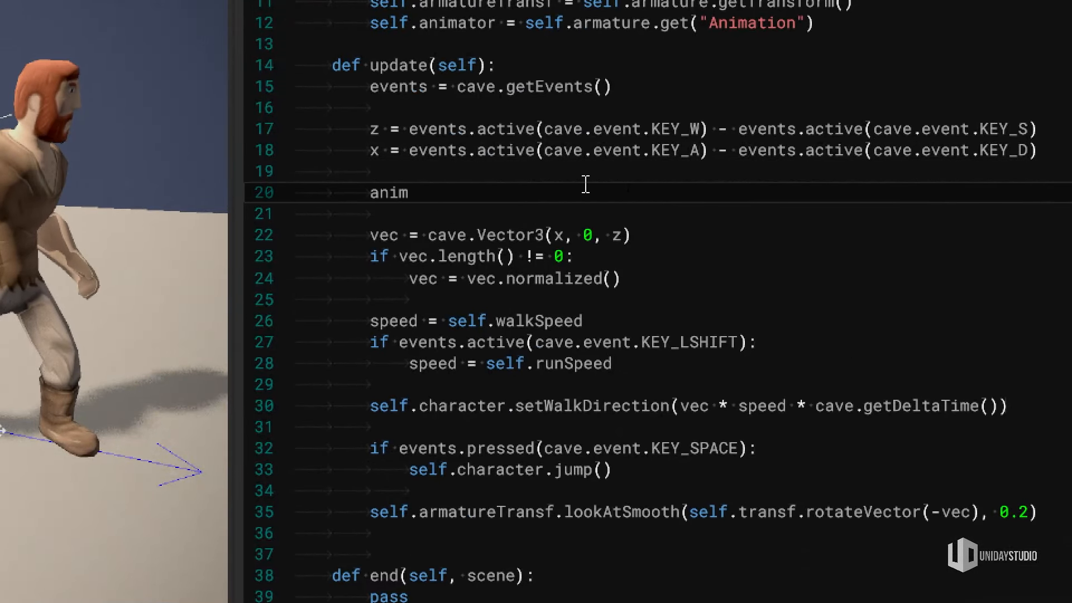
text("p_idle")
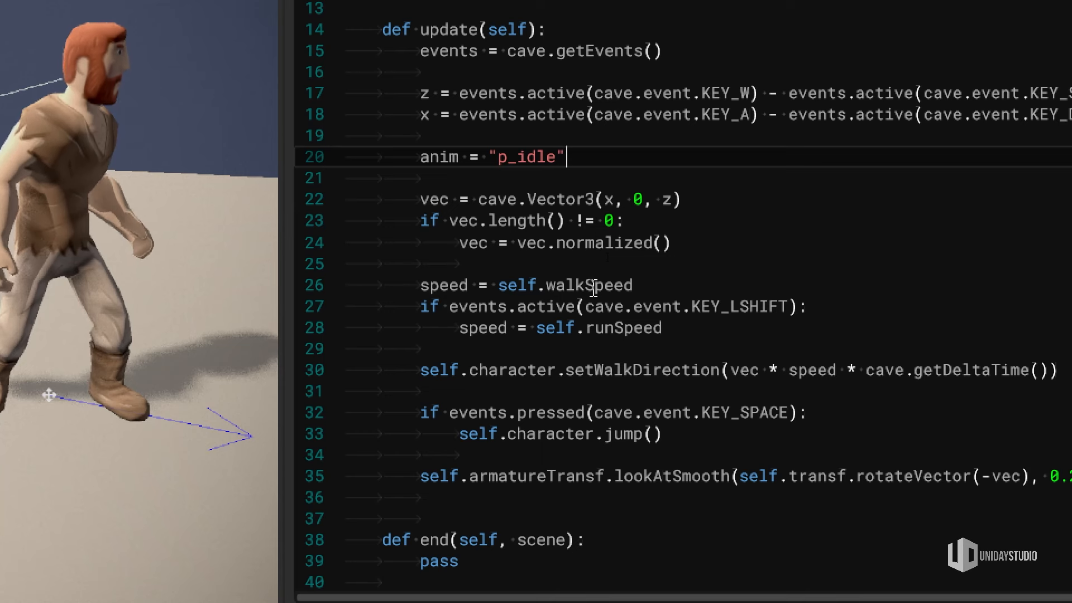
Step: Add anim = "p_walk1" below the vec.normalized() line inside the vec.length() condition
click(527, 225)
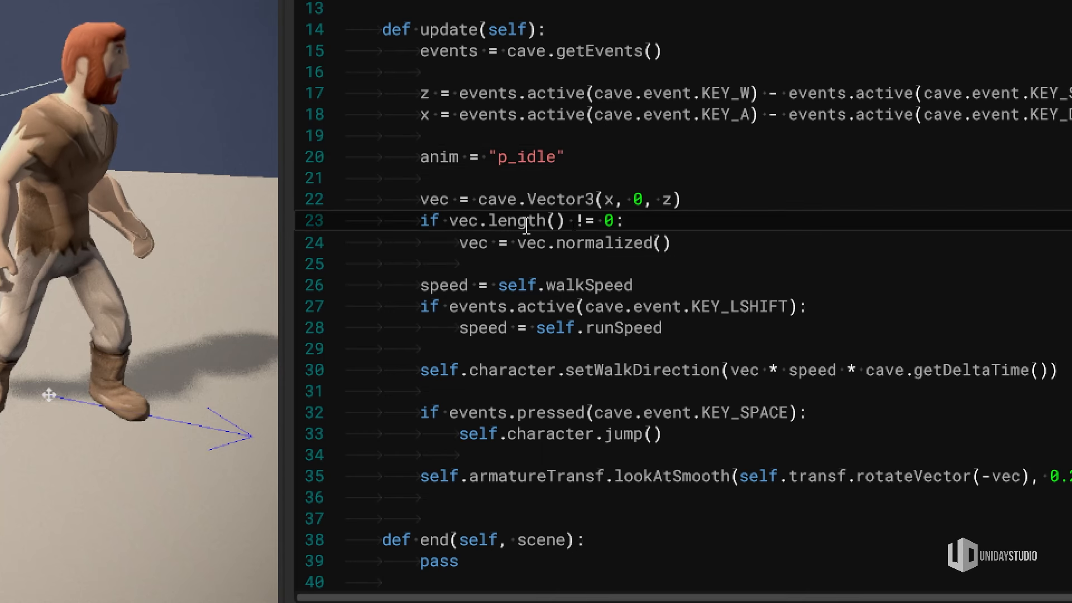
click(691, 244)
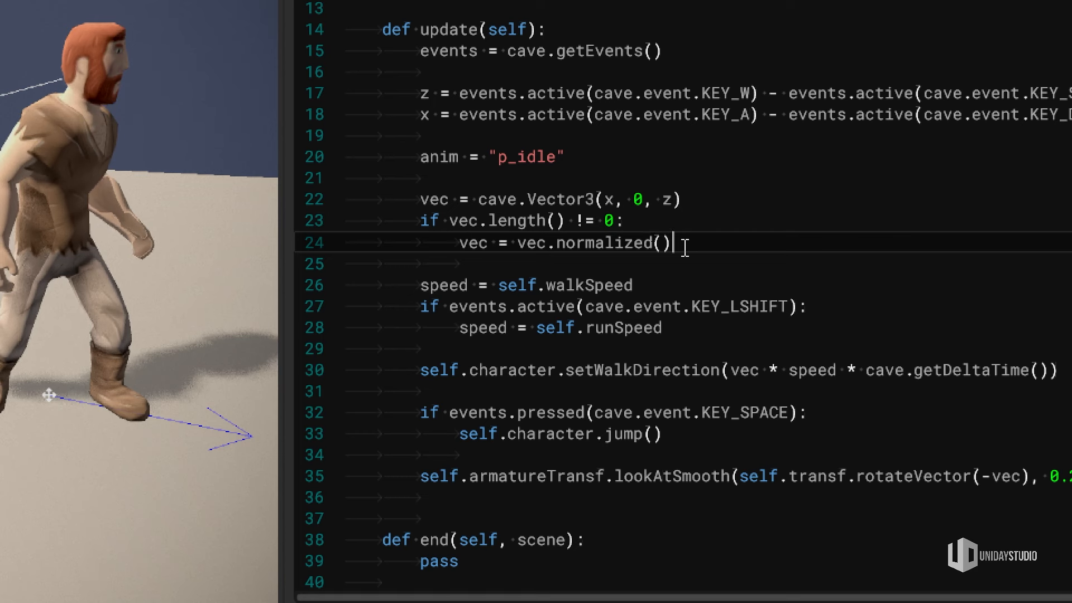
key(Return)
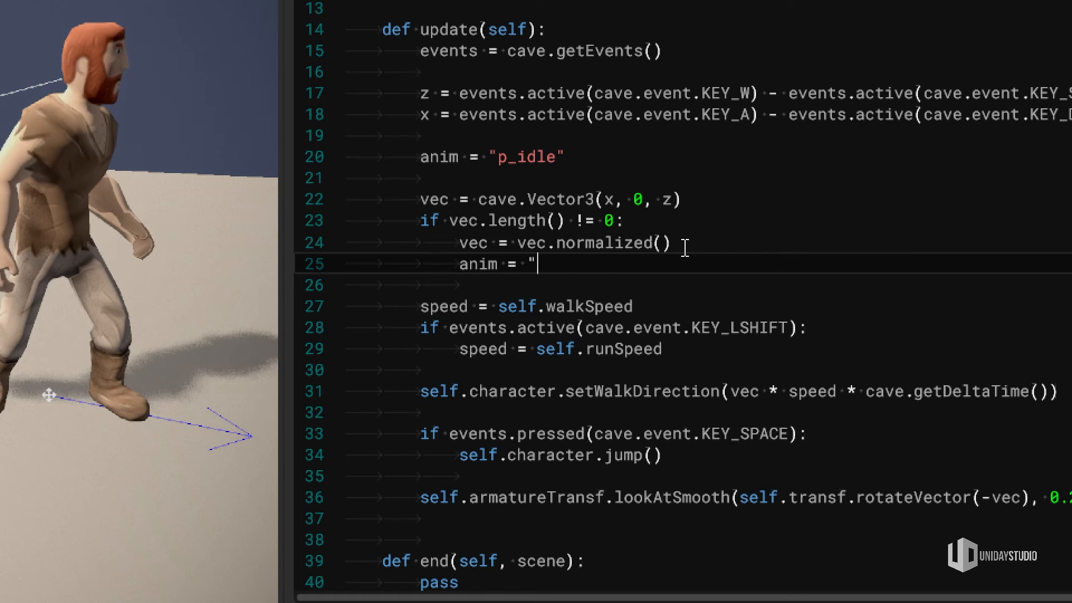
Step: Add anim = "p_running" below speed = self.runSpeed inside the KEY_LSHIFT condition
key(Down)
key(Down)
key(Down)
key(Down)
key(End)
key(Return)
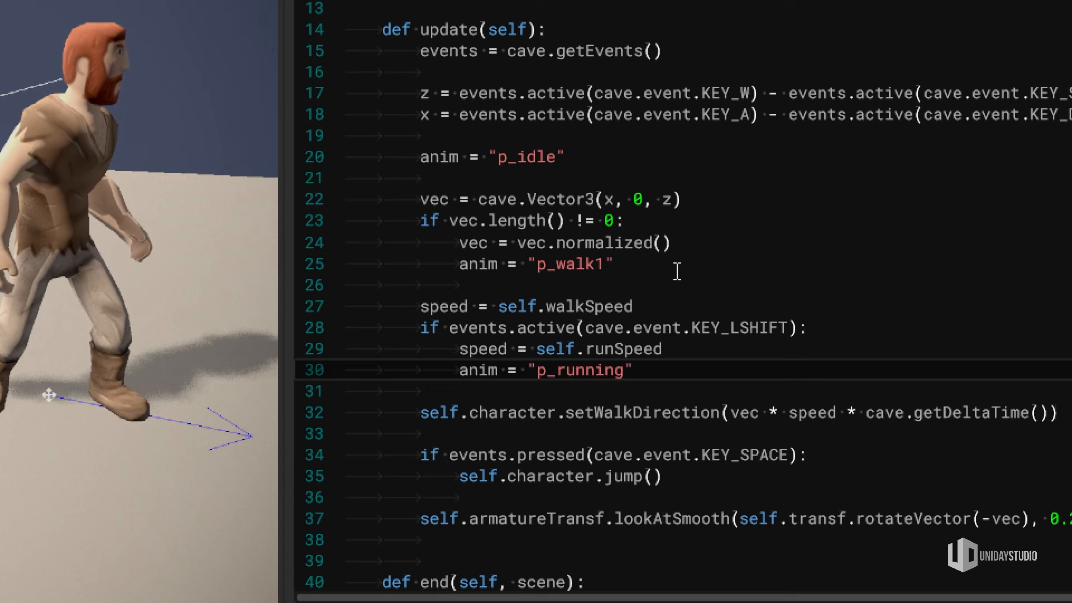
Step: Below the lookAtSmooth line, add the condition if not self.character.onGround(): that sets anim = "p_fall"
scroll(675, 263, down, 1)
click(495, 440)
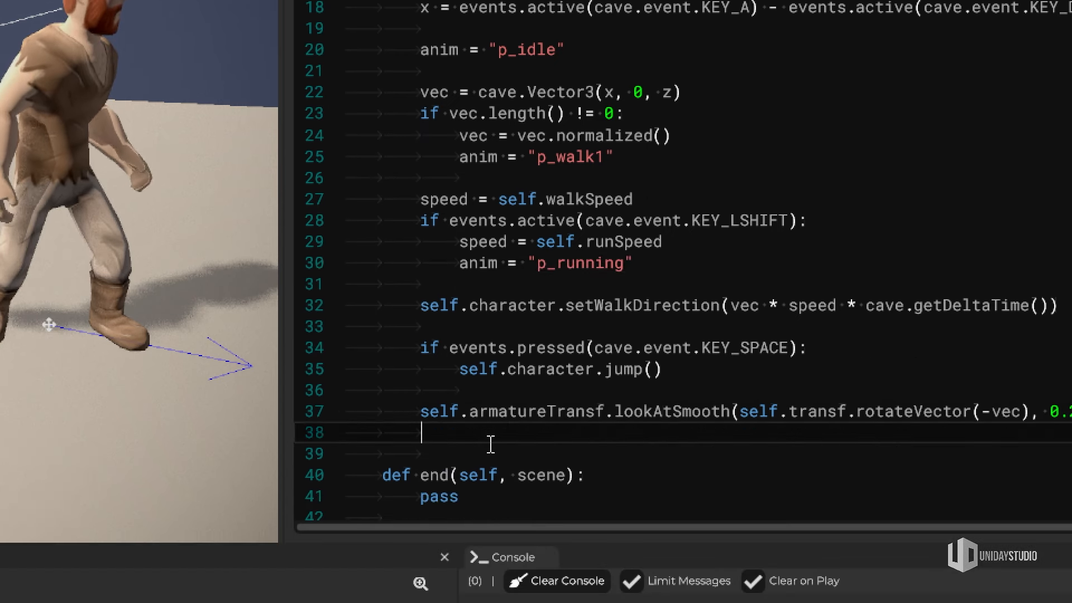
key(Return)
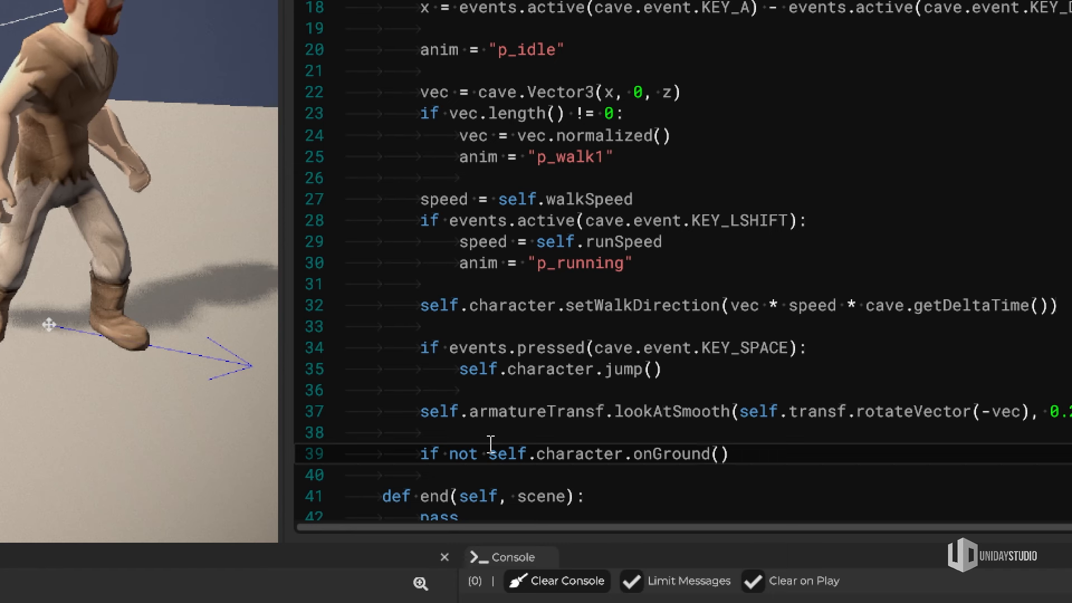
key(BackSpace)
key(Return)
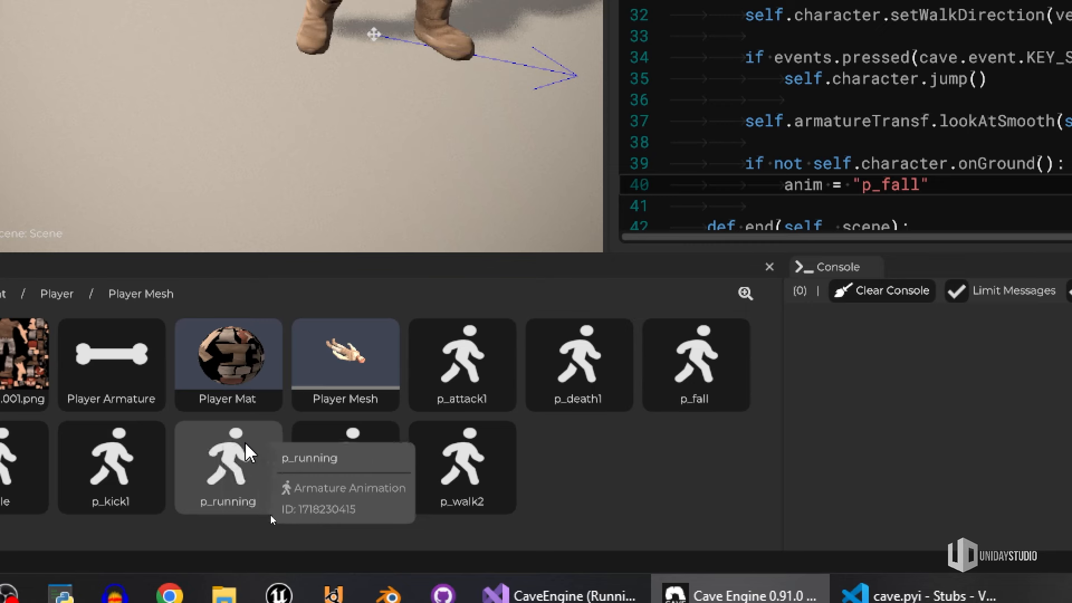
Step: Rename the p_running animation asset to p_run and change the animation name in the KEY_LSHIFT condition to "p_run"
right_click(207, 458)
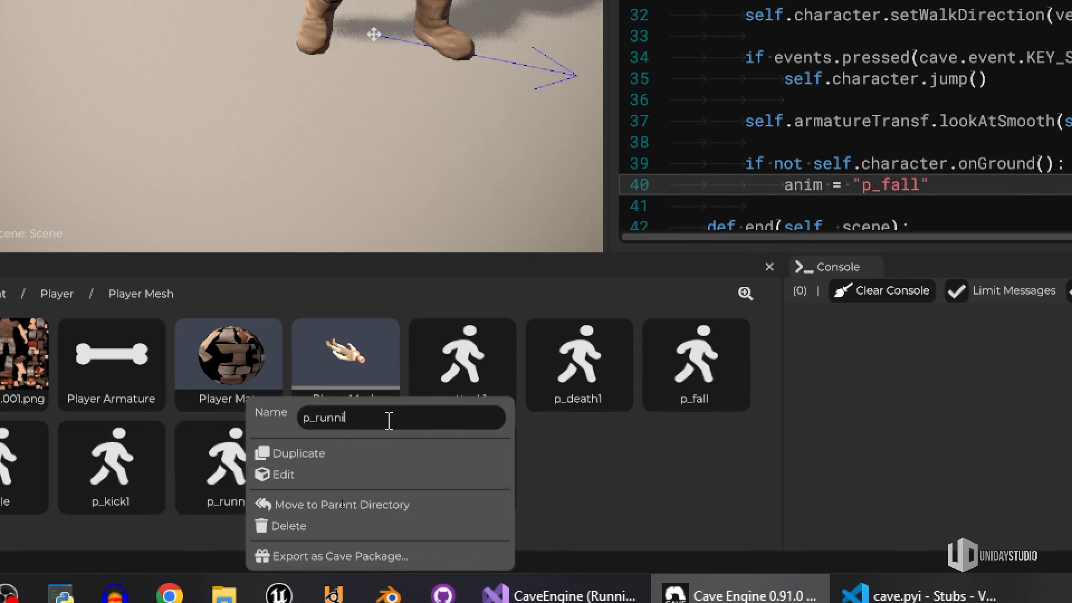
key(Return)
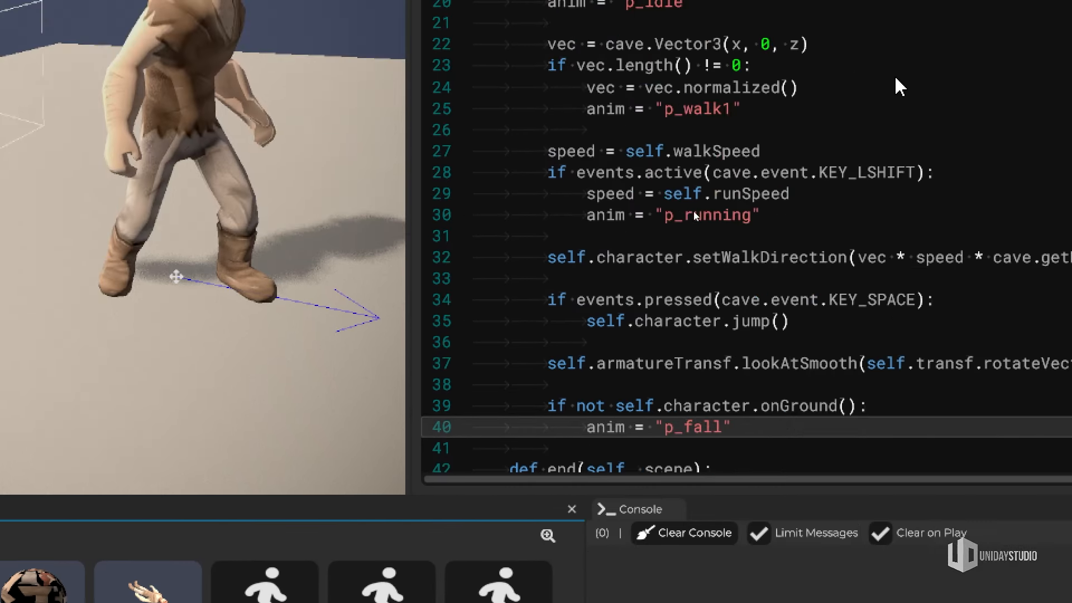
click(750, 217)
key(BackSpace)
key(BackSpace)
key(BackSpace)
key(BackSpace)
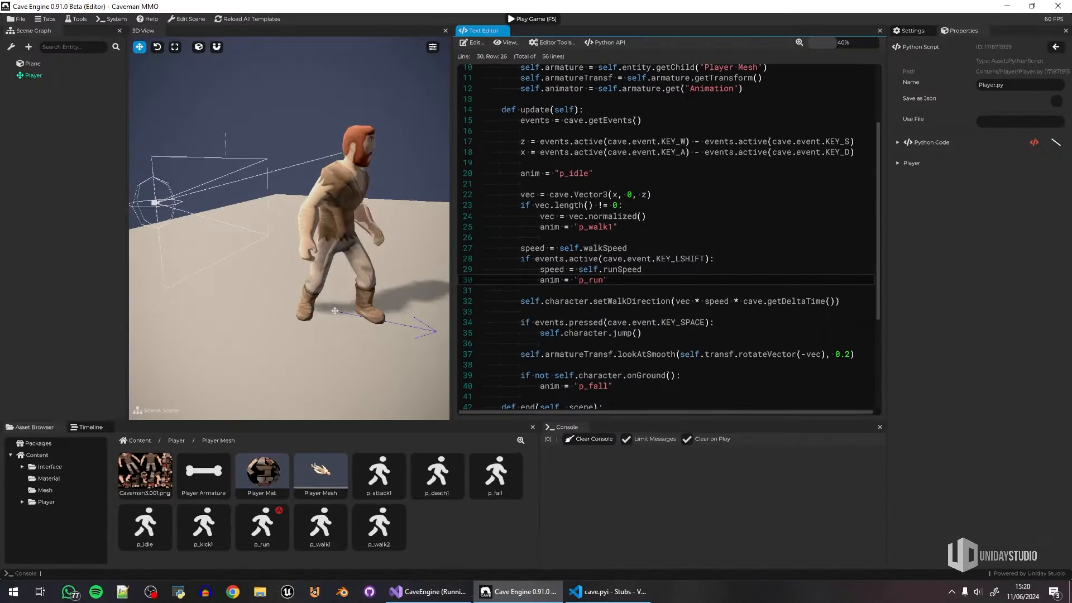
Step: Add self.armature.play(anim) after the onGround condition at the end of the update method
scroll(667, 235, down, 2)
click(661, 346)
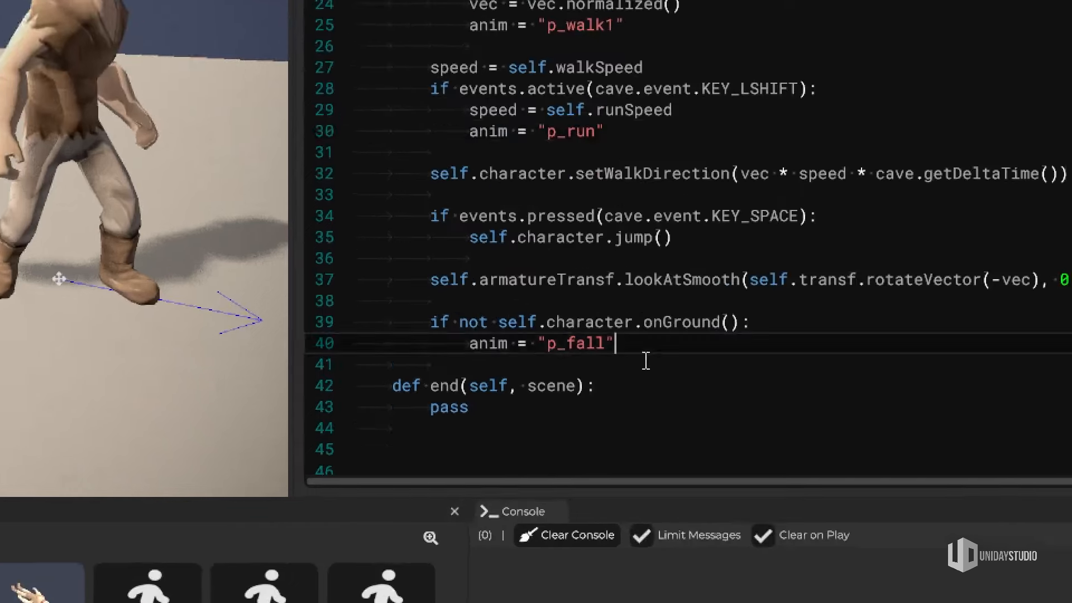
key(Return)
key(Return)
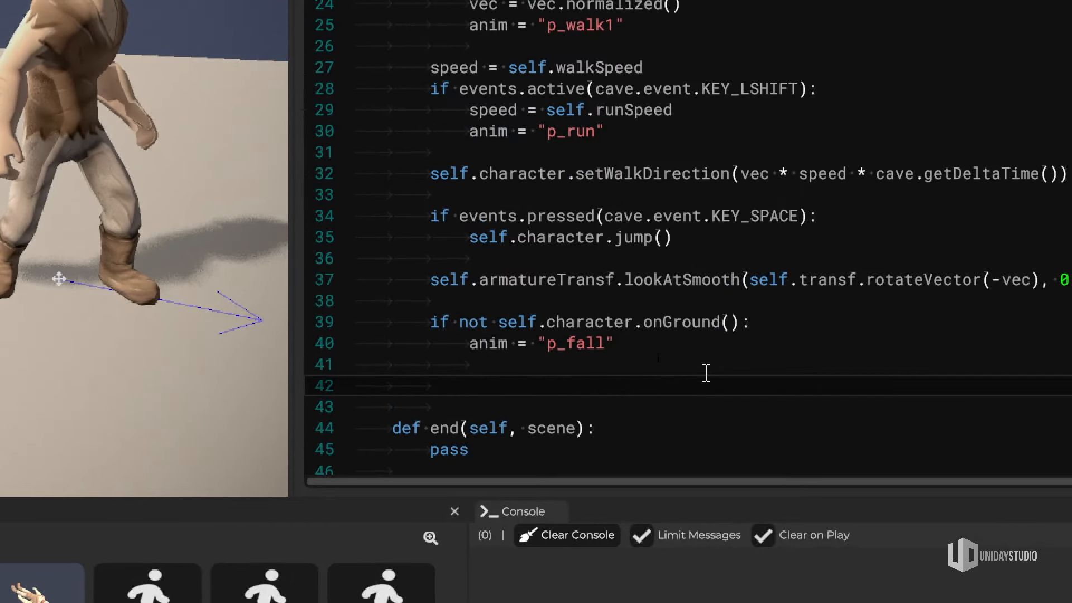
text(self.armature.play())
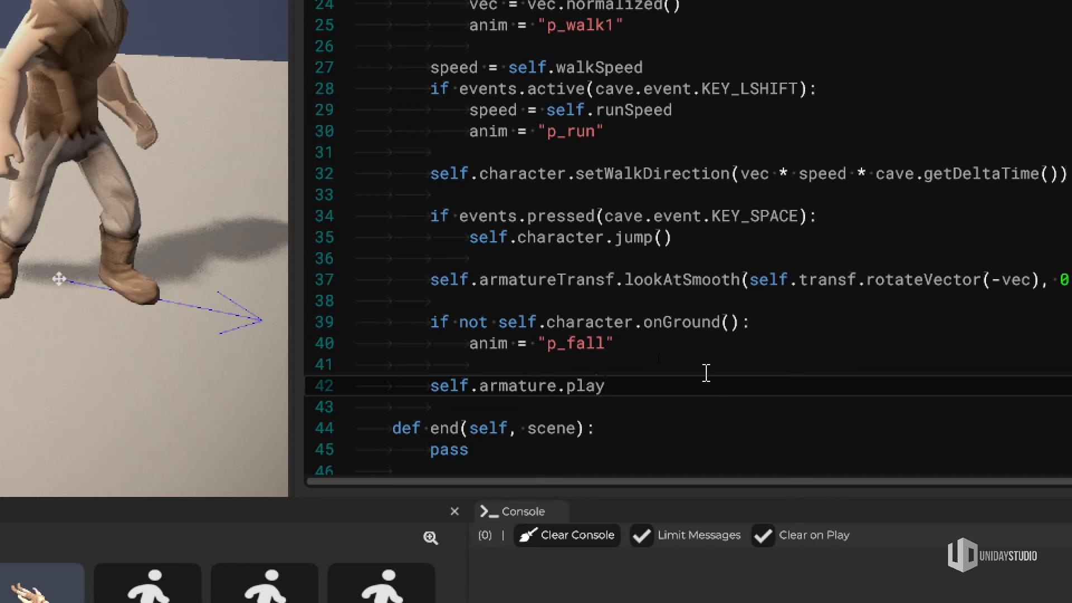
key(Left)
text(anim)
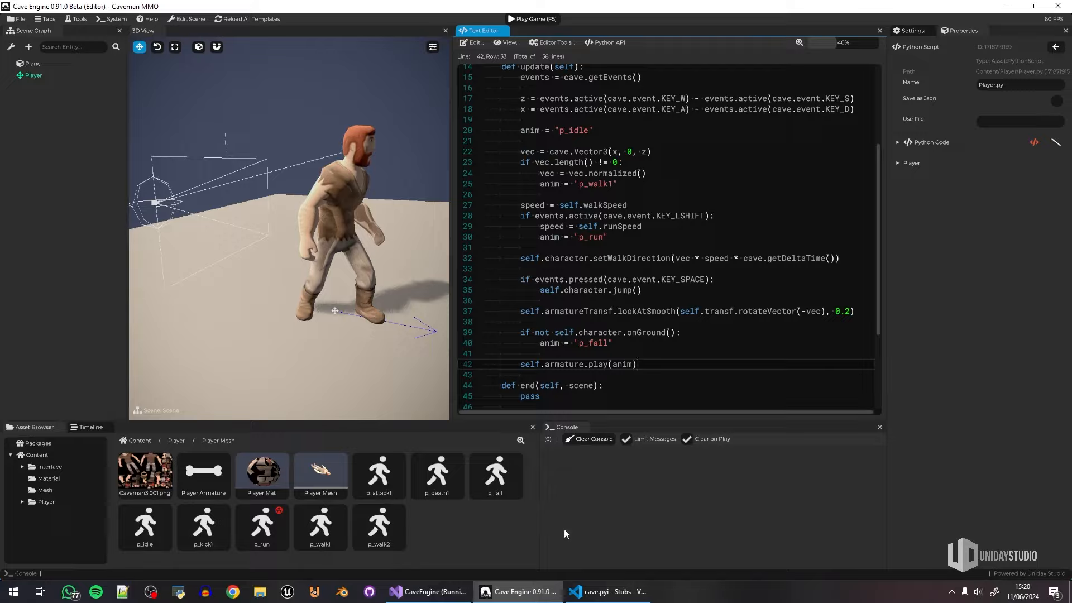
Step: Switch to cave.pyi in Visual Studio Code and search for class AnimationC to examine the AnimationComponent's methods
click(601, 590)
click(574, 309)
key(ctrl+f)
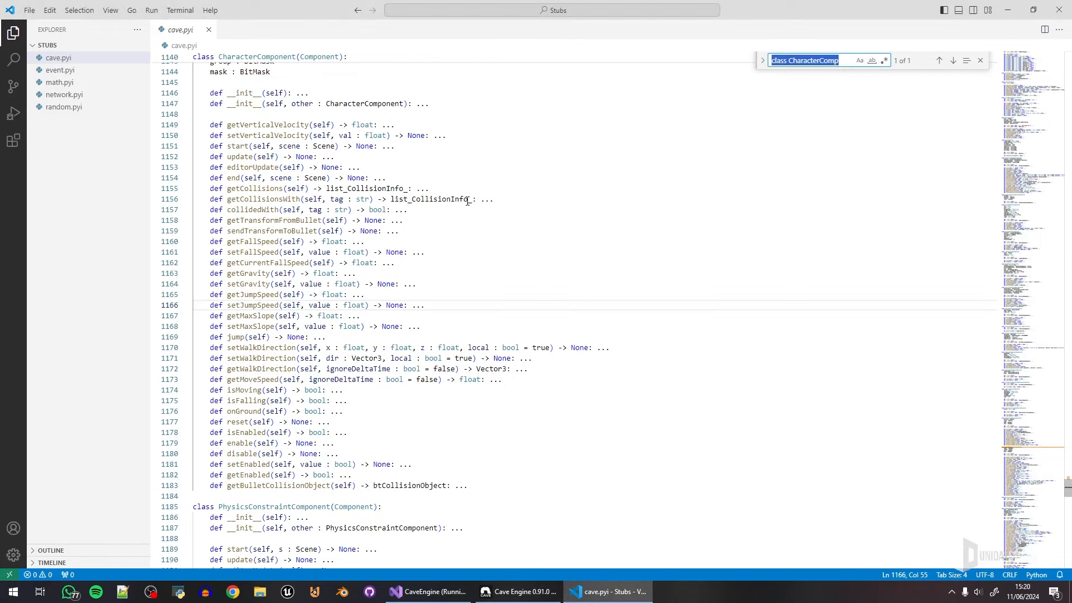
text(class A)
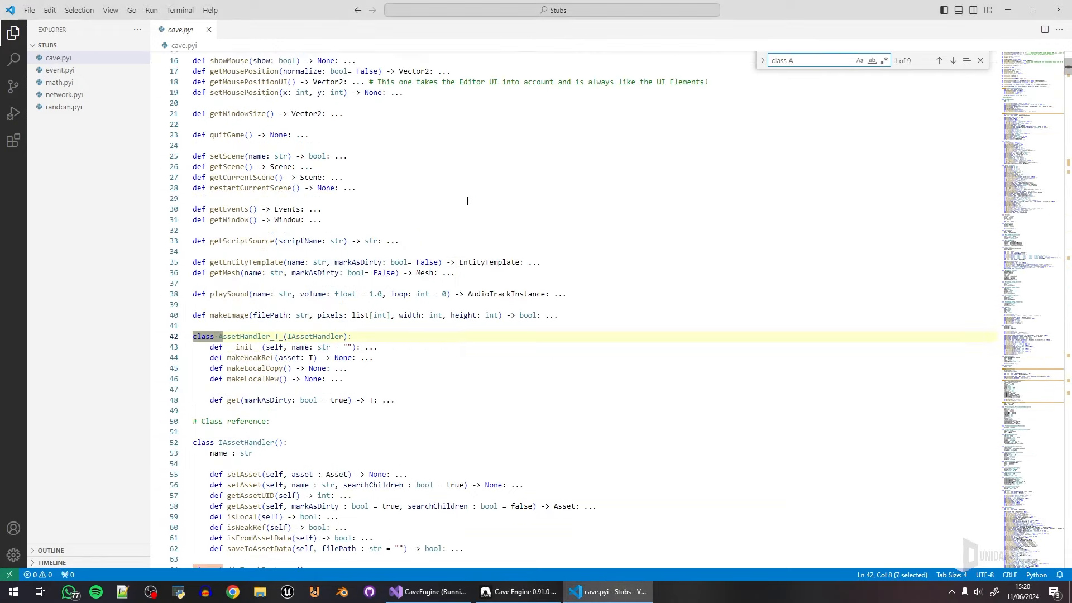
text(nimationC)
key(Return)
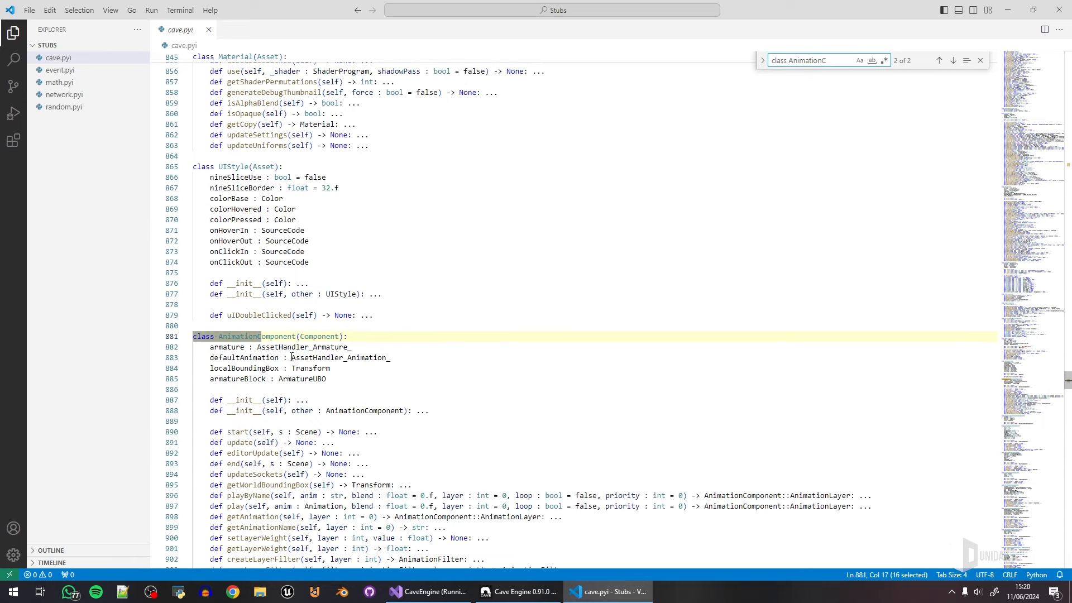
scroll(291, 357, down, 5)
click(266, 256)
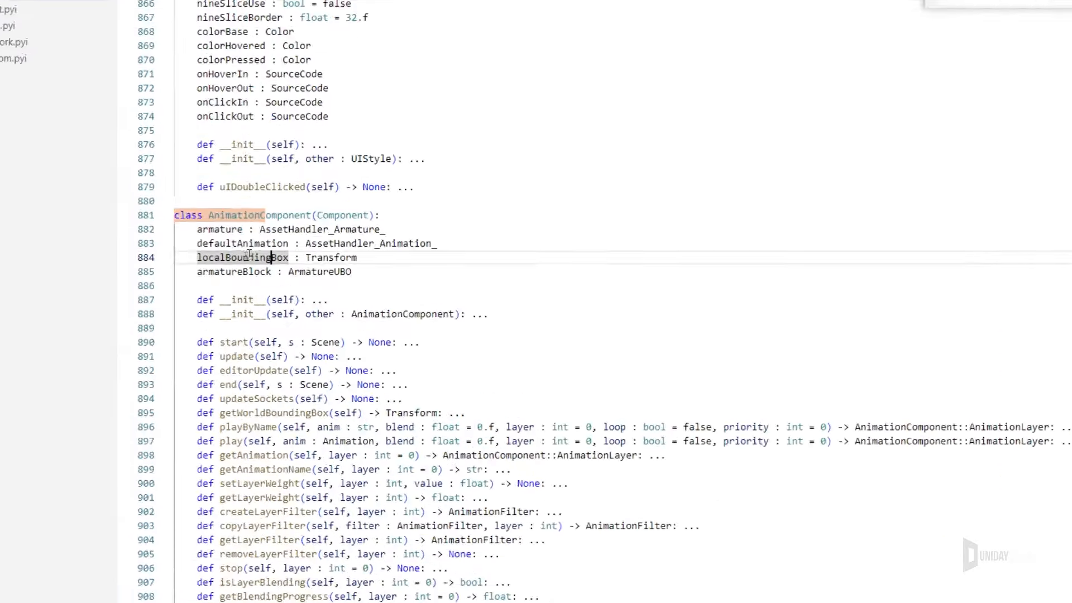
Step: Examine the play and playByName signatures of AnimationComponent in cave.pyi, comparing their anim, blend, layer and loop parameters
double_click(232, 417)
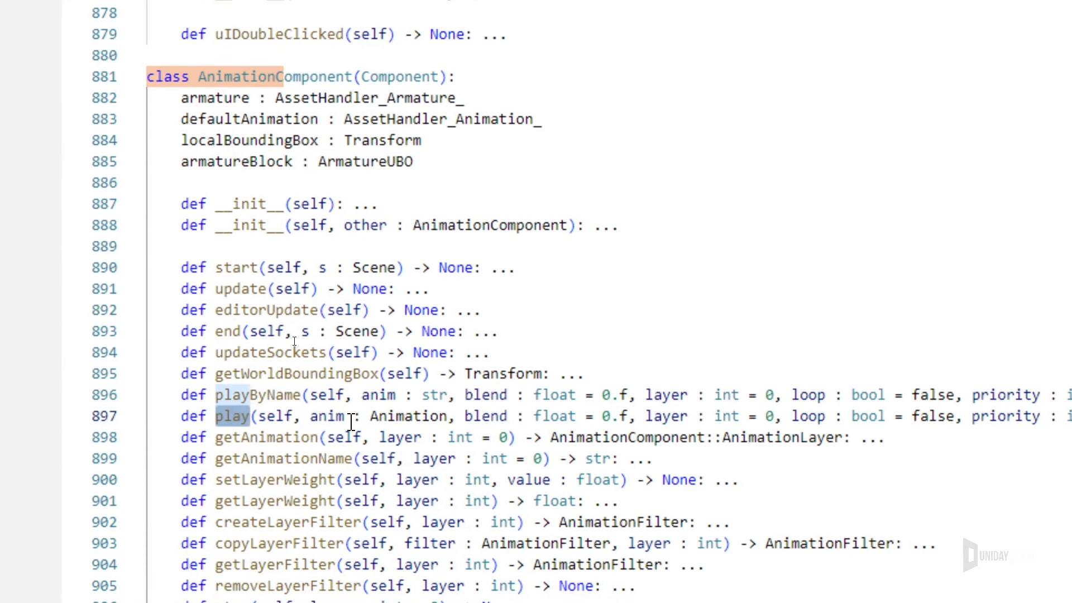
double_click(435, 417)
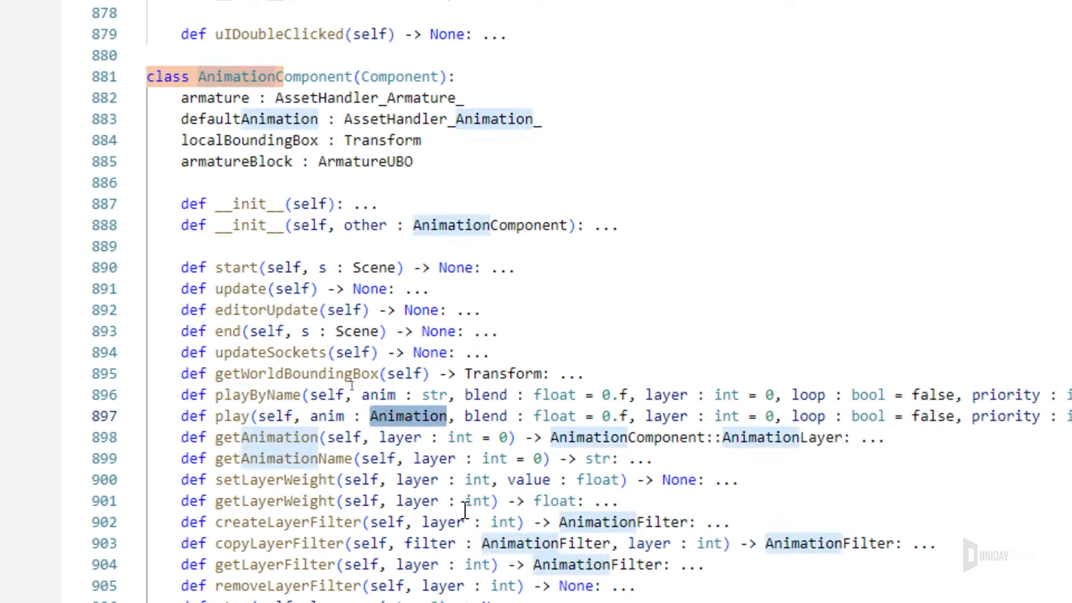
drag(301, 396, 250, 395)
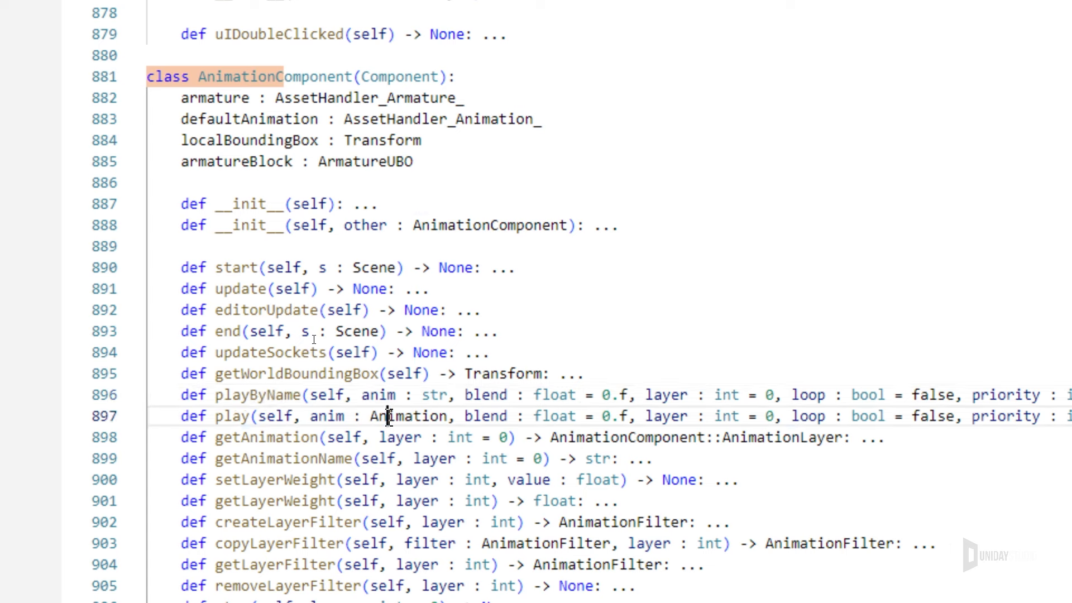
double_click(388, 417)
drag(301, 396, 251, 395)
double_click(385, 397)
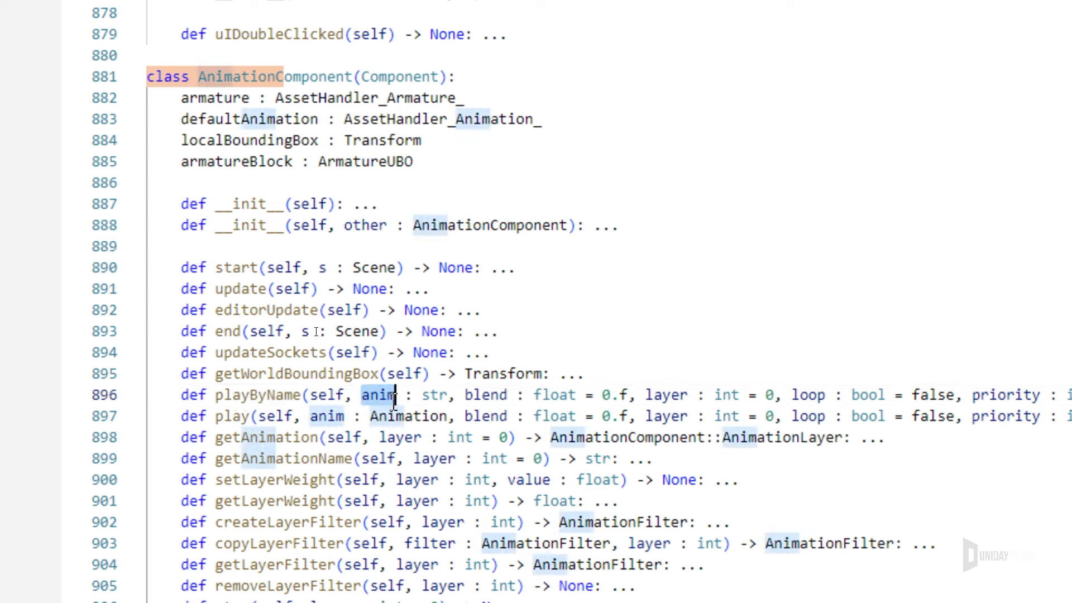
double_click(436, 396)
click(517, 397)
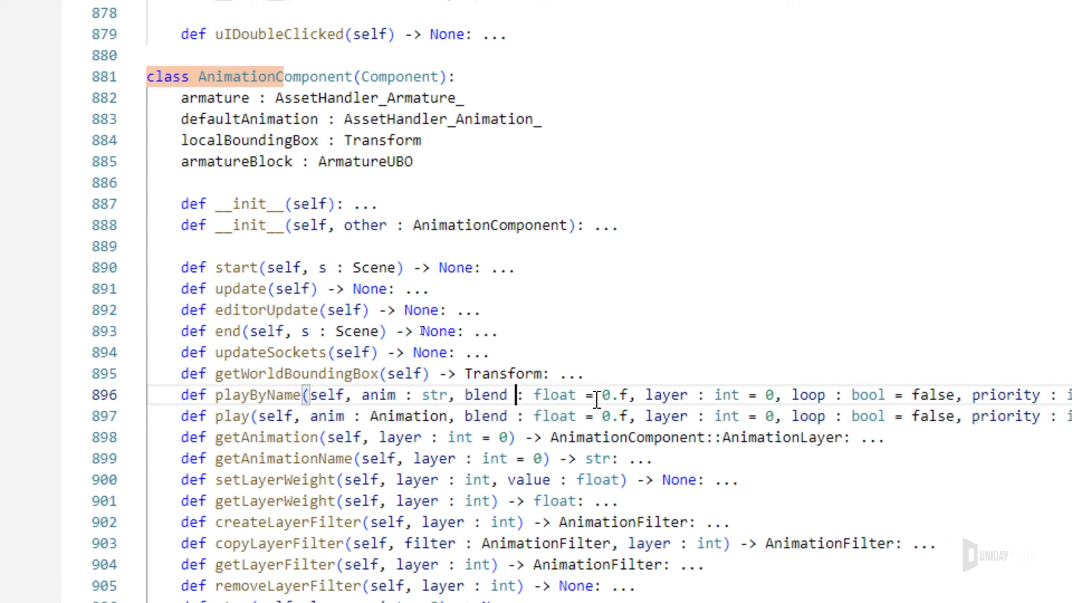
drag(616, 396, 508, 396)
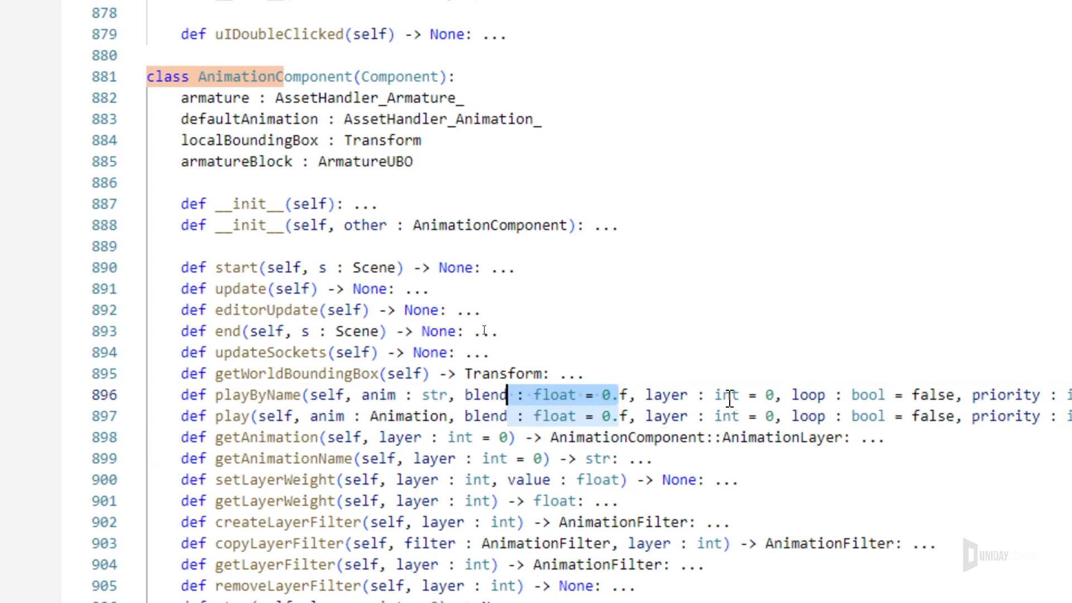
click(712, 396)
scroll(944, 447, right, 3)
click(855, 397)
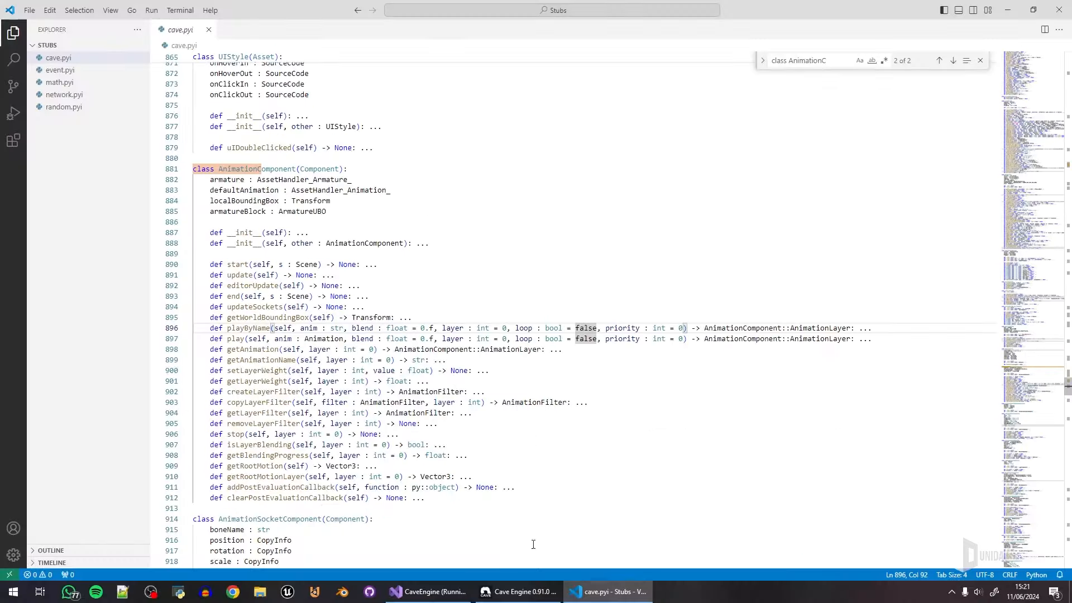
Step: Switch to Cave Engine, change the play call to self.armature.playByName(anim, 0.2, 0, True), and check the priority parameter in cave.pyi
click(519, 592)
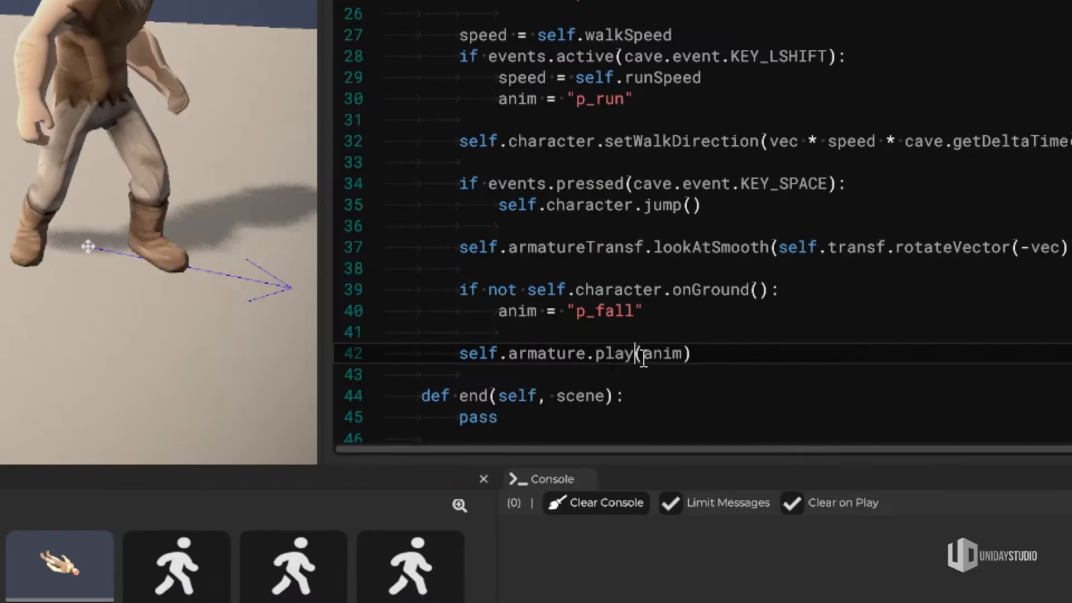
text(ByName)
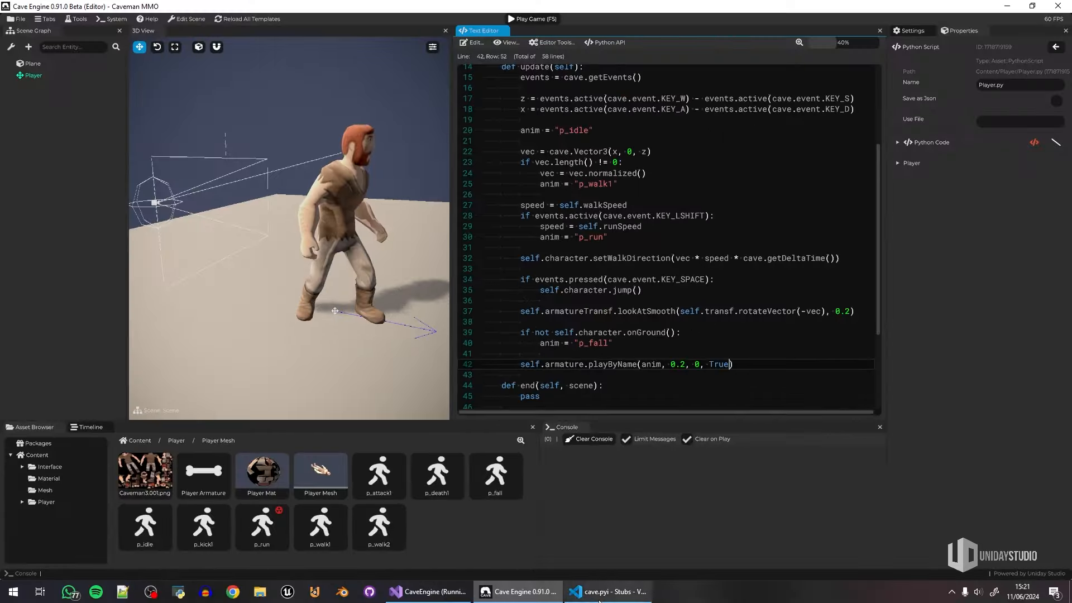
click(602, 592)
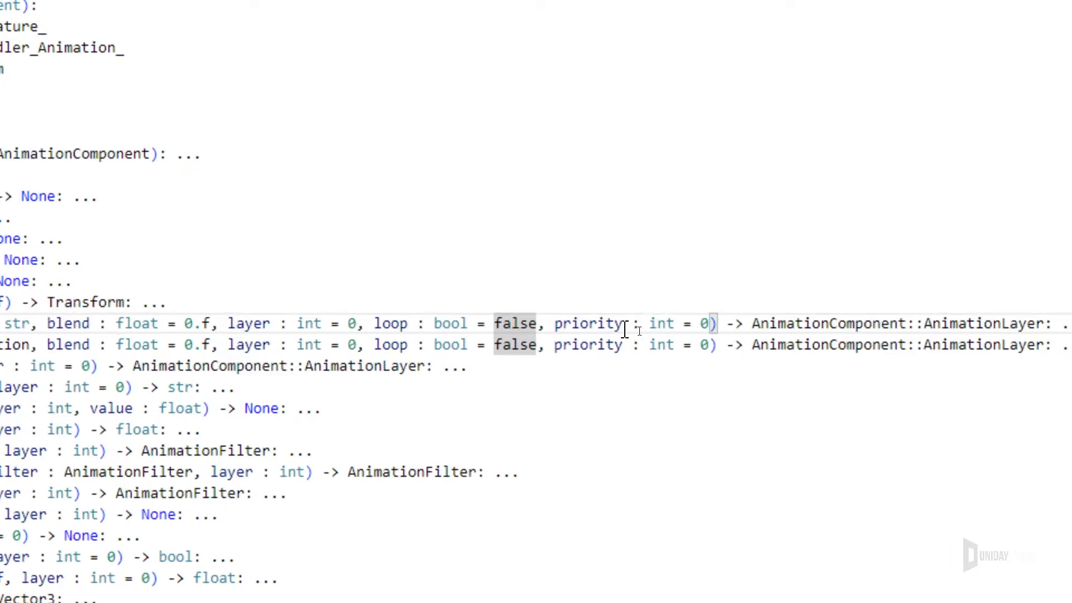
drag(626, 329, 554, 330)
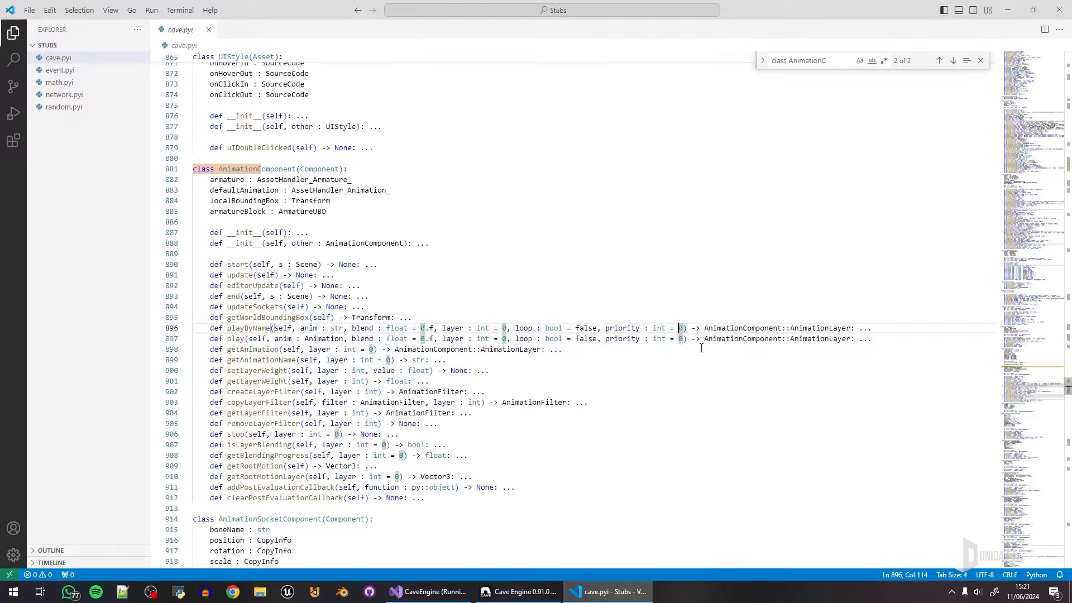
click(519, 592)
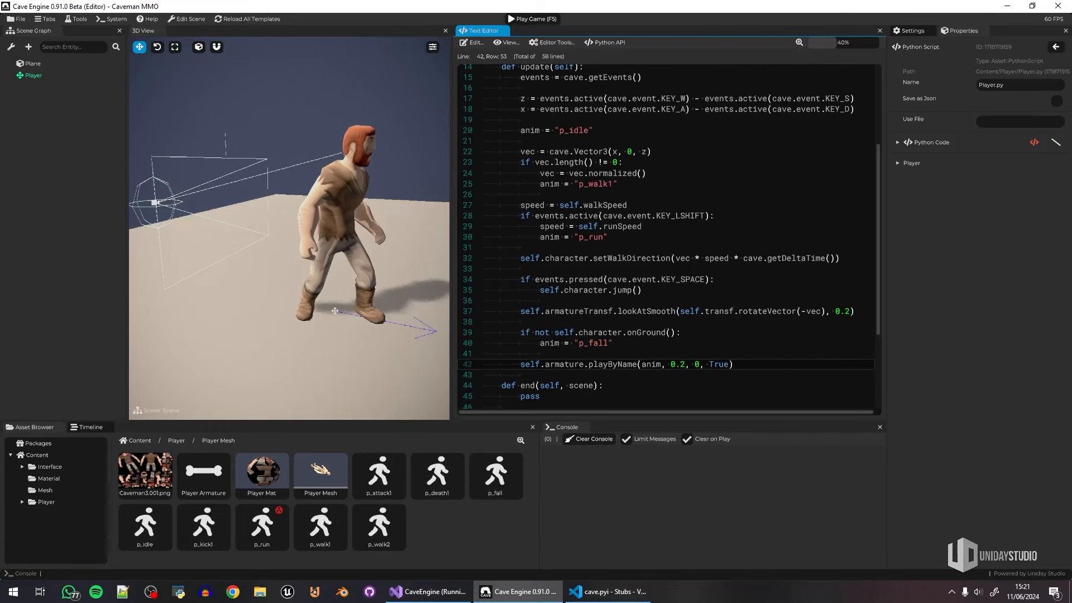
Step: Close the script editor, run the game to test the animation call, and stop it
click(504, 30)
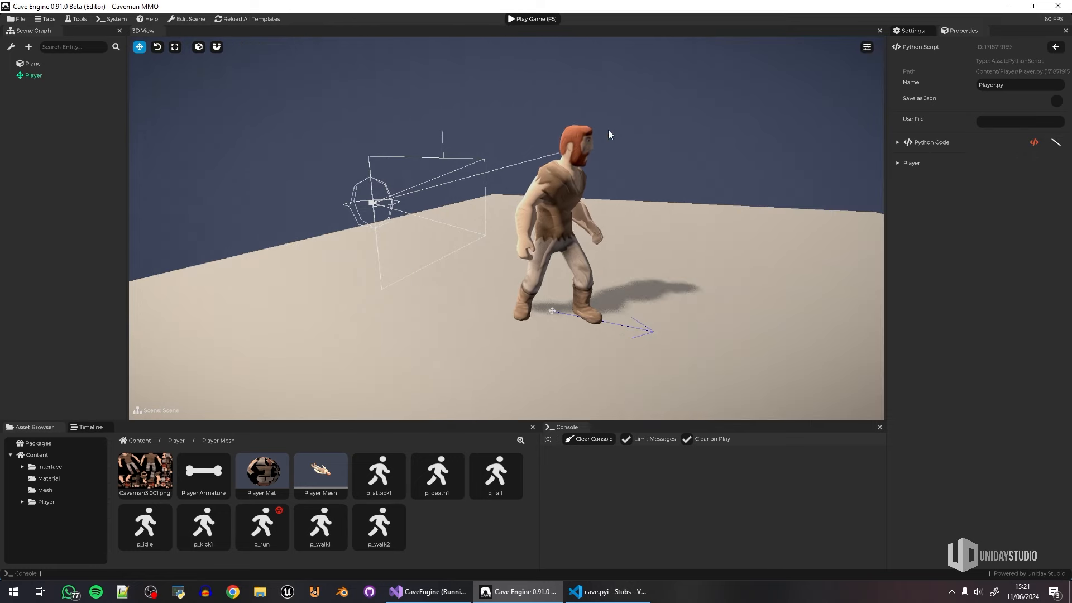
click(534, 19)
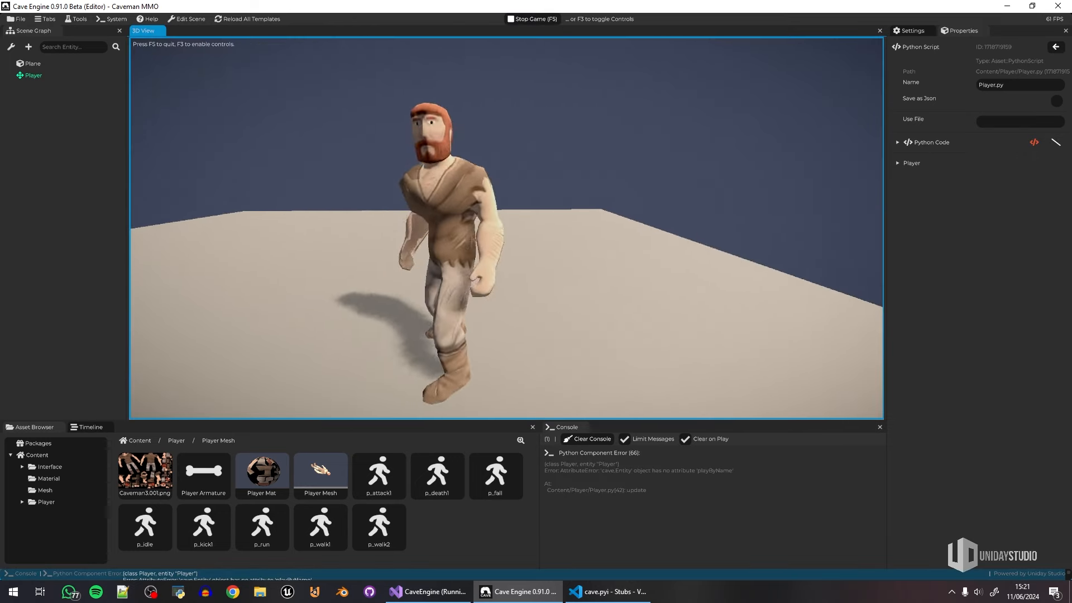
key(F5)
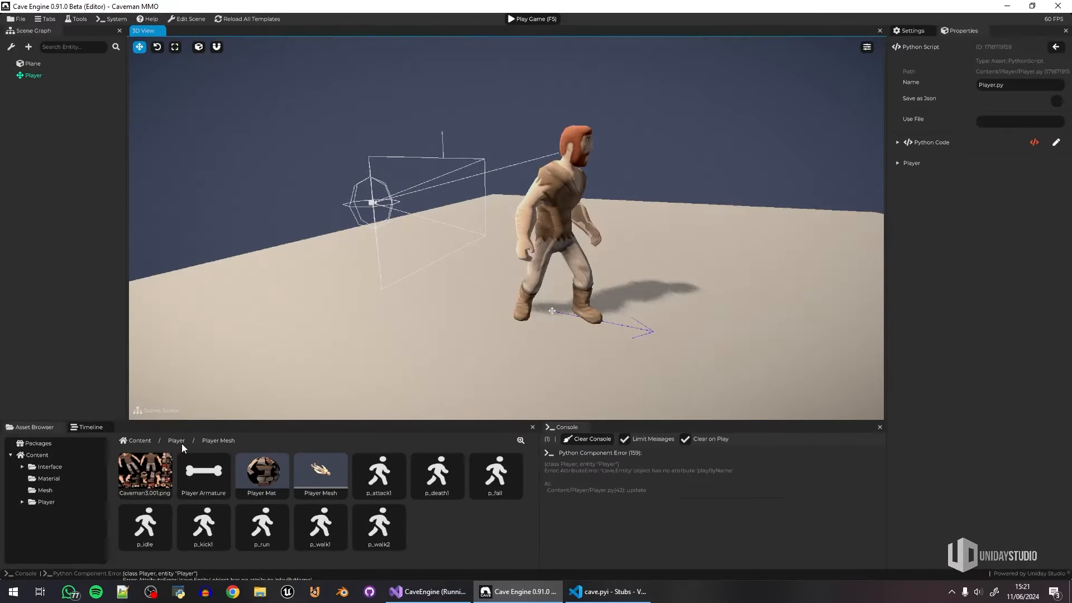
Step: Reopen Player.py from the Player folder and replace armature with animator in the playByName call
click(177, 441)
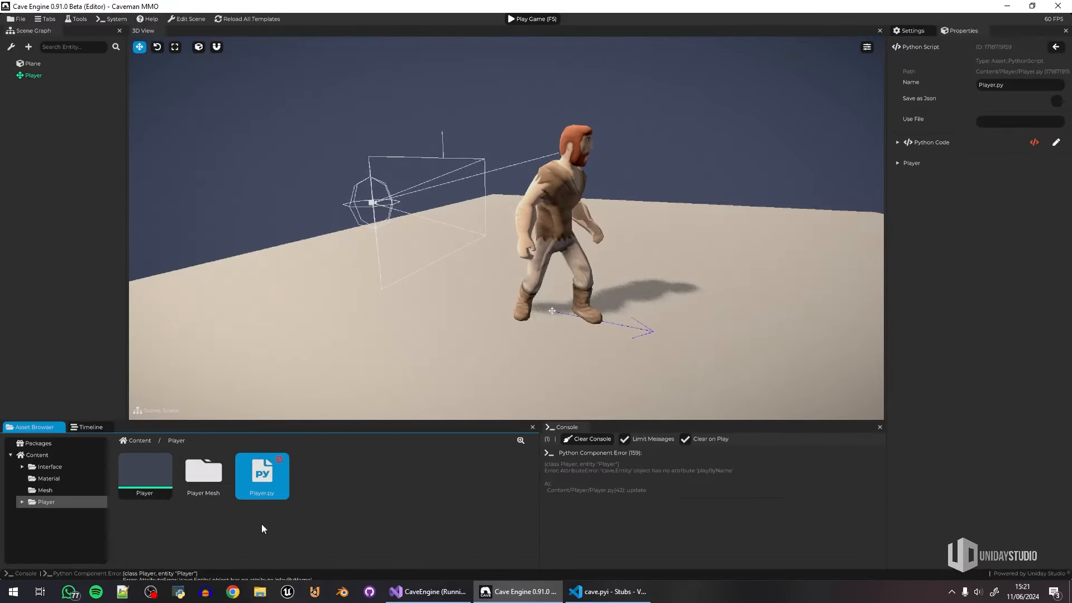
double_click(244, 466)
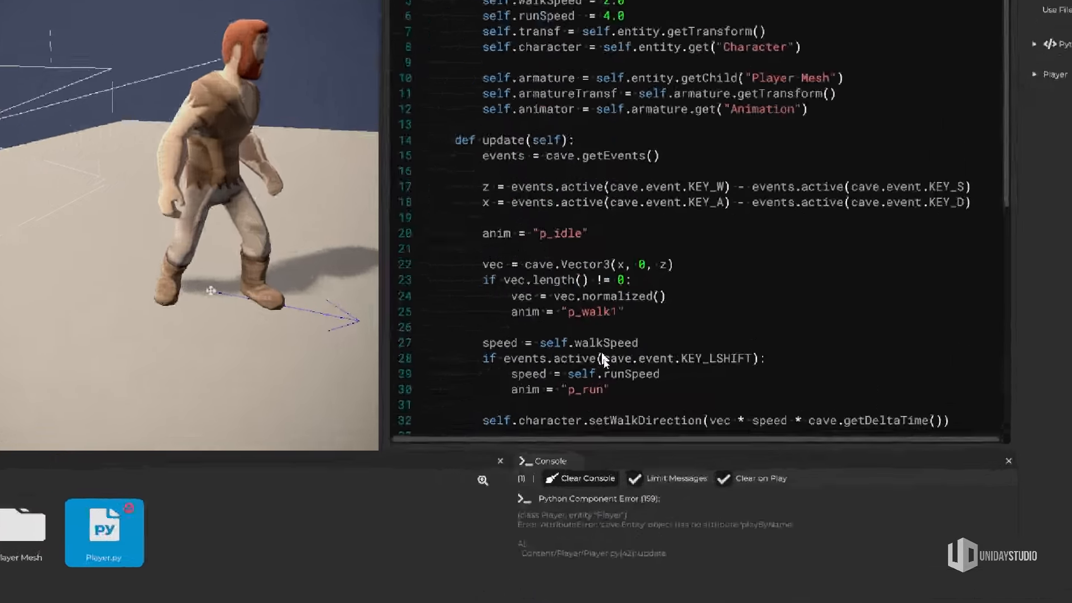
scroll(603, 360, down, 7)
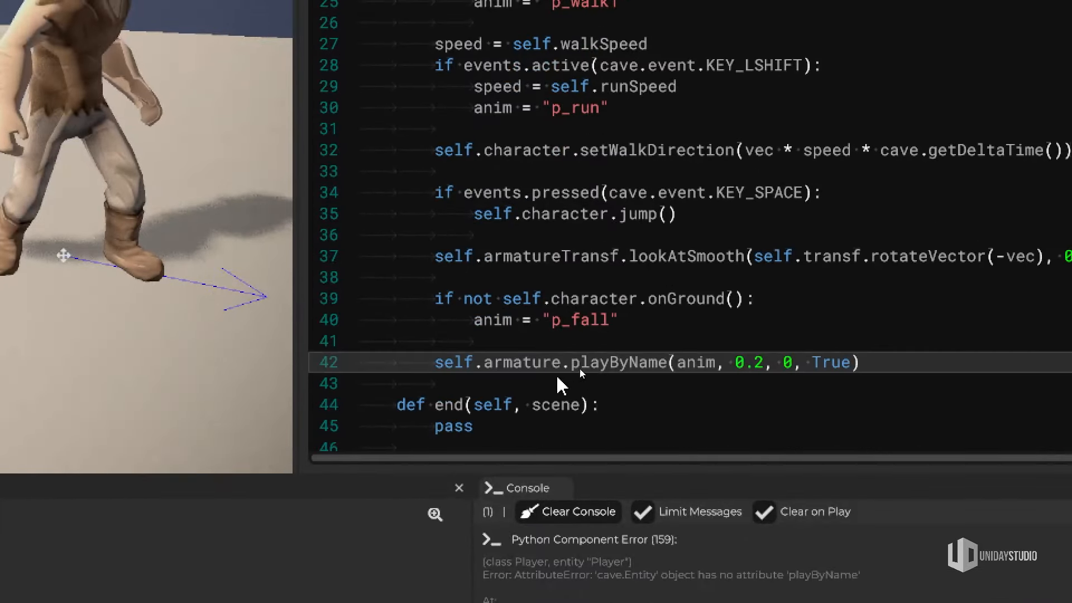
double_click(516, 362)
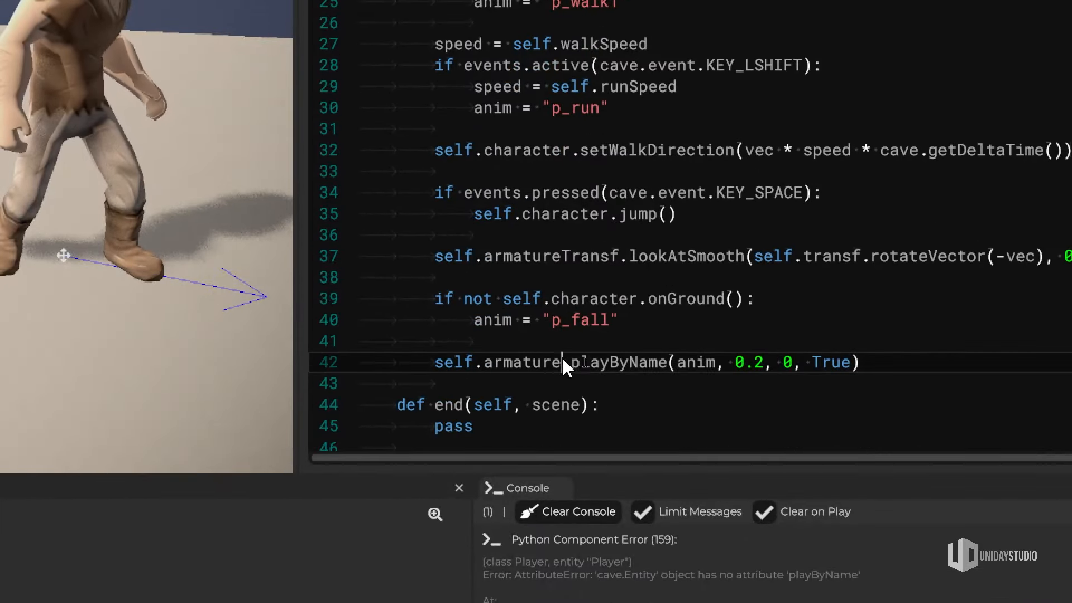
text(animator)
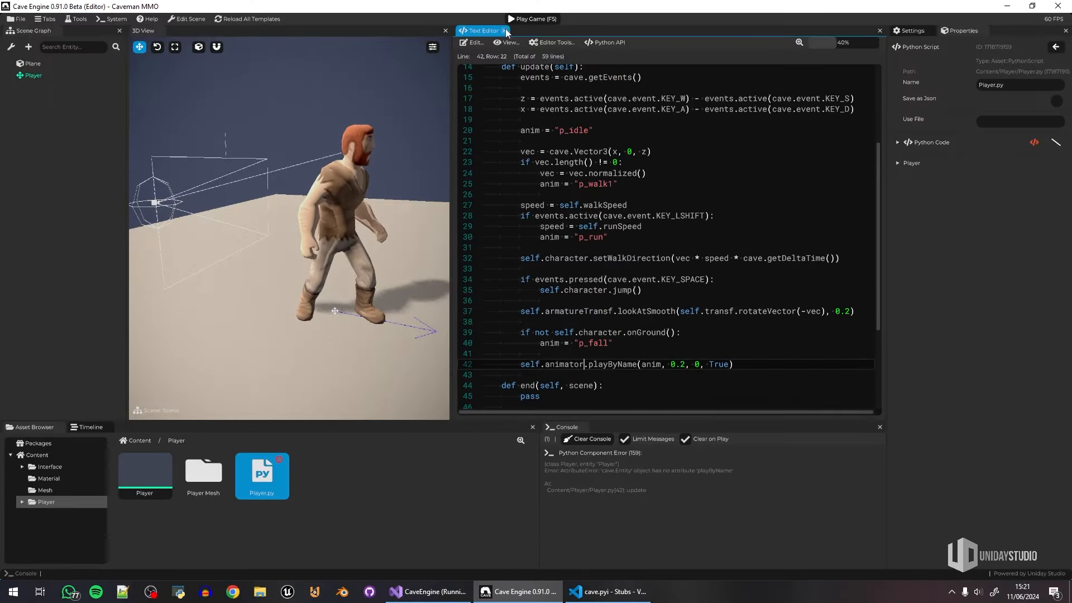
Step: Close the script editor and play-test the game, moving the character in all directions to check its animations, and stop the game
click(504, 31)
click(532, 21)
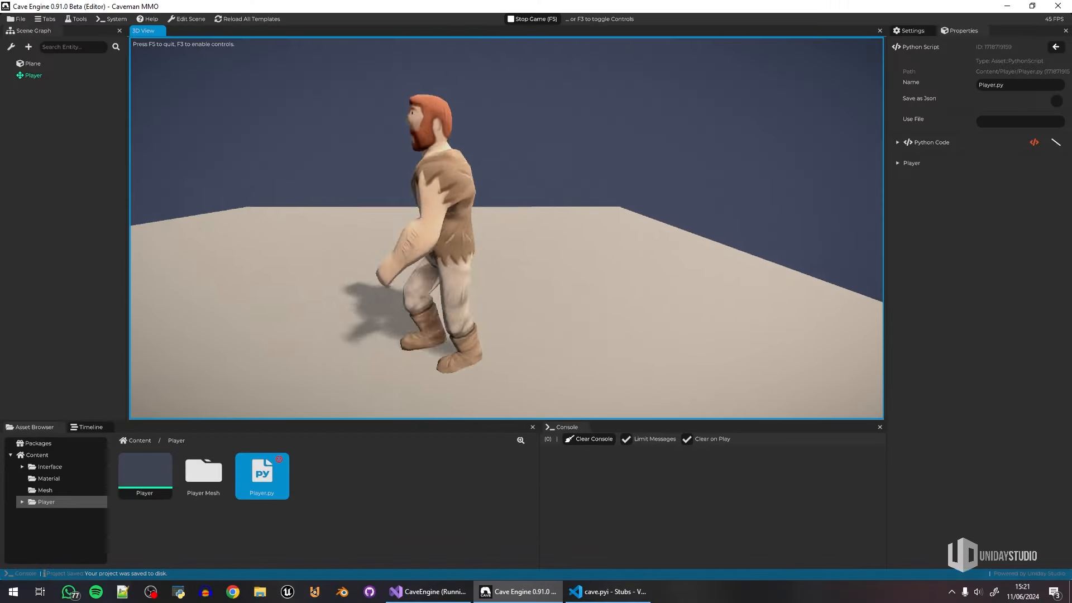
key(s)
key(d)
key(w)
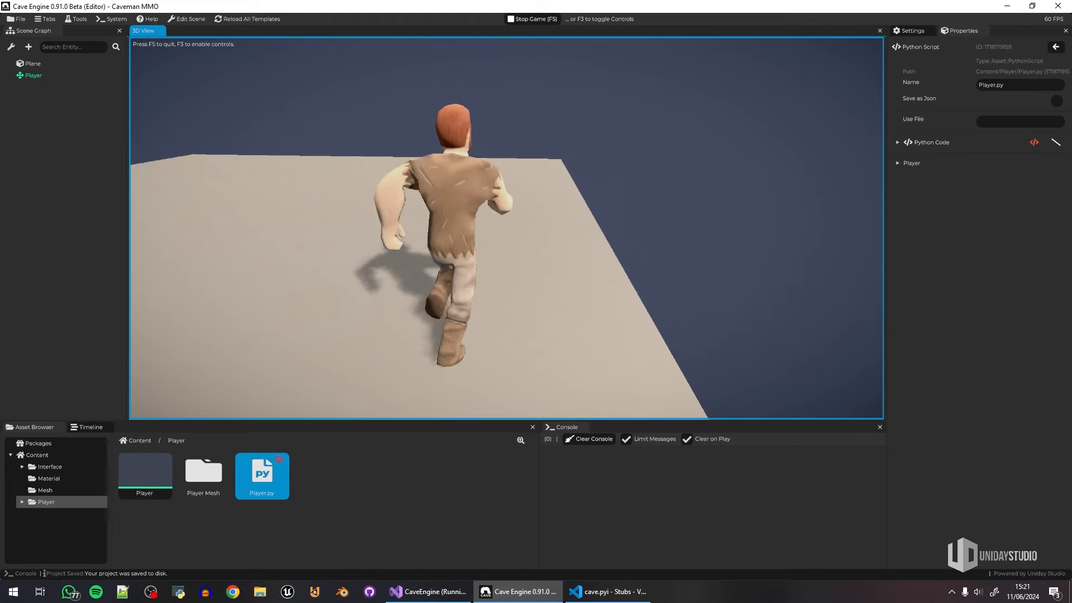
key(a)
key(s)
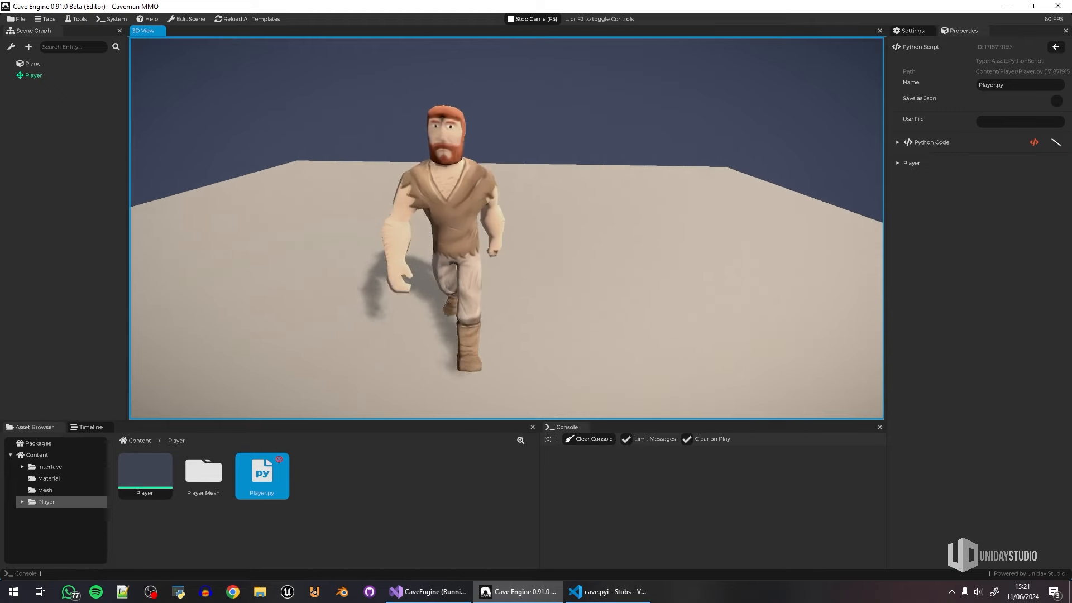
key(d)
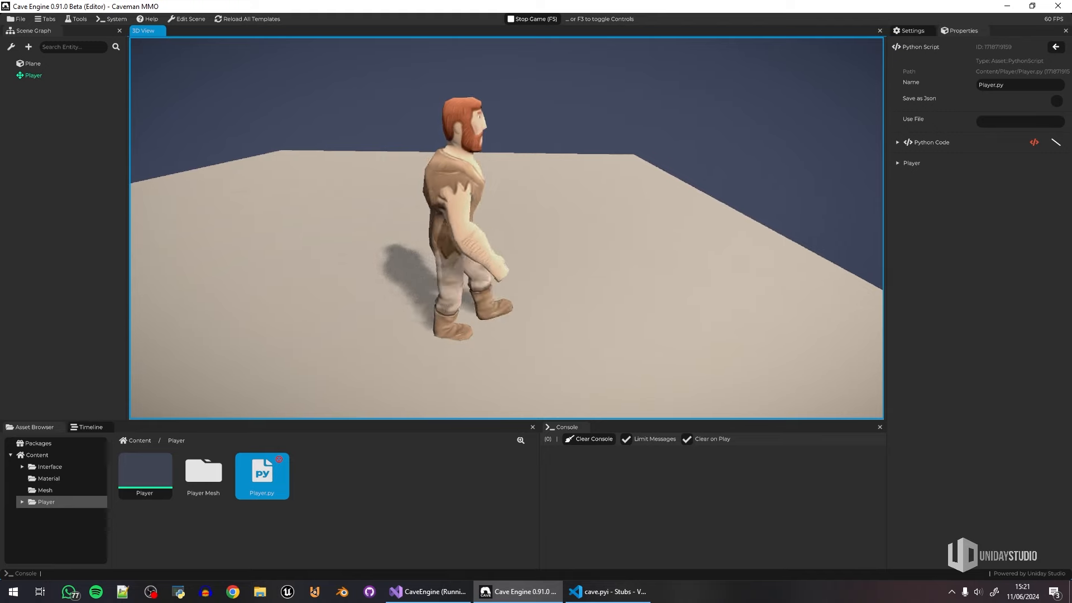
key(w)
key(a)
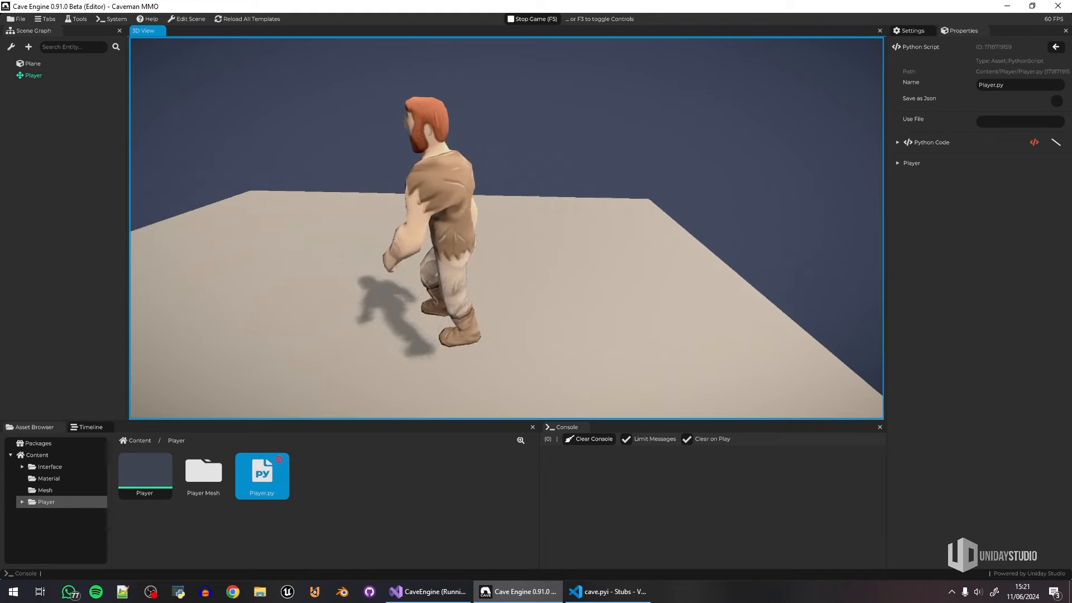
key(w)
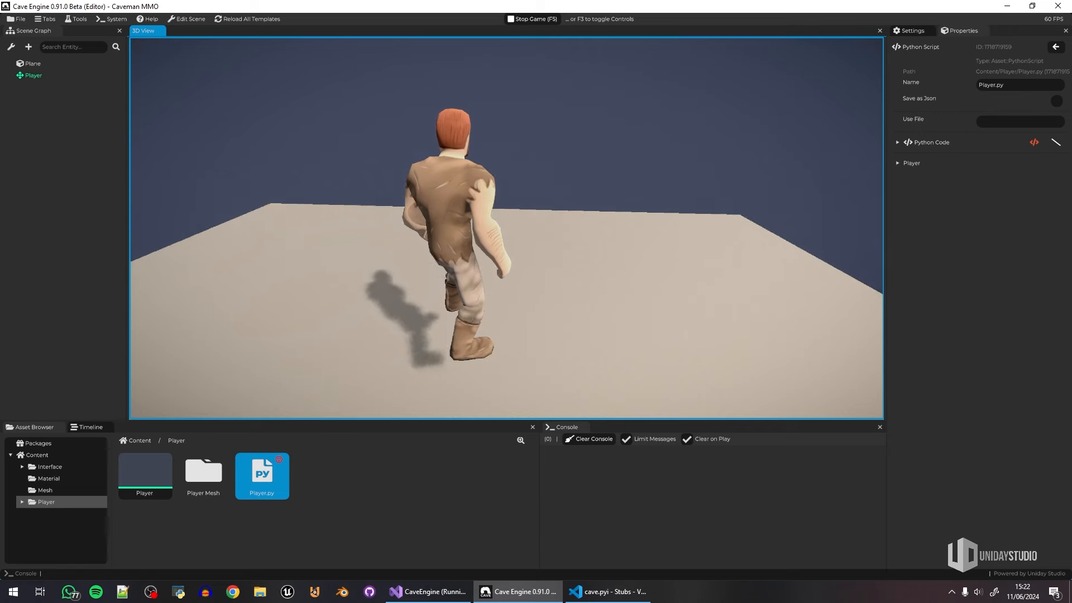
key(F5)
Step: Add print(self.character.onGround()) above the onGround condition in Player.py and run the game briefly to check the console output
double_click(265, 488)
scroll(661, 329, down, 4)
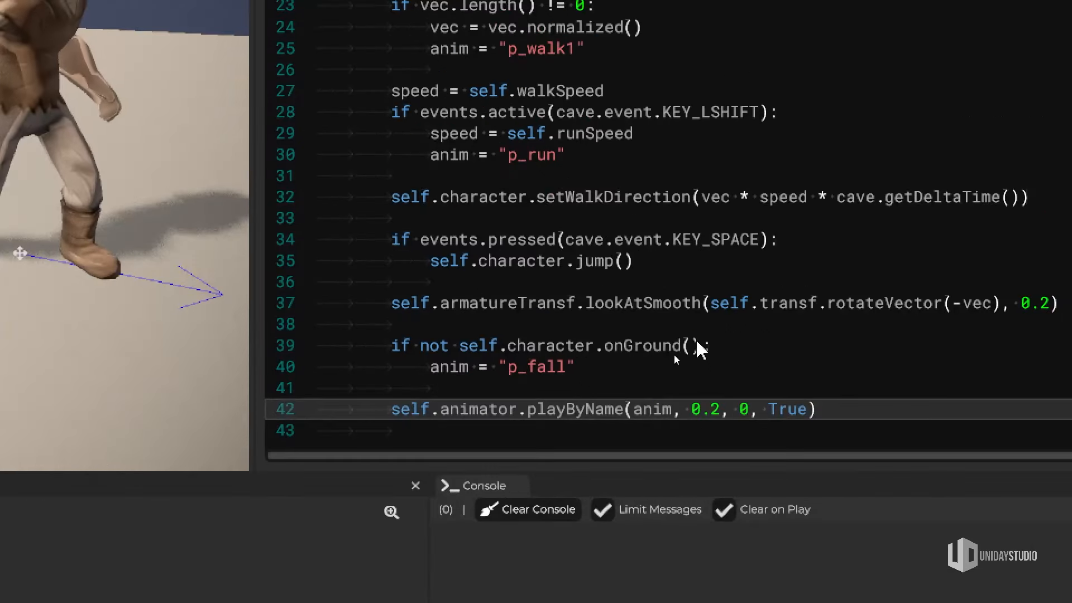
drag(674, 358, 547, 357)
drag(446, 344, 453, 351)
click(461, 327)
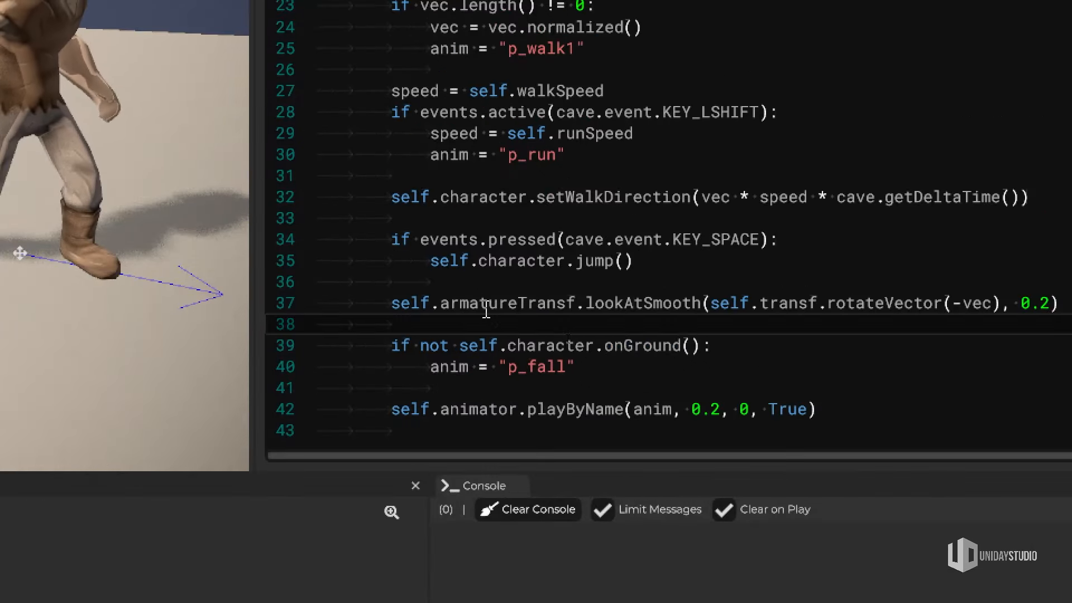
key(Return)
text(print(self.character.onGround())
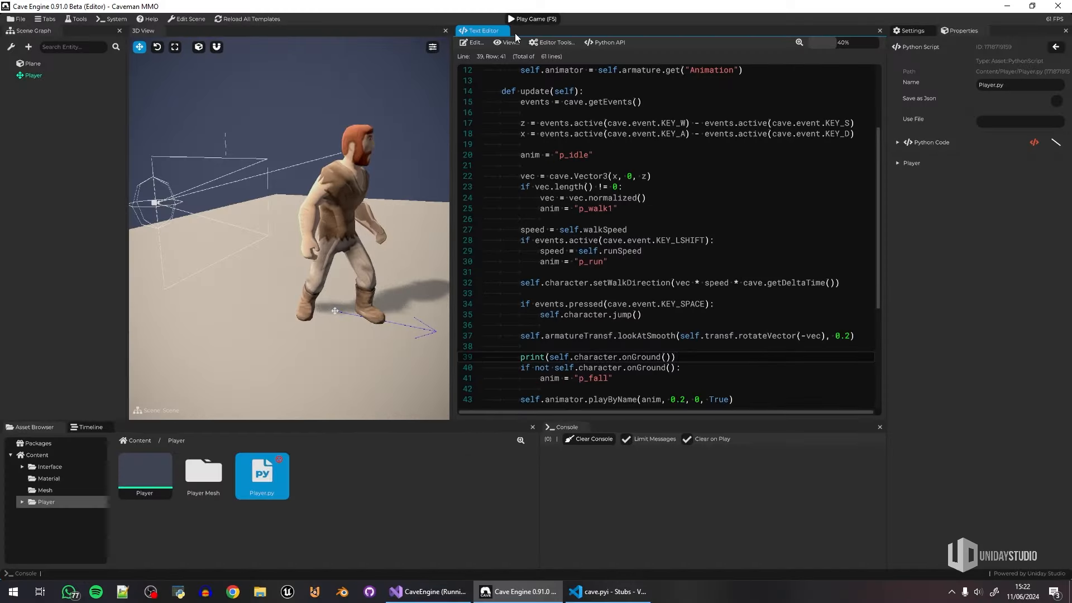
click(530, 20)
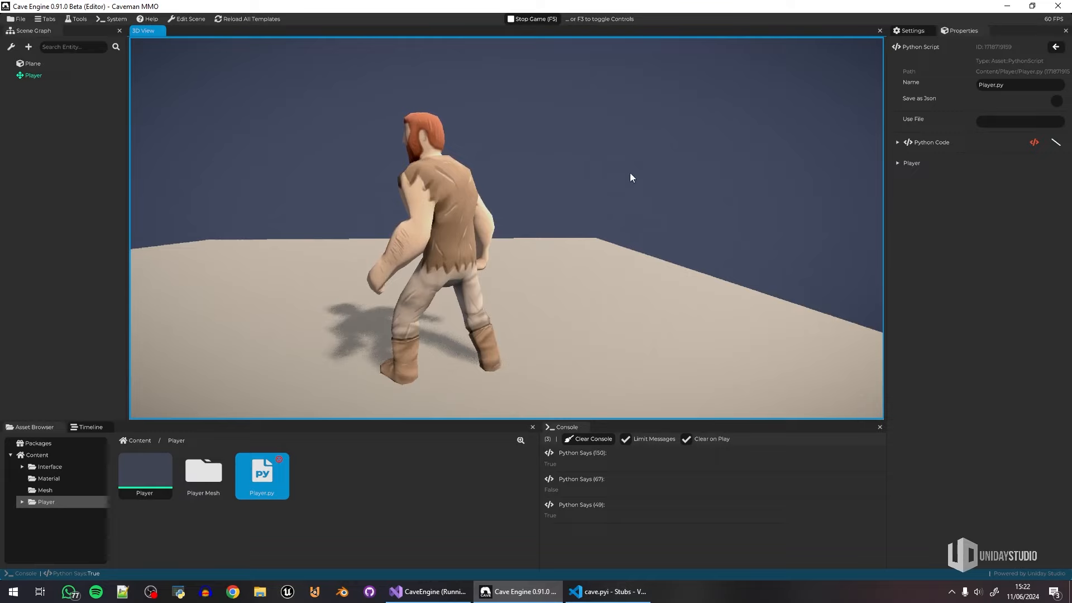
key(F5)
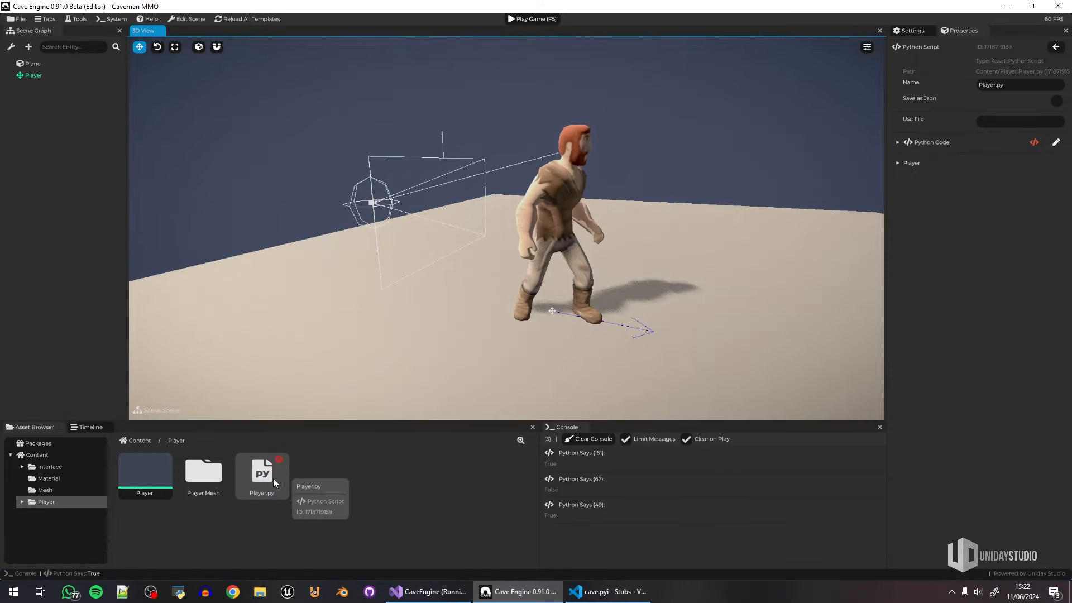
Step: Reopen Player.py and delete the print(self.character.onGround()) line
double_click(90, 463)
scroll(646, 342, down, 3)
scroll(645, 351, down, 2)
drag(677, 345, 690, 335)
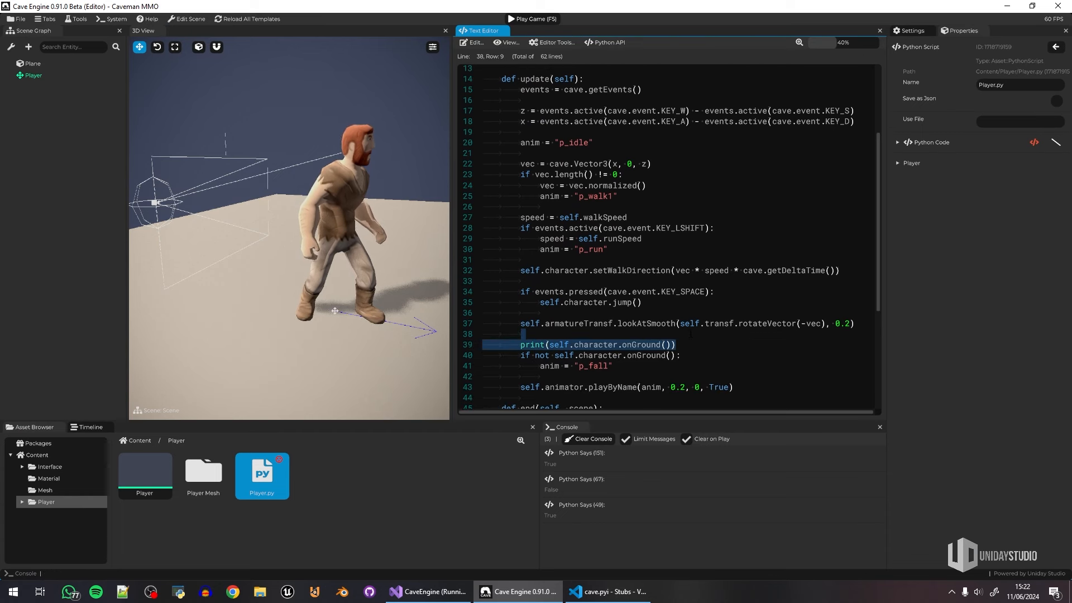
scroll(691, 334, down, 1)
key(Delete)
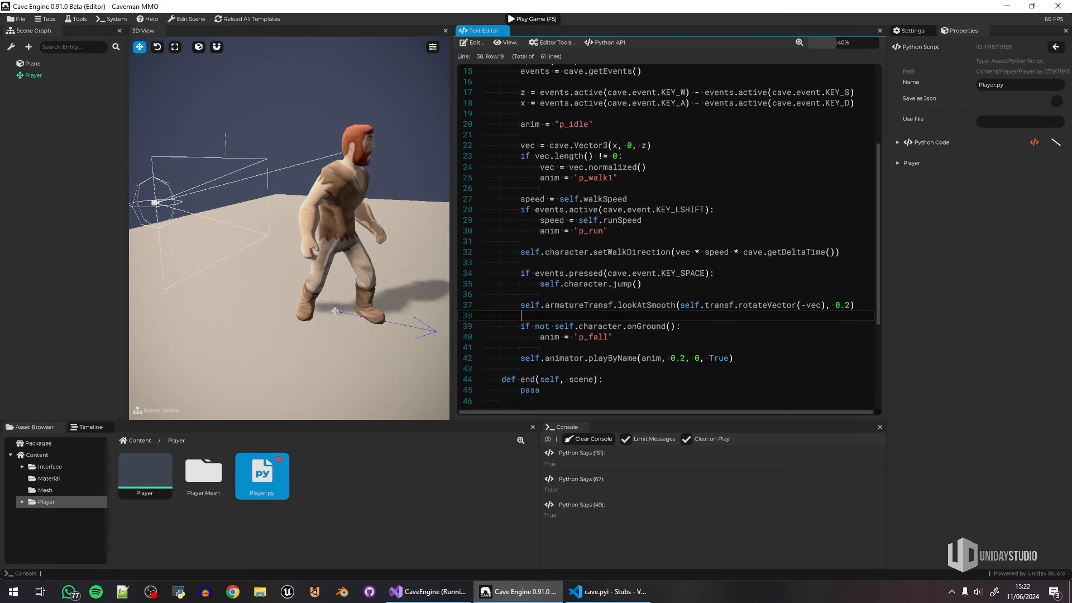
Step: Open the Player Mesh folder and check the fall animation's asset name against the one used in the script
double_click(220, 486)
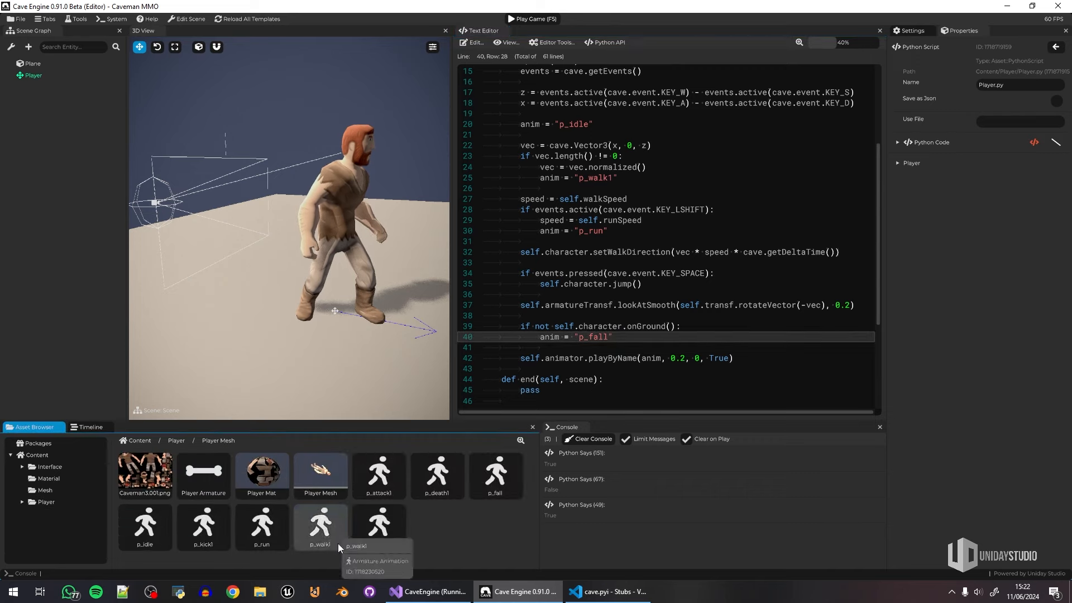
right_click(517, 482)
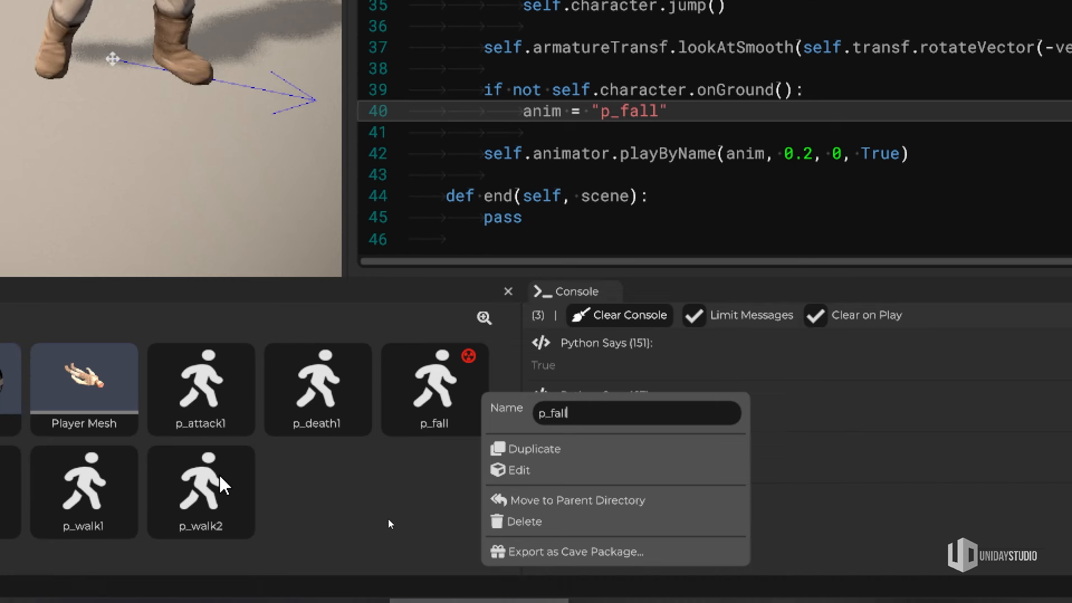
click(194, 547)
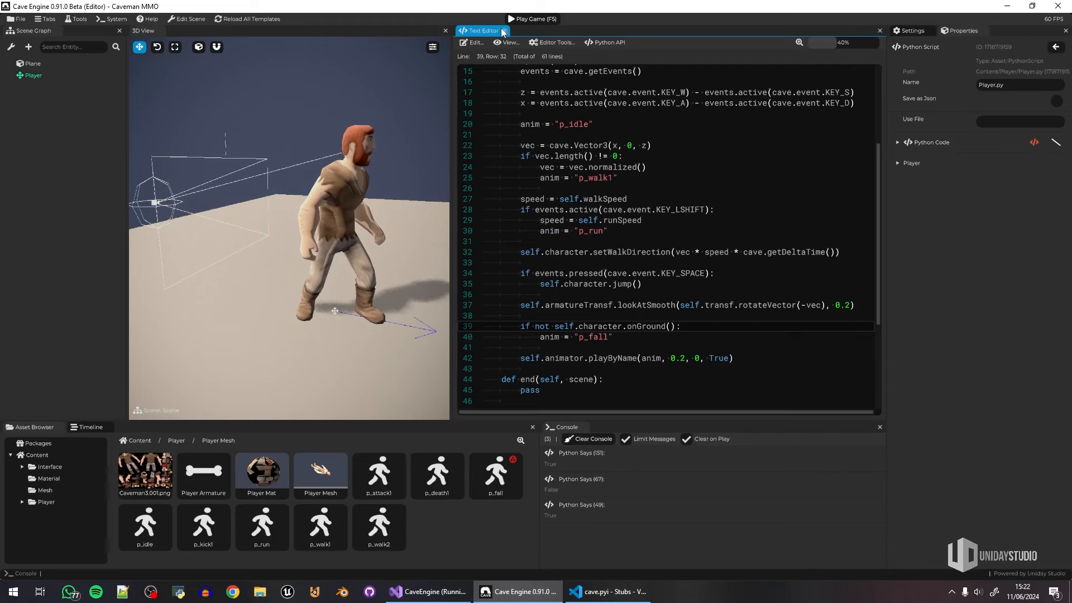
Step: Play-test the game, walking, running and jumping in all directions and off the platform's edge to check the animations, and stop the game
click(529, 19)
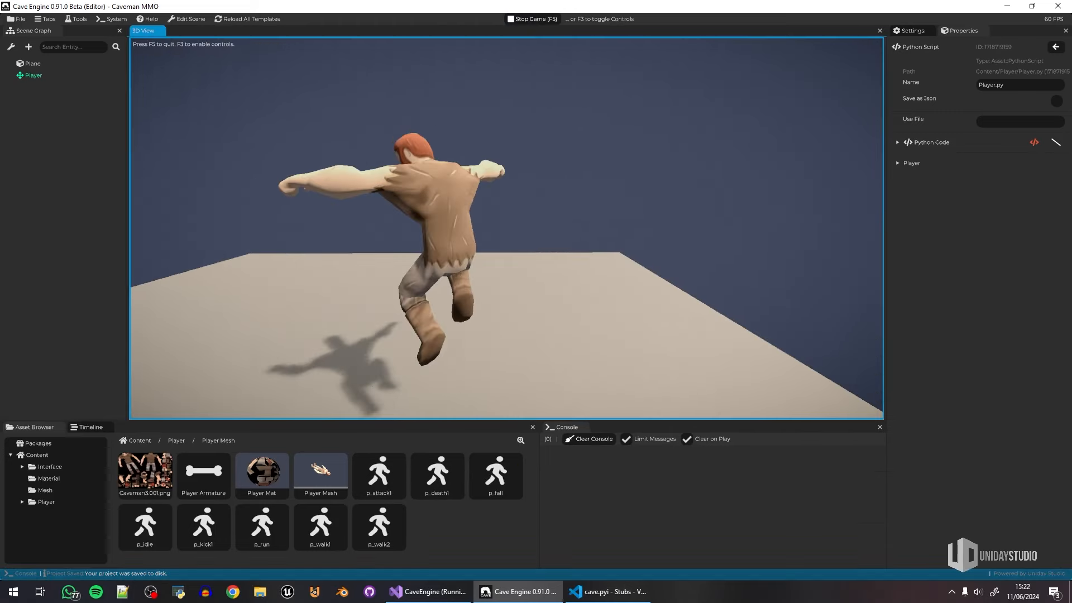
key(s)
key(d)
key(w)
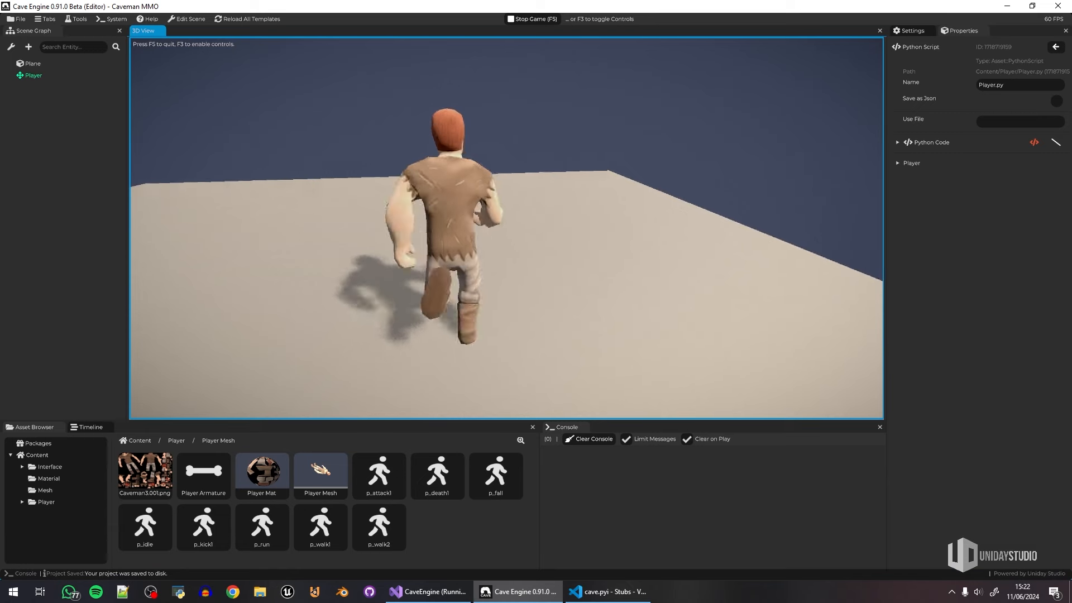
key(space)
key(a)
key(s)
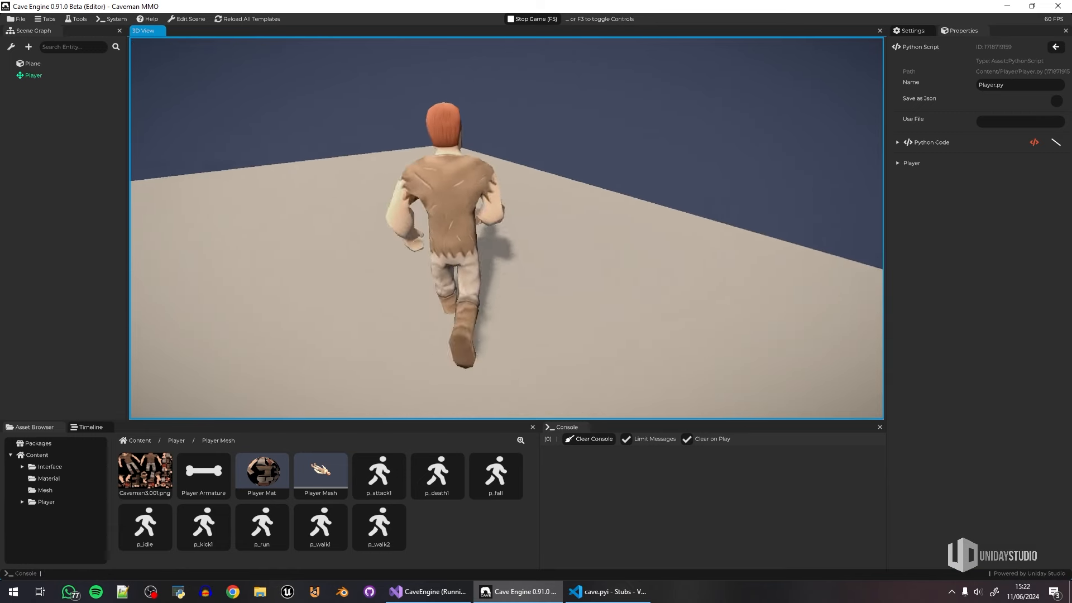
key(a)
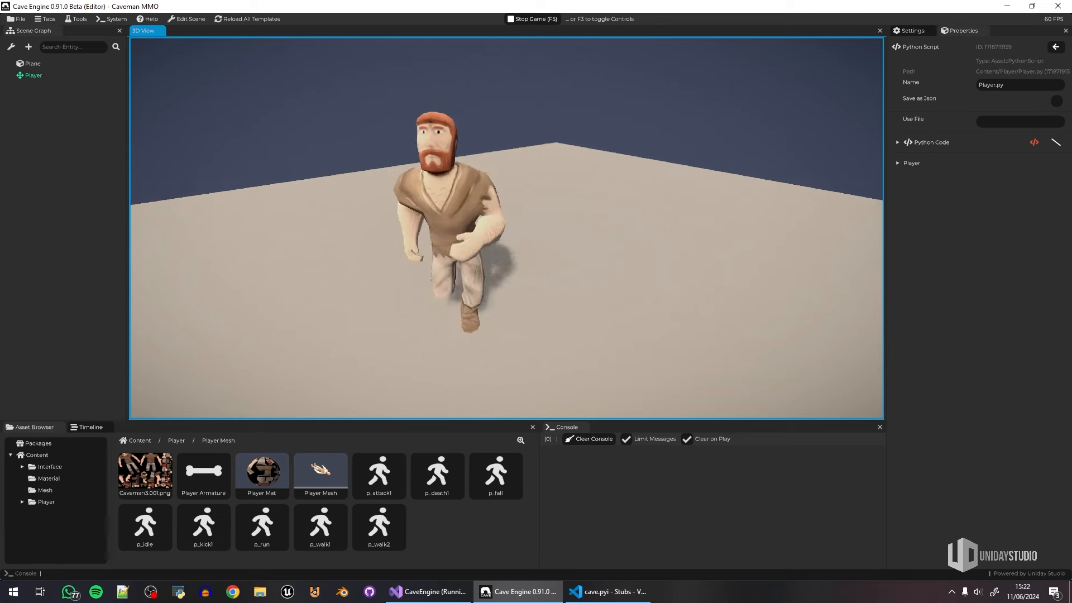
key(space)
key(d)
key(a)
key(s)
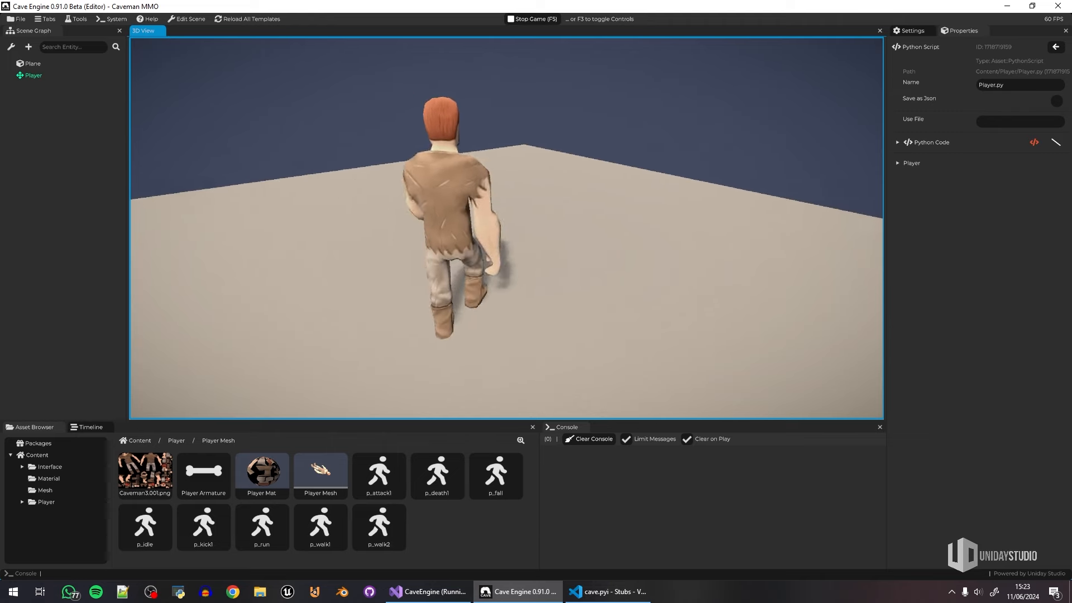
key(space)
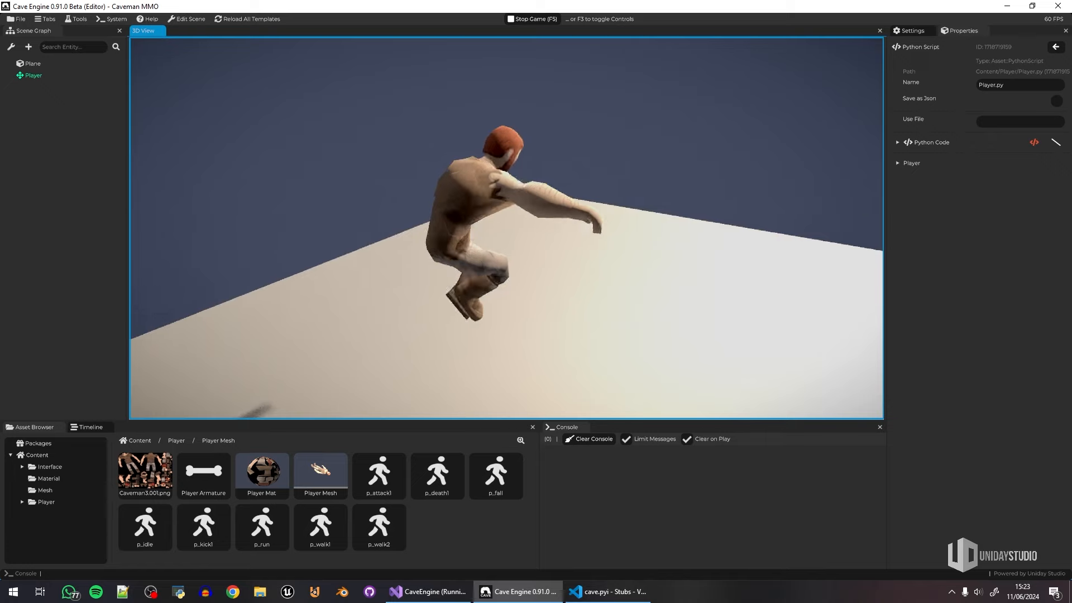
key(w)
key(d)
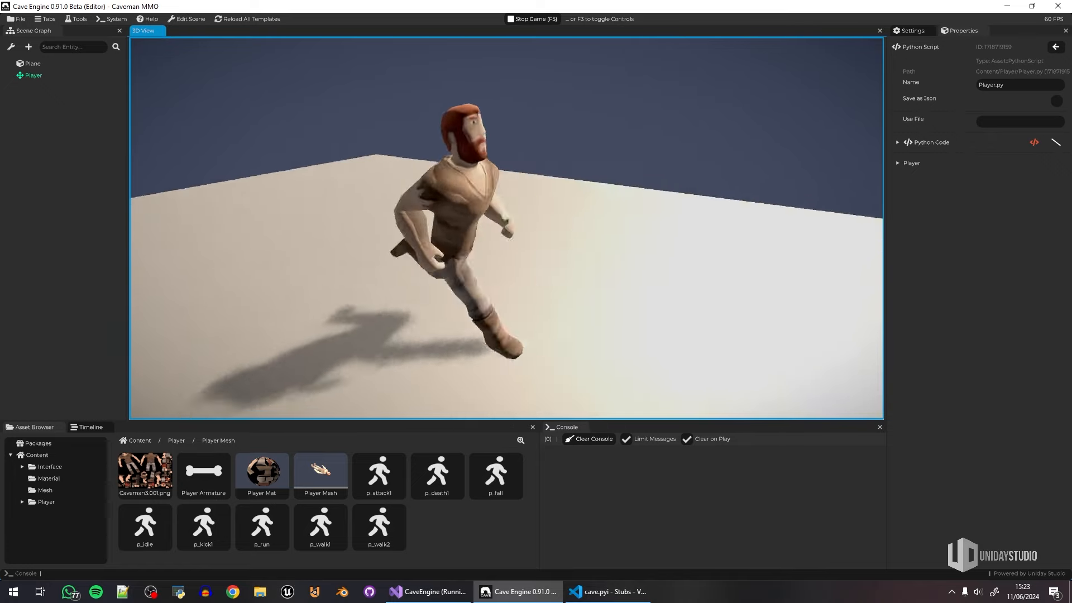
key(a)
key(d)
key(a)
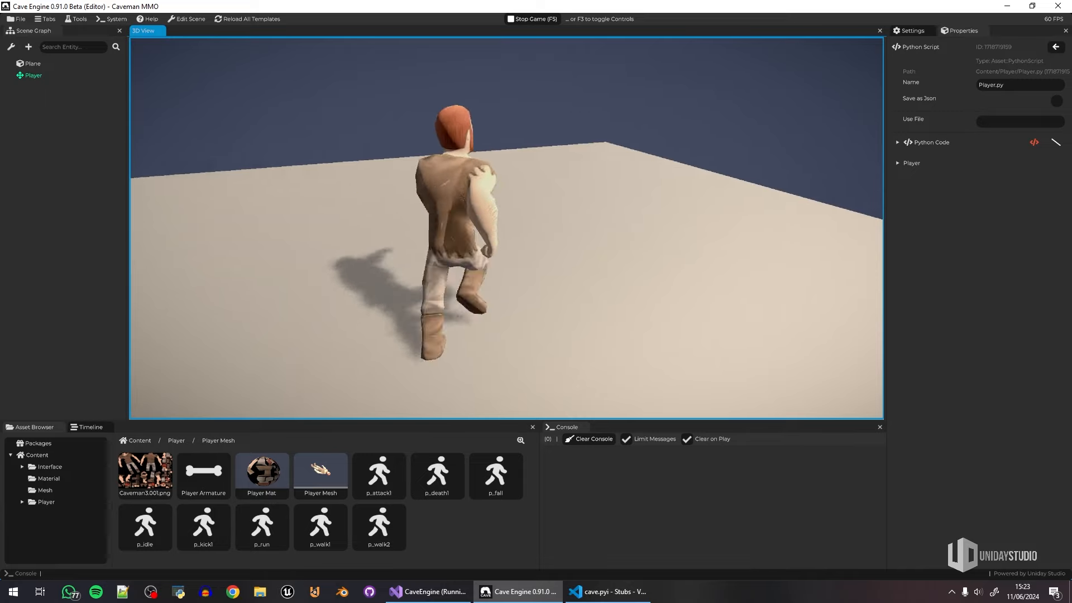
key(a)
key(s)
key(d)
key(w)
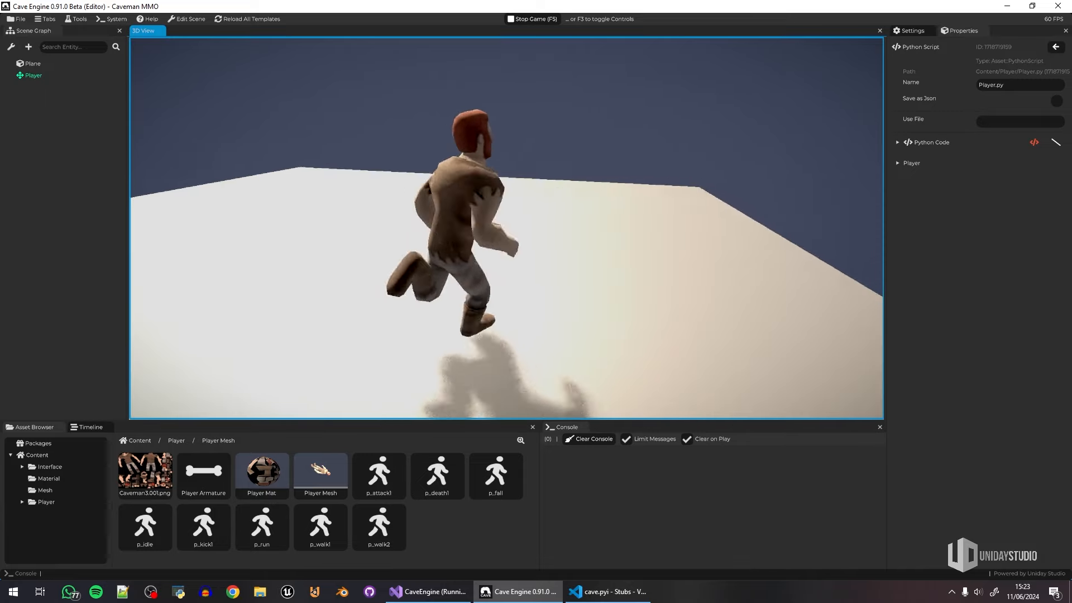
key(d)
key(s)
key(w)
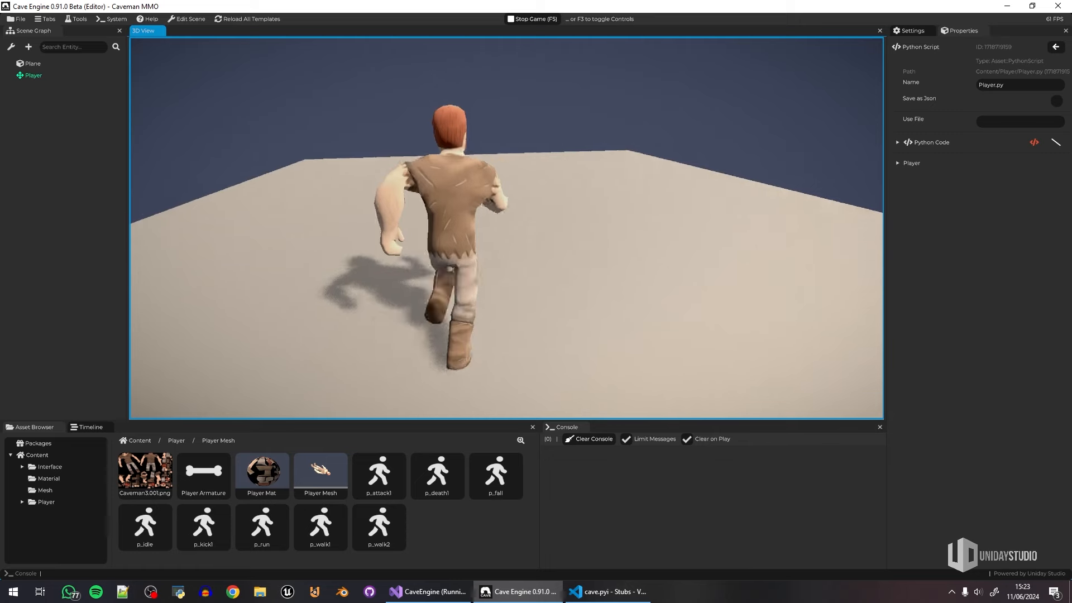
key(a)
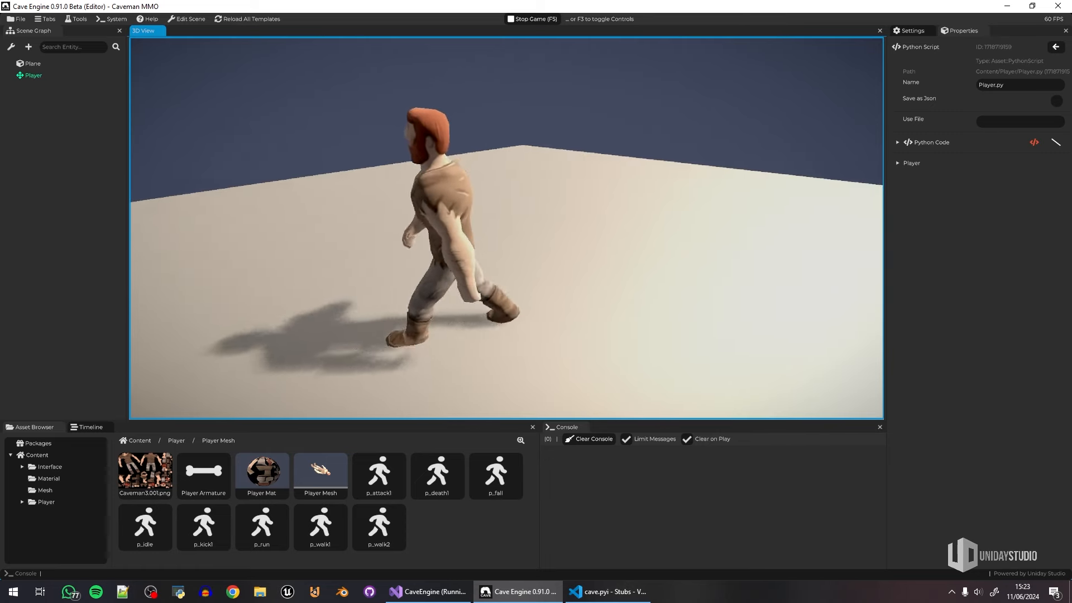
key(w)
key(a)
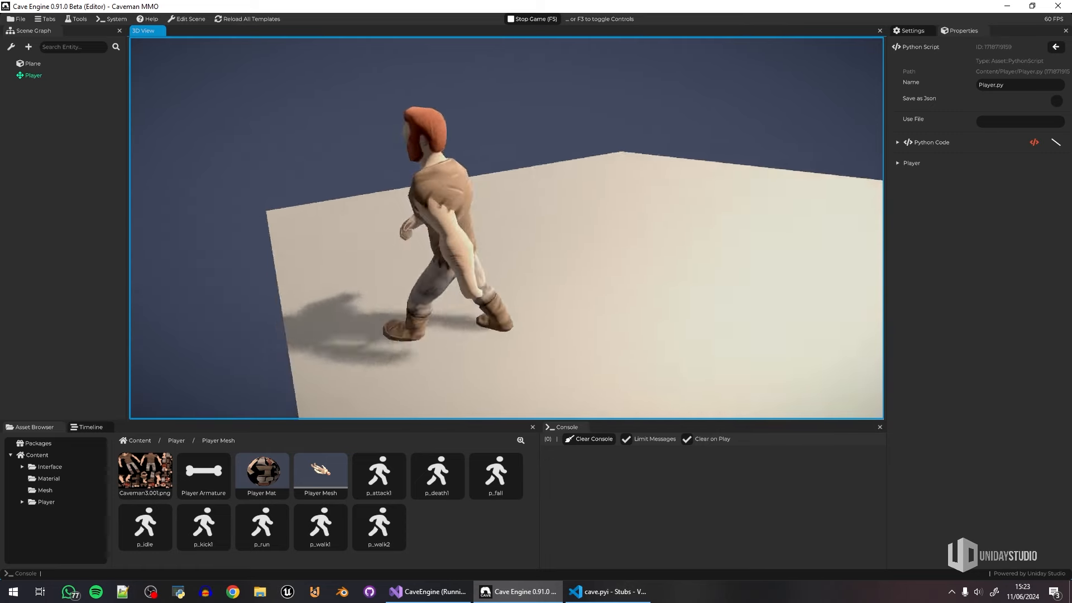
key(shift)
key(w)
key(d)
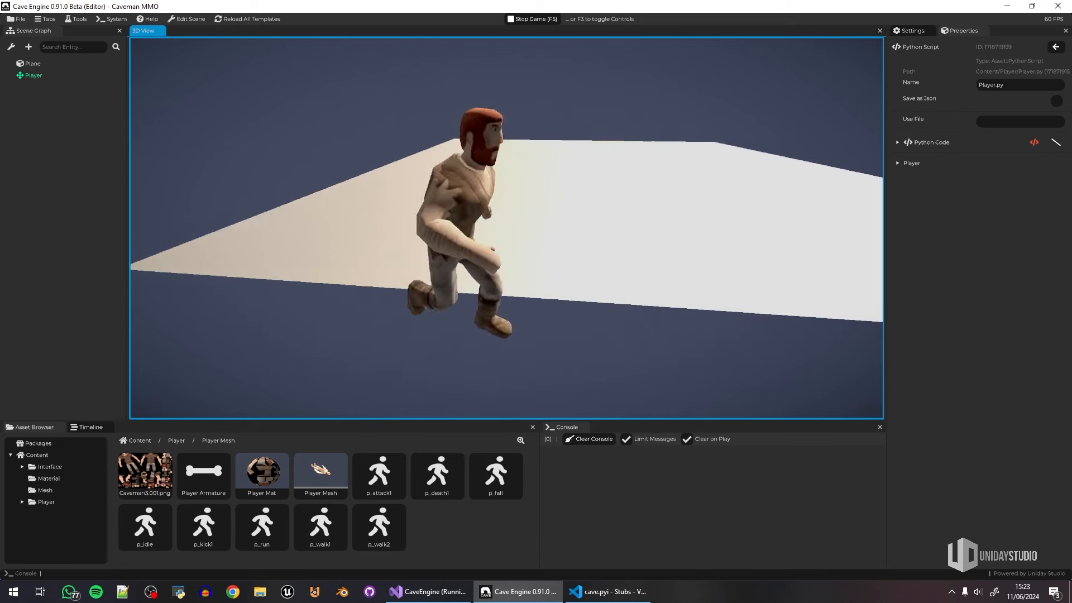
key(F5)
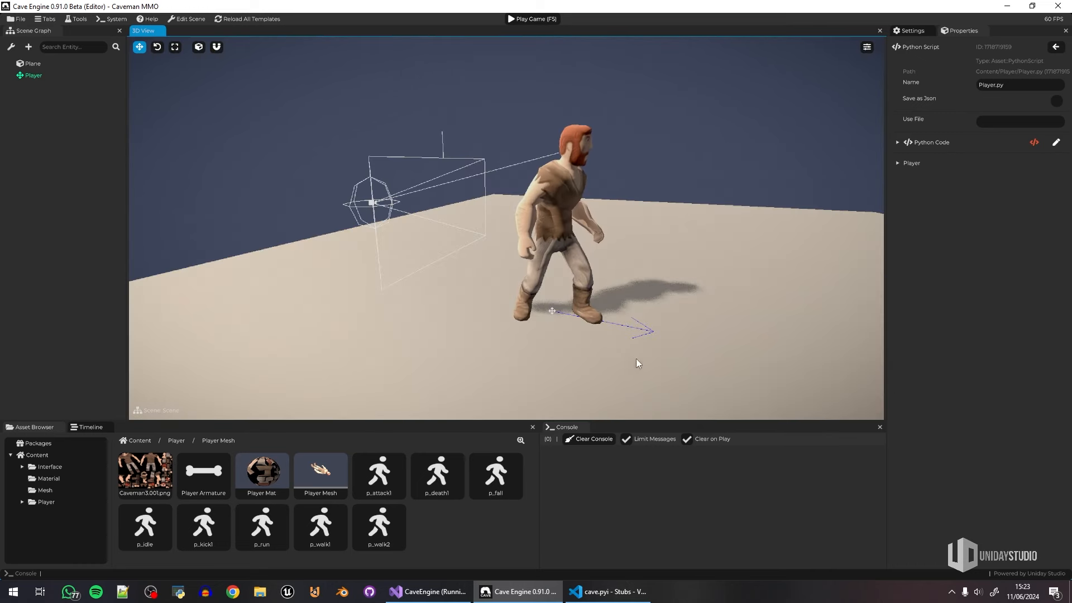
Step: Reopen Player.py from the Player folder and review the movement and animation code in its update method
click(490, 542)
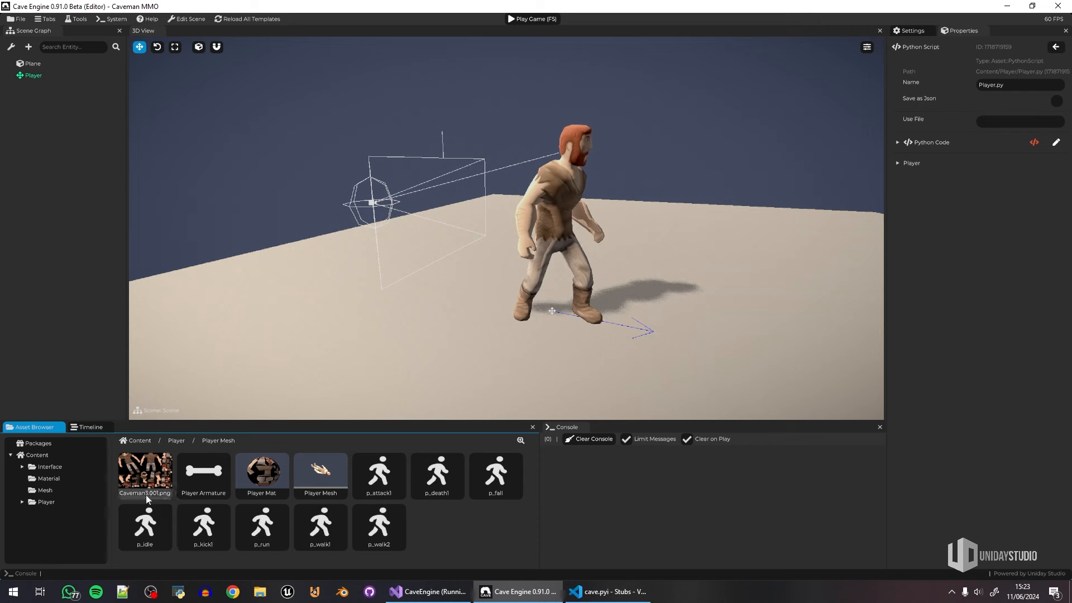
click(177, 441)
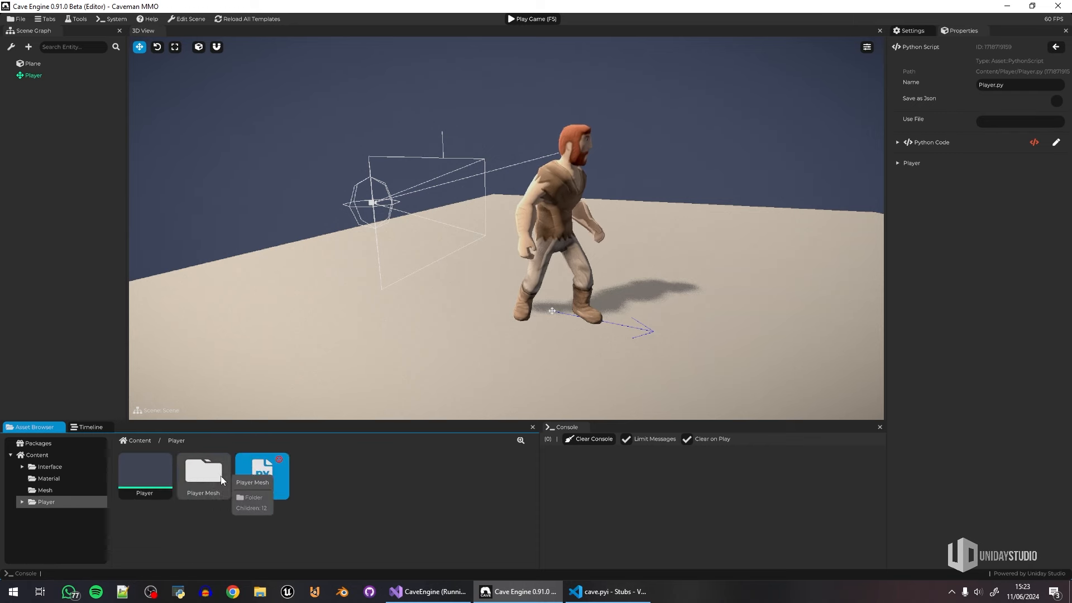
double_click(279, 484)
scroll(665, 371, down, 3)
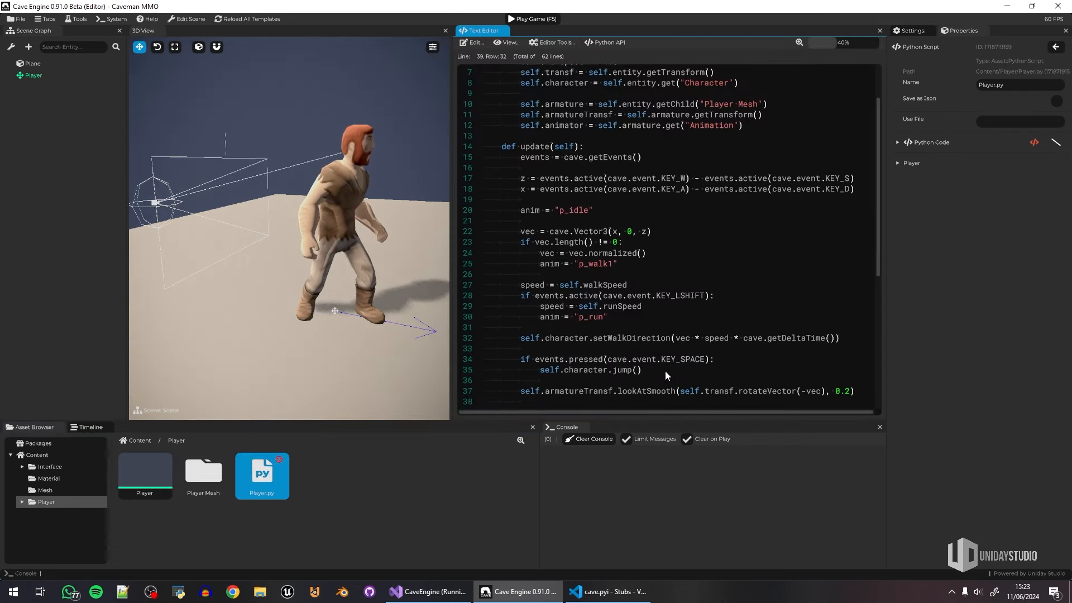
scroll(665, 371, down, 3)
scroll(665, 373, down, 1)
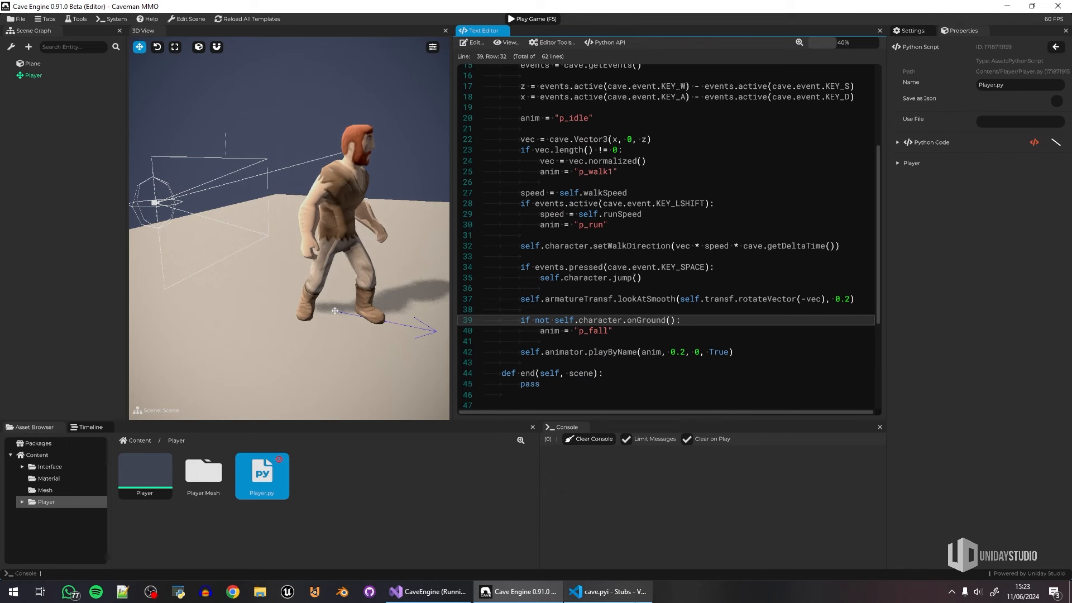
Step: Select the p_run animation in the Player Mesh folder and close the script editor
double_click(204, 473)
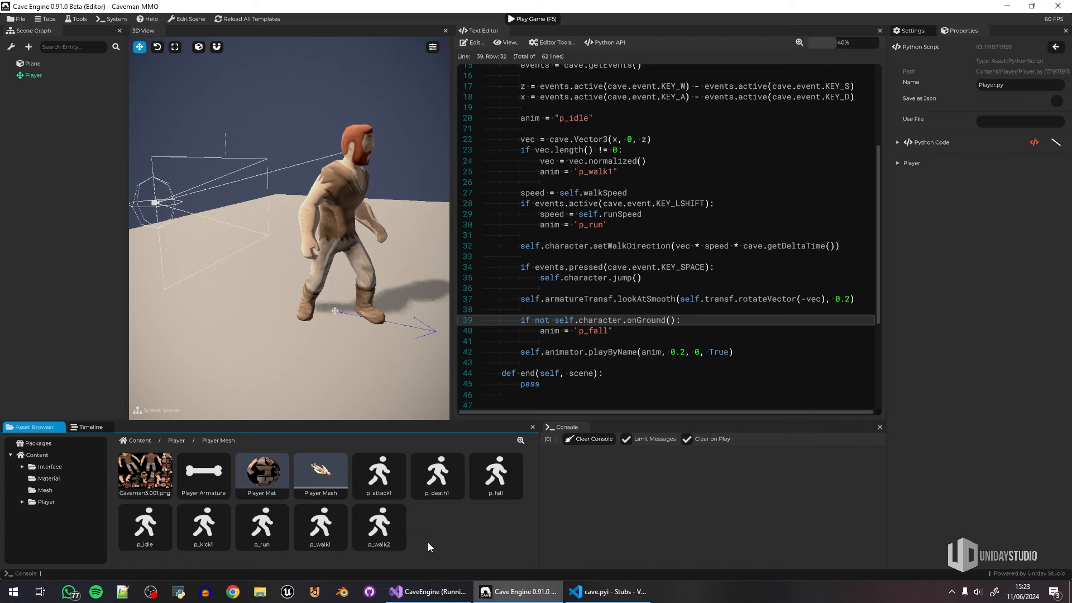
click(262, 525)
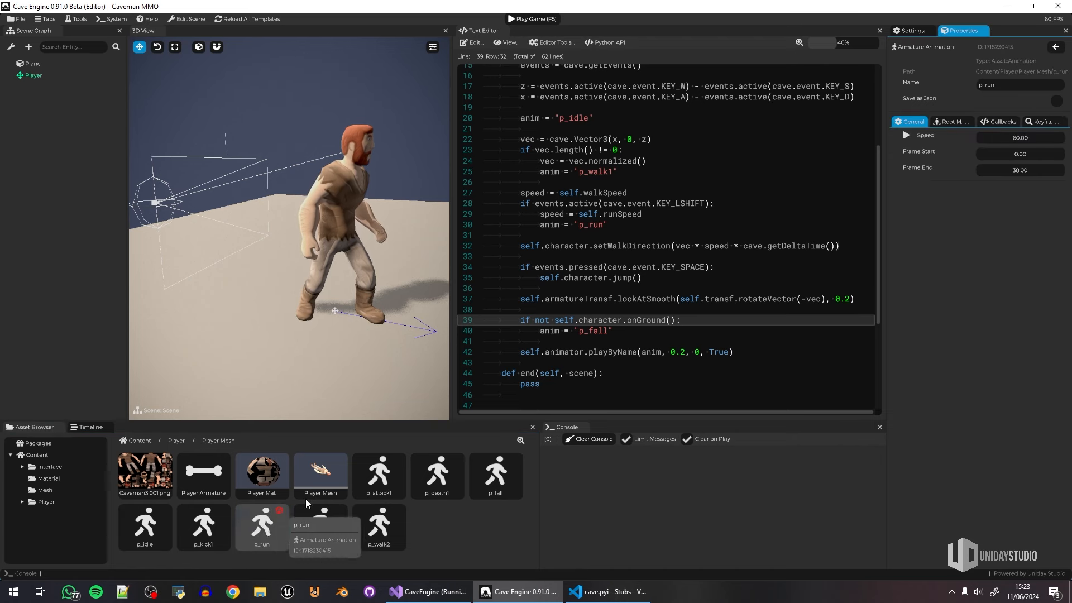
click(504, 31)
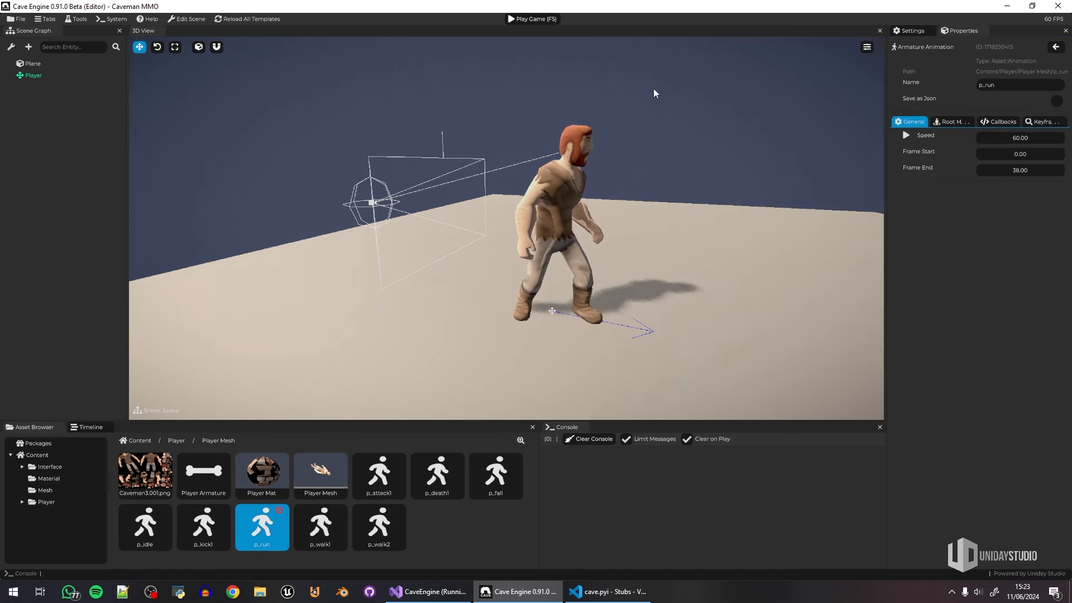
Step: Set the p_run animation's speed to 30 and run the game briefly to check the running motion
double_click(1027, 139)
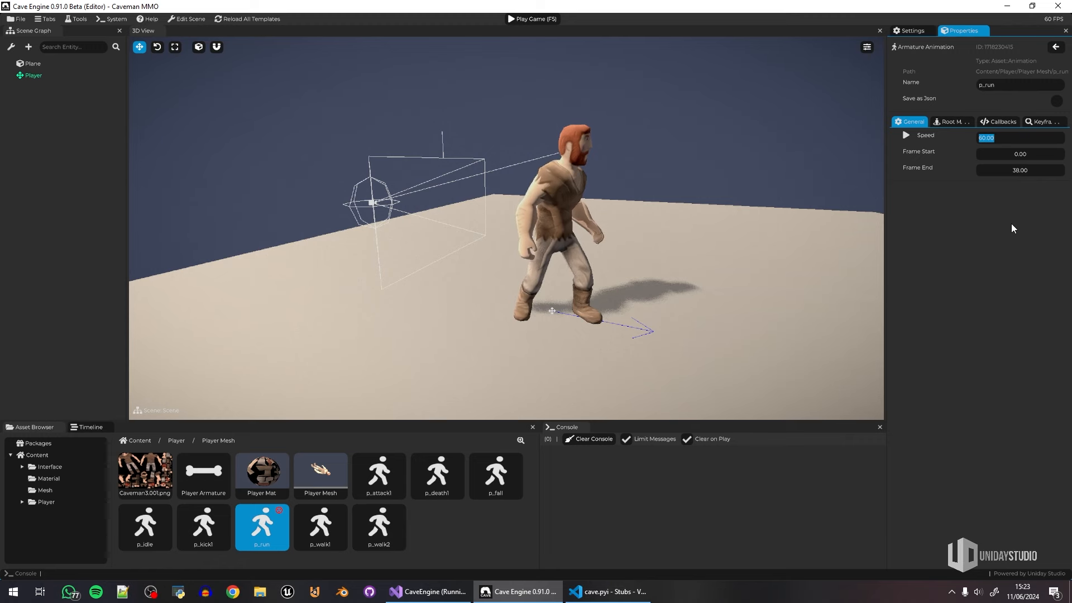
text(30)
key(Return)
key(F5)
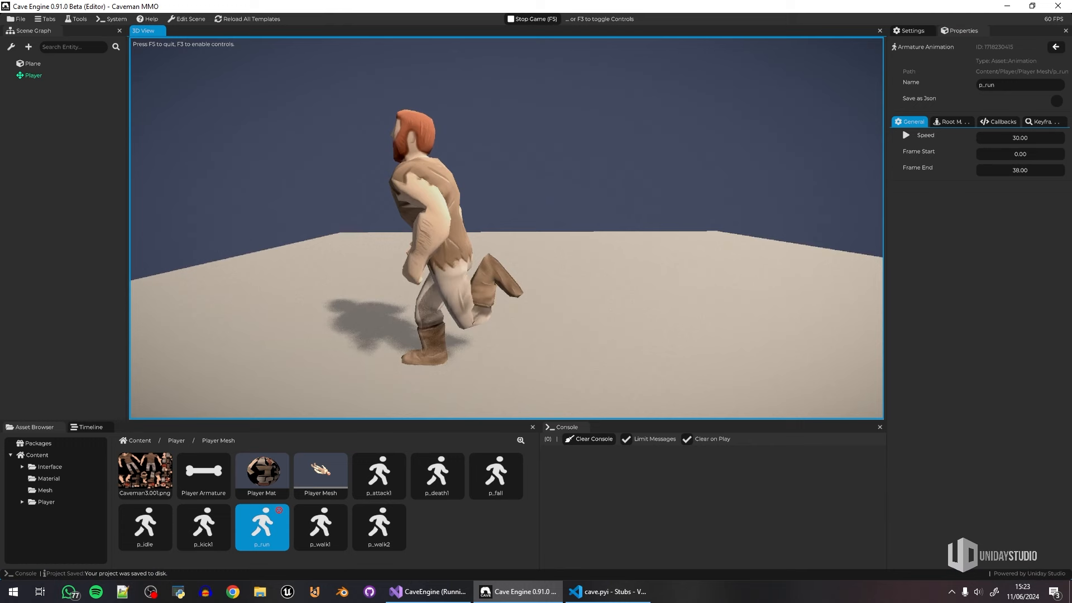
key(d)
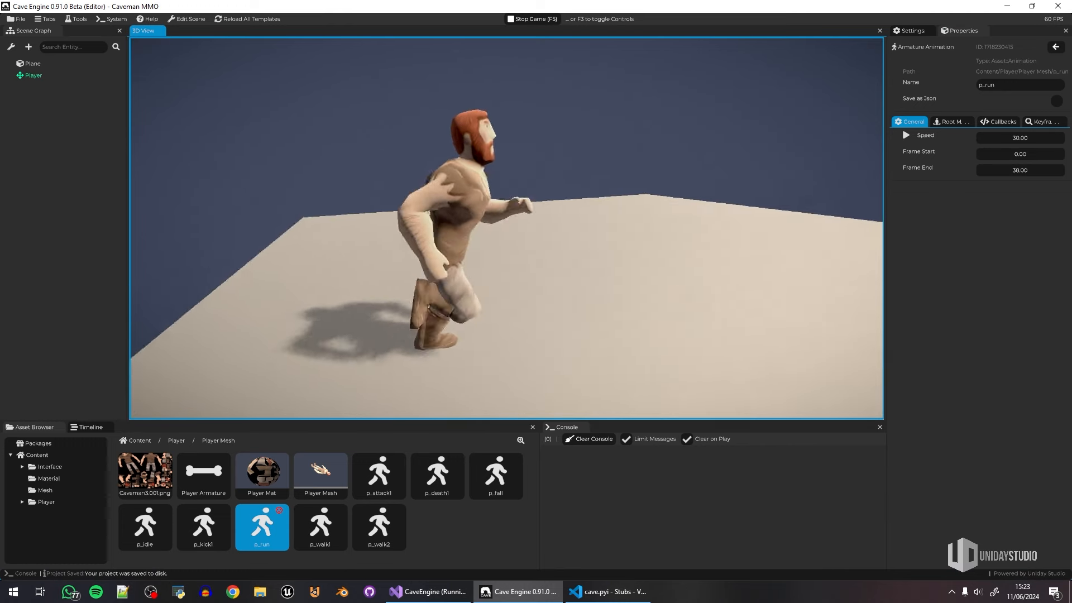
key(F5)
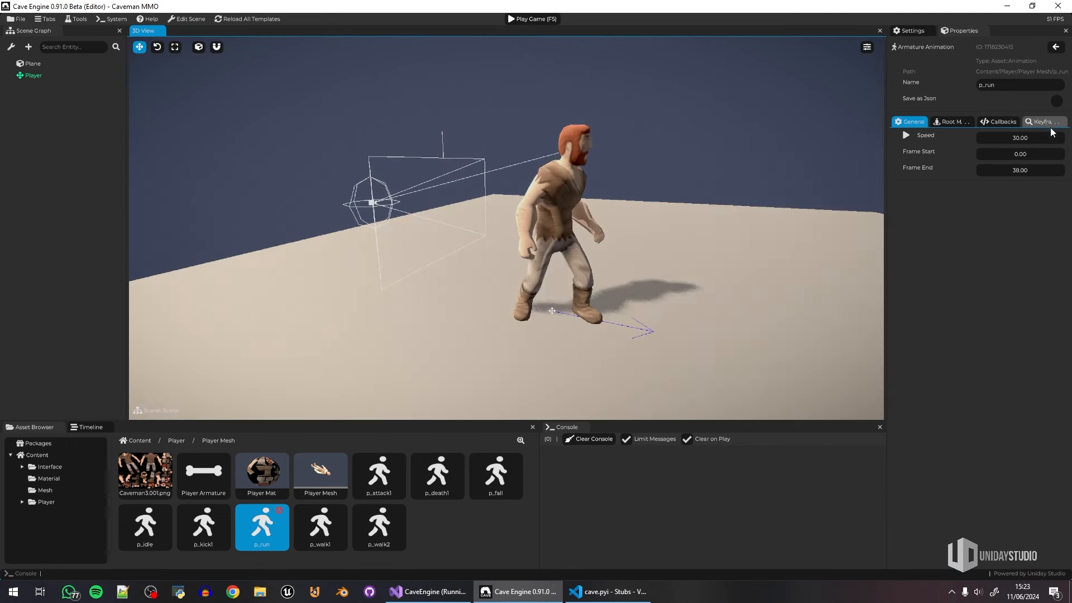
Step: Set the p_run animation's speed to 45, play-test moving and jumping in all directions, and stop the game
double_click(1015, 136)
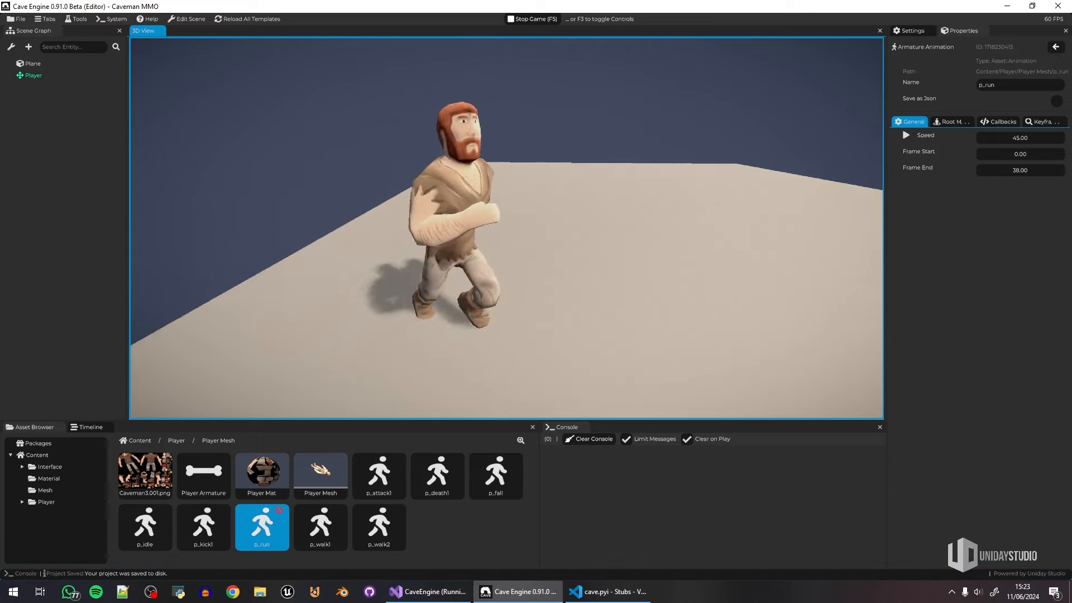
key(w)
key(s)
key(w)
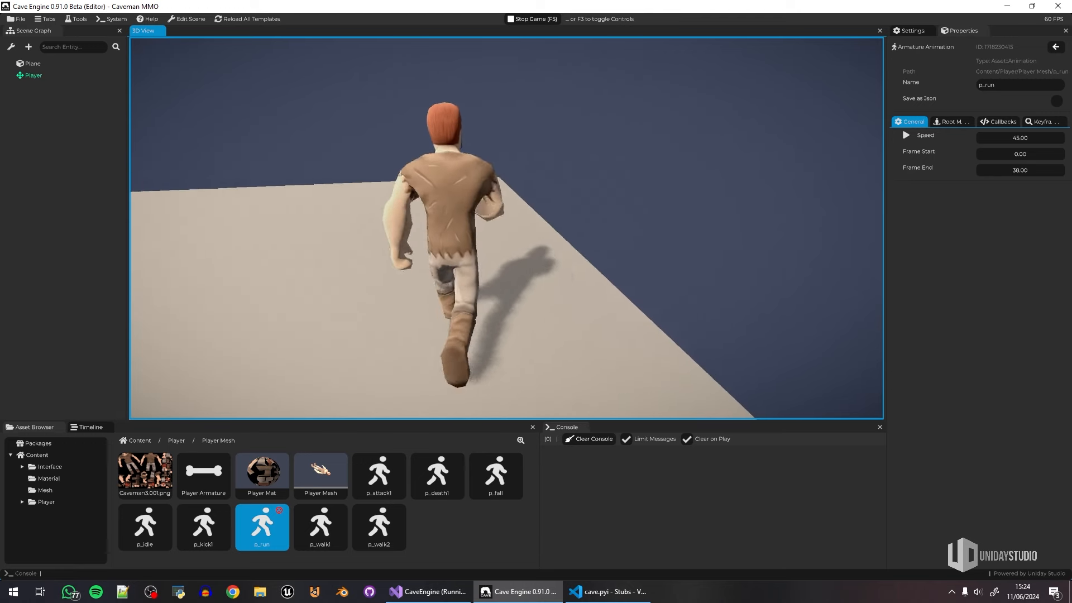
key(a)
key(s)
key(d)
key(w)
key(space)
key(a)
key(s)
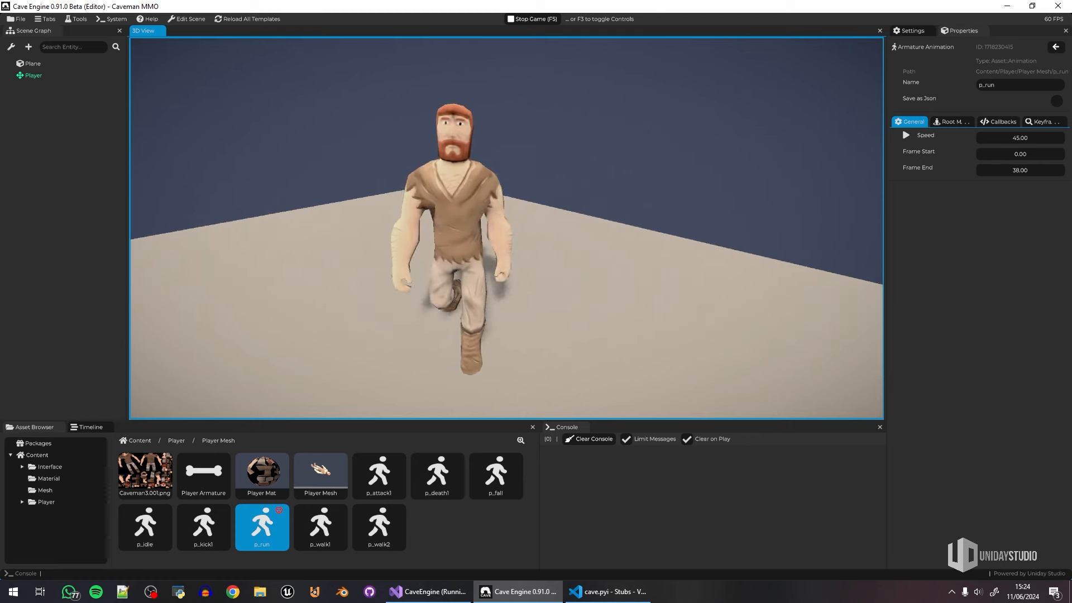
key(w)
key(a)
key(s)
key(d)
key(w)
key(a)
key(s)
key(d)
key(w)
key(a)
key(s)
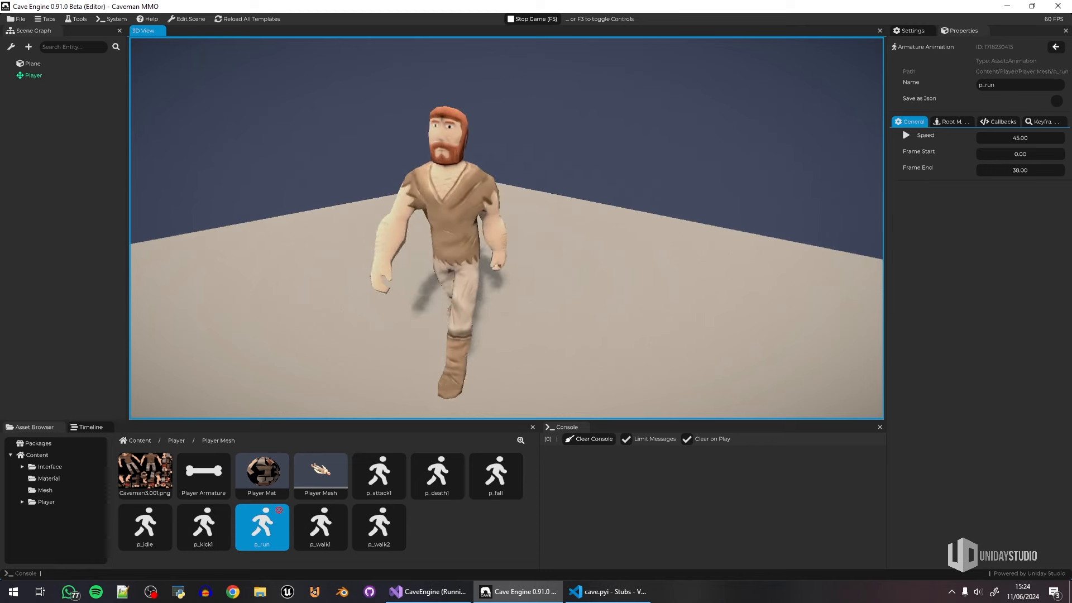
key(w)
key(a)
key(d)
key(a)
key(d)
key(d)
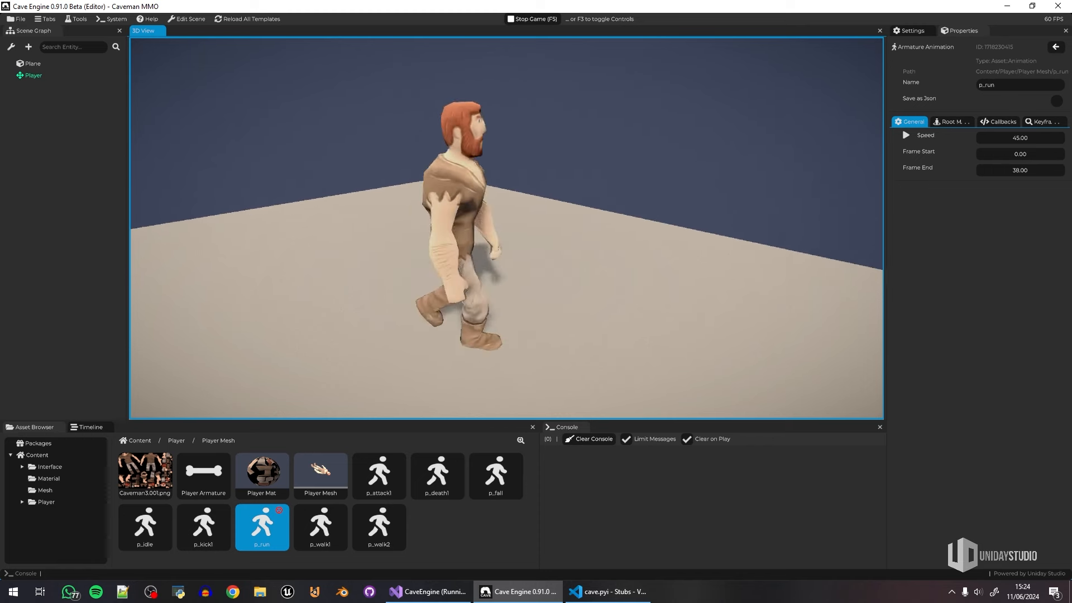
key(a)
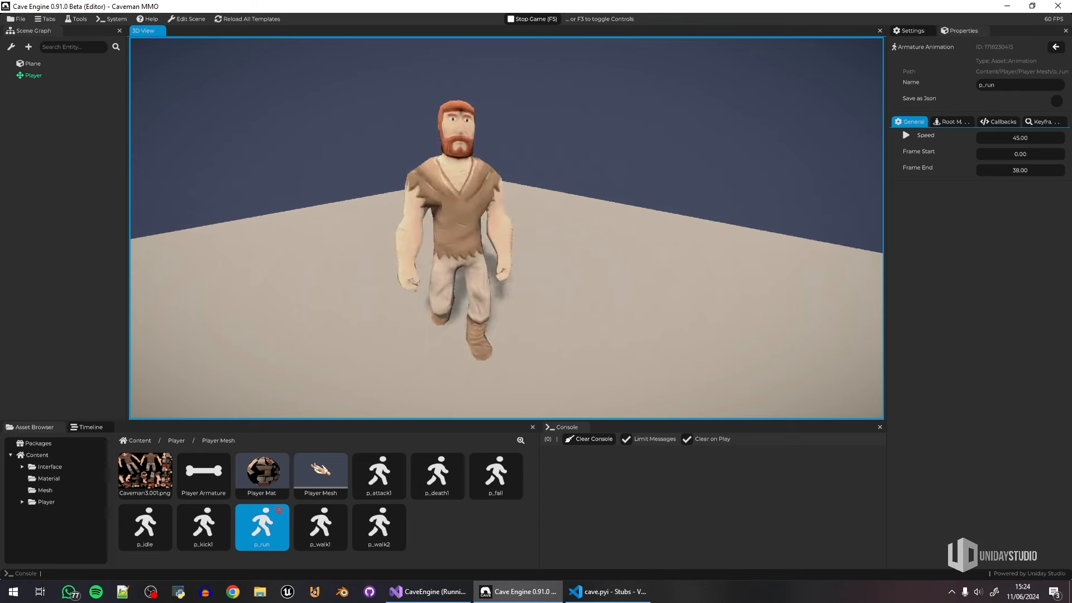
key(F5)
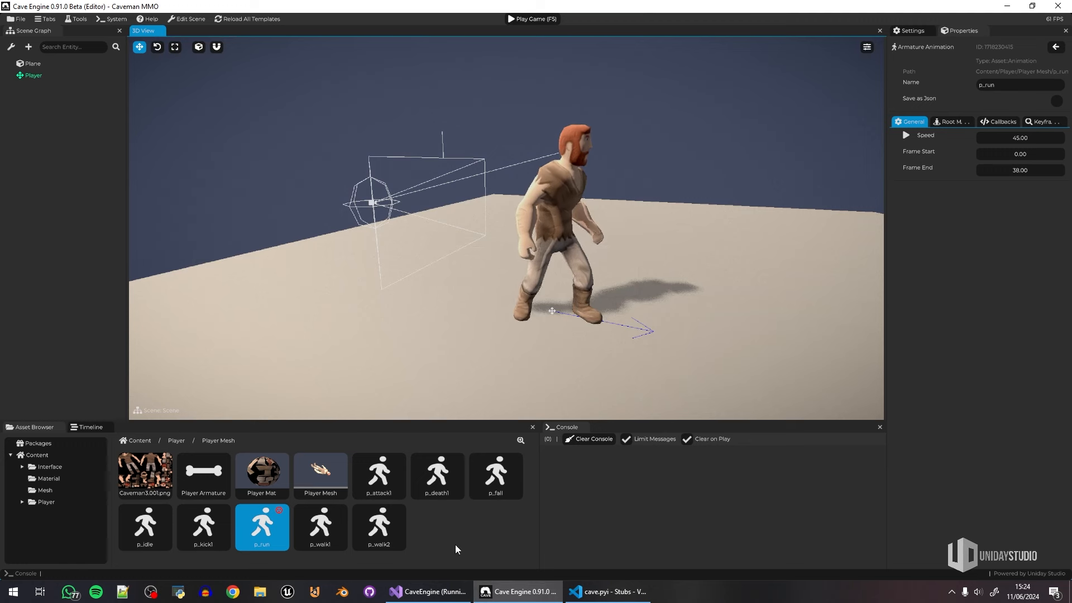
Step: Save the project and reopen Player.py from the Player folder at the smoothing factor of the lookAtSmooth call
click(465, 555)
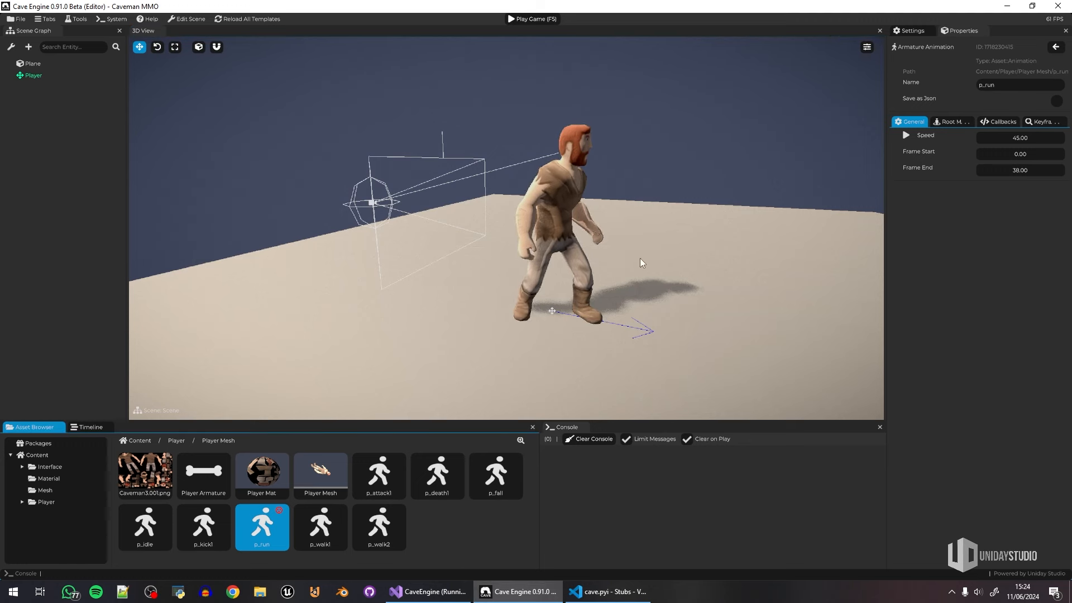
key(ctrl+s)
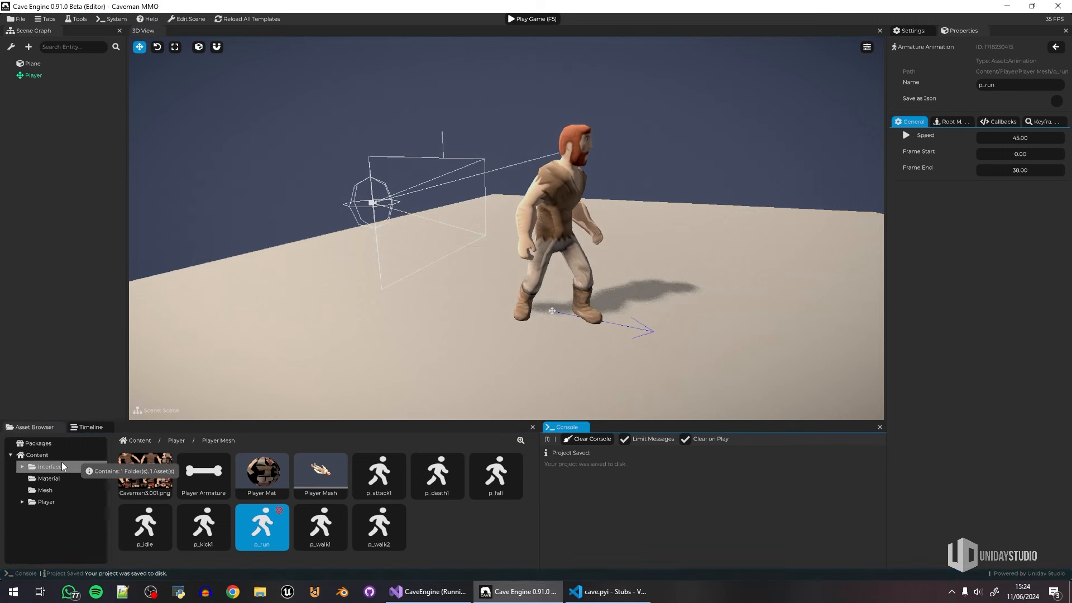
click(43, 500)
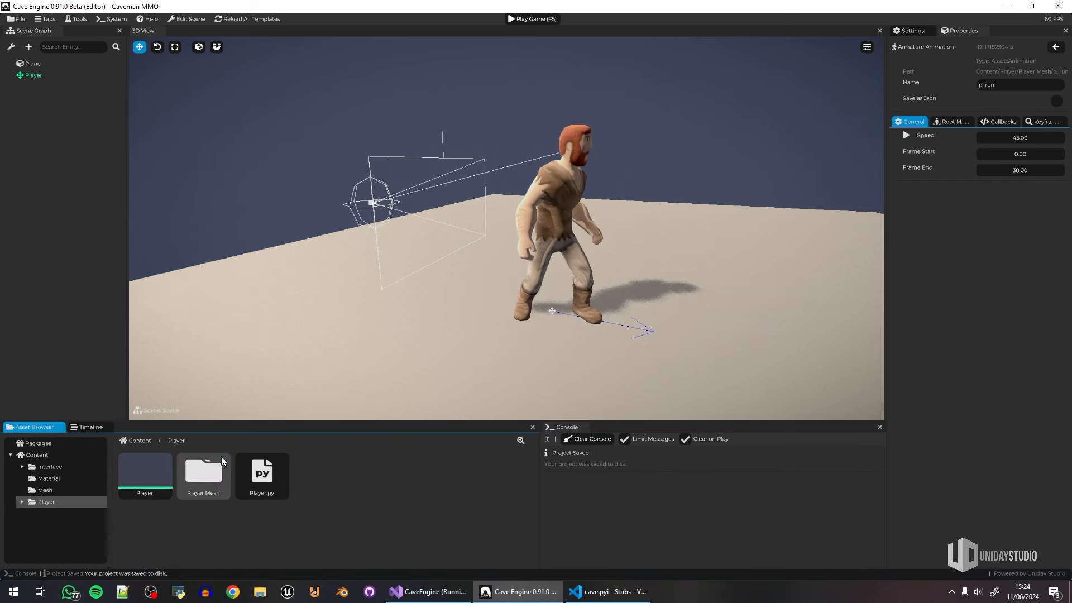
double_click(262, 473)
scroll(703, 280, down, 3)
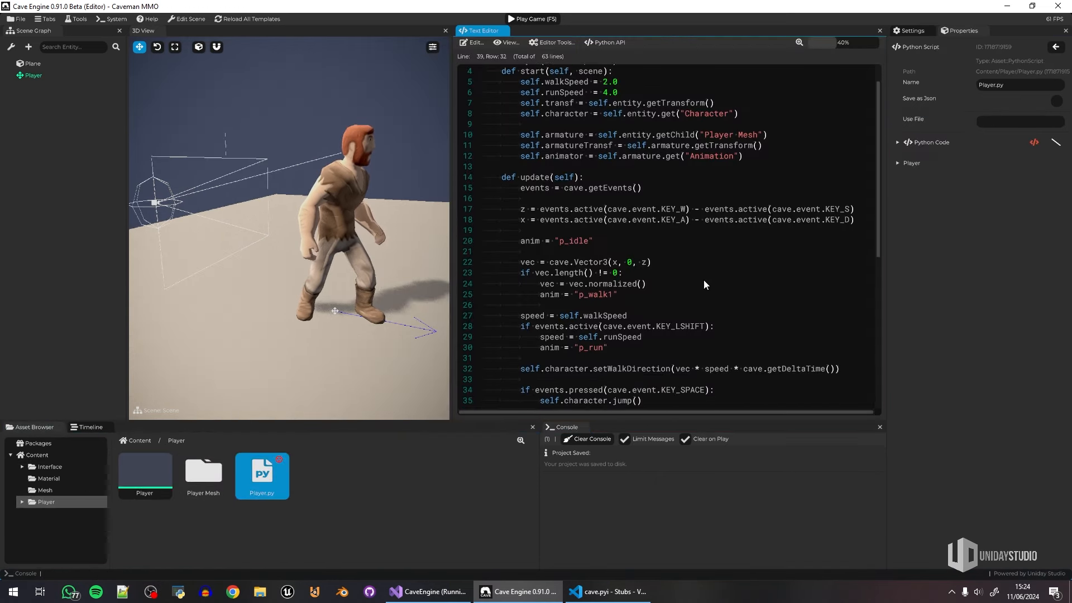
scroll(881, 243, down, 4)
click(848, 270)
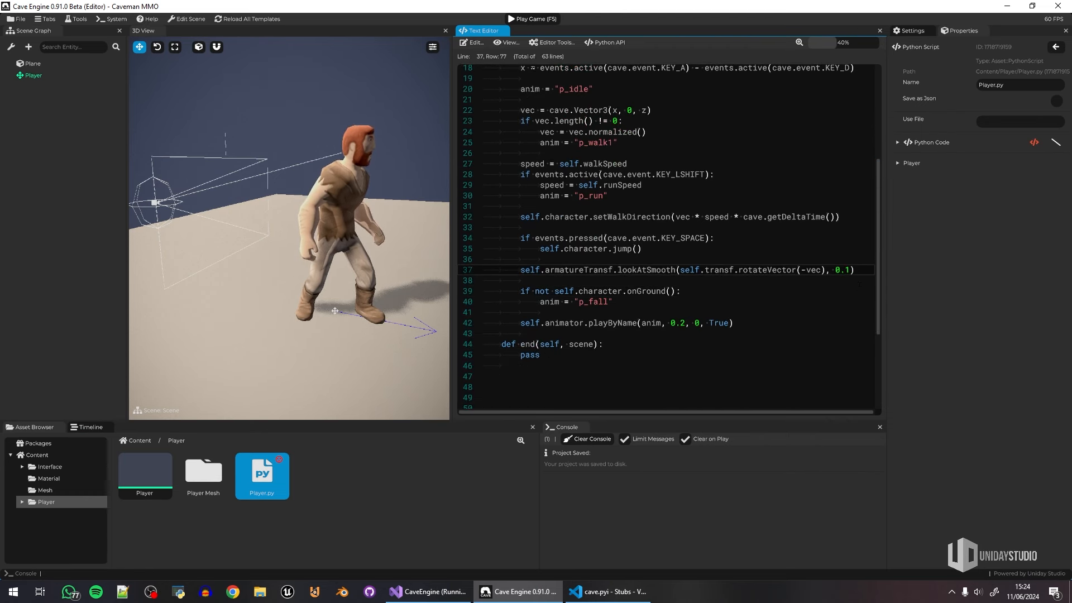
Step: Close the script editor, play-test walking, running, jumping and smooth turning in all directions, and stop the game
click(504, 31)
click(524, 20)
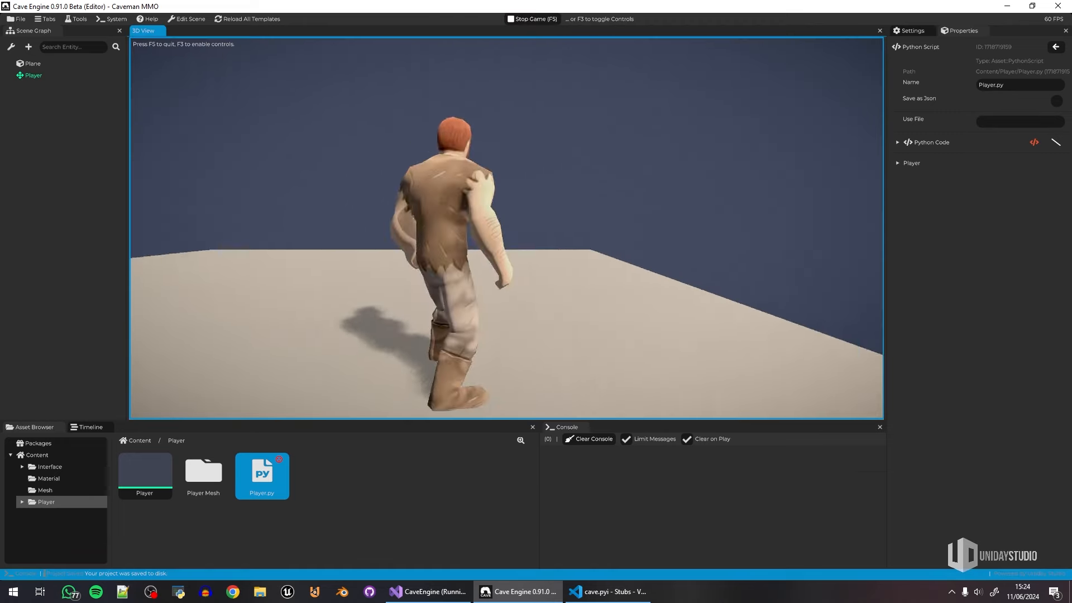
key(d)
key(a)
key(w)
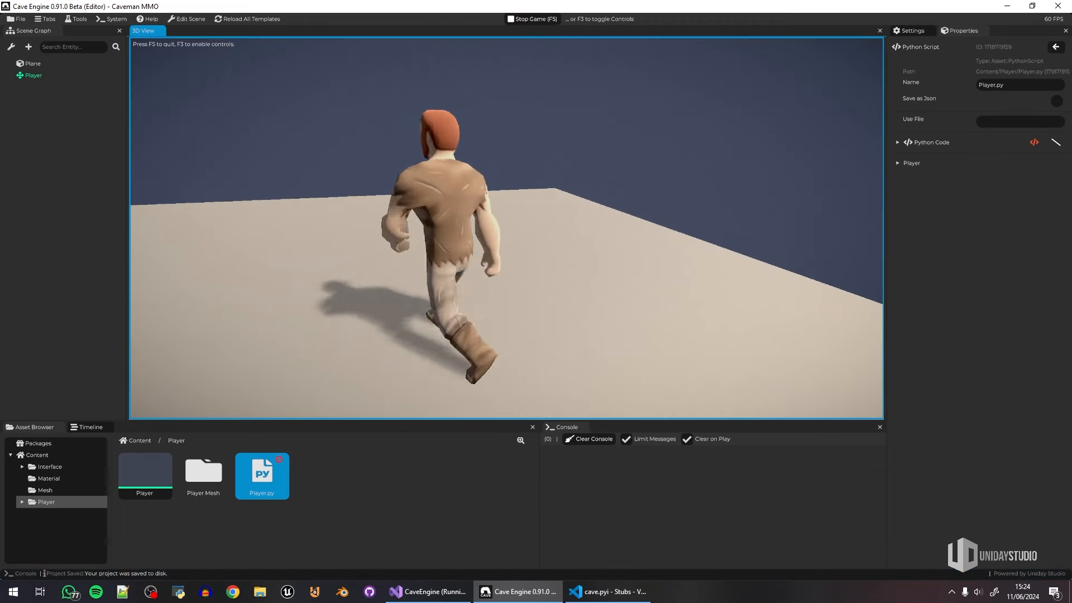
key(shift)
key(a)
key(s)
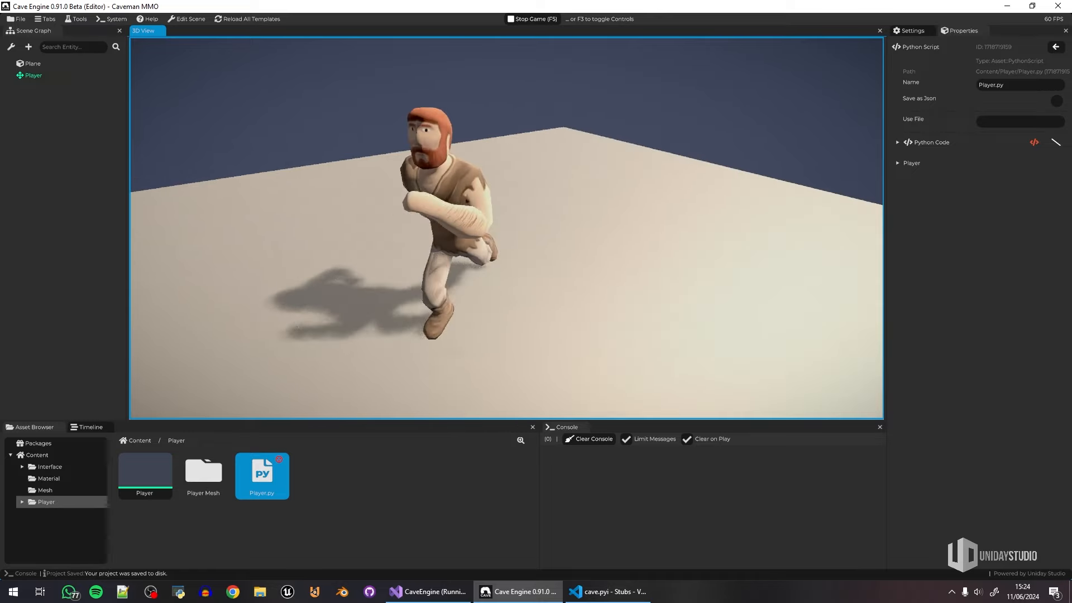
key(d)
key(w)
key(a)
key(s)
key(d)
key(space)
key(a)
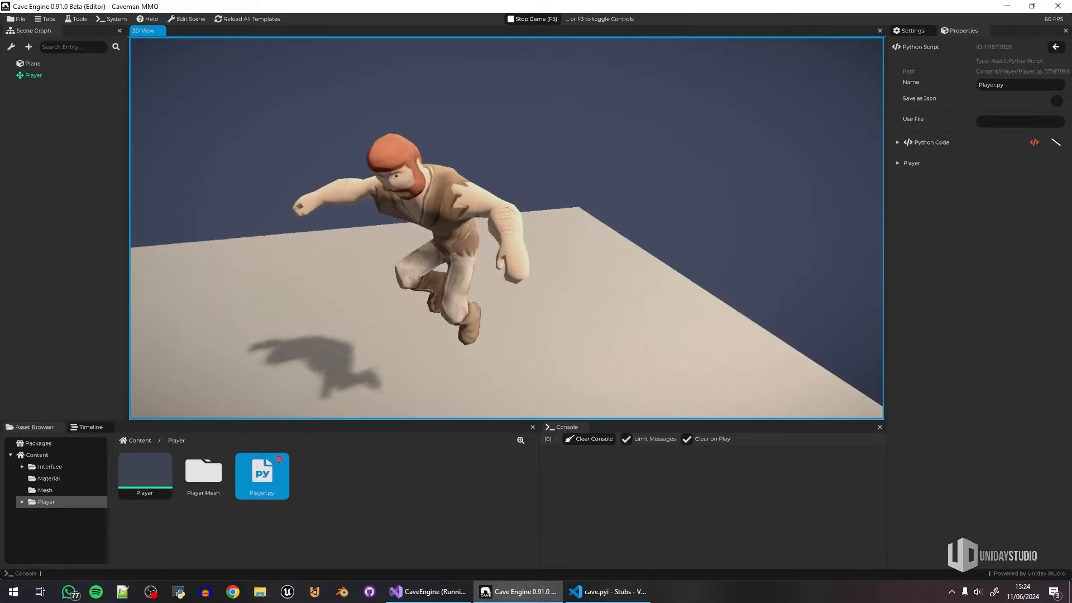
key(space)
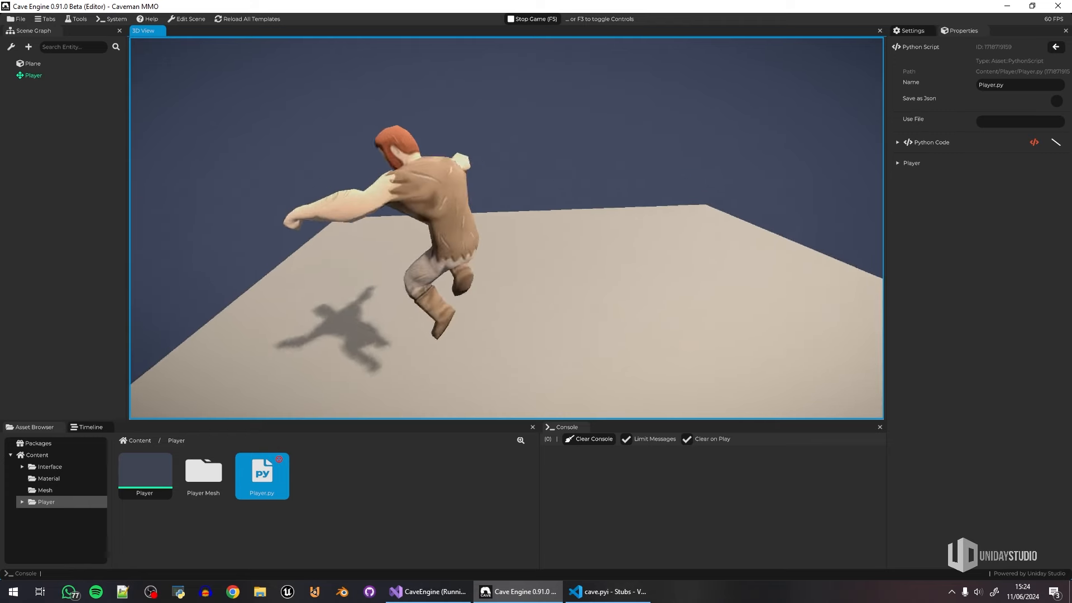
key(s)
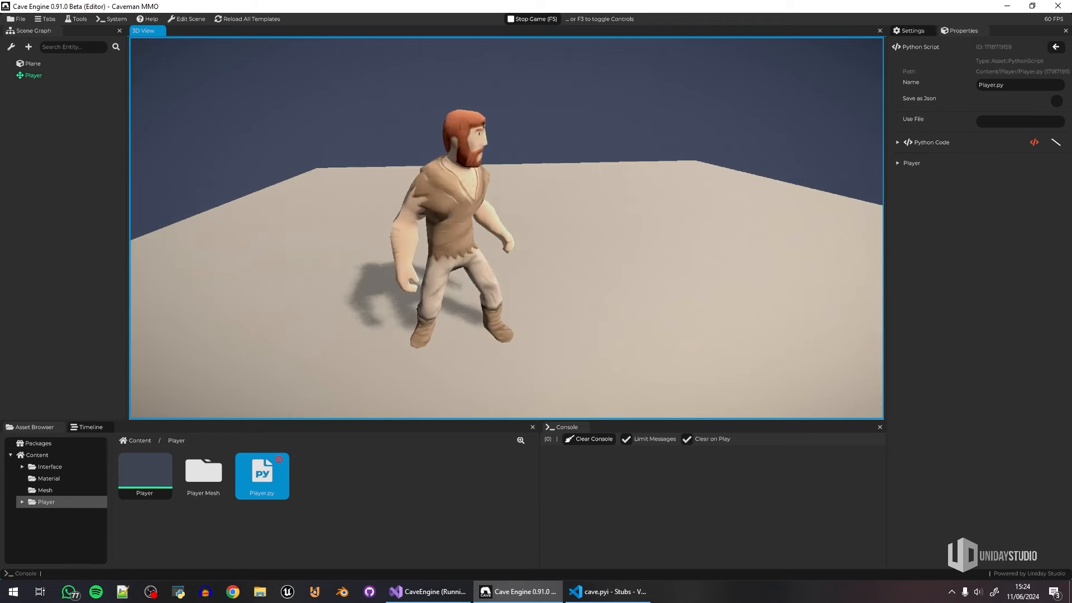
key(w)
key(a)
key(s)
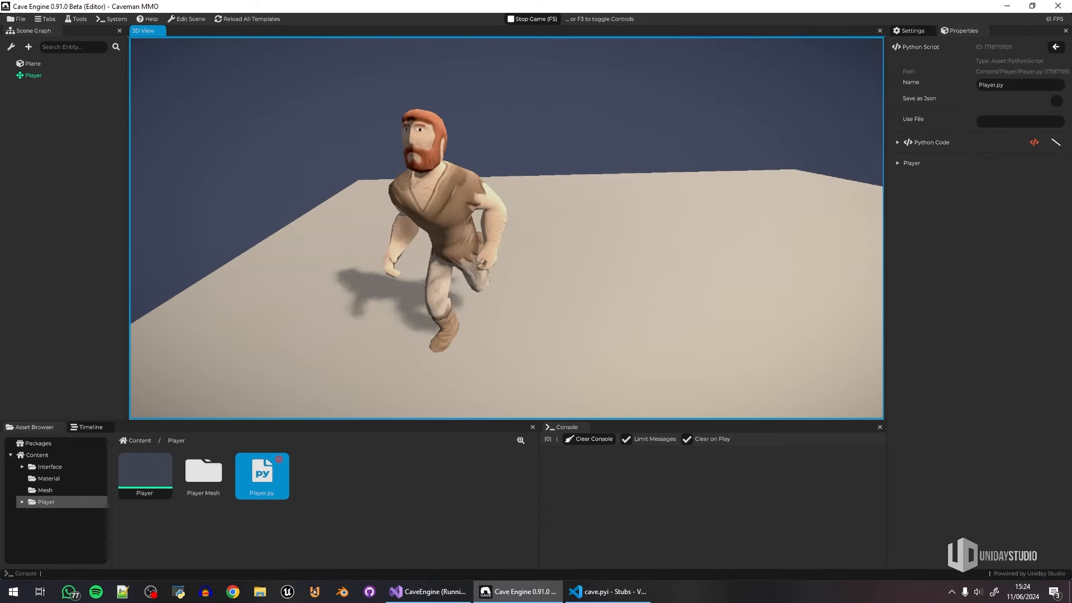
key(d)
key(w)
key(a)
key(s)
key(d)
key(w)
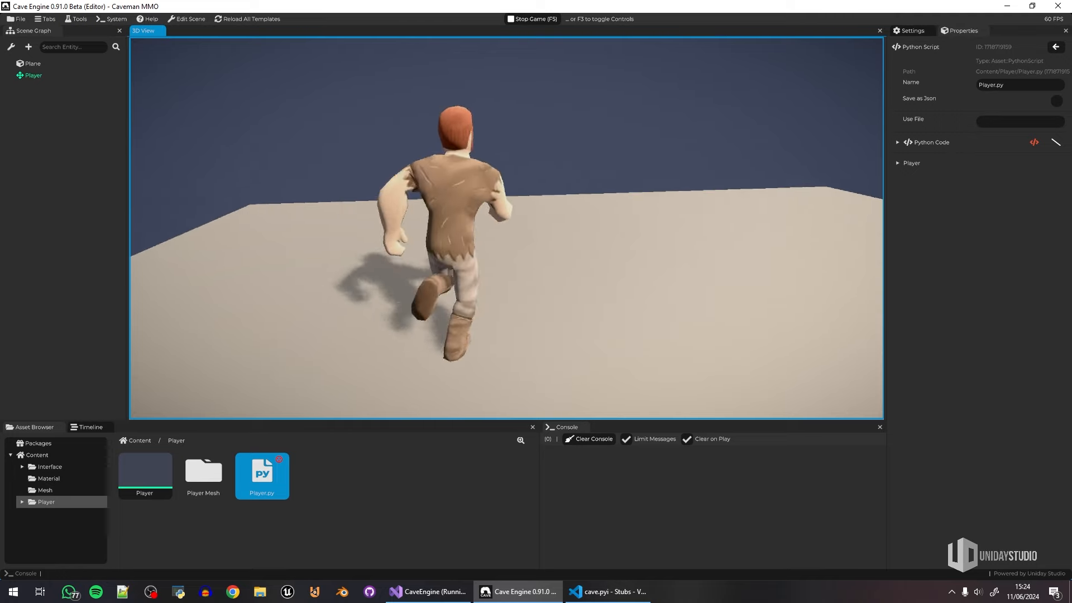
key(s)
key(d)
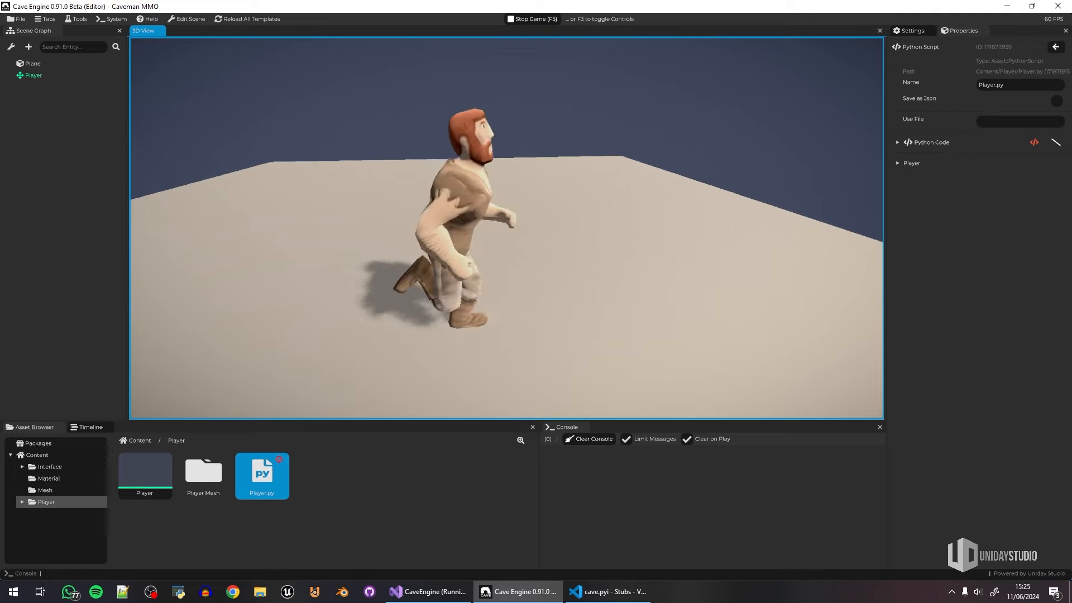
key(a)
key(d)
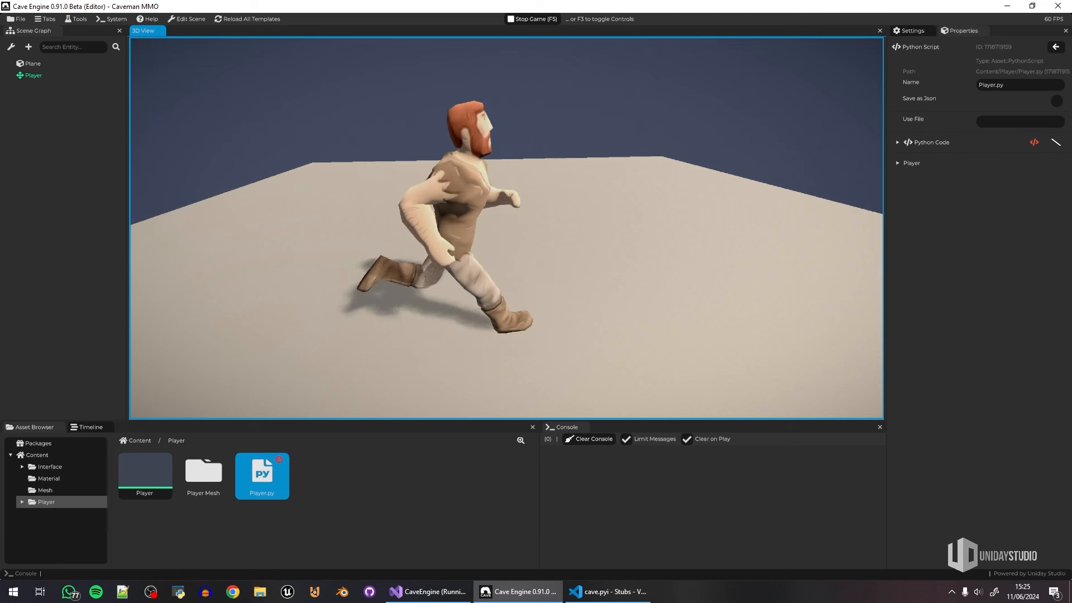
key(w)
key(F5)
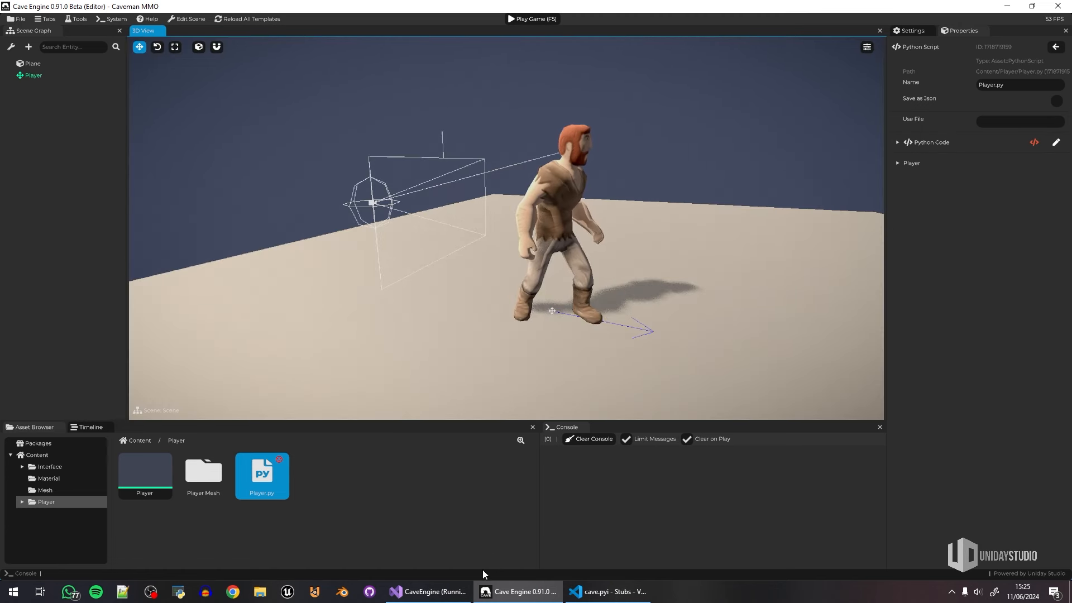